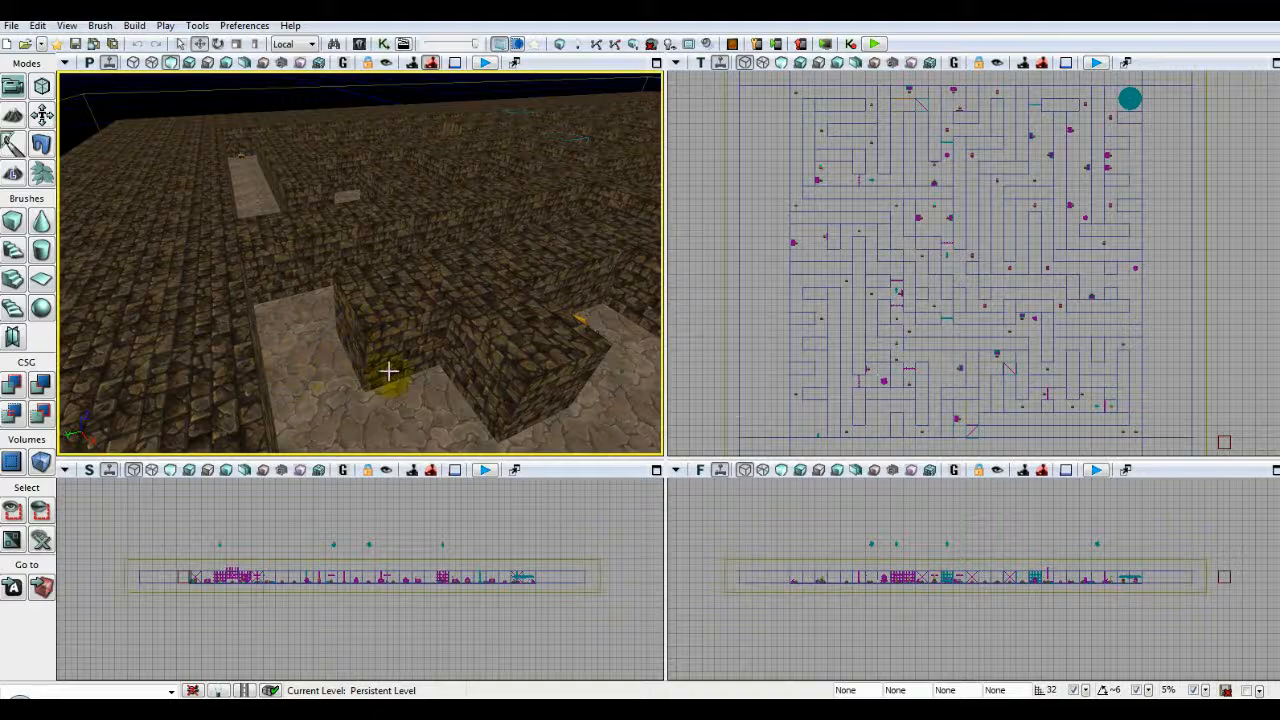
Place the Gate_Wood_Small static mesh from the Meshes group of BH_Tutorial_01 on the floor of the maze corridor.
mouse_move(389, 371)
left_mouse_down()
mouse_move(395, 350)
mouse_move(415, 370)
mouse_move(400, 368)
left_mouse_up()
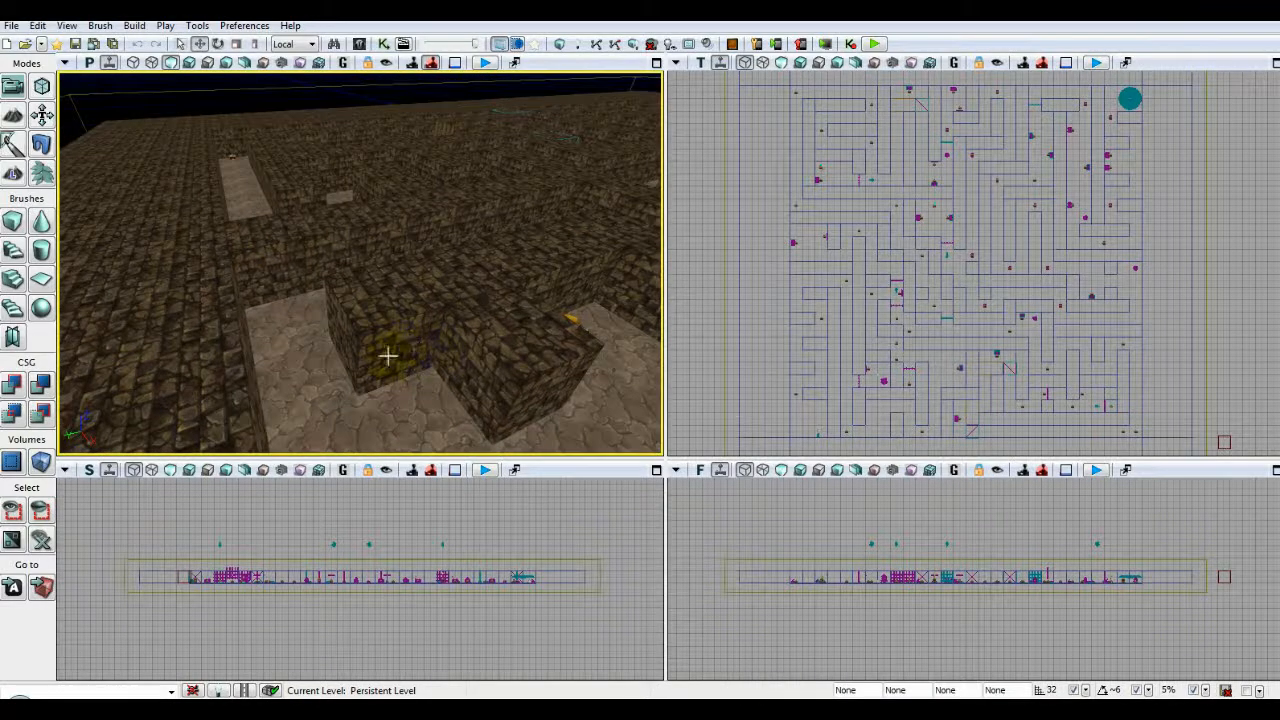
left_click_drag(421, 384, 421, 361)
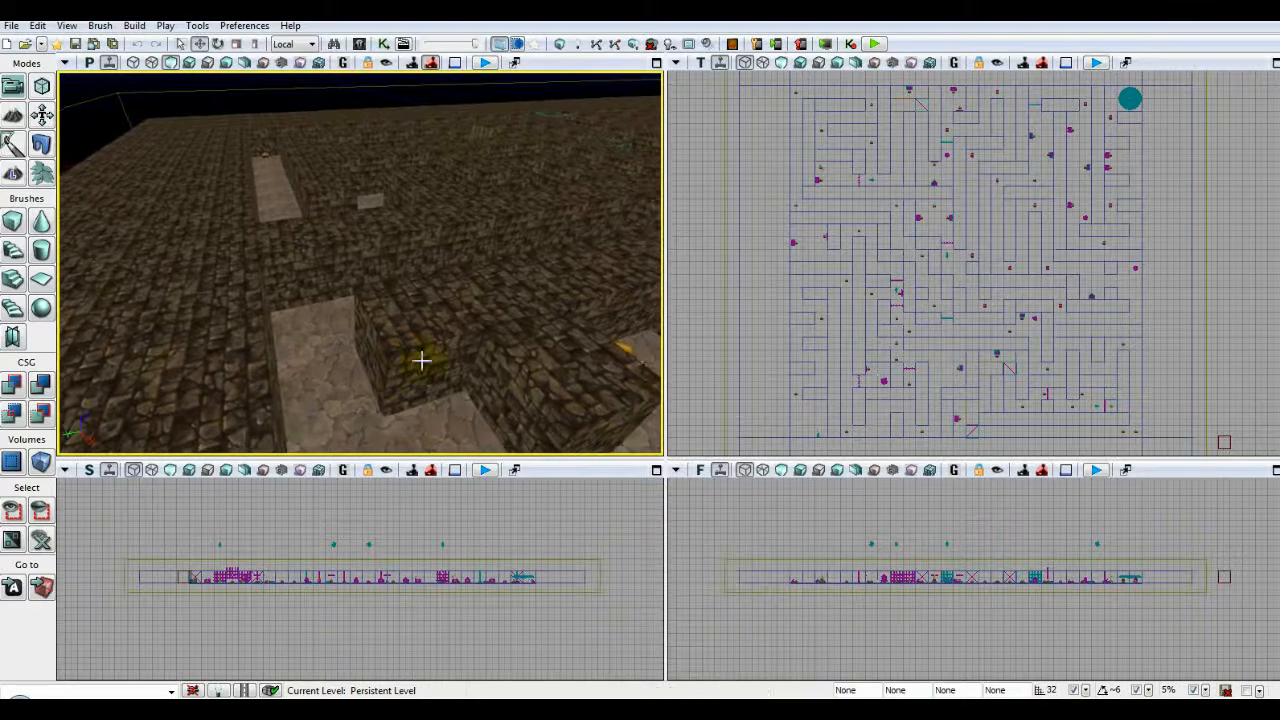
left_click(360, 45)
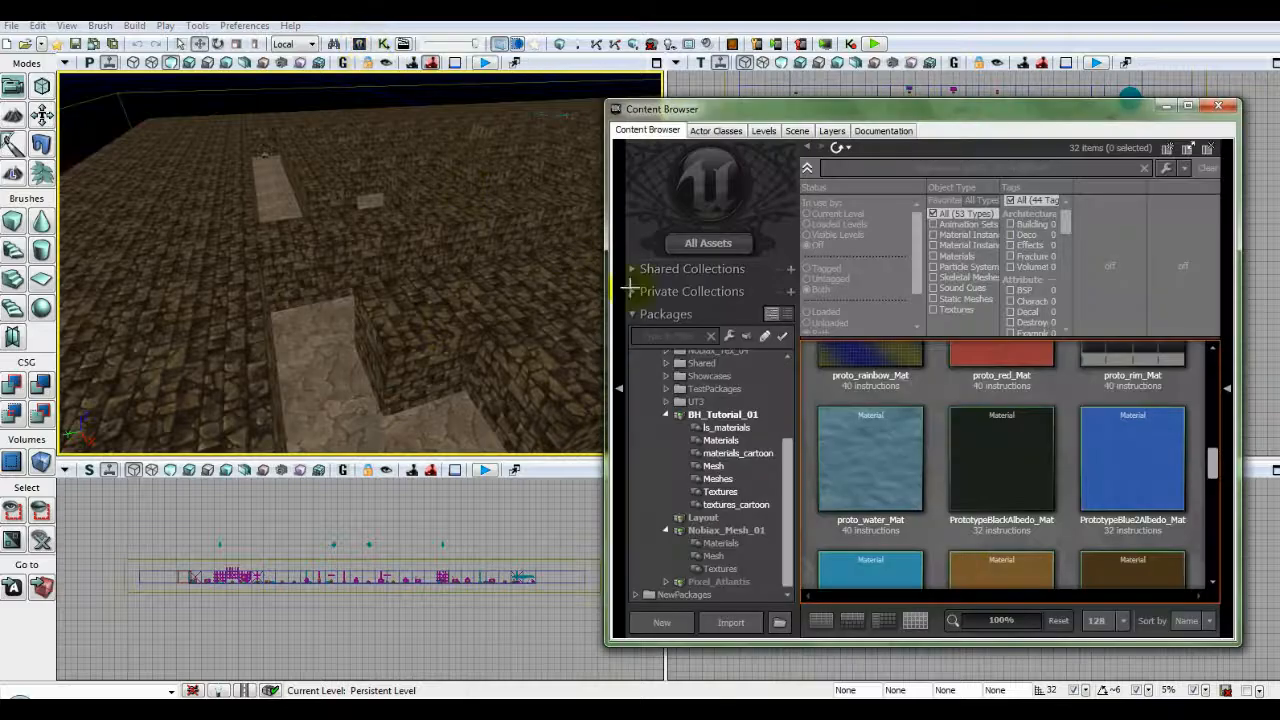
left_click(720, 480)
left_click(975, 420)
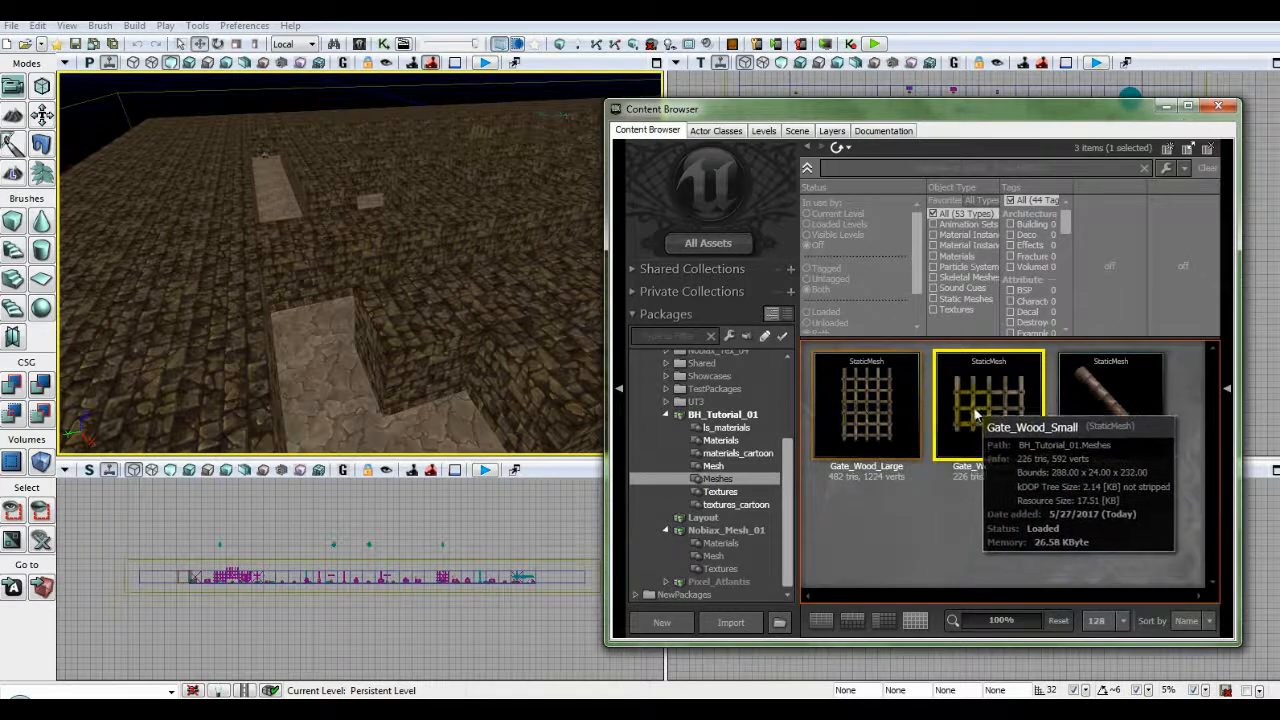
left_click(868, 425)
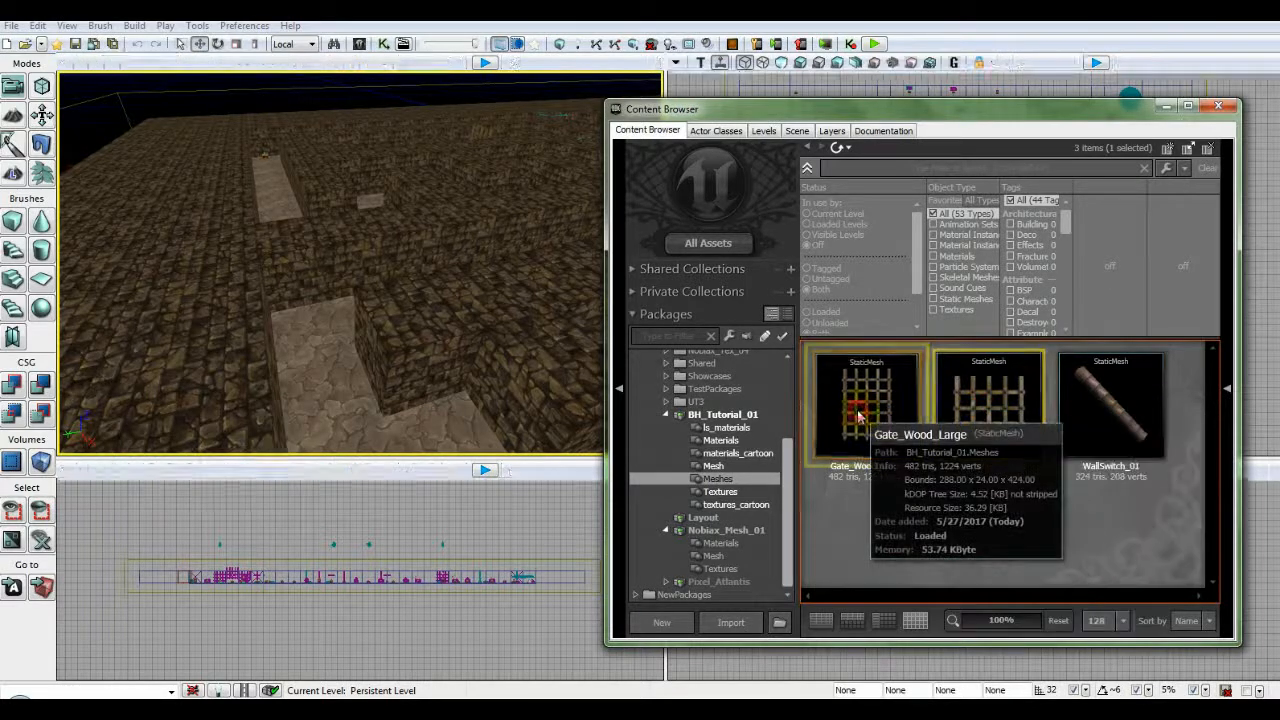
left_click(1118, 425)
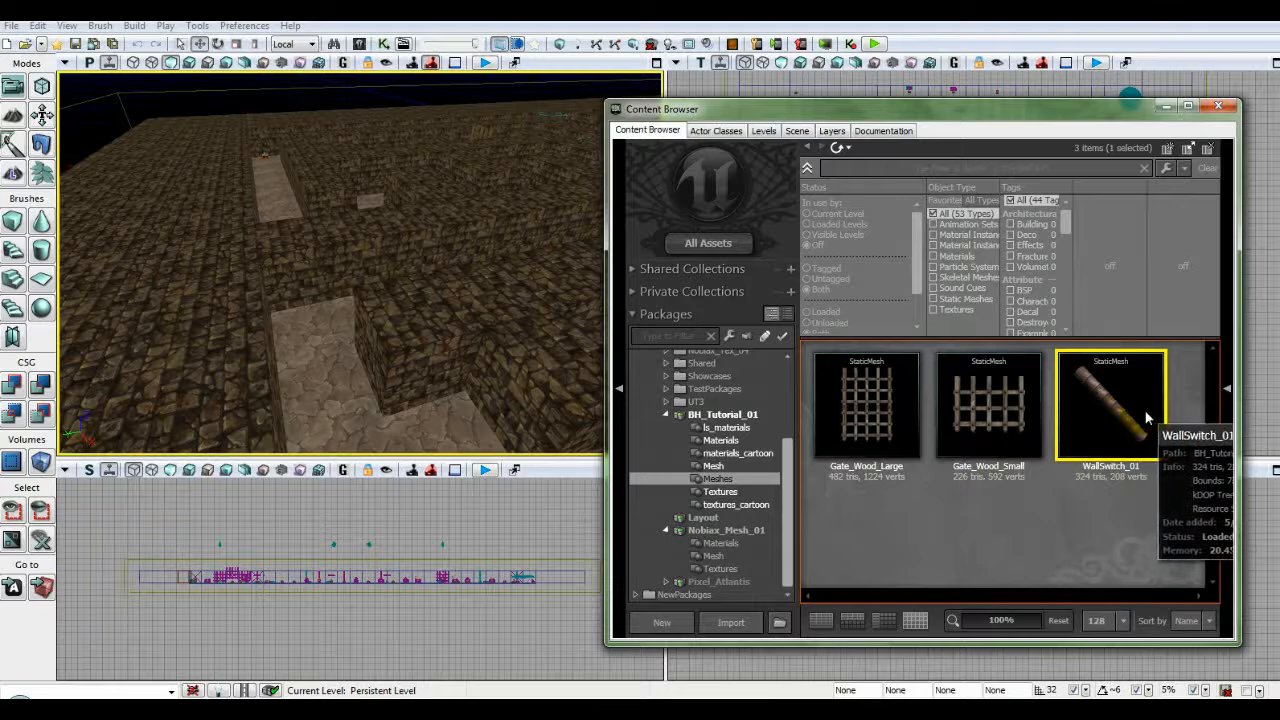
left_click(999, 403)
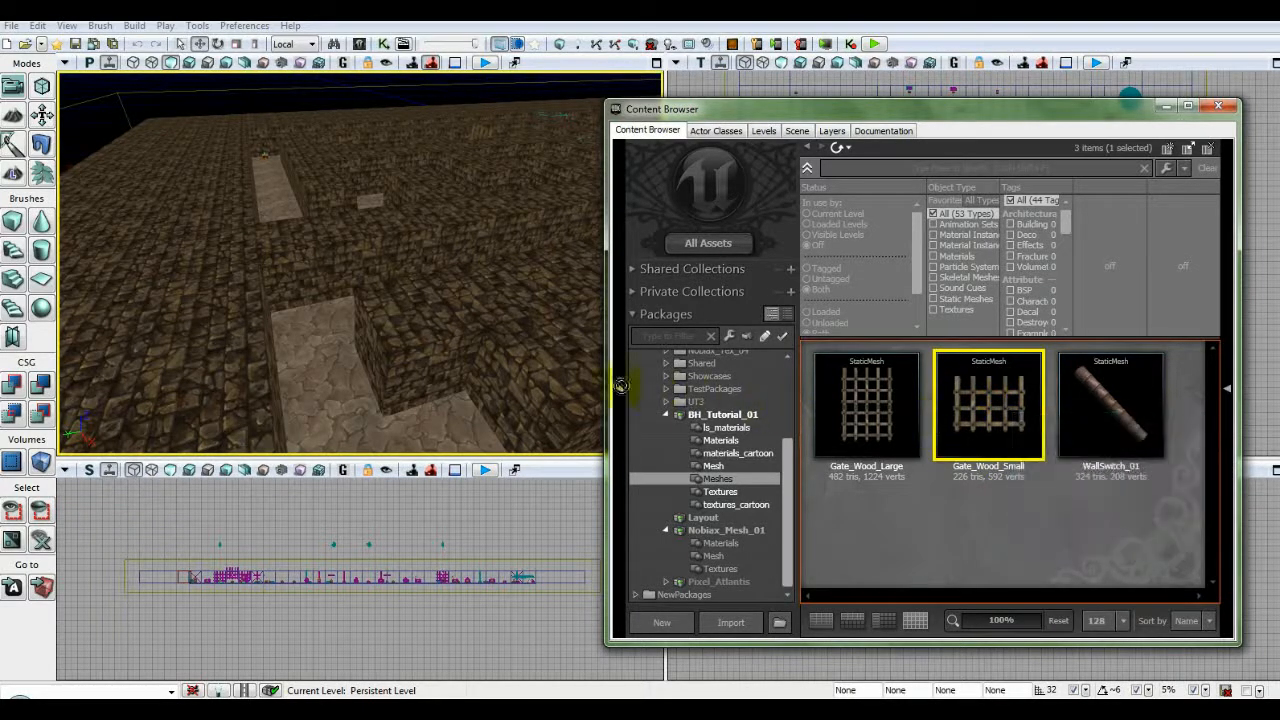
left_click_drag(335, 393, 334, 395)
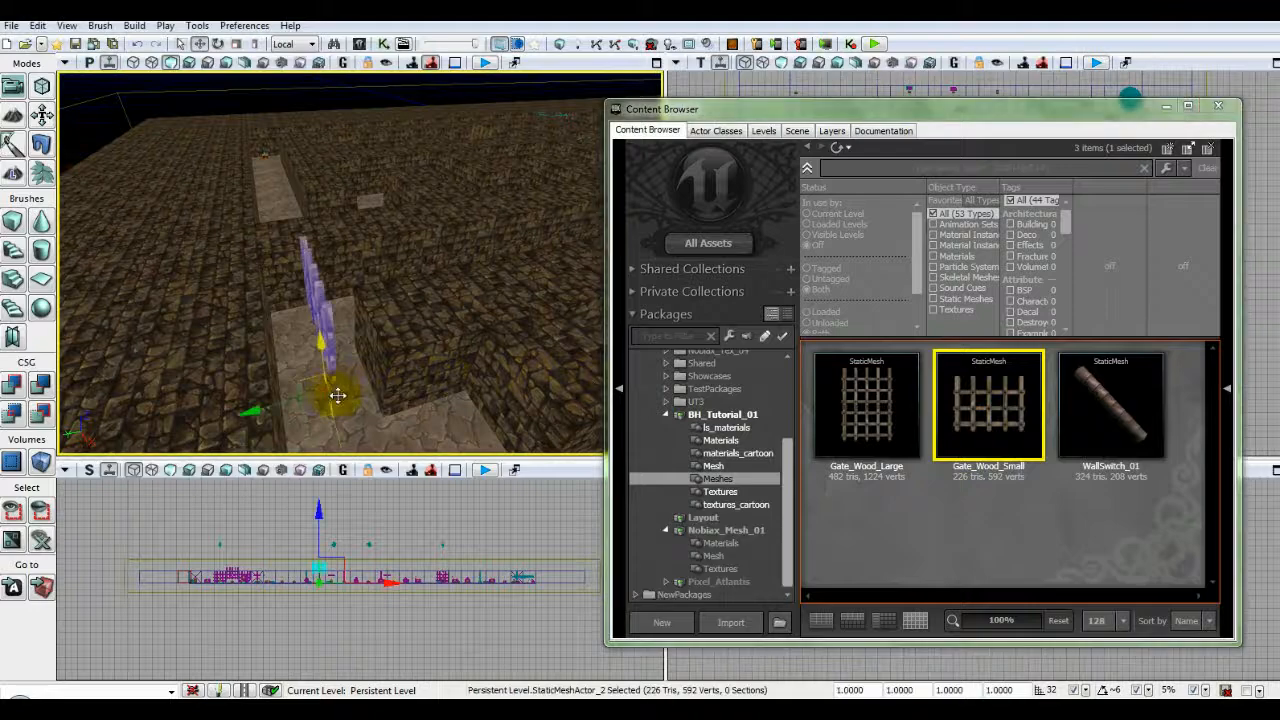
left_click(1218, 105)
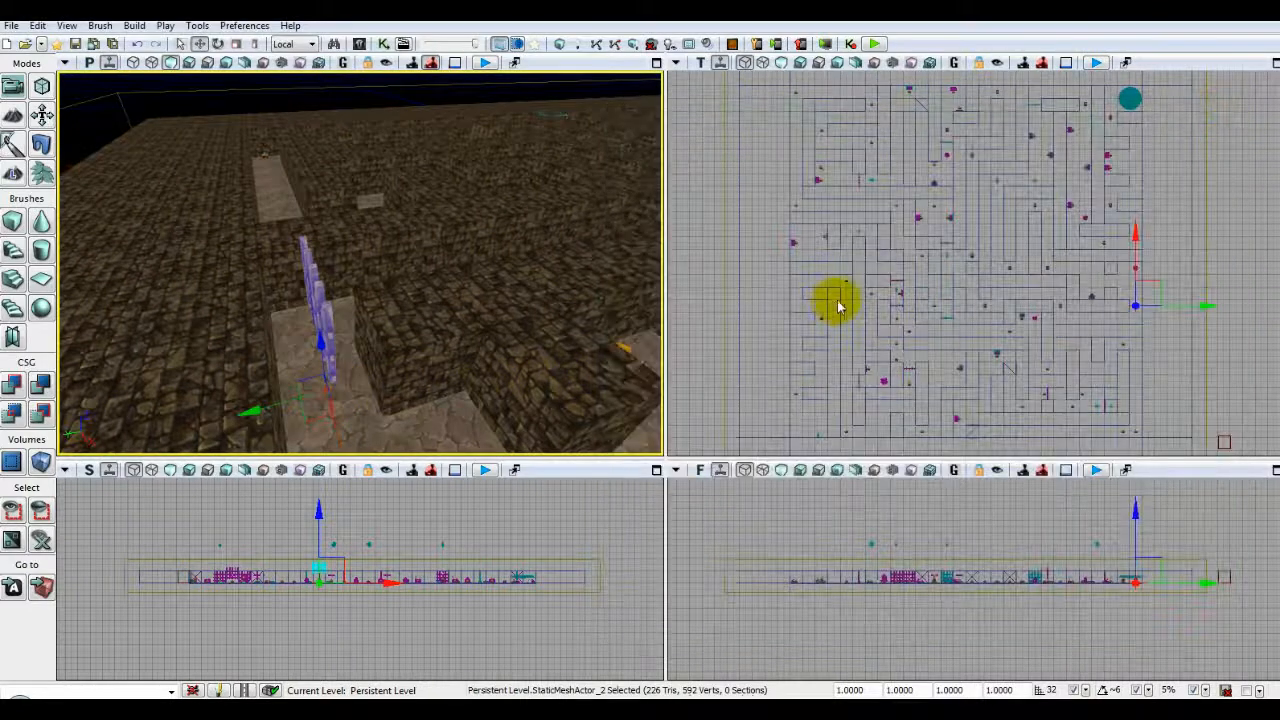
Focus the views on the gate and lower it so its bars stand within the height of the corridor walls.
left_click(13, 589)
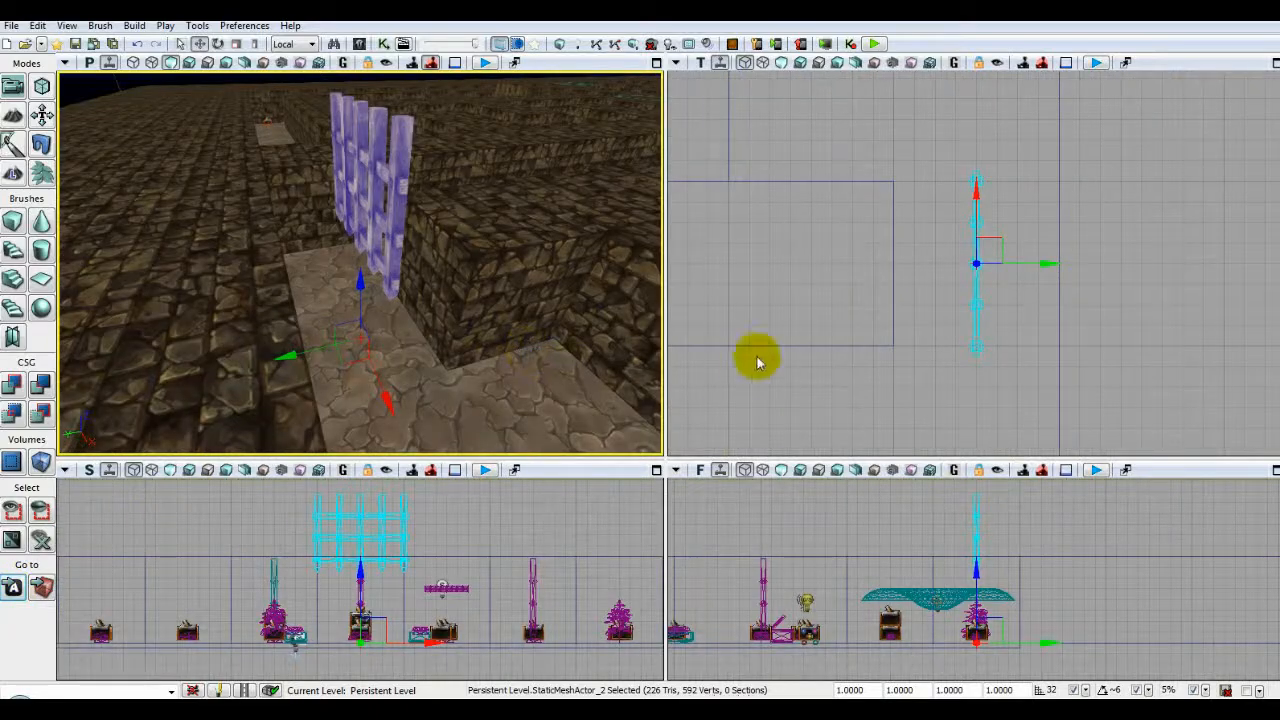
left_click_drag(1086, 586, 1051, 586)
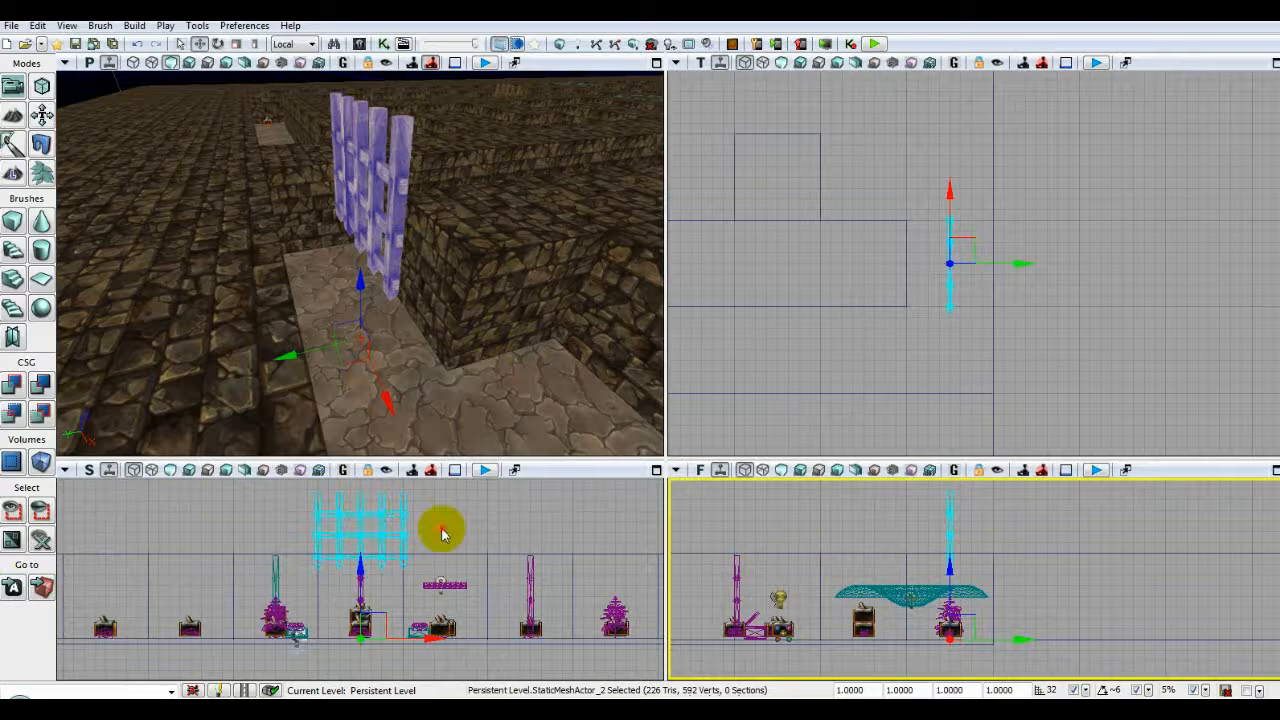
left_click_drag(443, 523, 445, 540)
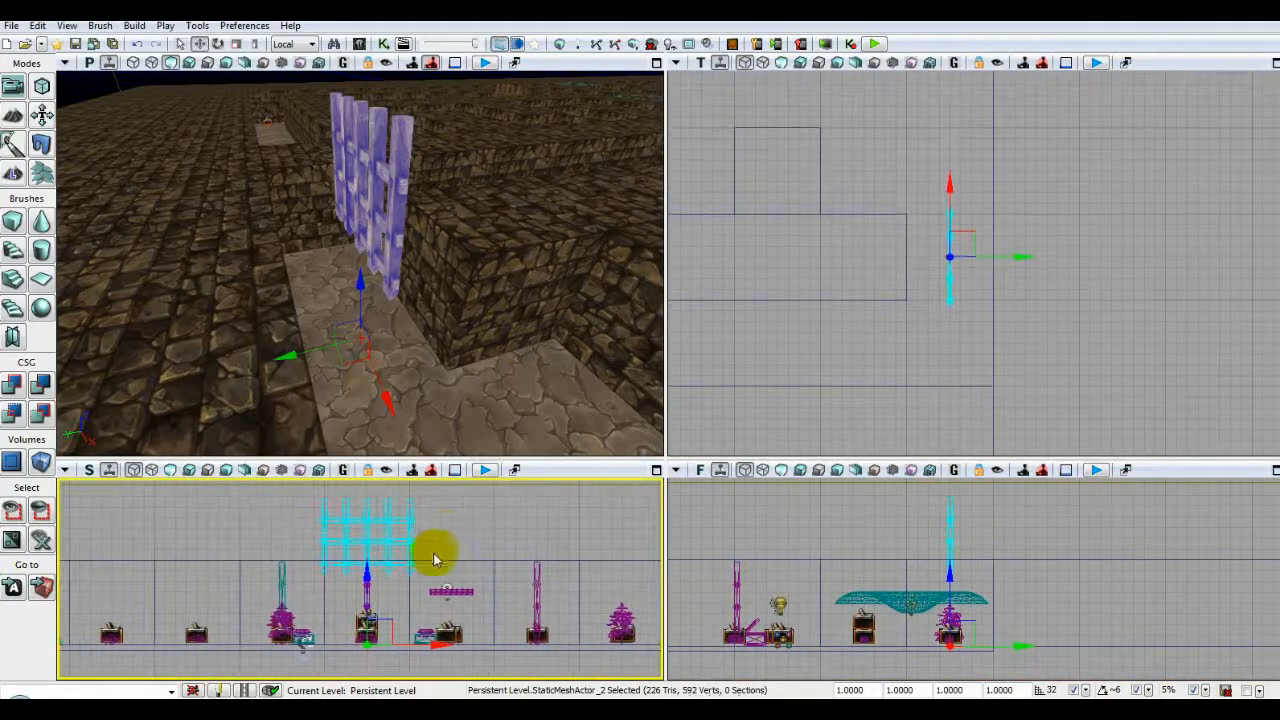
left_click_drag(366, 574, 384, 667)
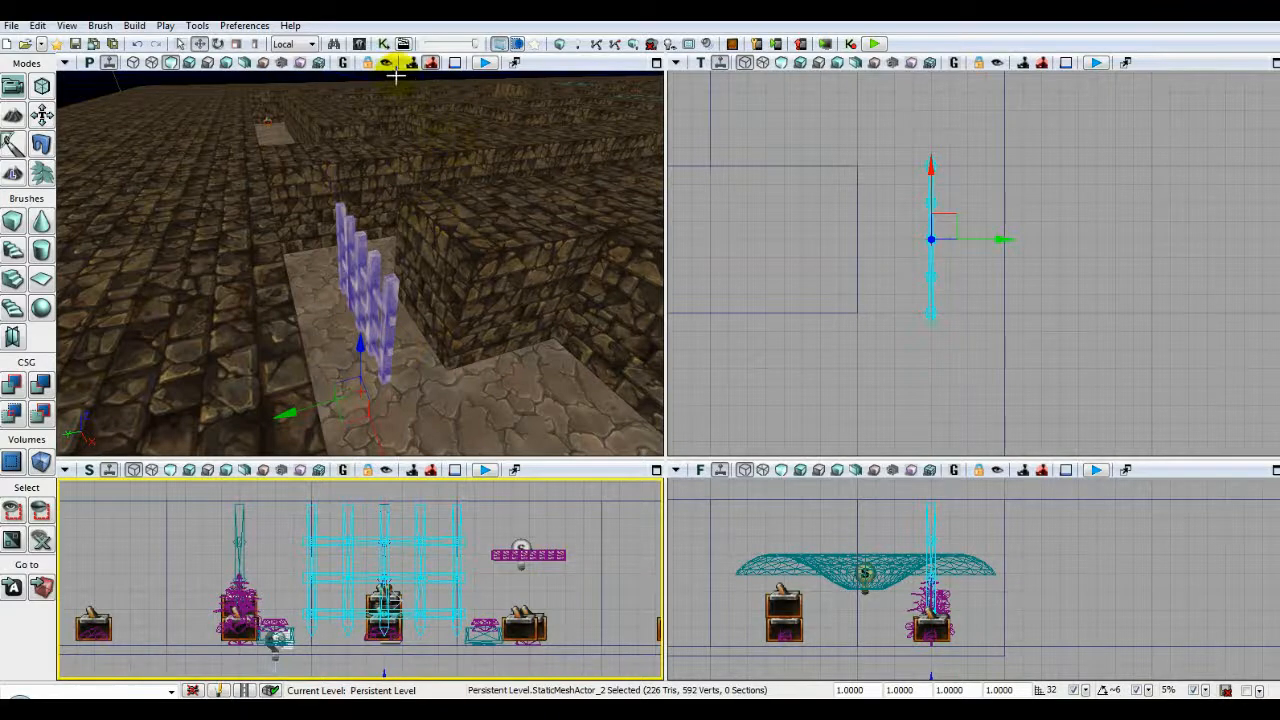
Set the drag grid snap to 16 and scale the gate's height to 1.05.
left_click(255, 44)
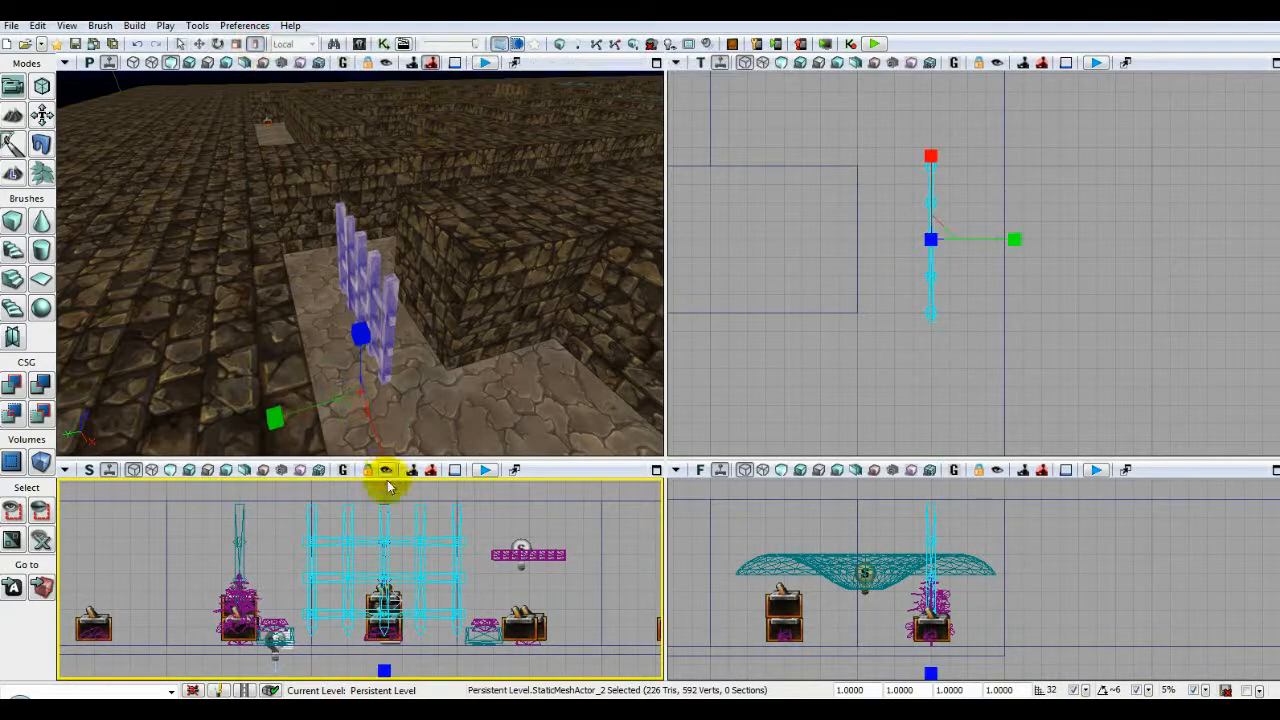
left_click_drag(608, 558, 610, 552)
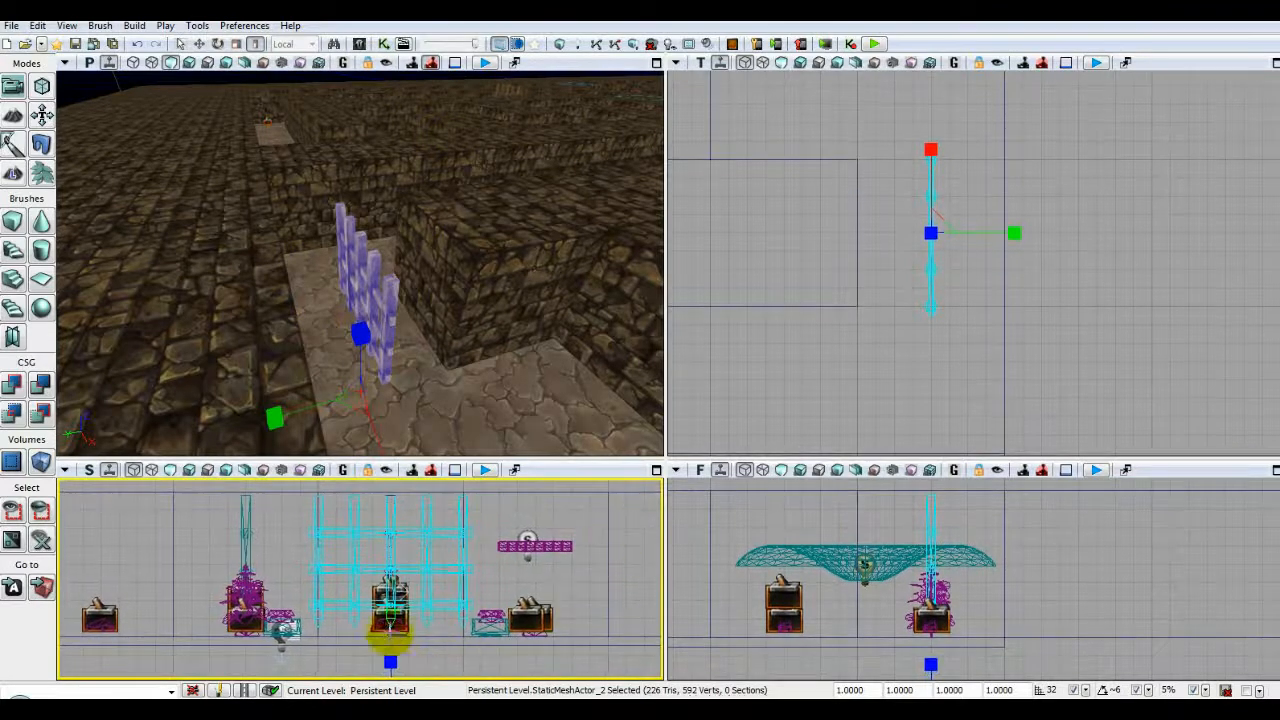
left_click(1086, 690)
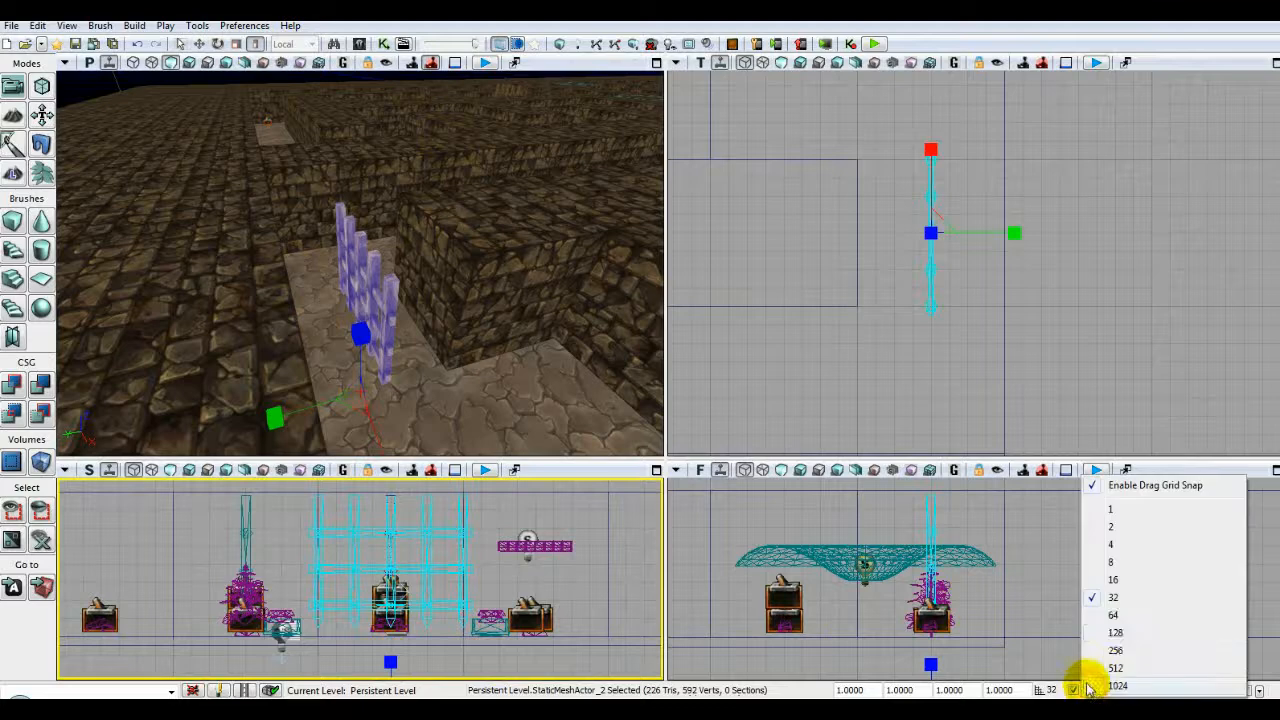
left_click(1111, 580)
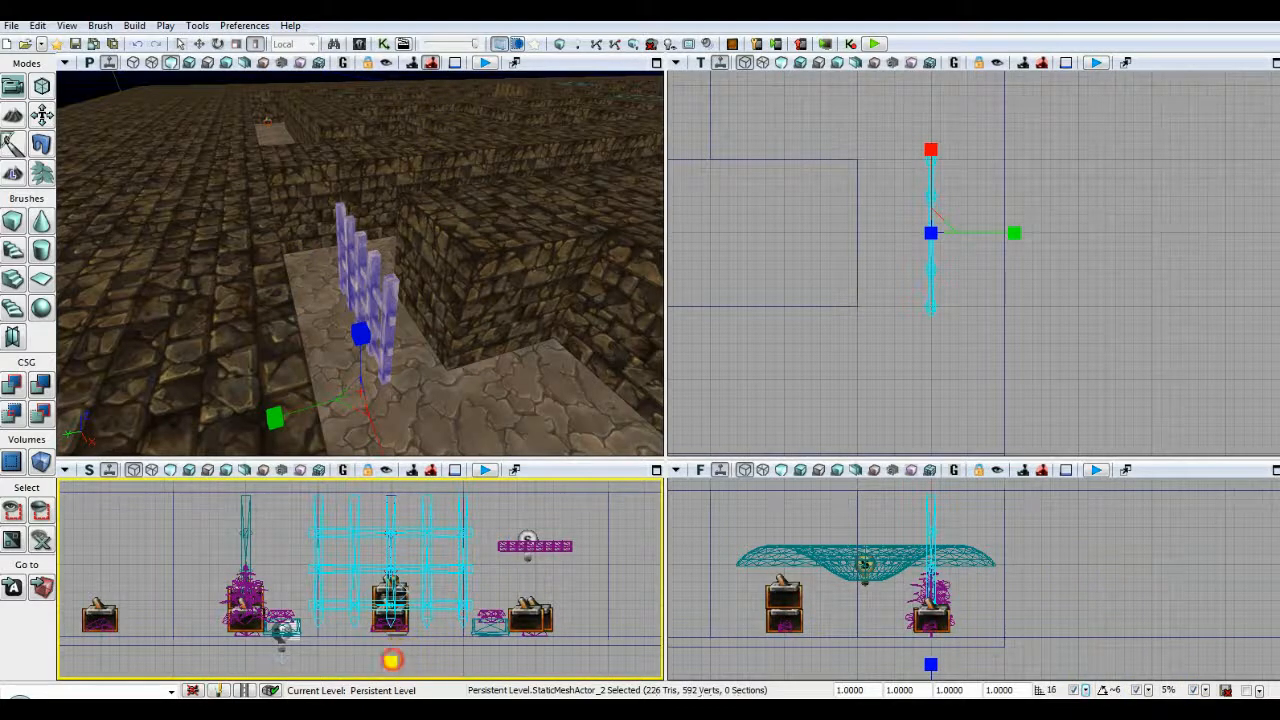
left_click_drag(391, 660, 390, 662)
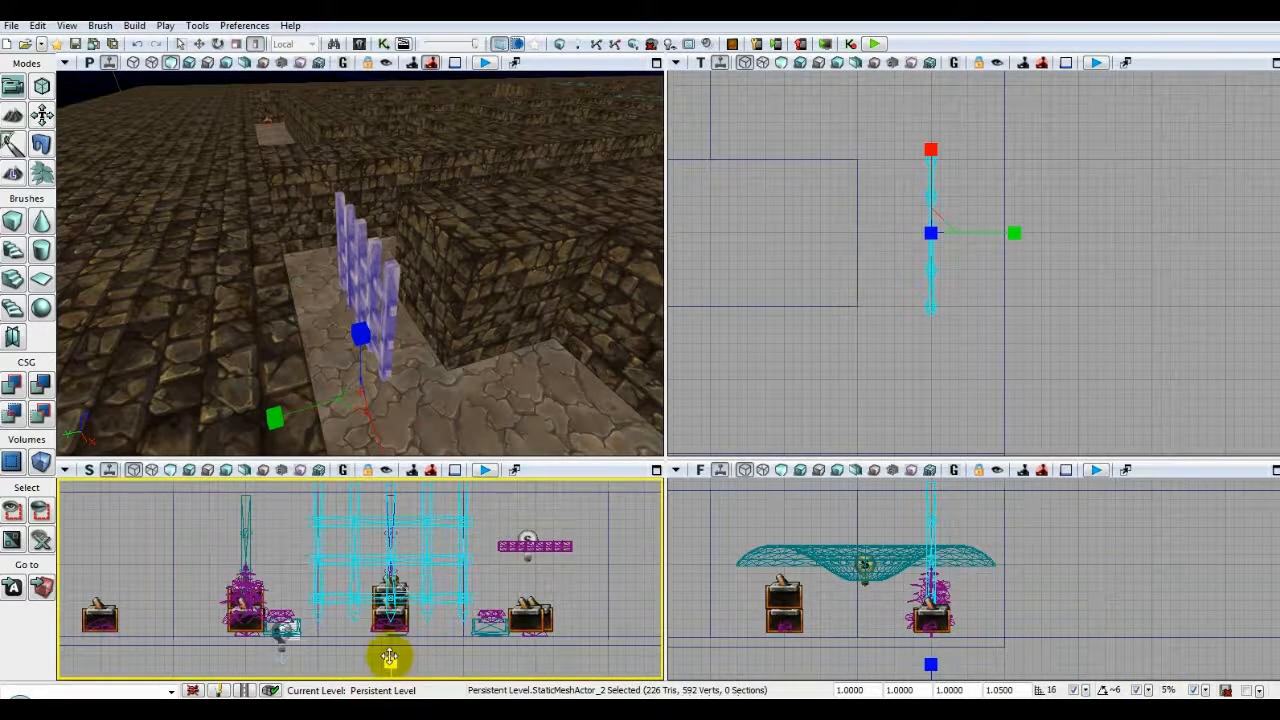
Move the stretched gate slightly down so its top lines up with the top of the corridor walls.
left_click(199, 43)
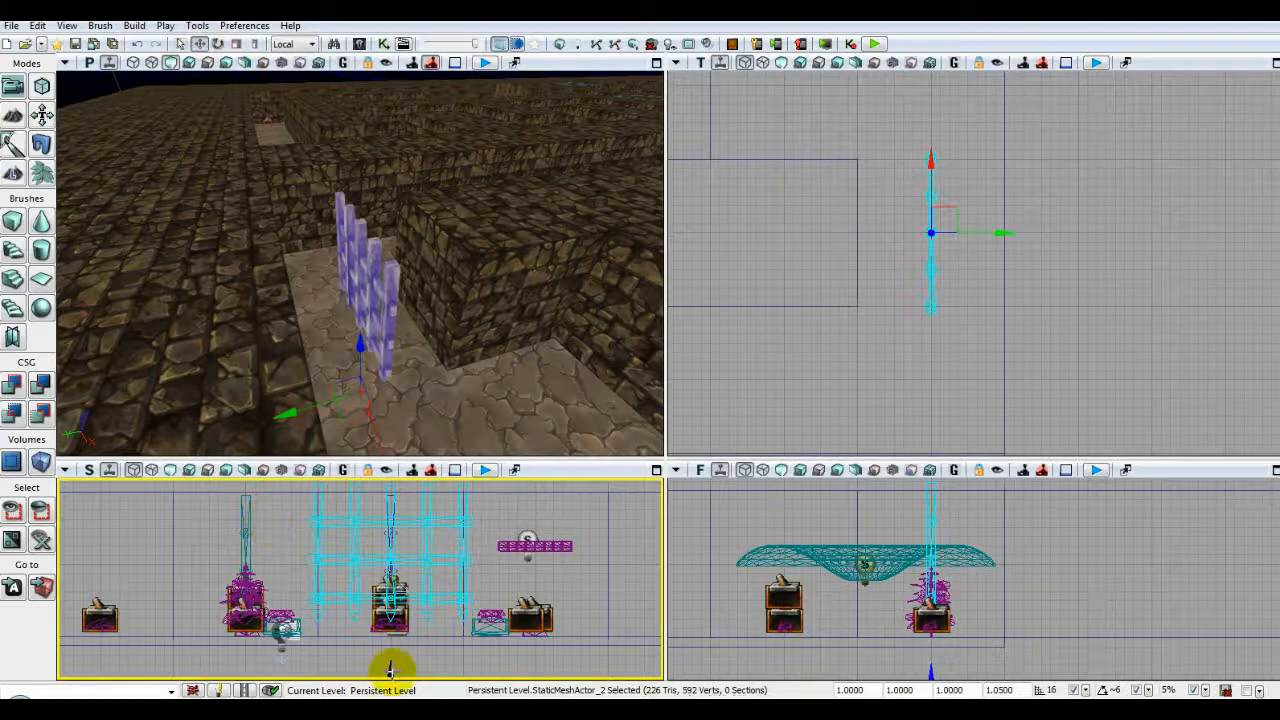
left_click_drag(423, 657, 426, 654)
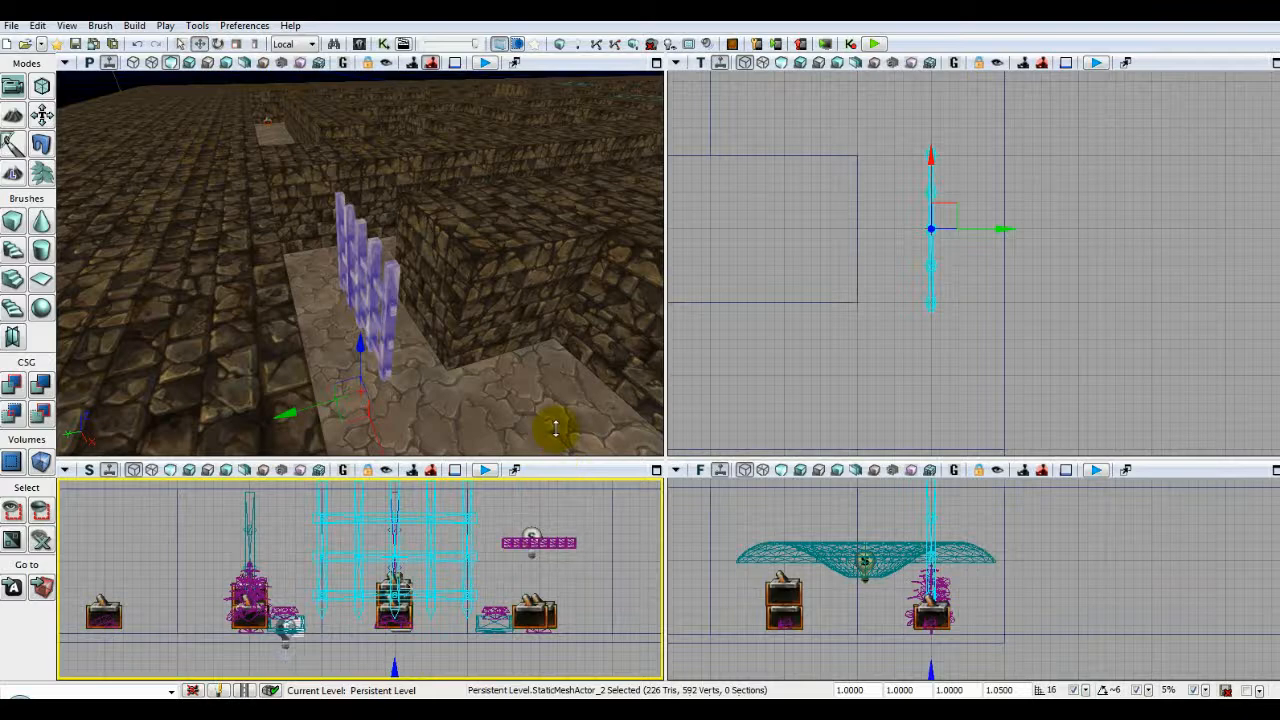
left_click_drag(559, 414, 558, 414)
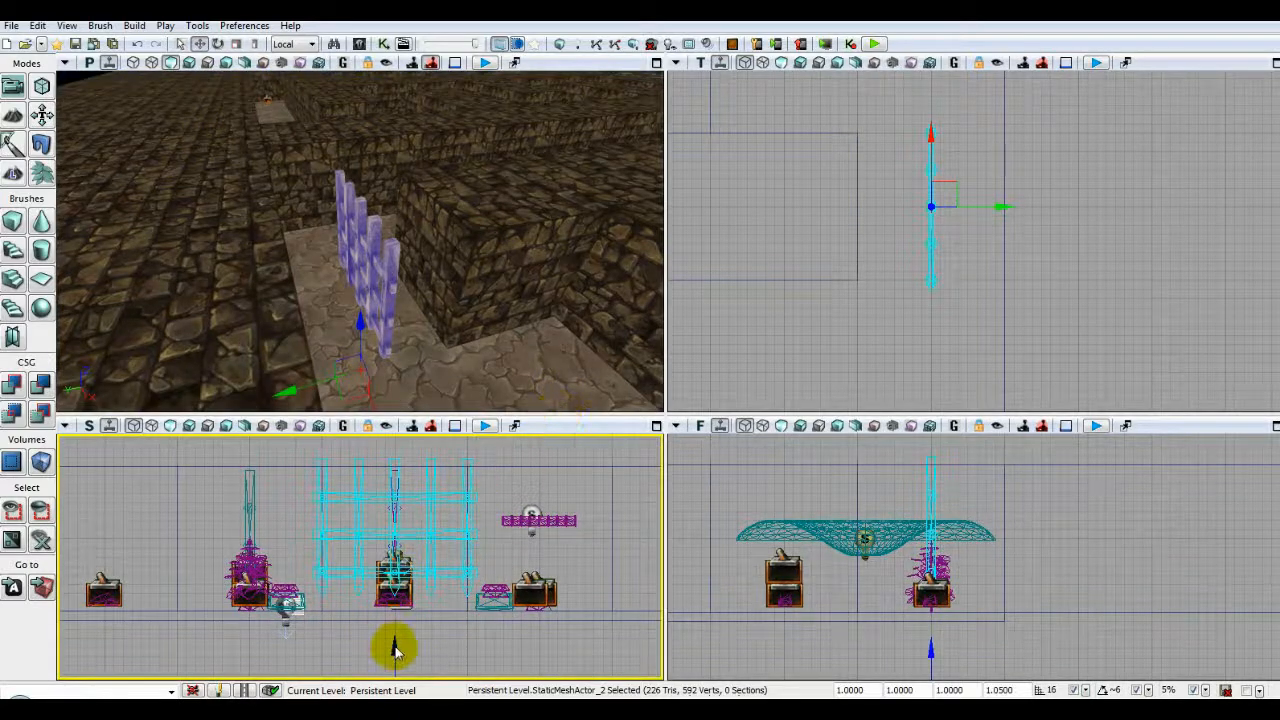
left_click_drag(395, 650, 389, 657)
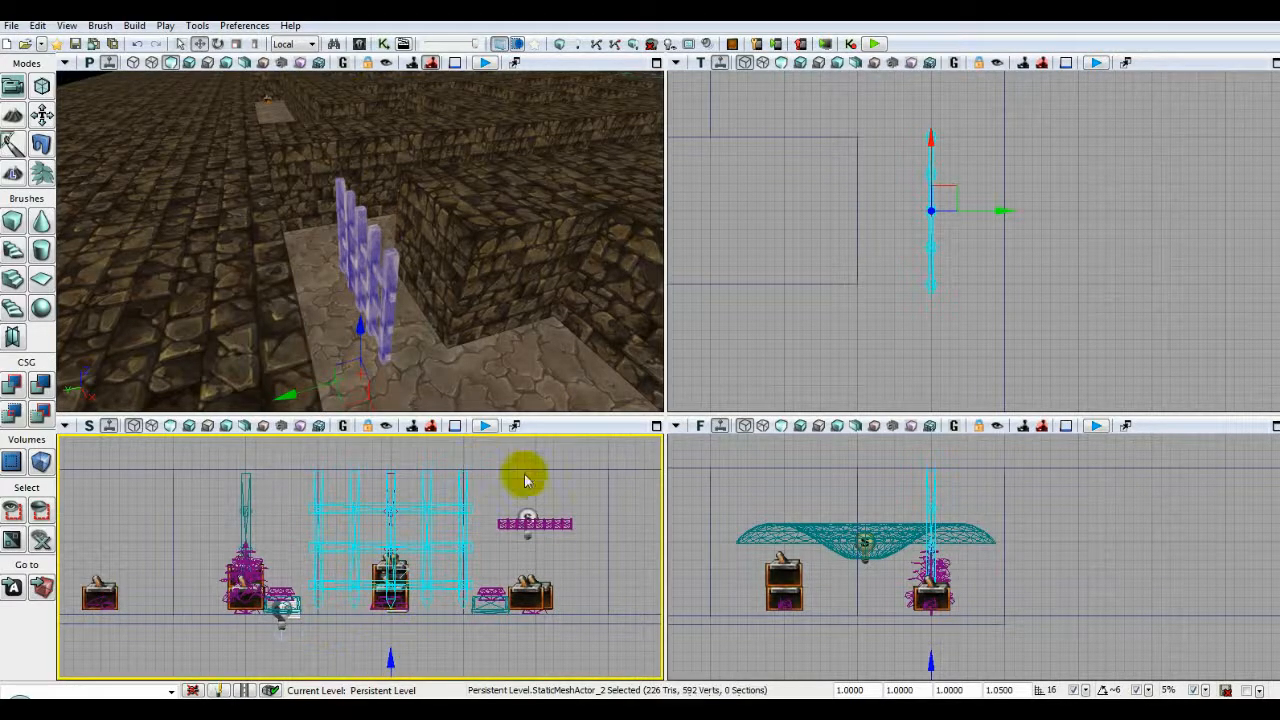
Rotate the gate 90 degrees about its vertical axis so it spans the corridor between the walls.
left_click_drag(876, 368, 871, 470)
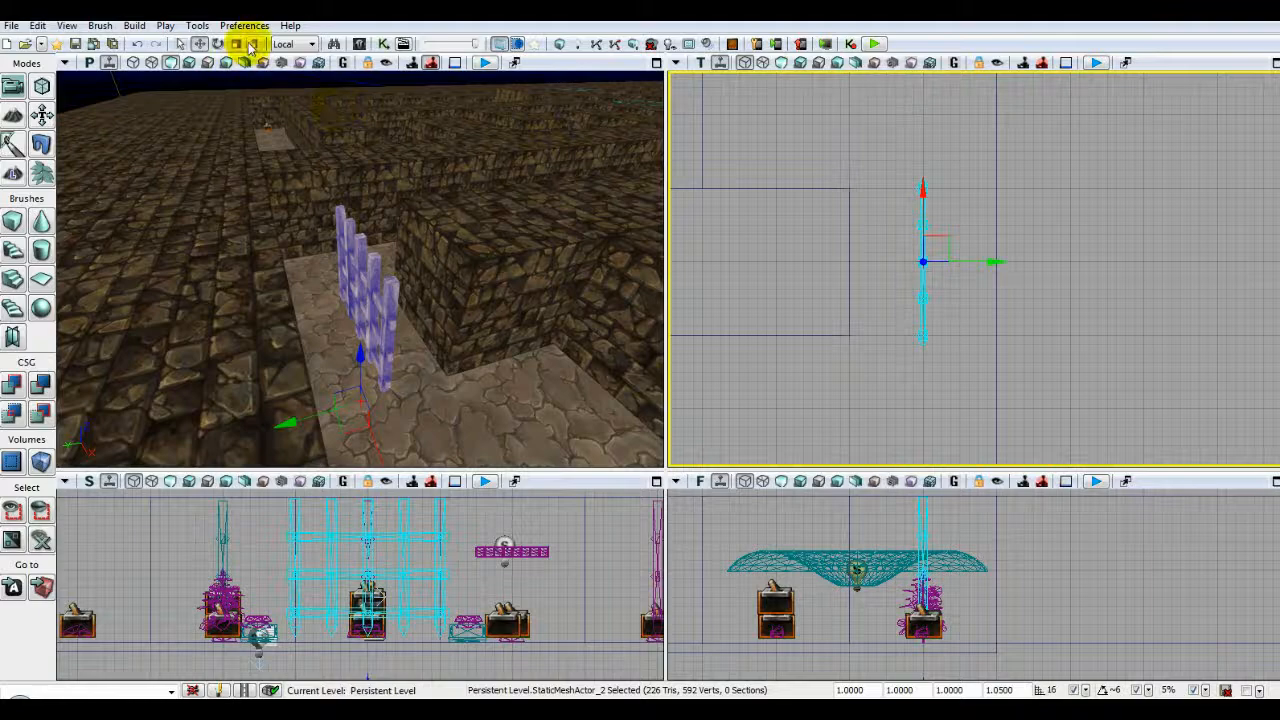
left_click(217, 43)
left_click_drag(840, 237, 878, 202)
left_click_drag(934, 387, 1042, 267)
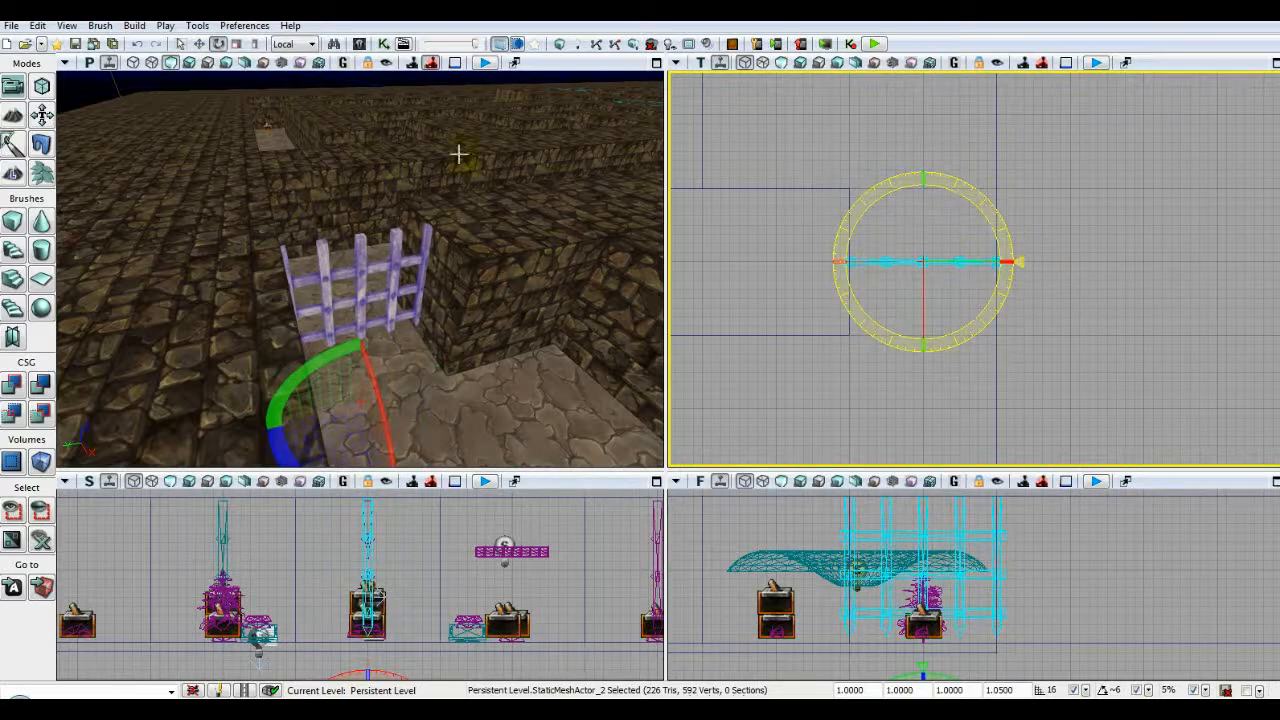
left_click(200, 43)
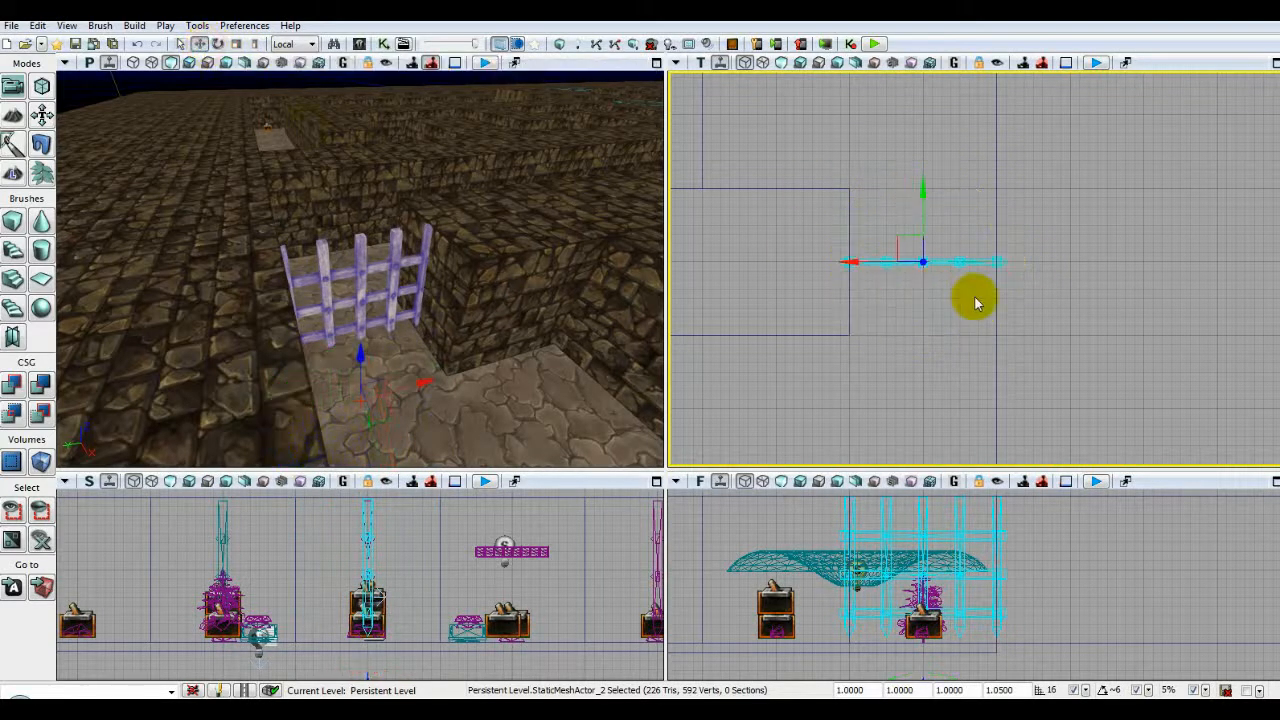
Scale the gate's width down to 0.9025 so it fits between the two corridor walls.
scroll(977, 296, "up", 2)
left_click_drag(952, 299, 982, 315)
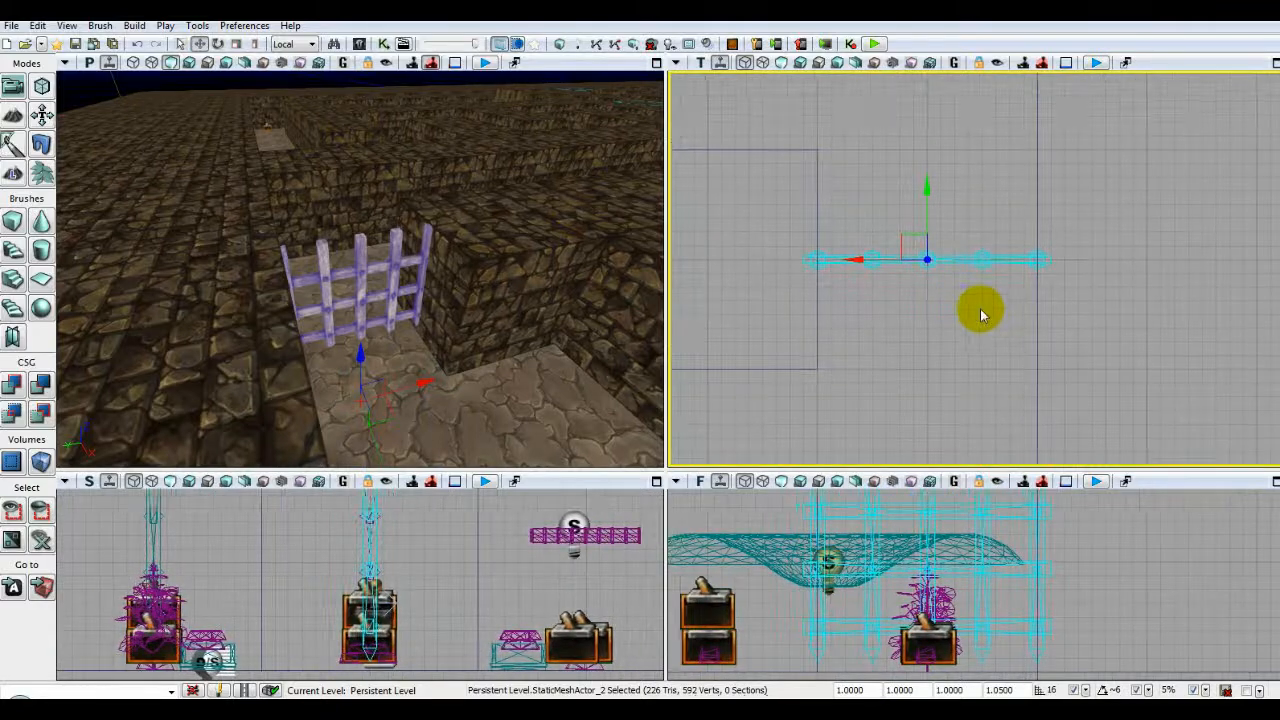
left_click(256, 43)
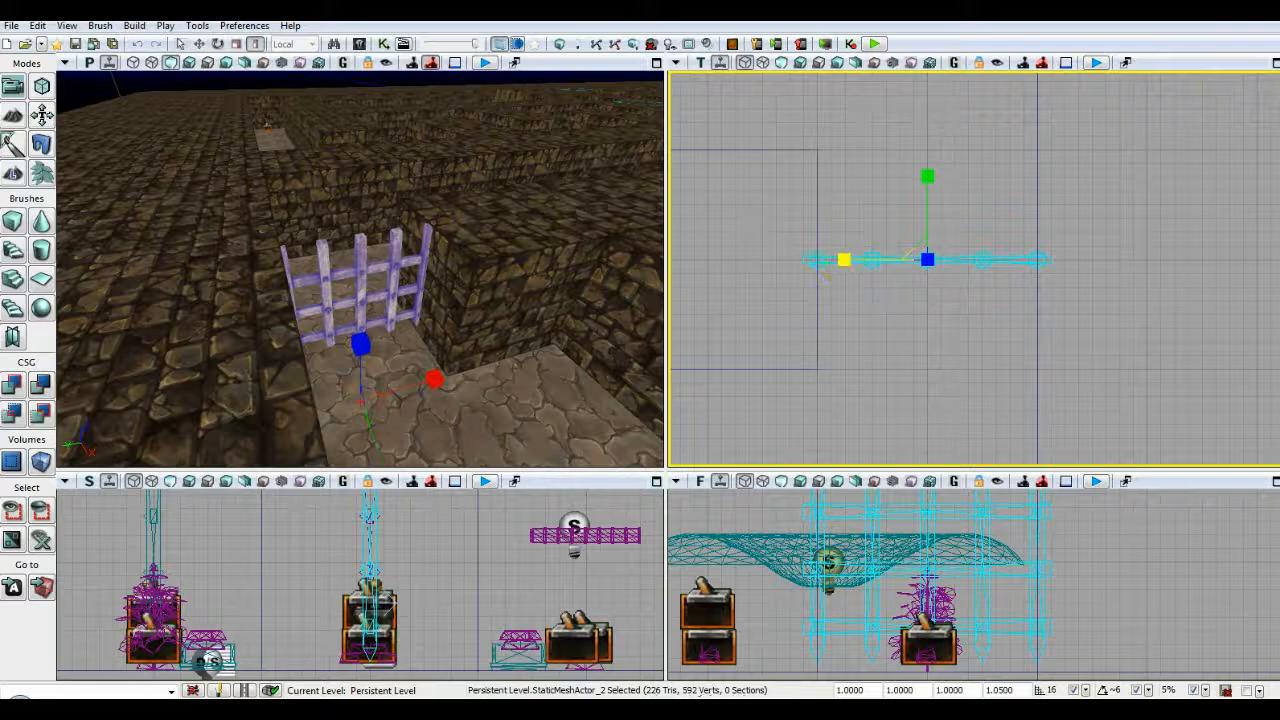
left_click_drag(844, 260, 849, 260)
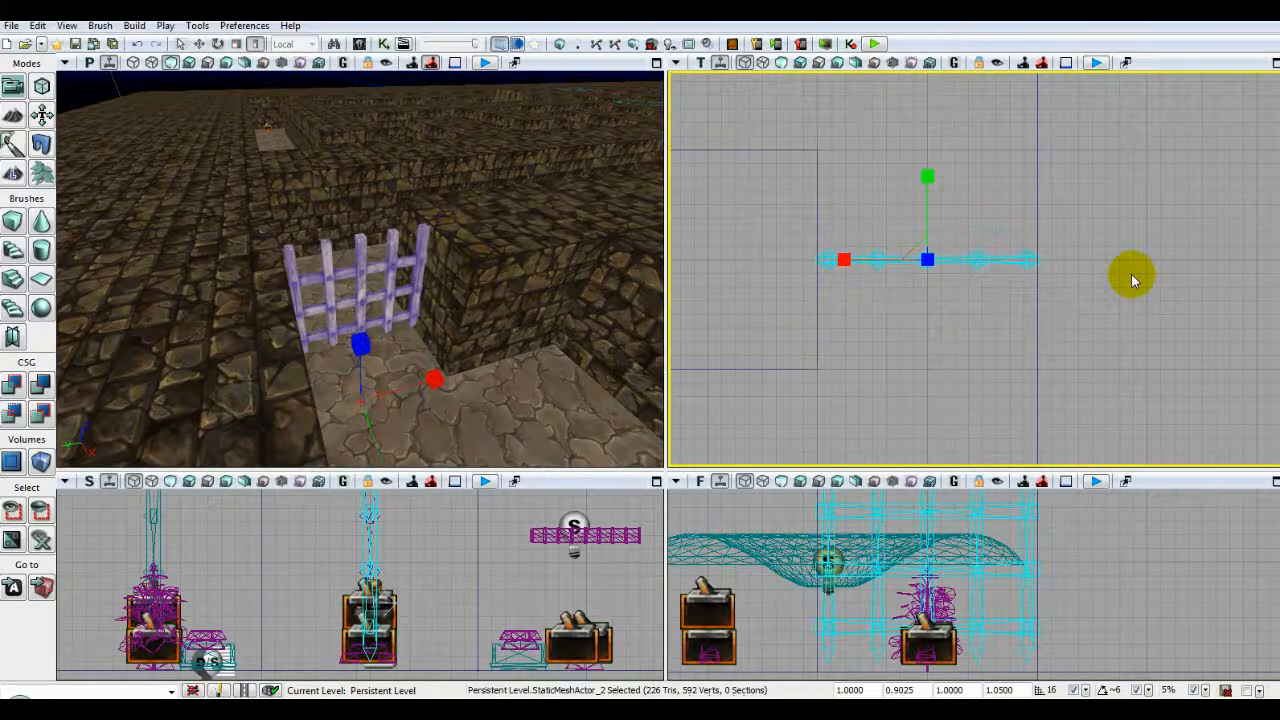
left_click(199, 44)
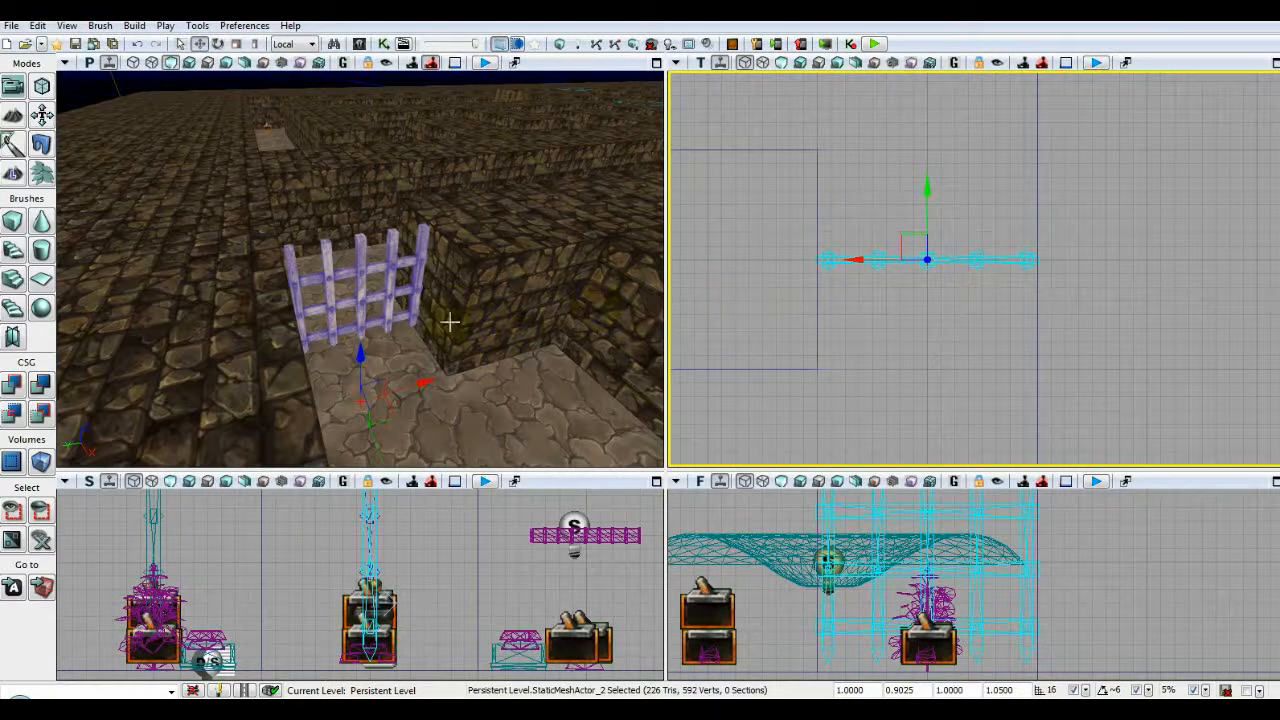
Apply the PrototypeBrownAlbedo_Mat material from the Materials group of BH_Tutorial_01 to the gate.
mouse_move(450, 322)
left_mouse_down()
mouse_move(475, 360)
mouse_move(497, 343)
mouse_move(493, 315)
mouse_move(444, 322)
left_mouse_up()
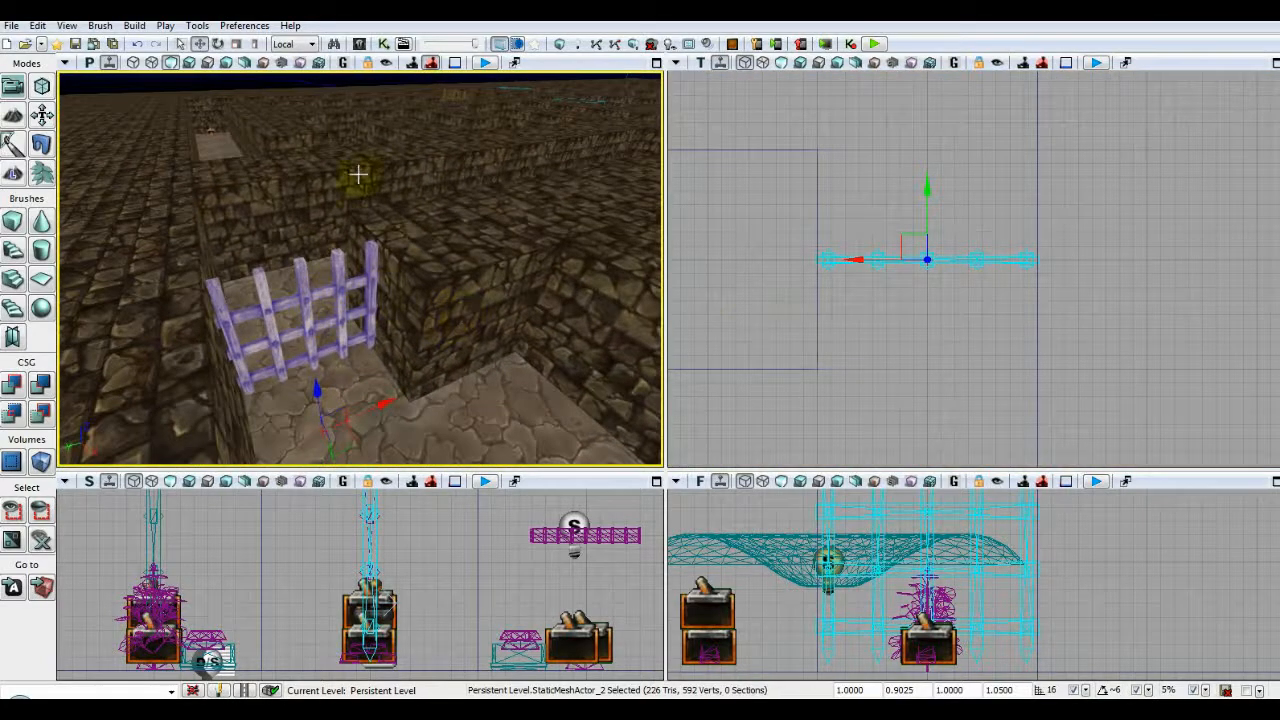
left_click(359, 44)
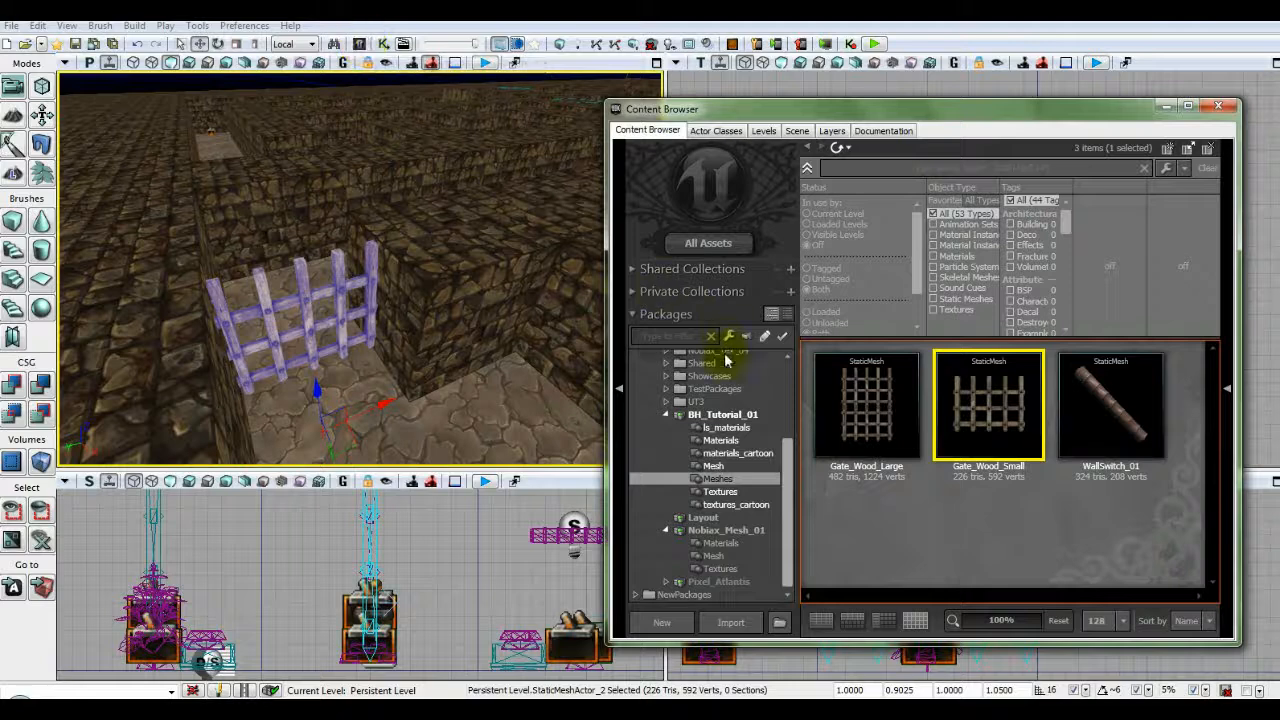
left_click(725, 441)
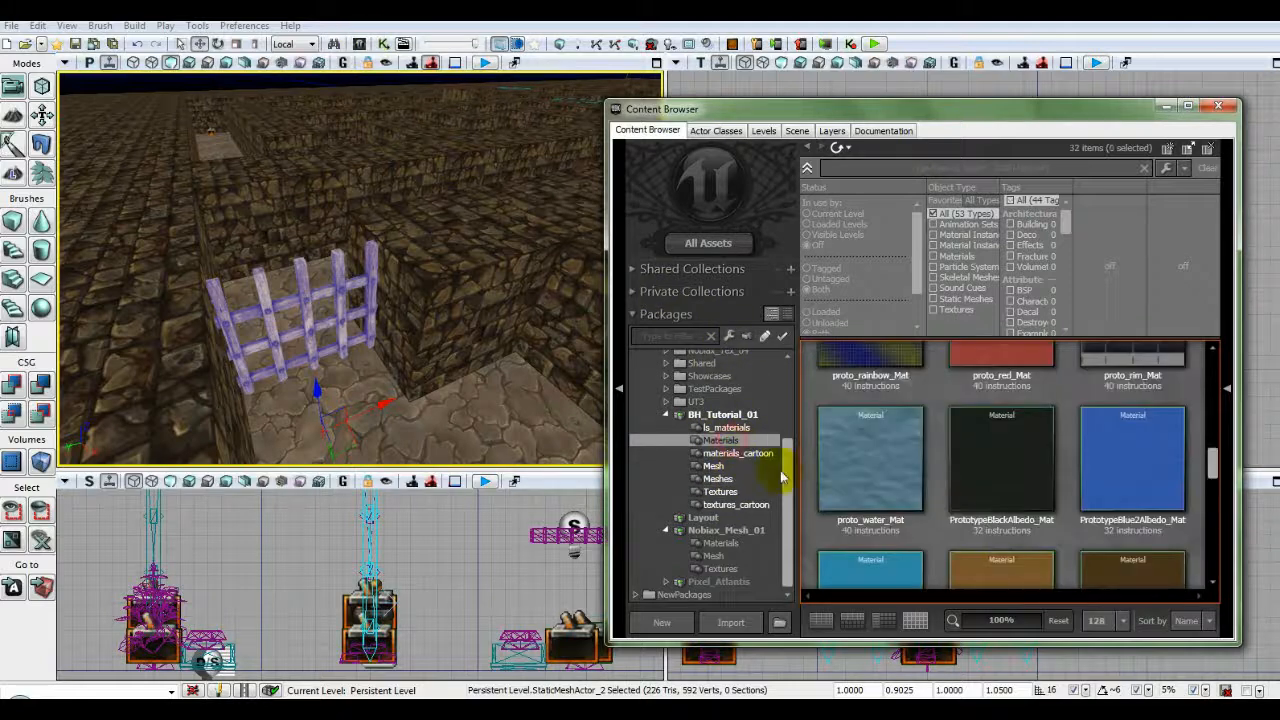
scroll(1050, 530, "down", 1)
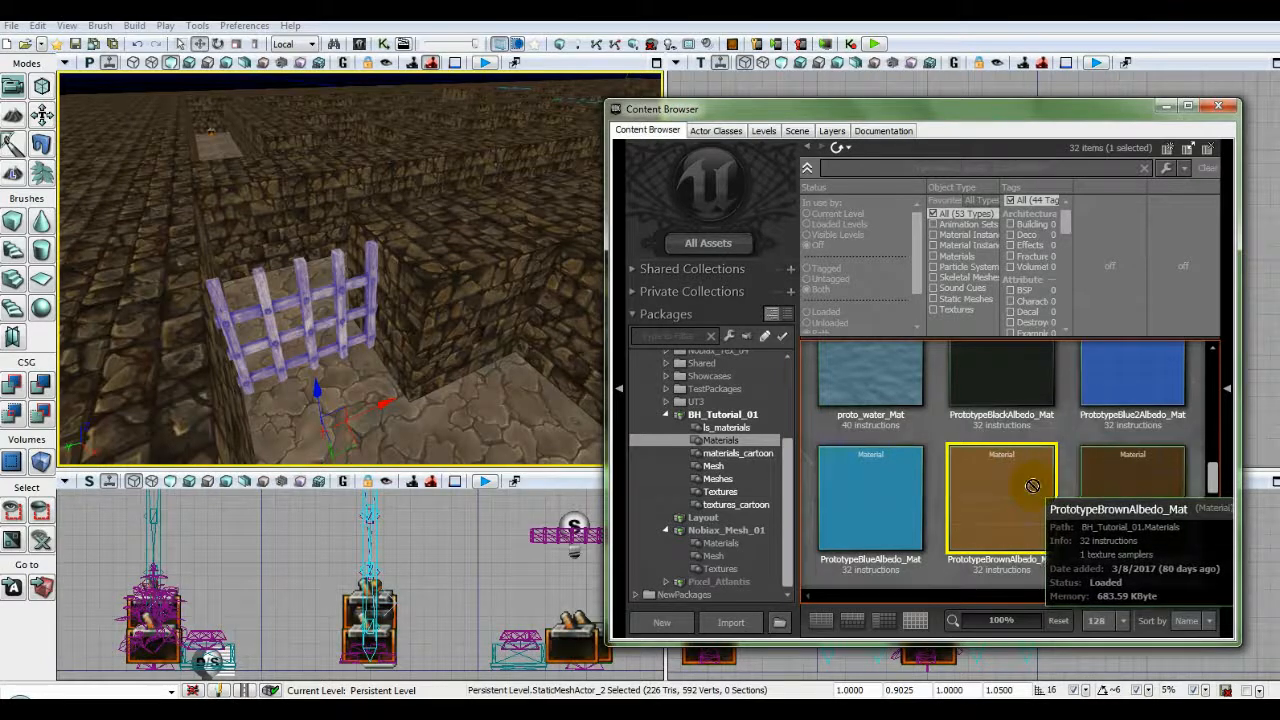
left_click_drag(1033, 490, 344, 326)
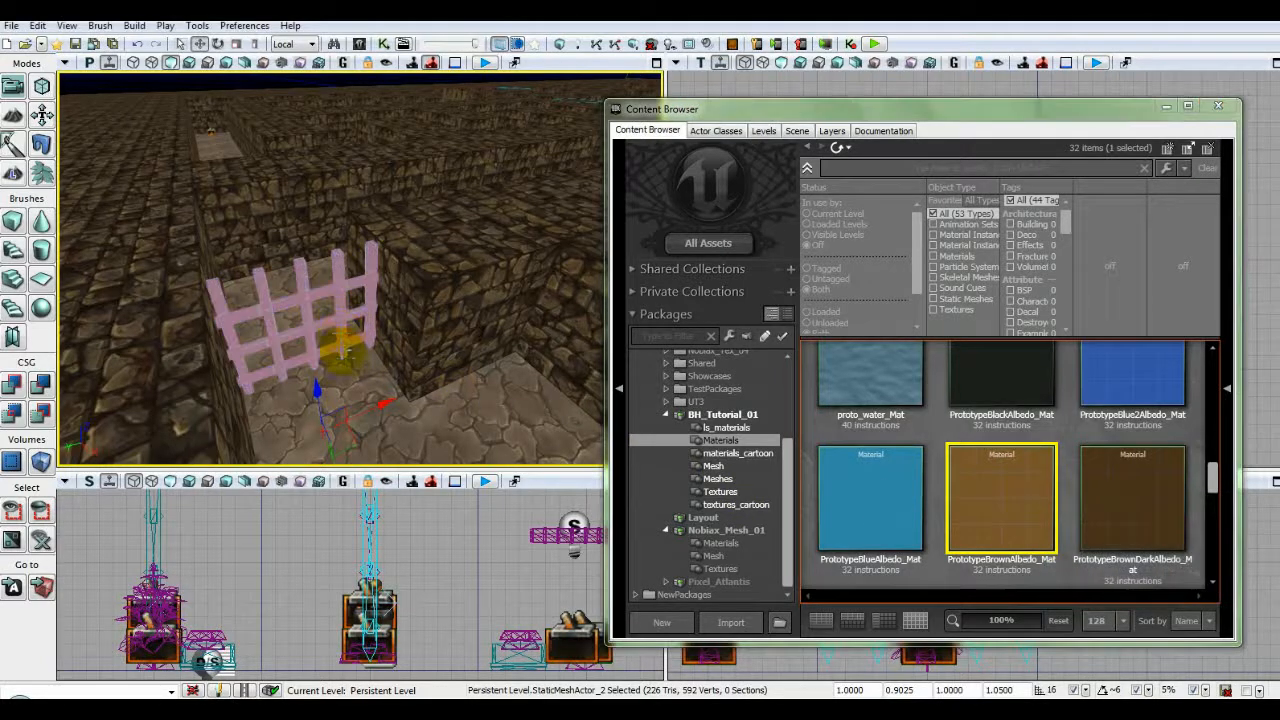
Replace the gate's material with Wood_008_Mat from the materials_cartoon group of BH_Tutorial_01.
left_click(750, 455)
mouse_move(547, 415)
right_mouse_down()
mouse_move(525, 428)
mouse_move(566, 418)
mouse_move(551, 426)
right_mouse_up()
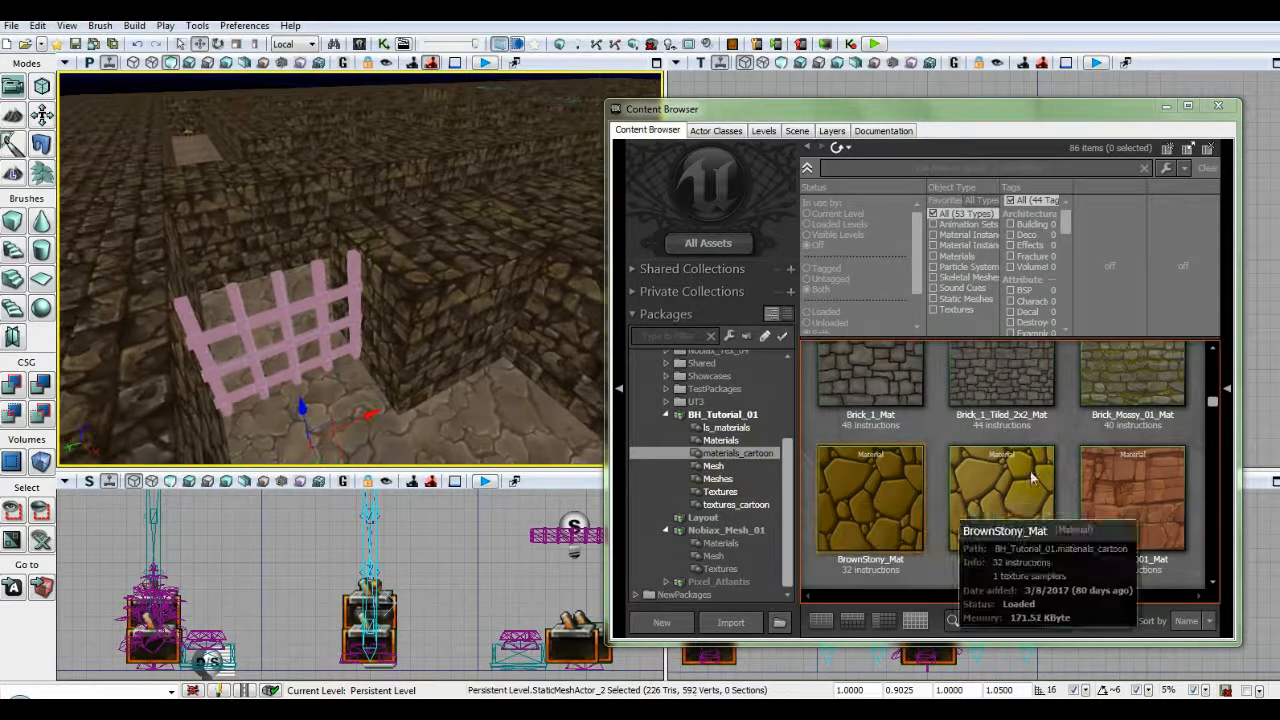
scroll(1071, 430, "down", 1)
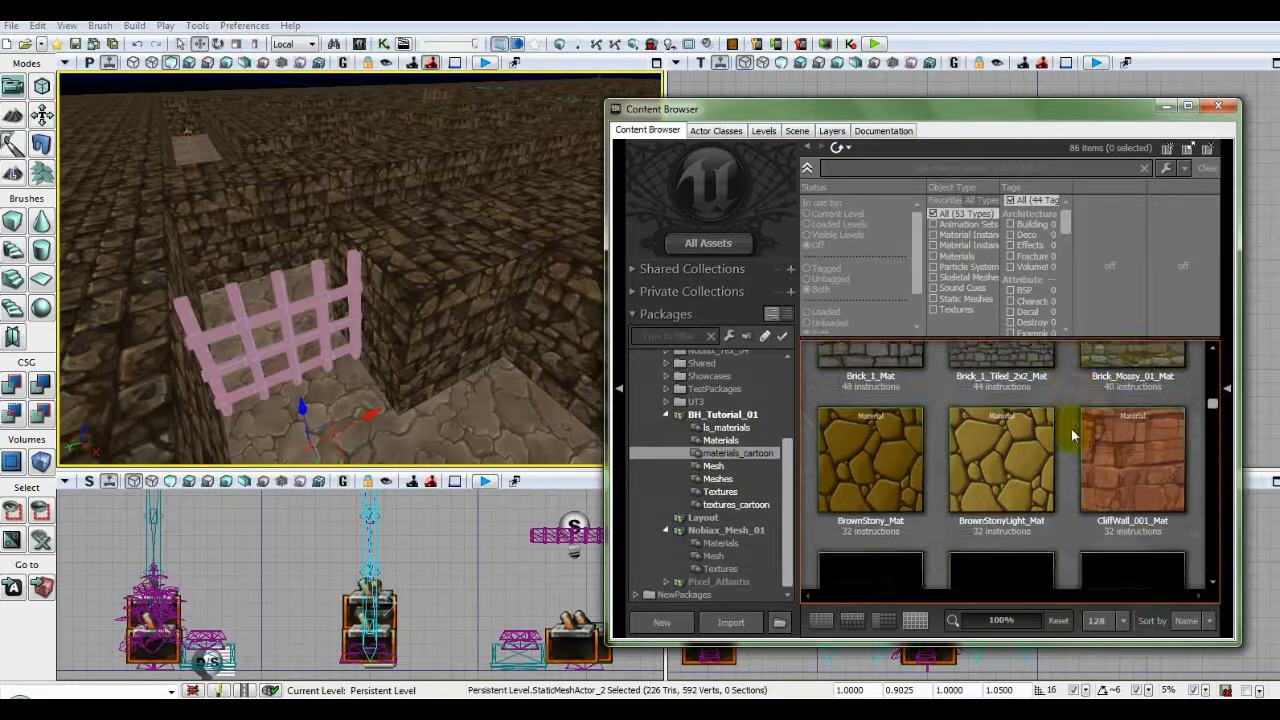
scroll(1071, 434, "down", 10)
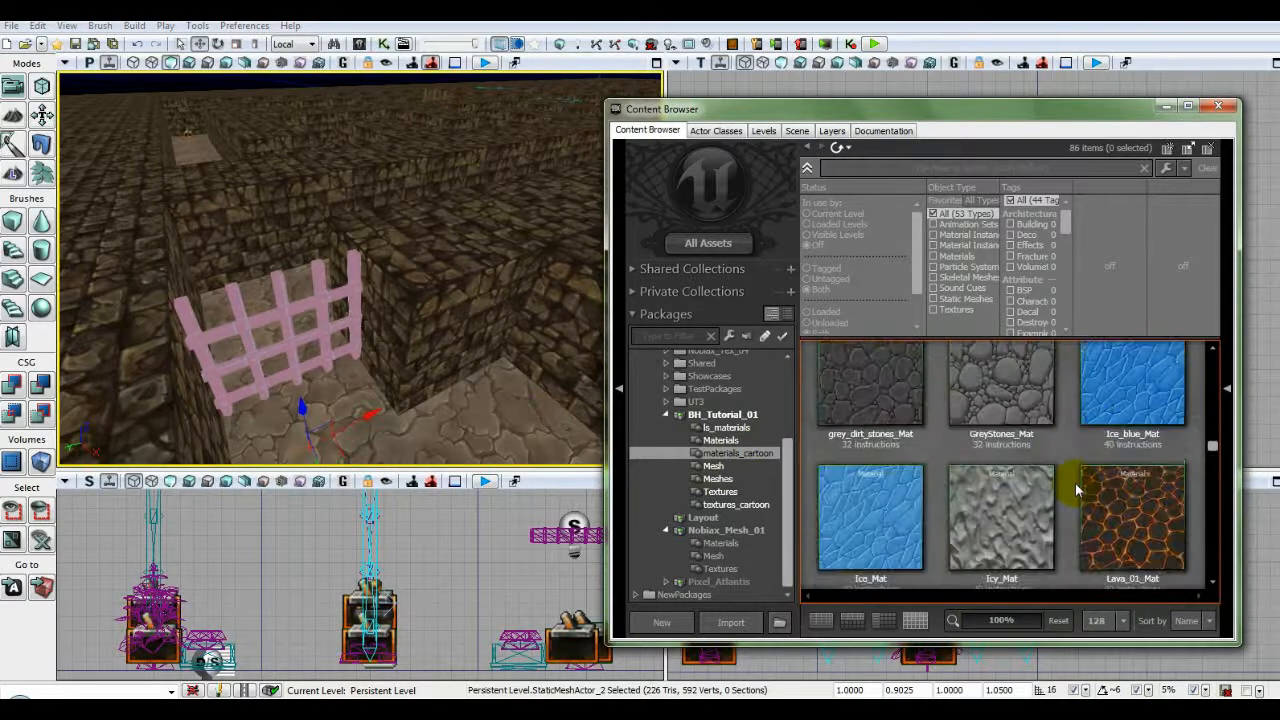
scroll(1075, 483, "down", 10)
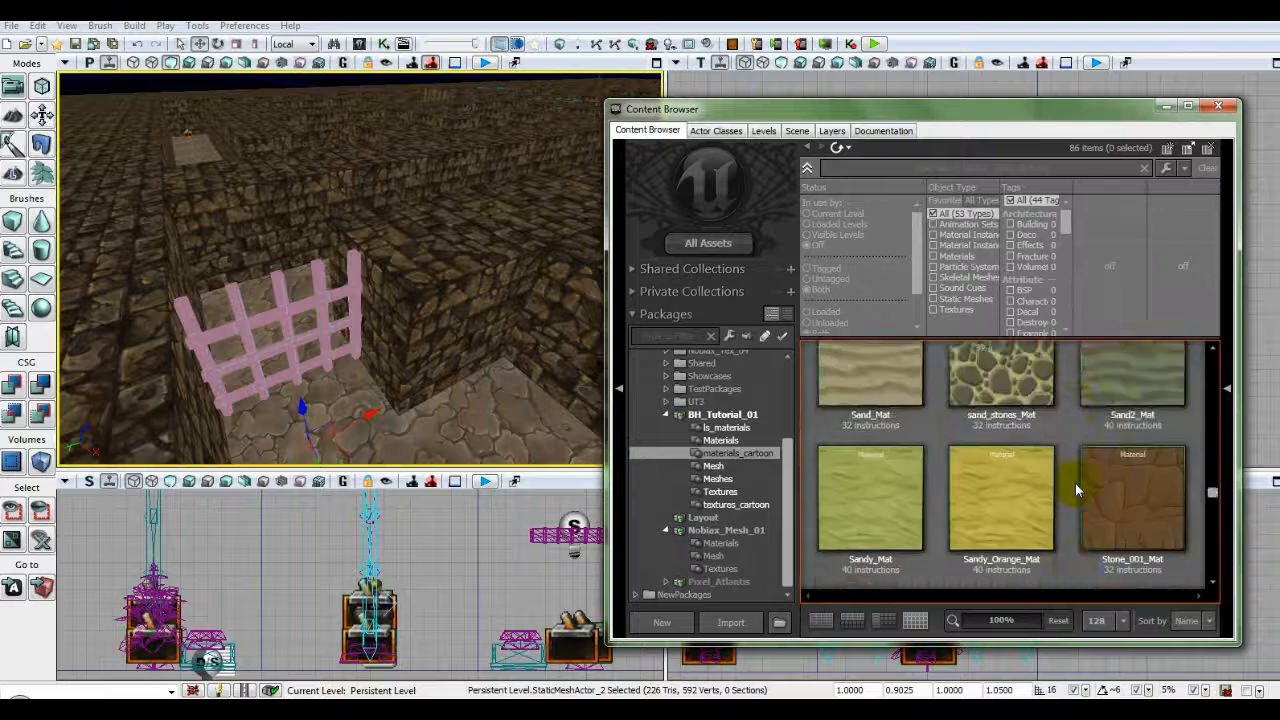
scroll(1075, 483, "down", 10)
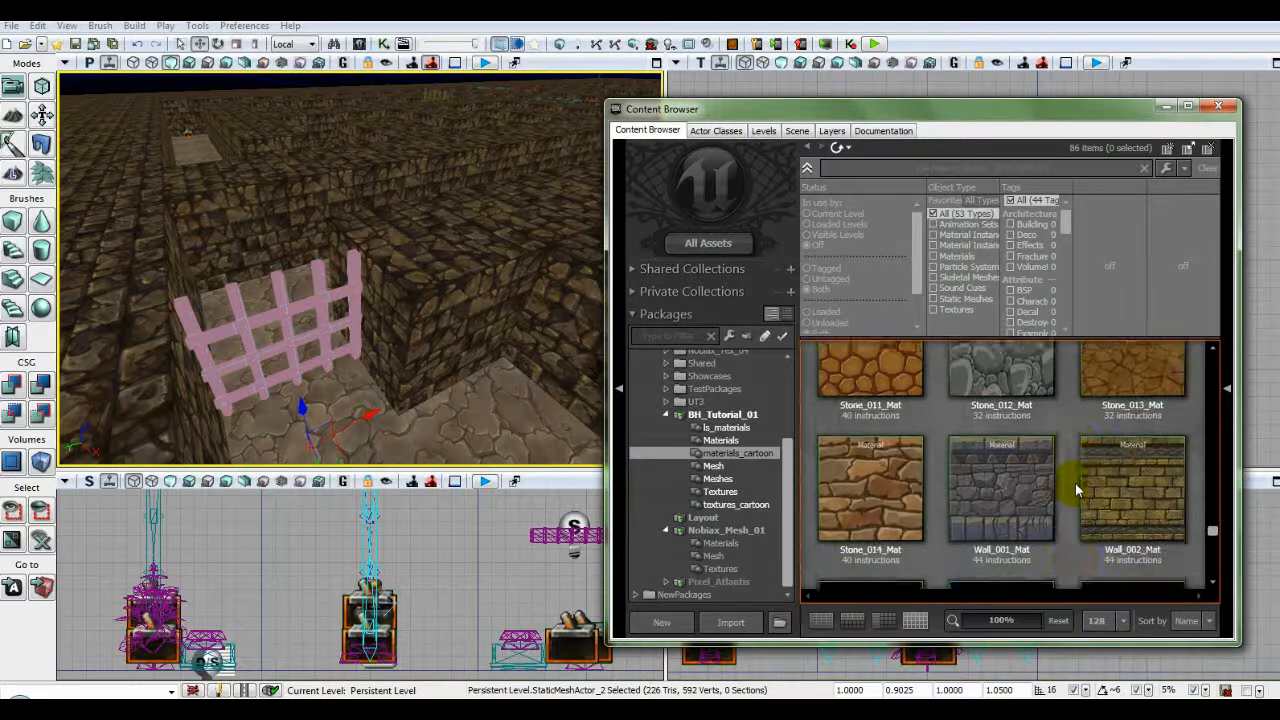
scroll(1075, 483, "down", 10)
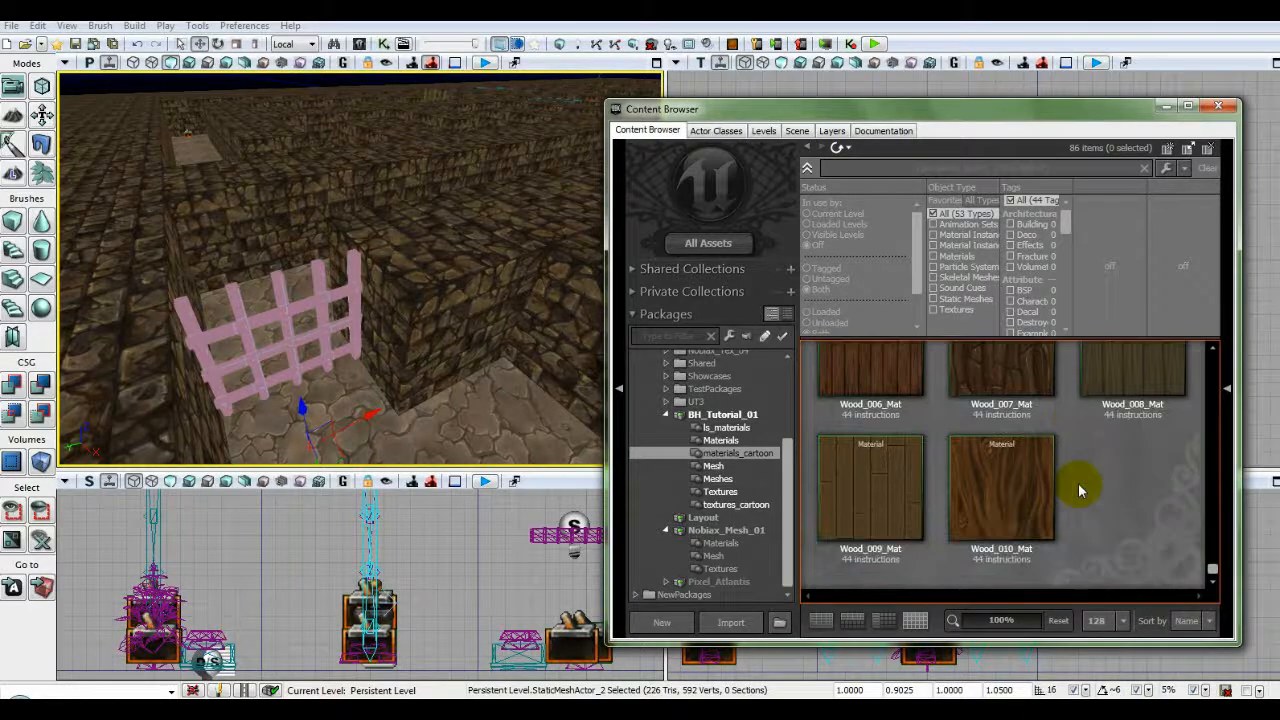
scroll(1078, 490, "up", 5)
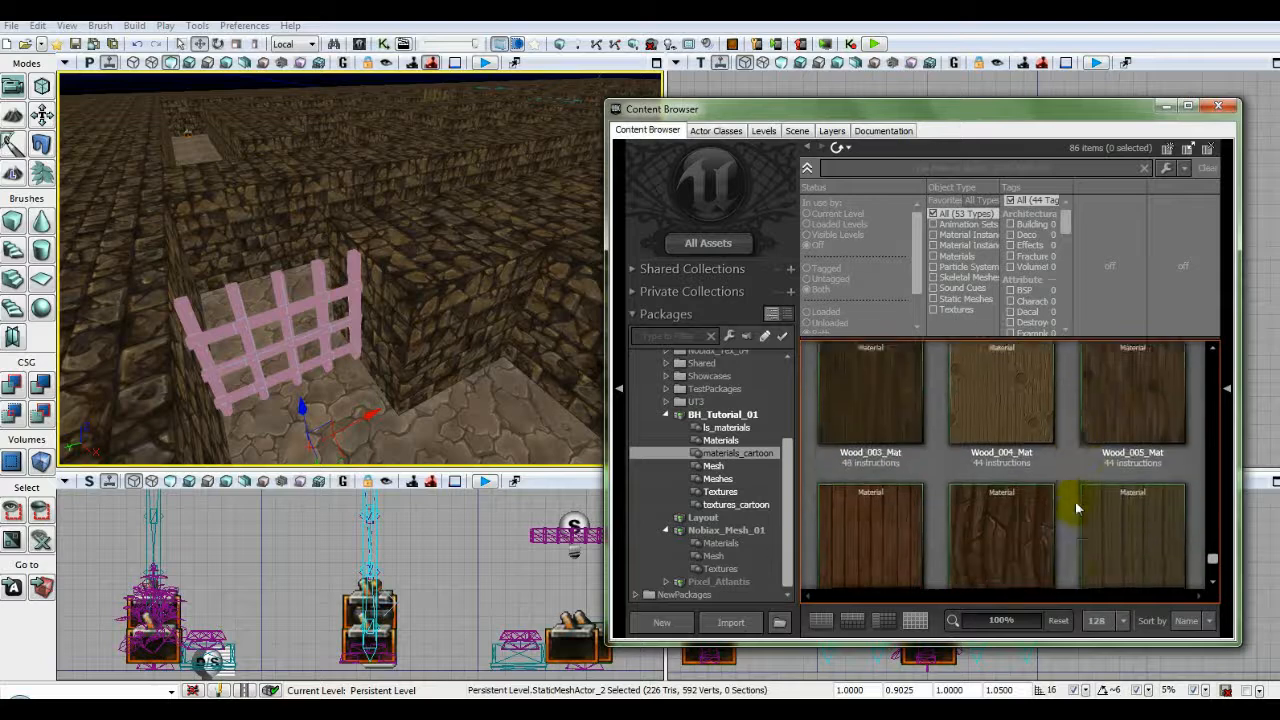
scroll(1075, 508, "down", 3)
left_click(1133, 382)
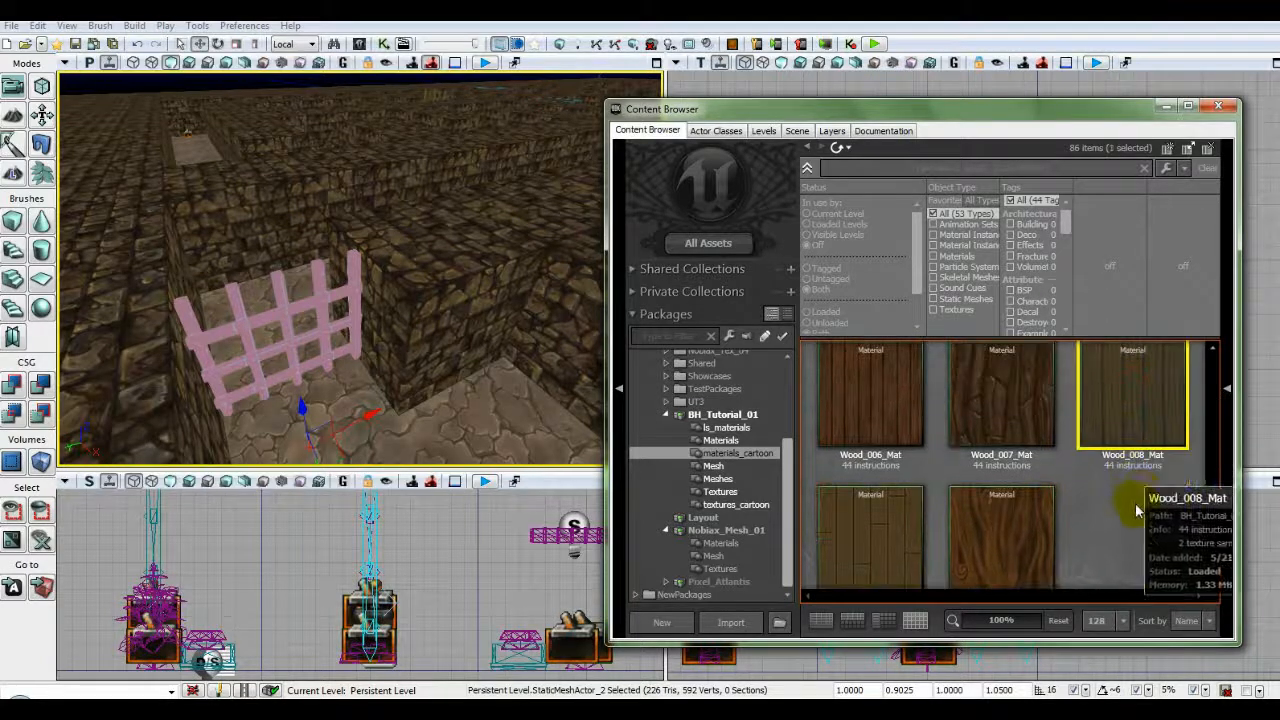
left_click_drag(1151, 400, 325, 324)
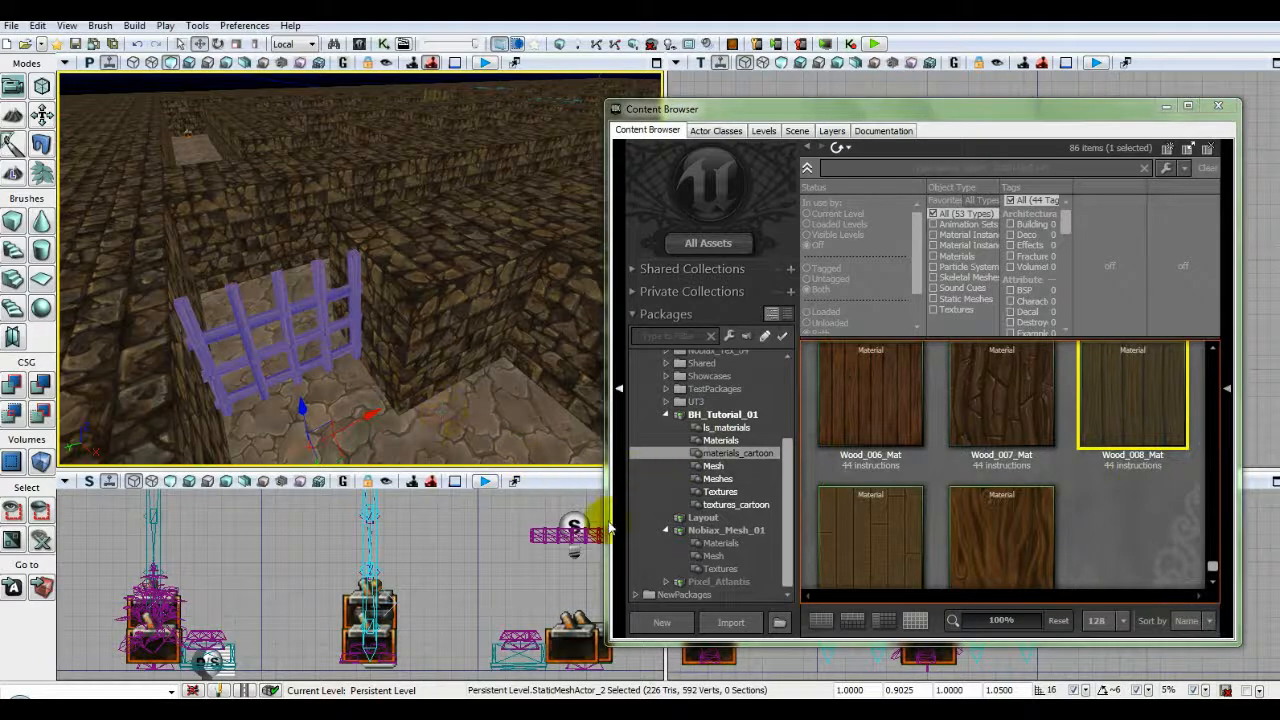
left_click(434, 534)
Place the WallSwitch_01 mesh from the Meshes group of BH_Tutorial_01 on the corridor wall beside the gate.
left_click_drag(480, 408, 415, 200)
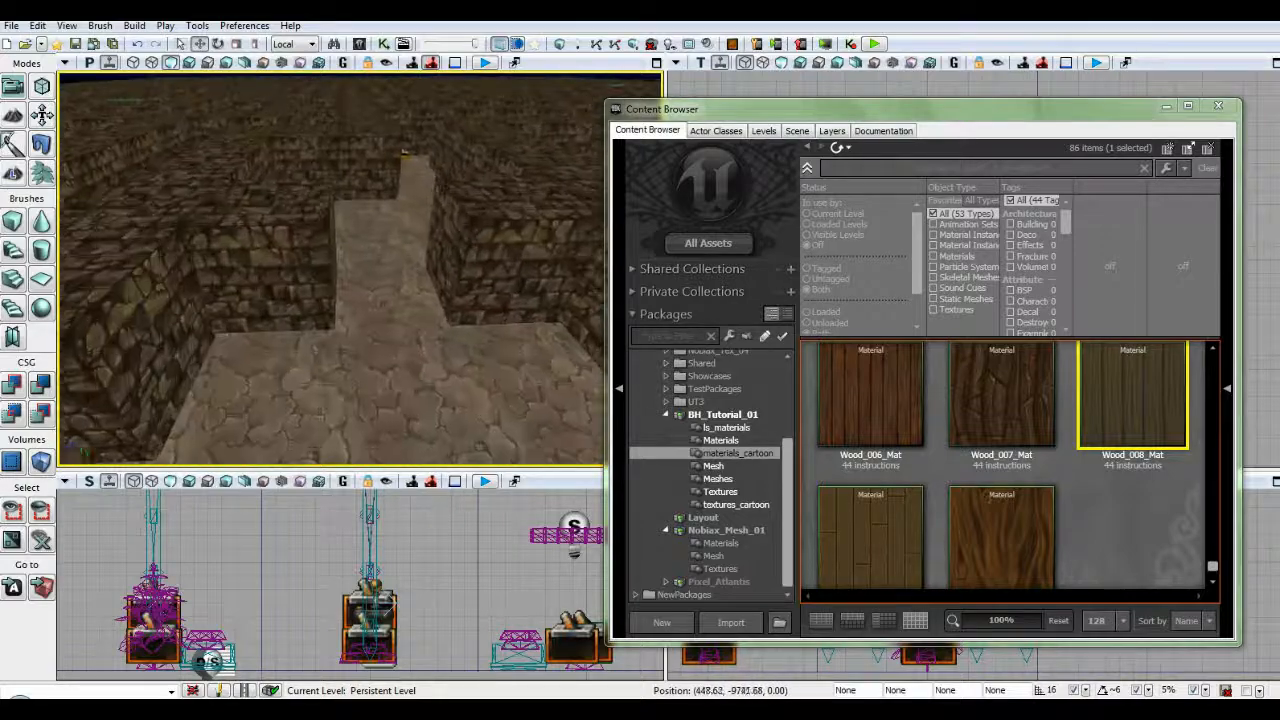
right_click_drag(481, 414, 481, 414)
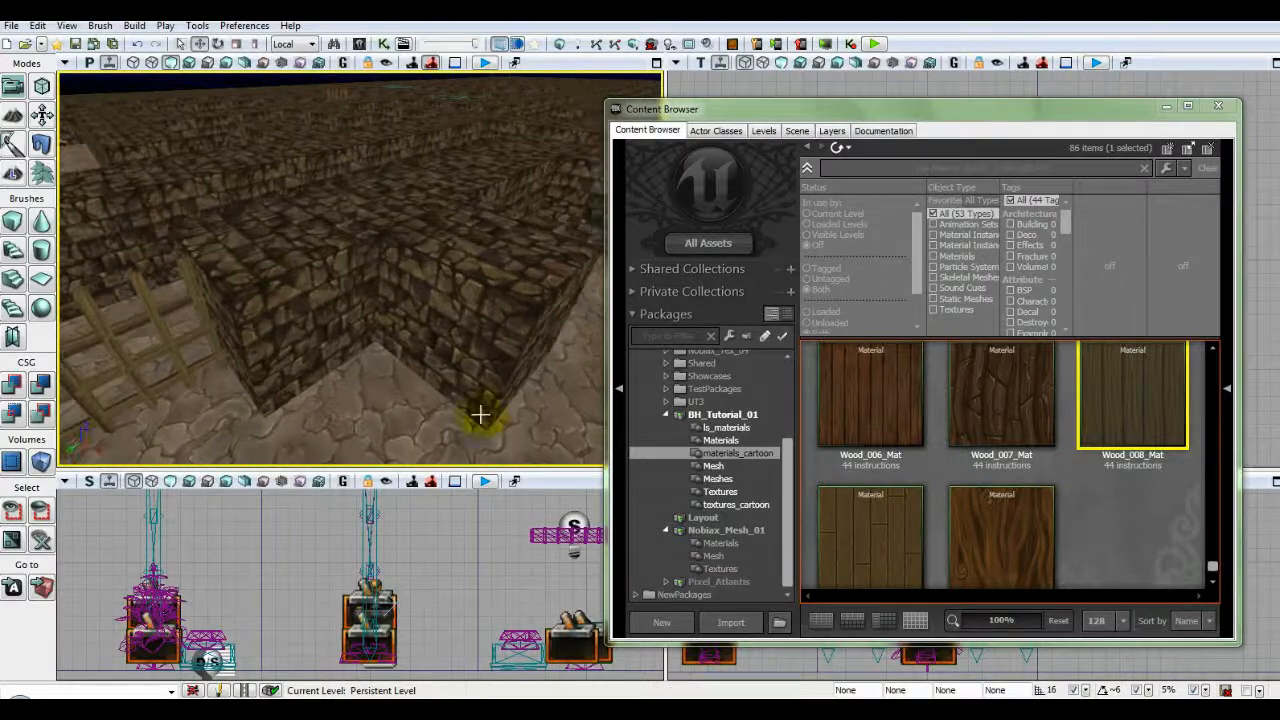
left_click(717, 478)
left_click(1113, 418)
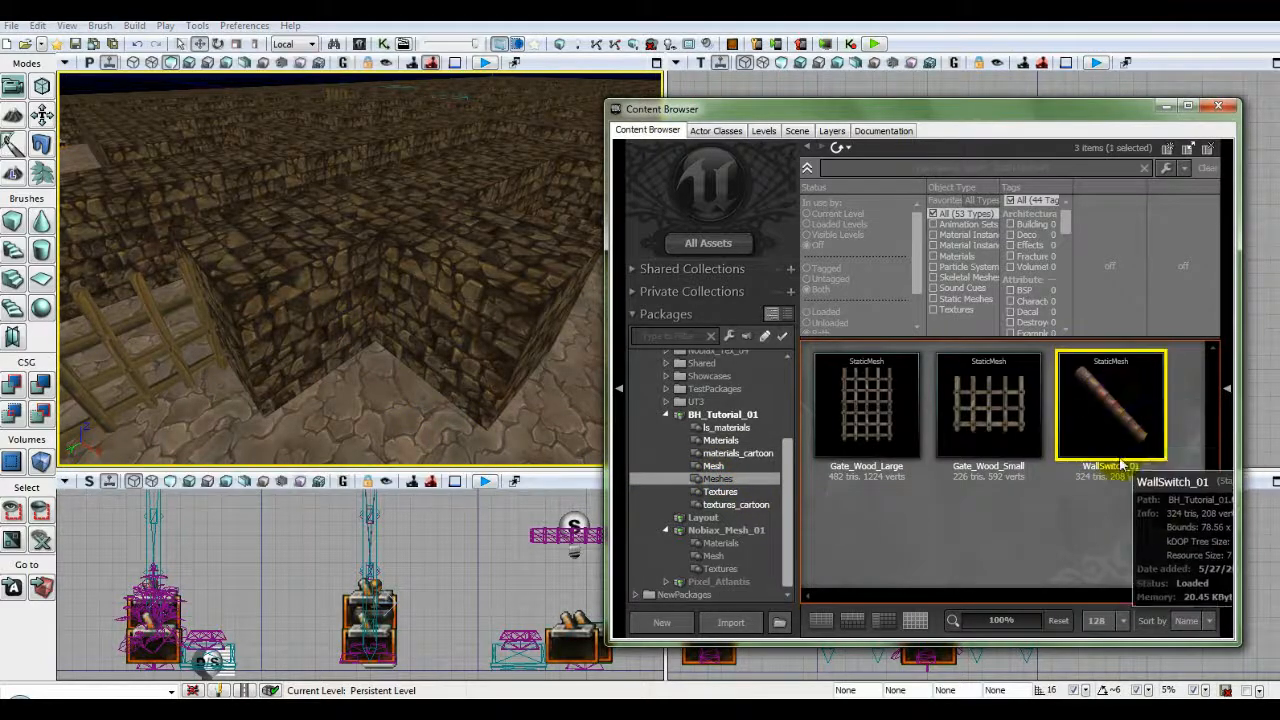
left_click_drag(1113, 418, 1124, 410)
left_click_drag(335, 333, 320, 323)
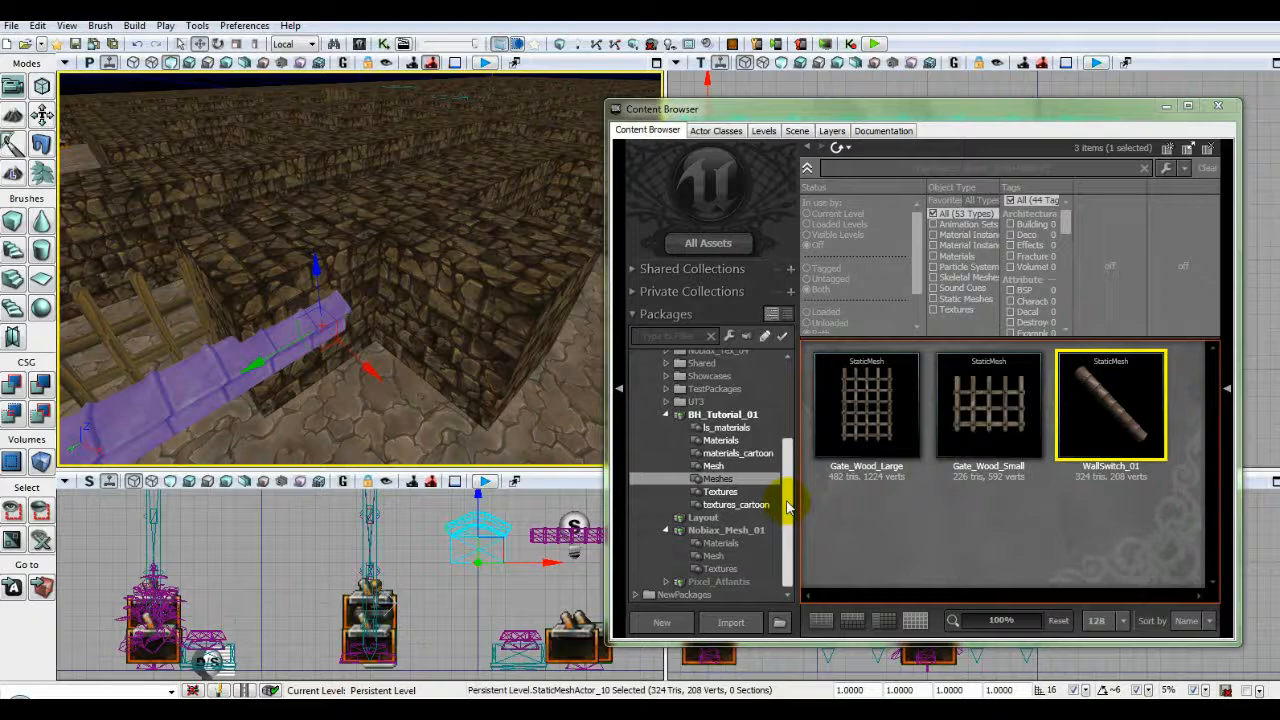
Apply the Wood_002_Mat material from the materials_cartoon group to the wall switch.
left_click(766, 457)
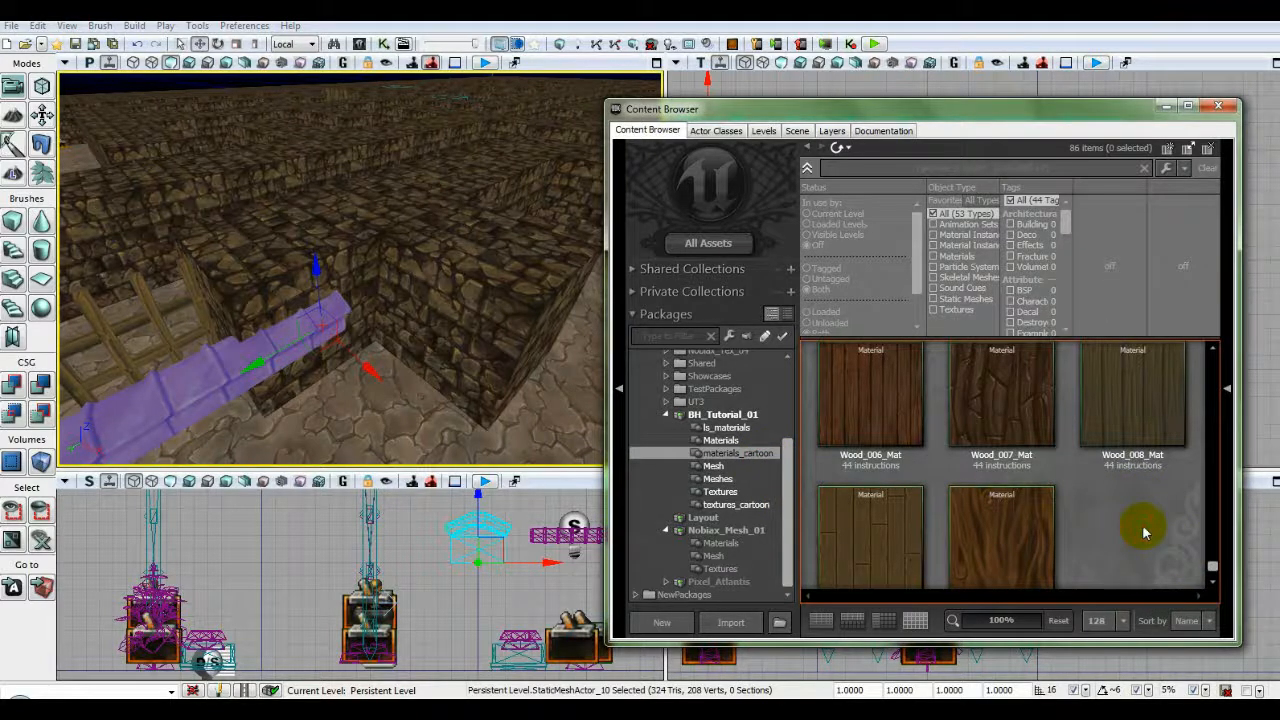
scroll(1145, 533, "up", 5)
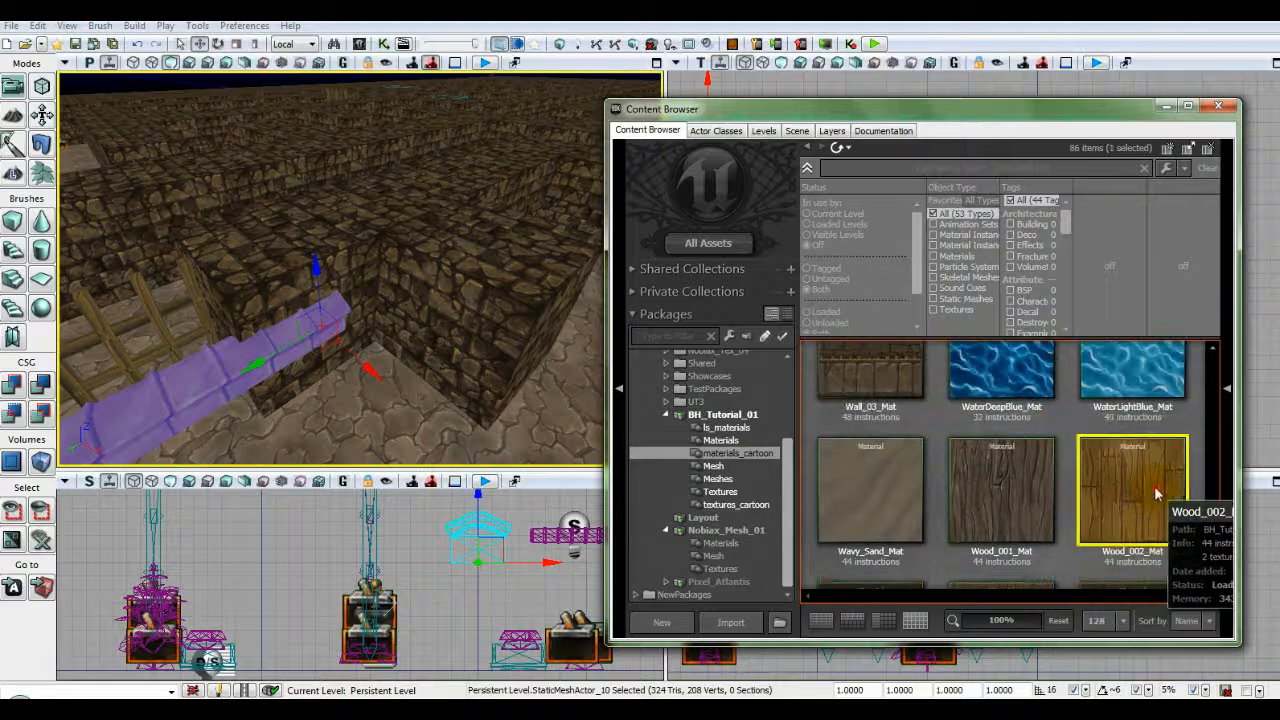
left_click_drag(1155, 493, 252, 425)
left_click_drag(207, 389, 207, 390)
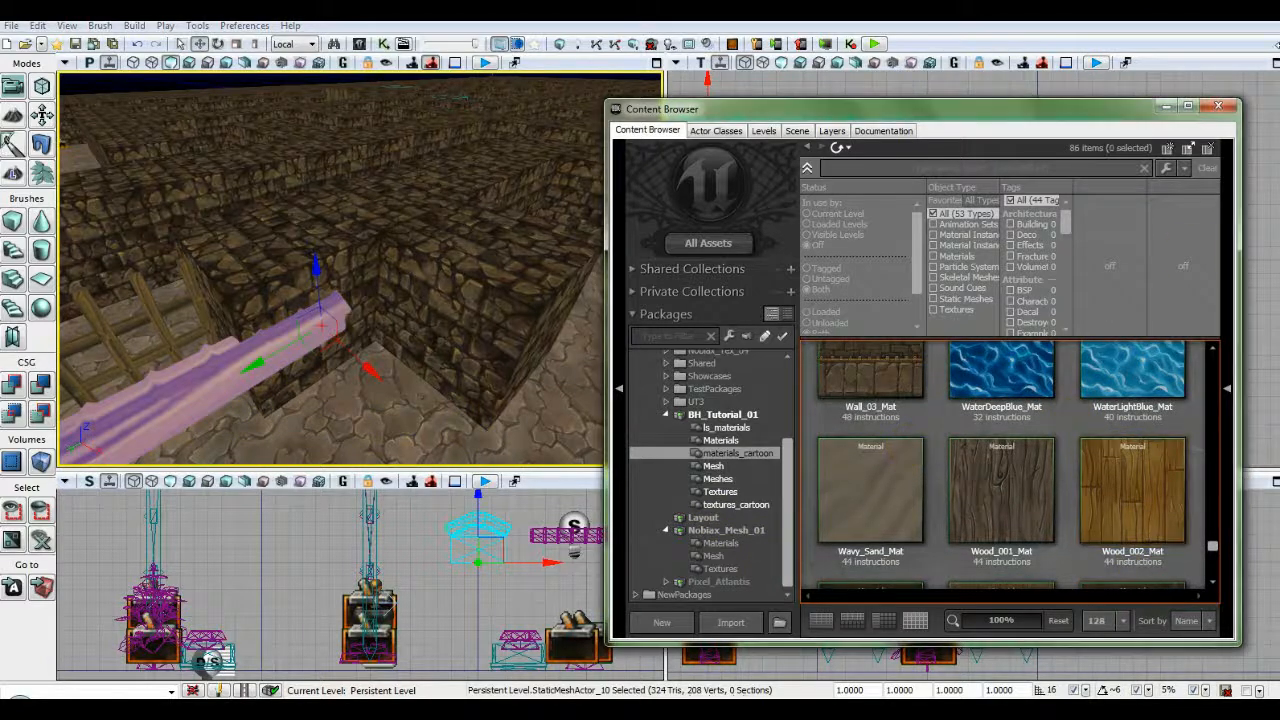
Close the Content Browser and move the wall switch out of the wall into the open corridor space.
left_click(1220, 106)
left_click_drag(560, 355, 510, 343)
left_click_drag(906, 237, 943, 314)
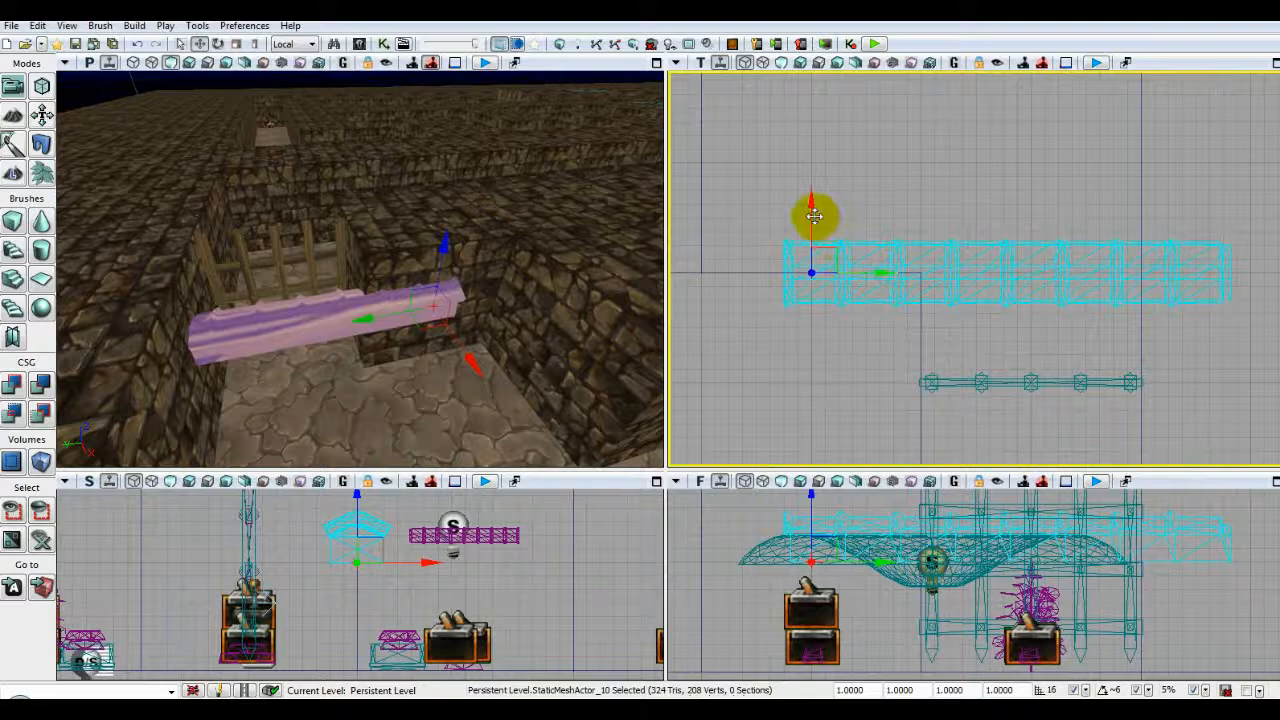
left_click_drag(814, 211, 821, 184)
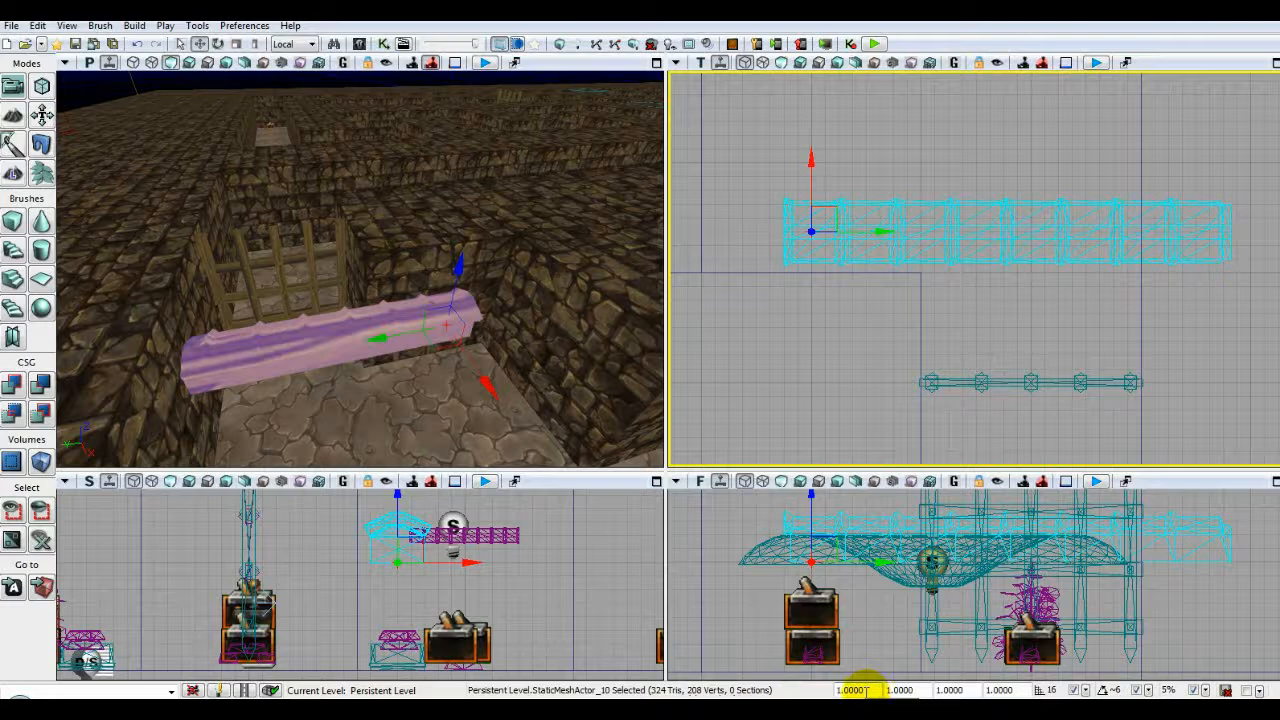
Set the wall switch's overall scale to 0.25 and slide it along the wall away from the gate.
left_click_drag(861, 689, 838, 690)
type("0.25")
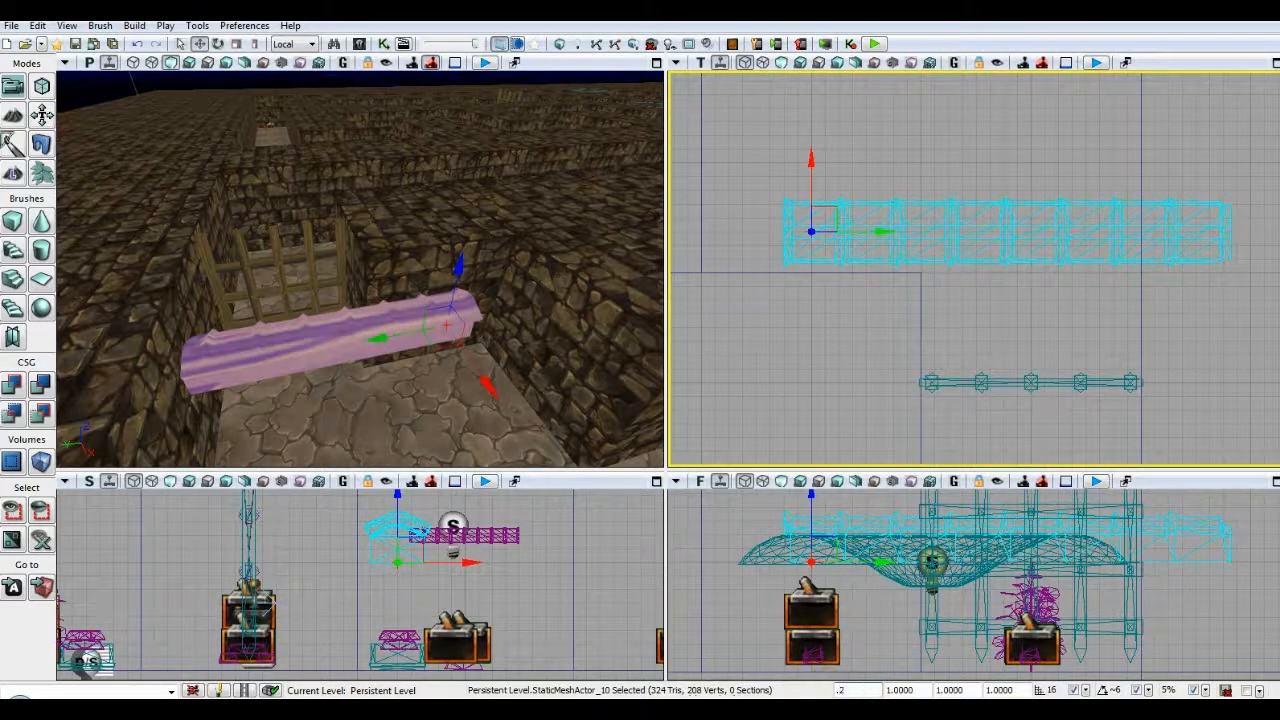
key("Return")
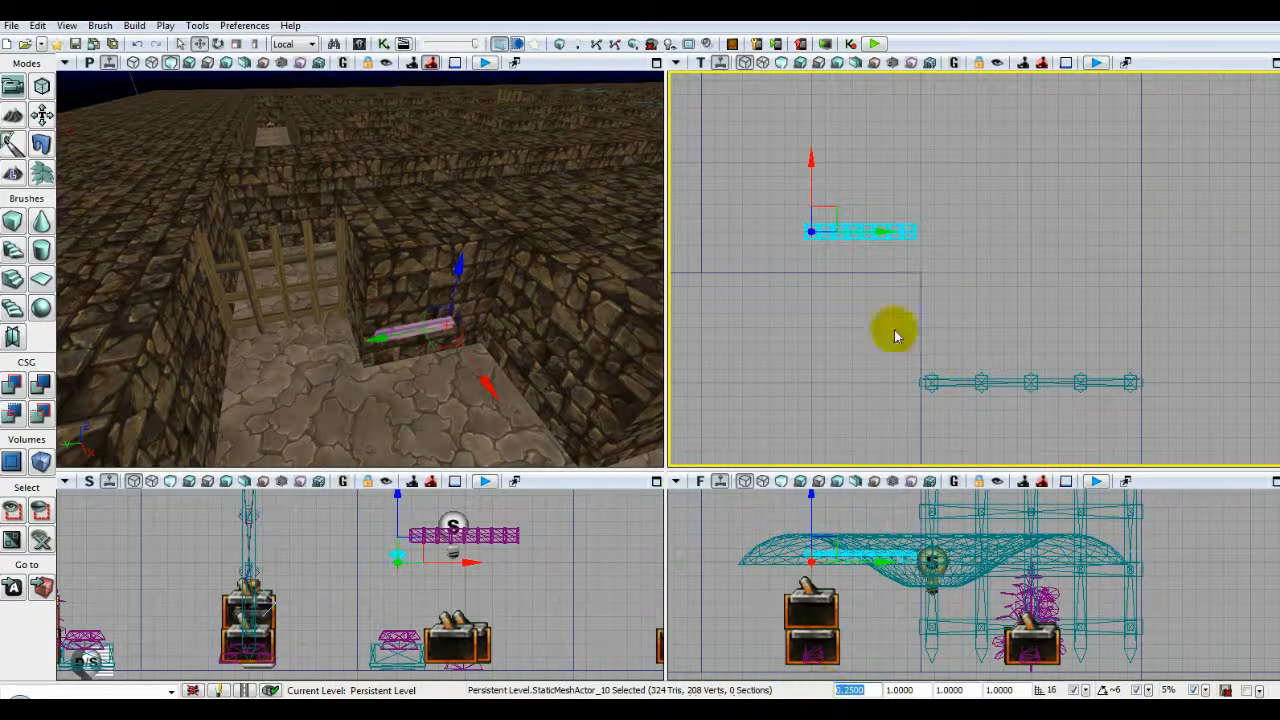
left_click_drag(877, 230, 829, 231)
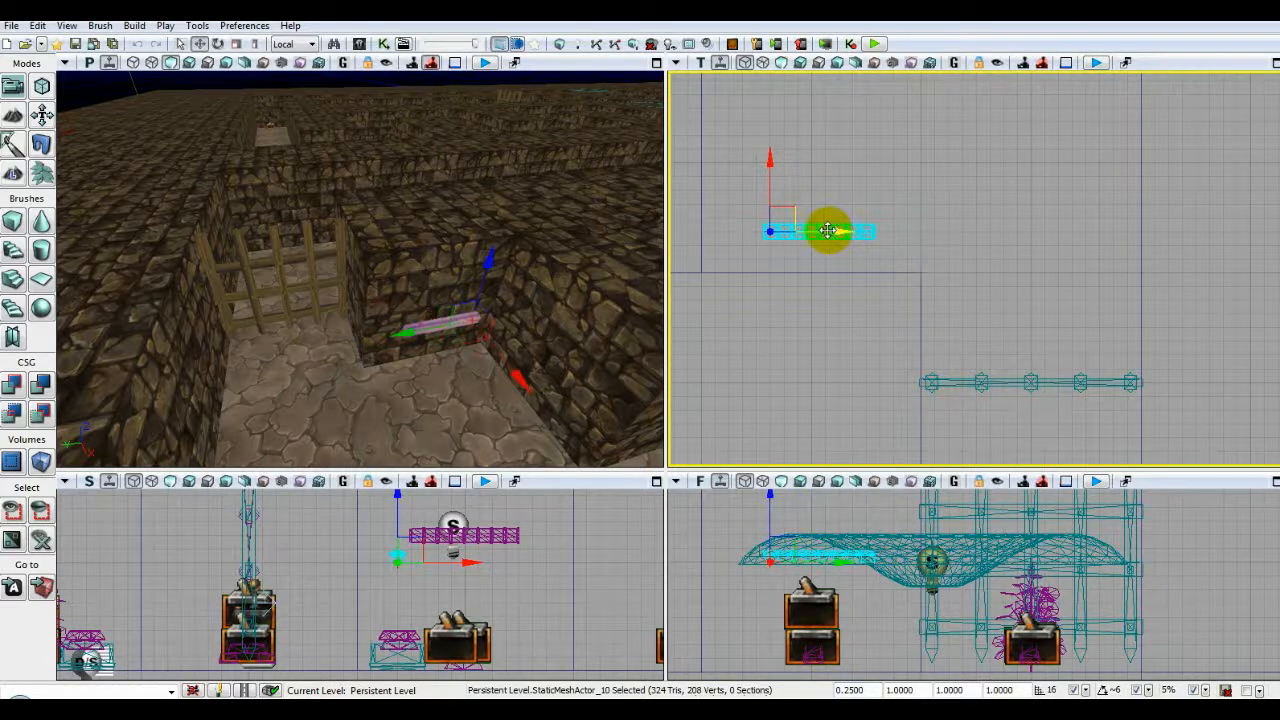
left_click_drag(827, 230, 826, 229)
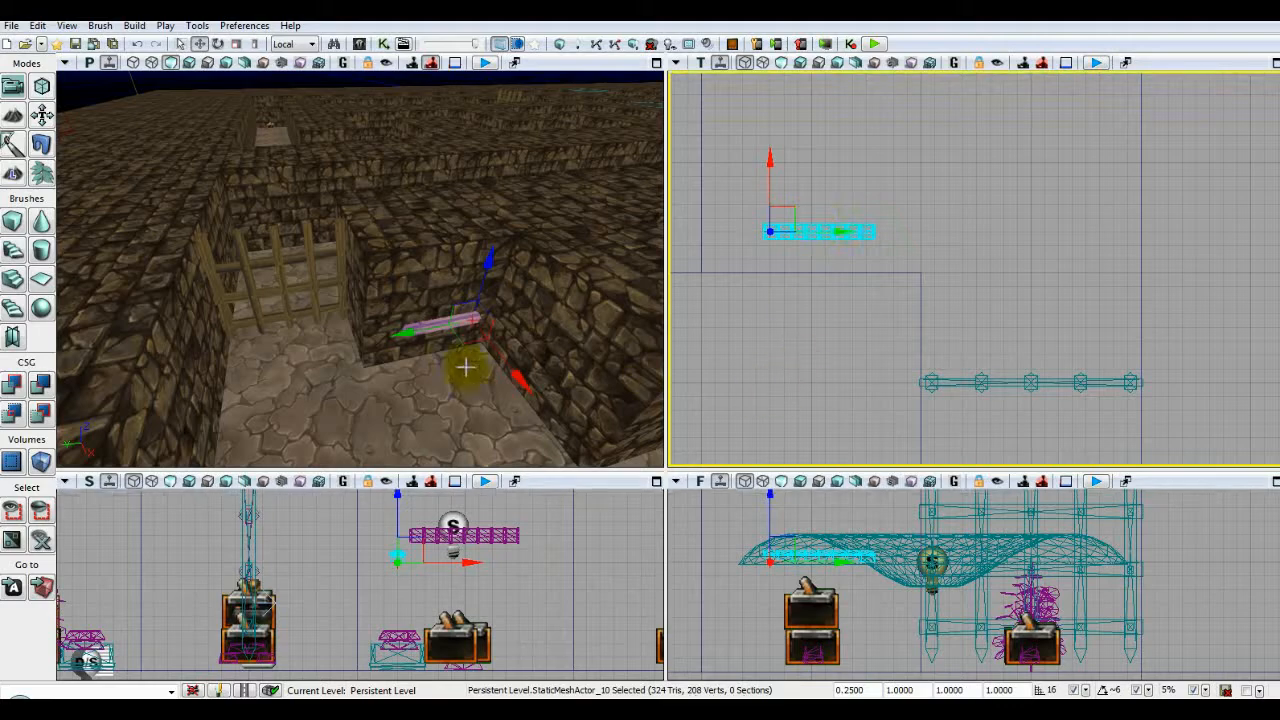
Rotate the wall switch 90 degrees about its long axis so its flat back faces the wall.
left_click_drag(466, 366, 466, 395)
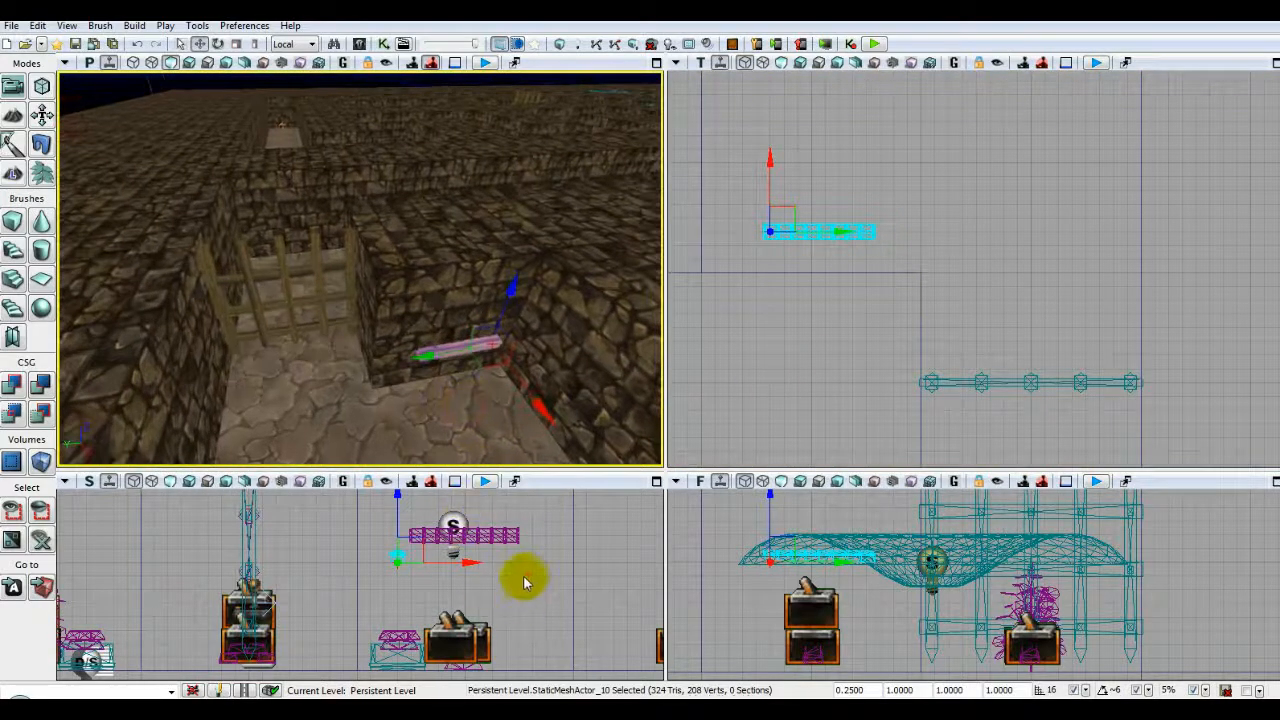
left_click_drag(543, 586, 543, 586)
scroll(417, 606, "up", 2)
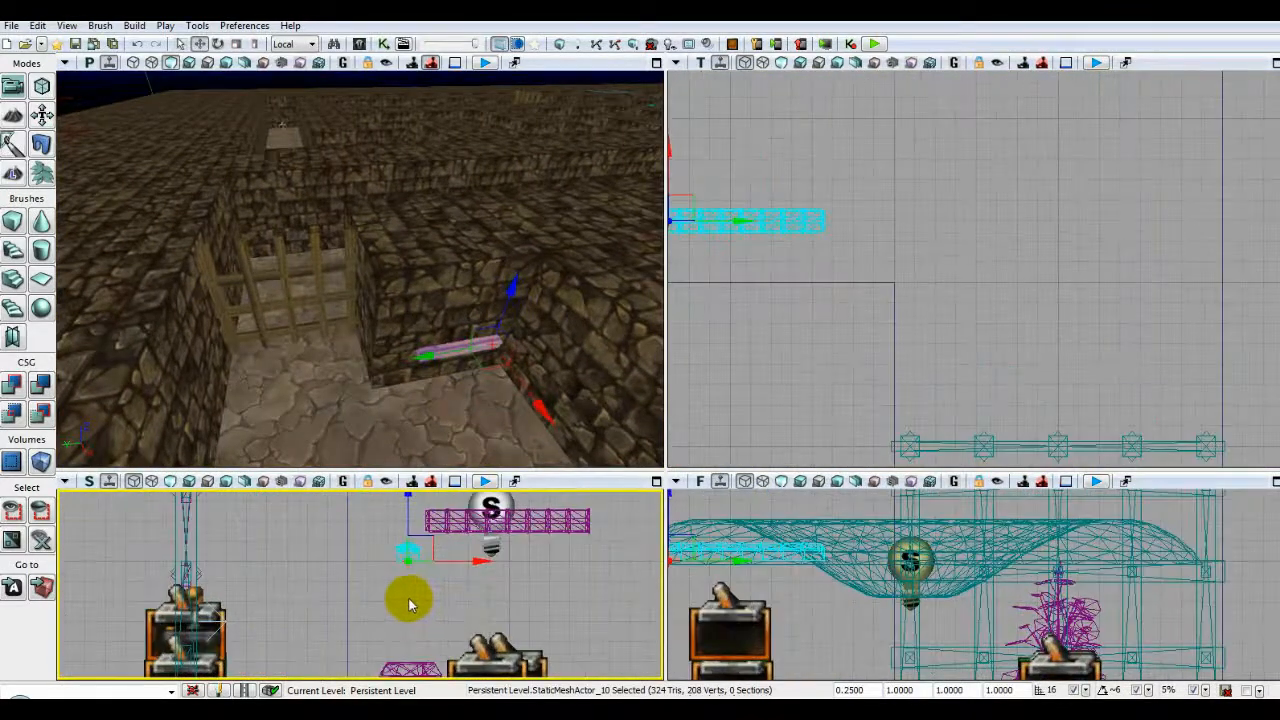
left_click_drag(407, 579, 333, 620)
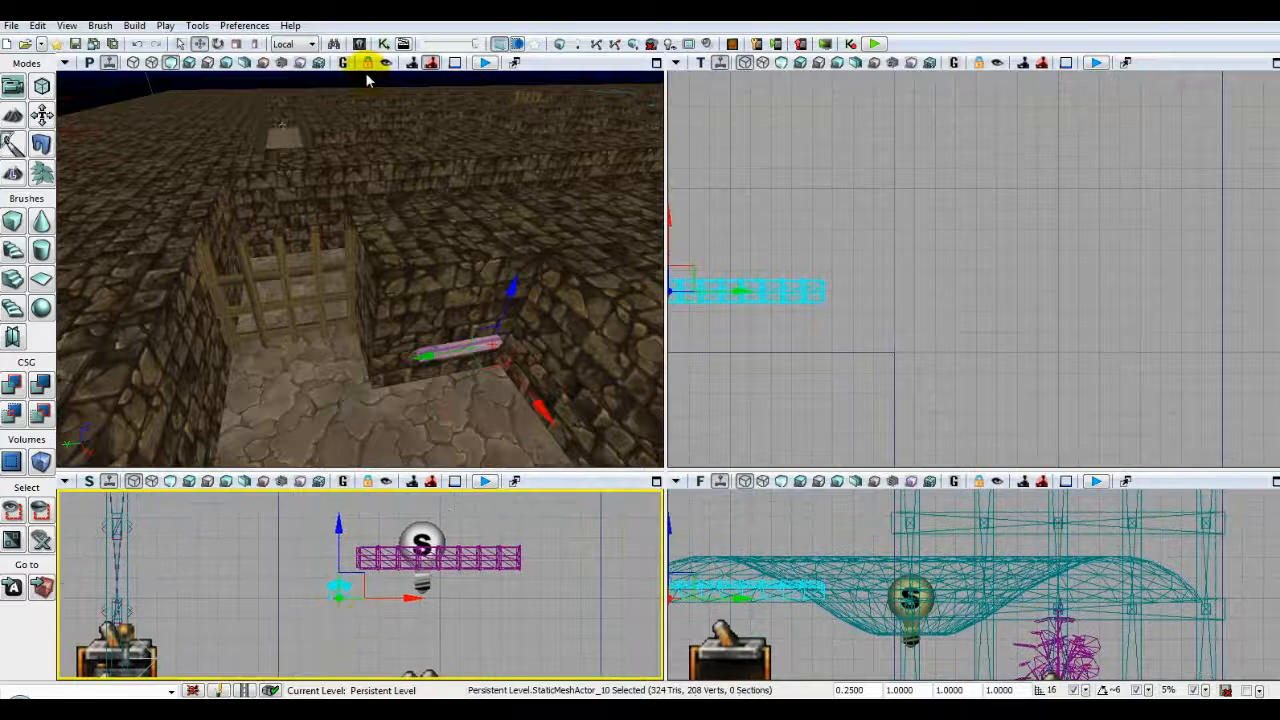
left_click(218, 43)
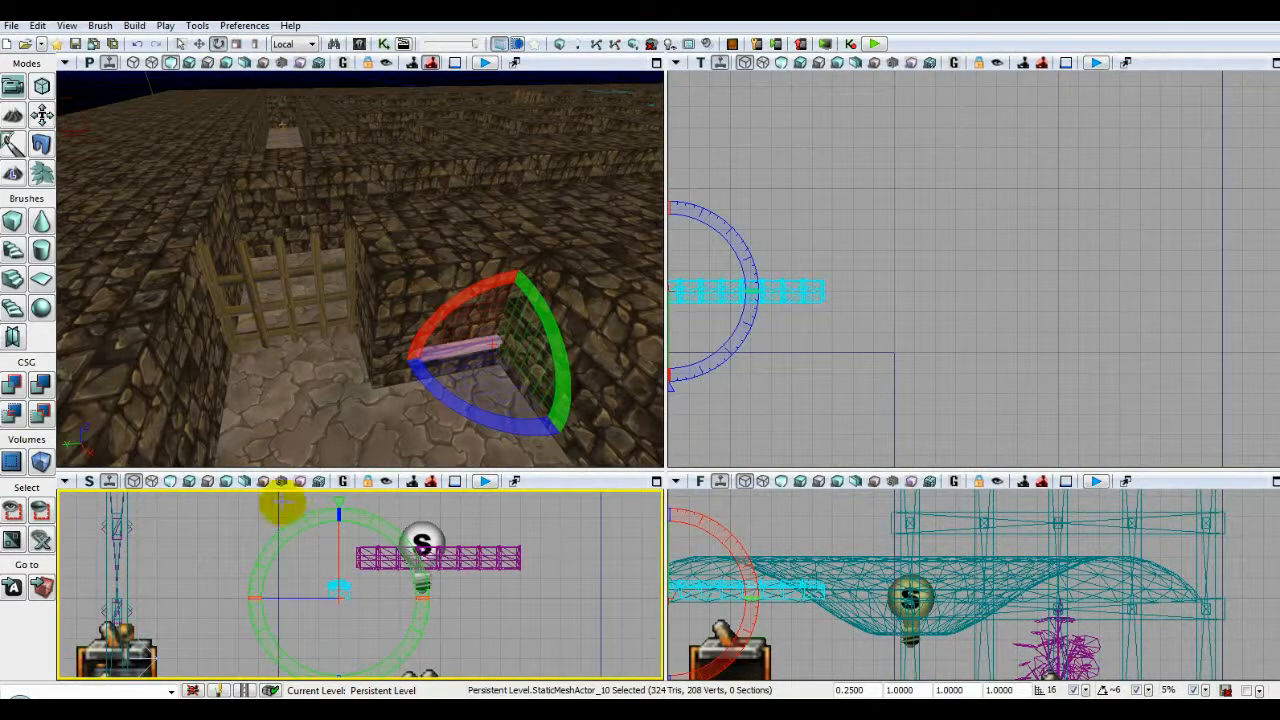
left_click_drag(294, 526, 424, 590)
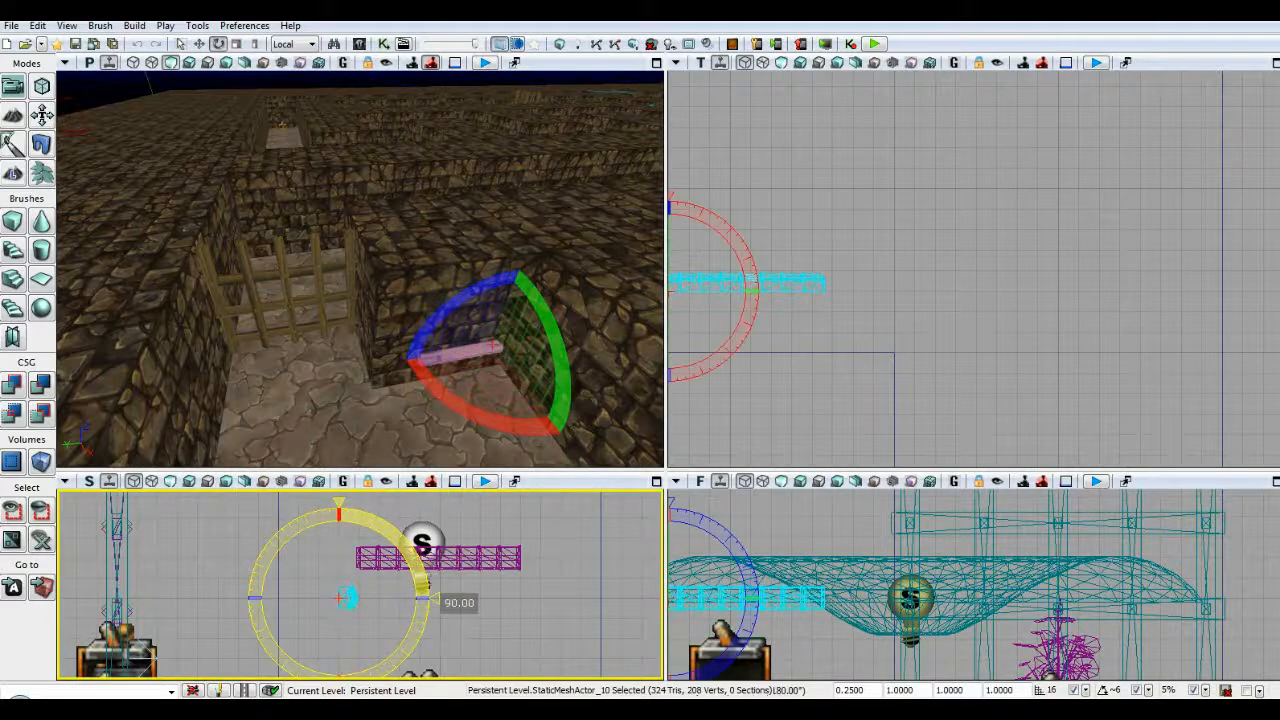
Move the wall switch flush against the wall and raise it to about mid-height, leaving it deselected.
left_click(200, 43)
left_click_drag(366, 618, 477, 608)
left_click_drag(766, 424, 811, 425)
right_click_drag(472, 418, 513, 468)
scroll(528, 610, "down", 3)
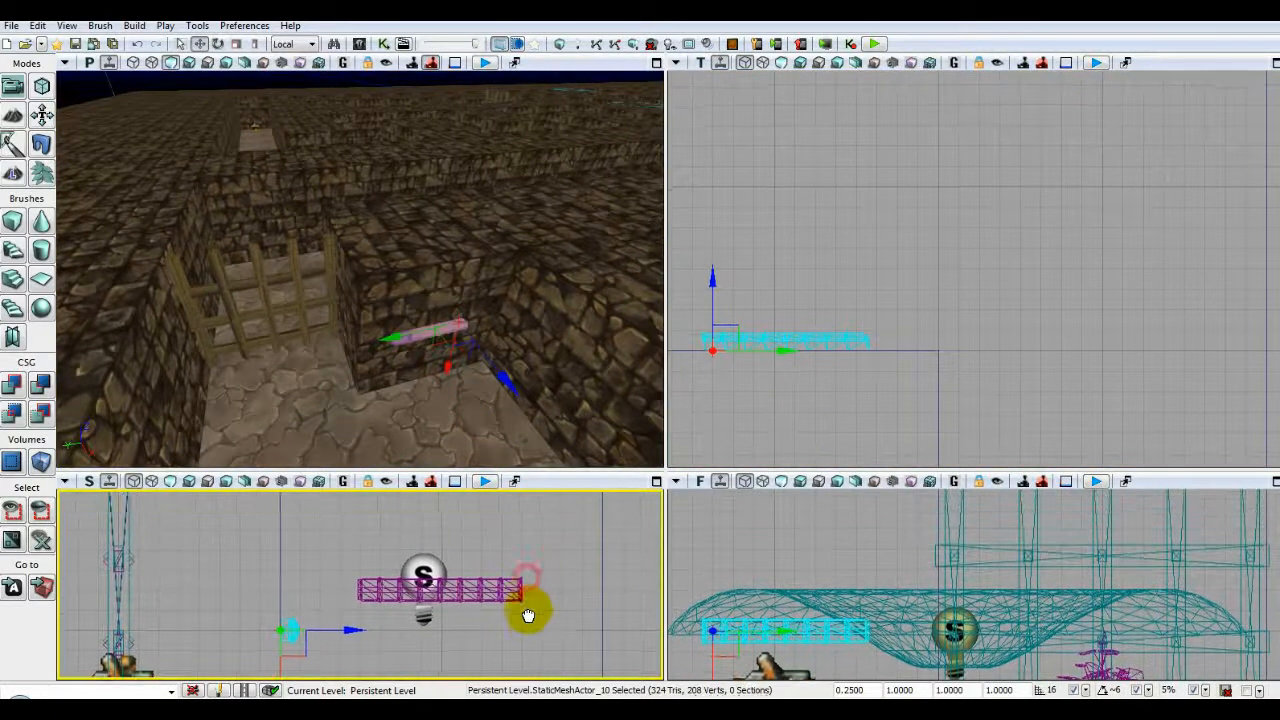
left_click_drag(528, 610, 369, 627)
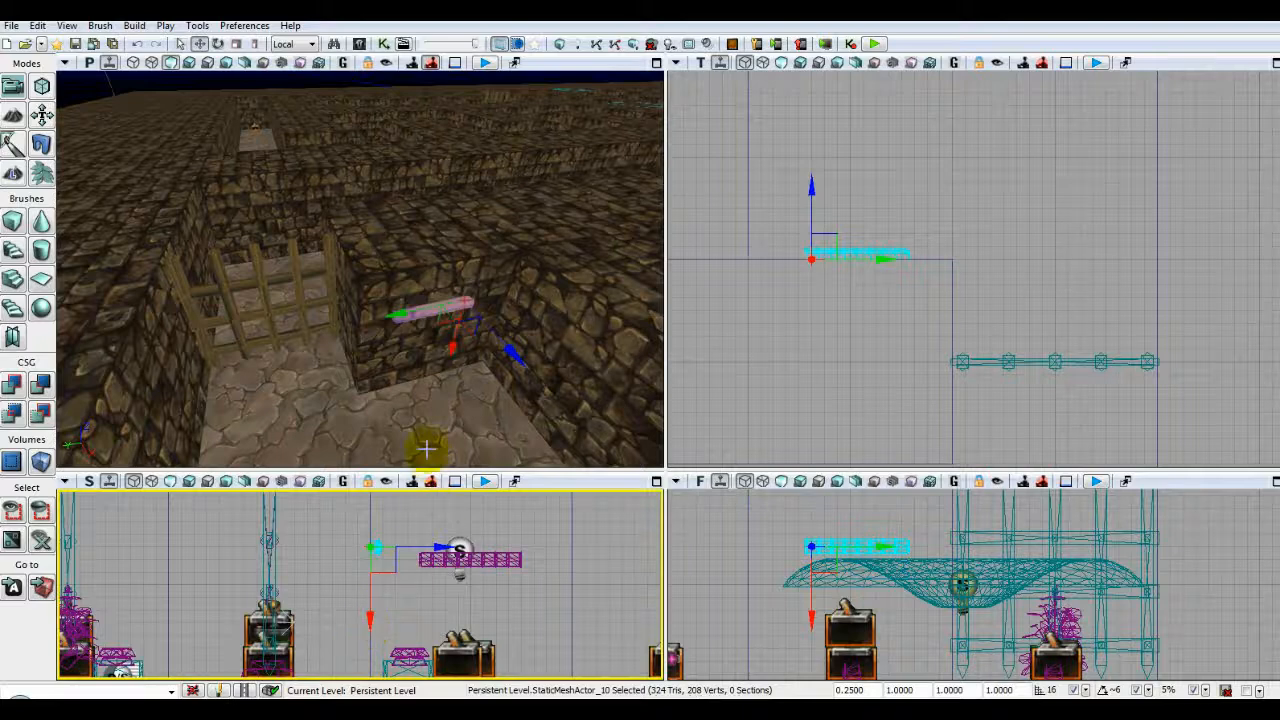
left_click(694, 523)
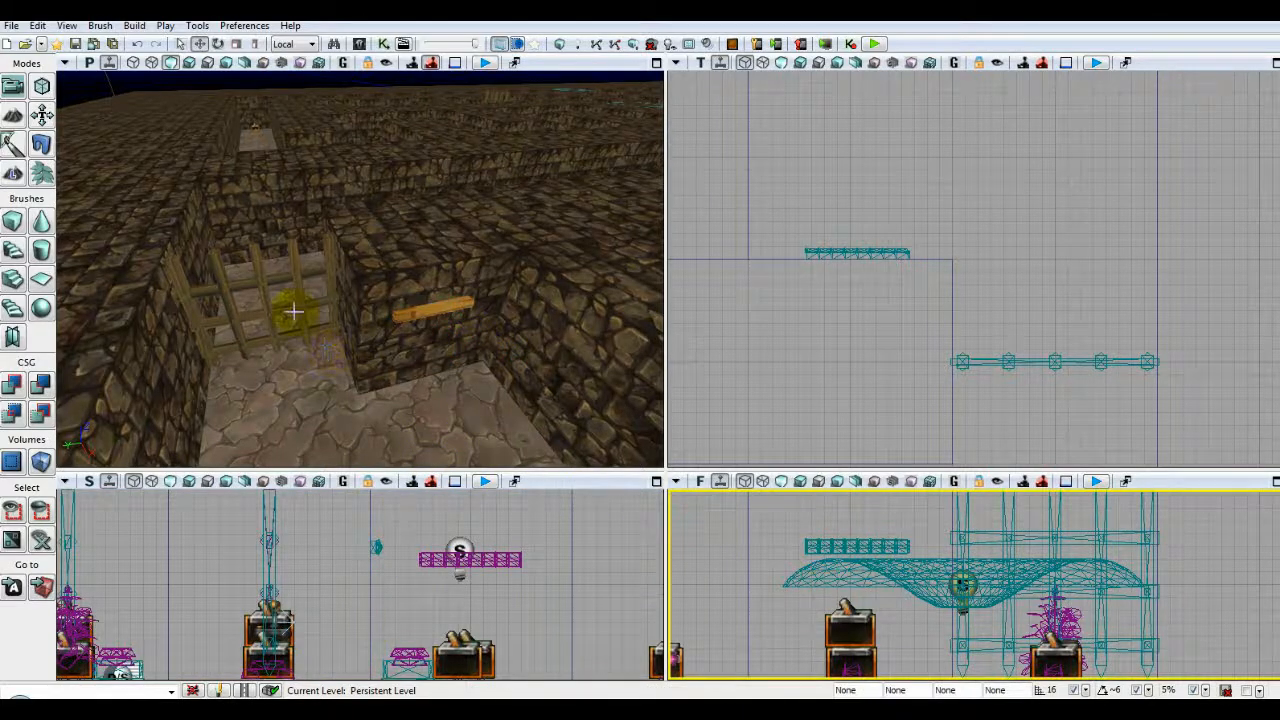
Convert the wooden gate from a StaticMeshActor to a Mover.
left_click_drag(298, 400, 306, 374)
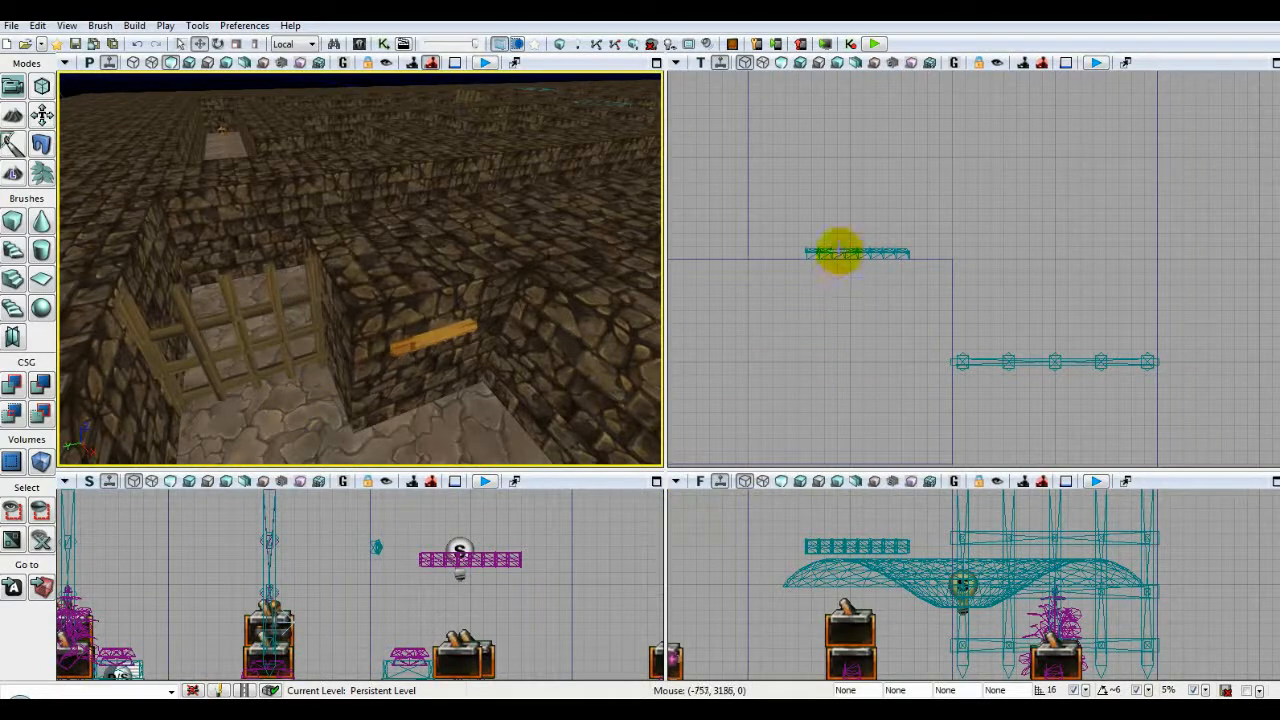
left_click(838, 252)
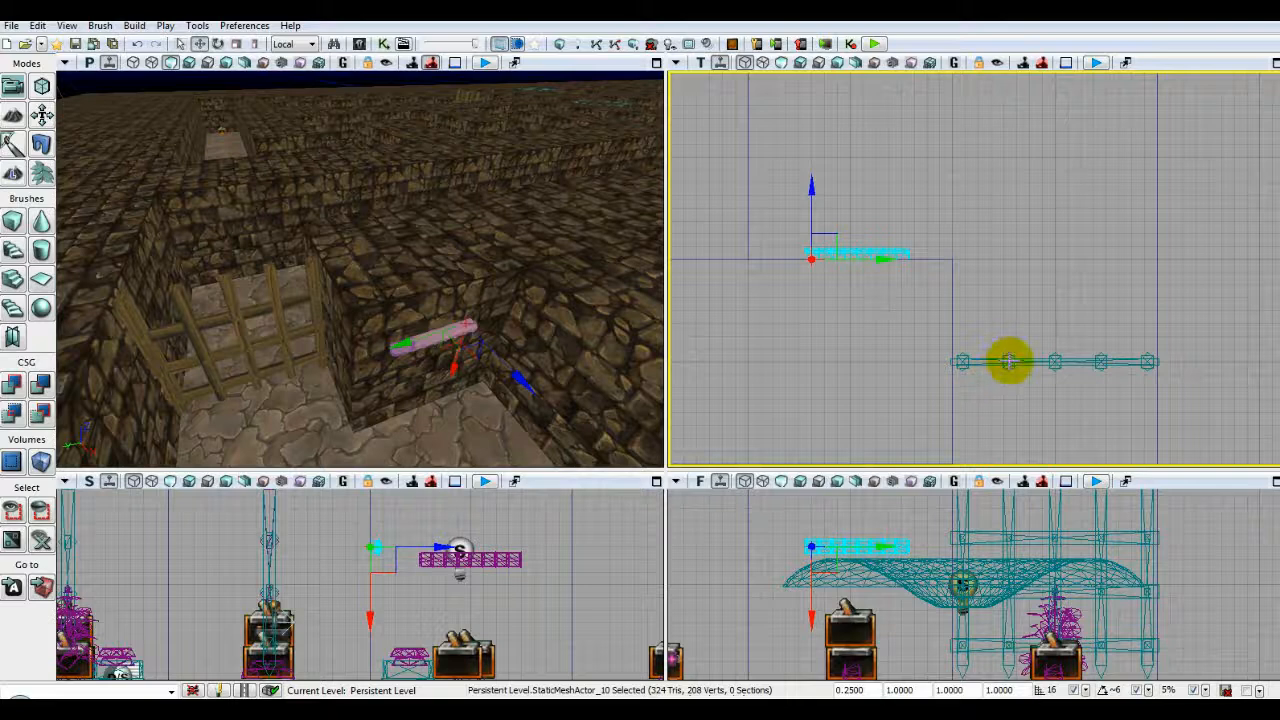
left_click(1010, 362)
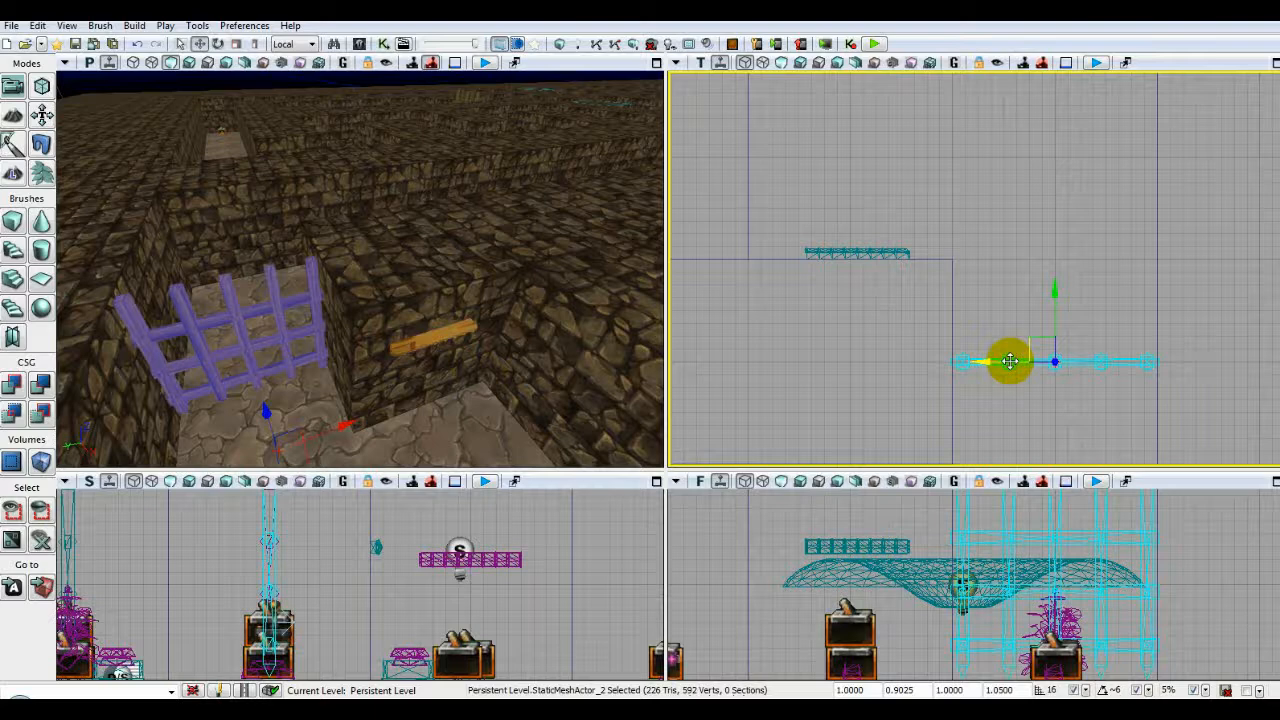
right_click(1010, 362)
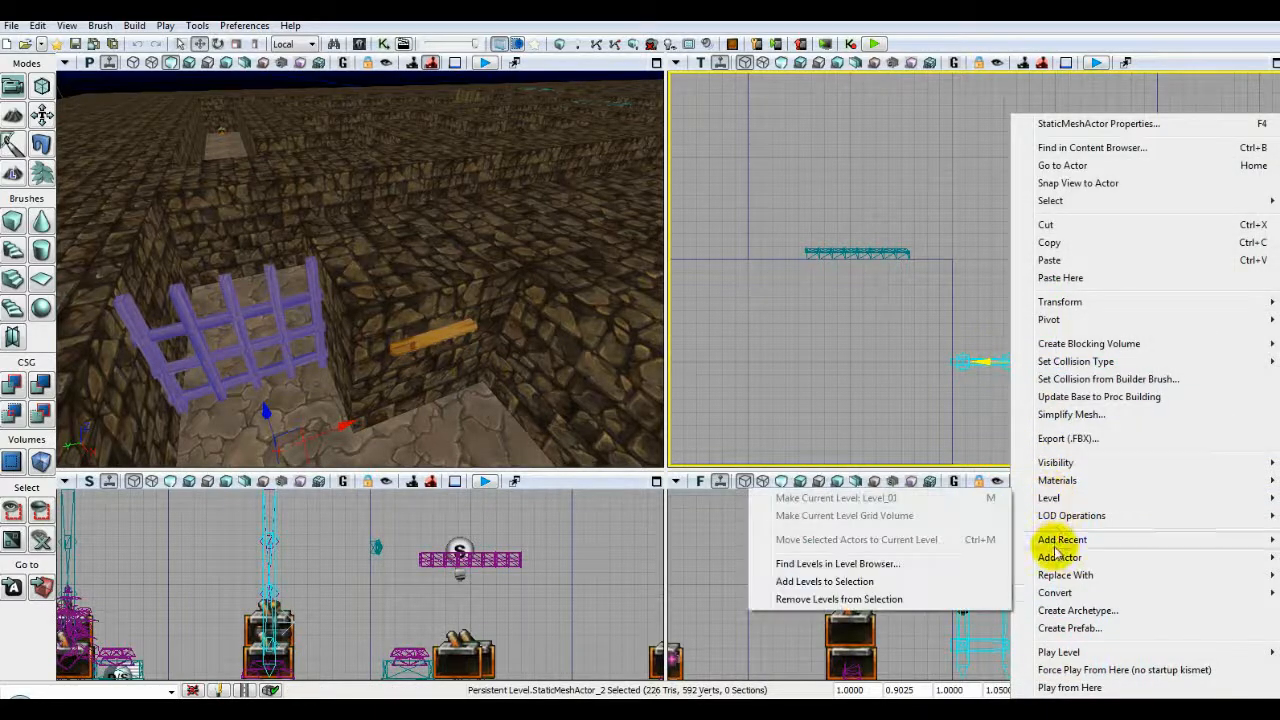
mouse_move(1055, 593)
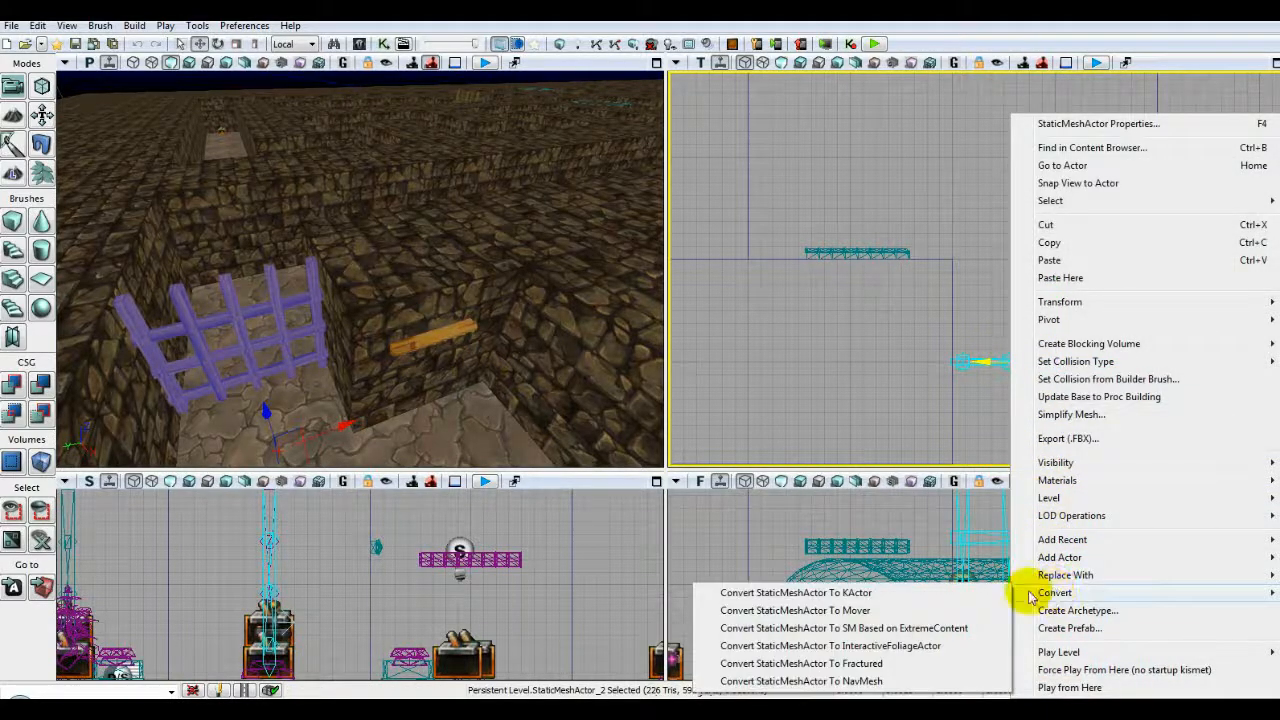
left_click(766, 611)
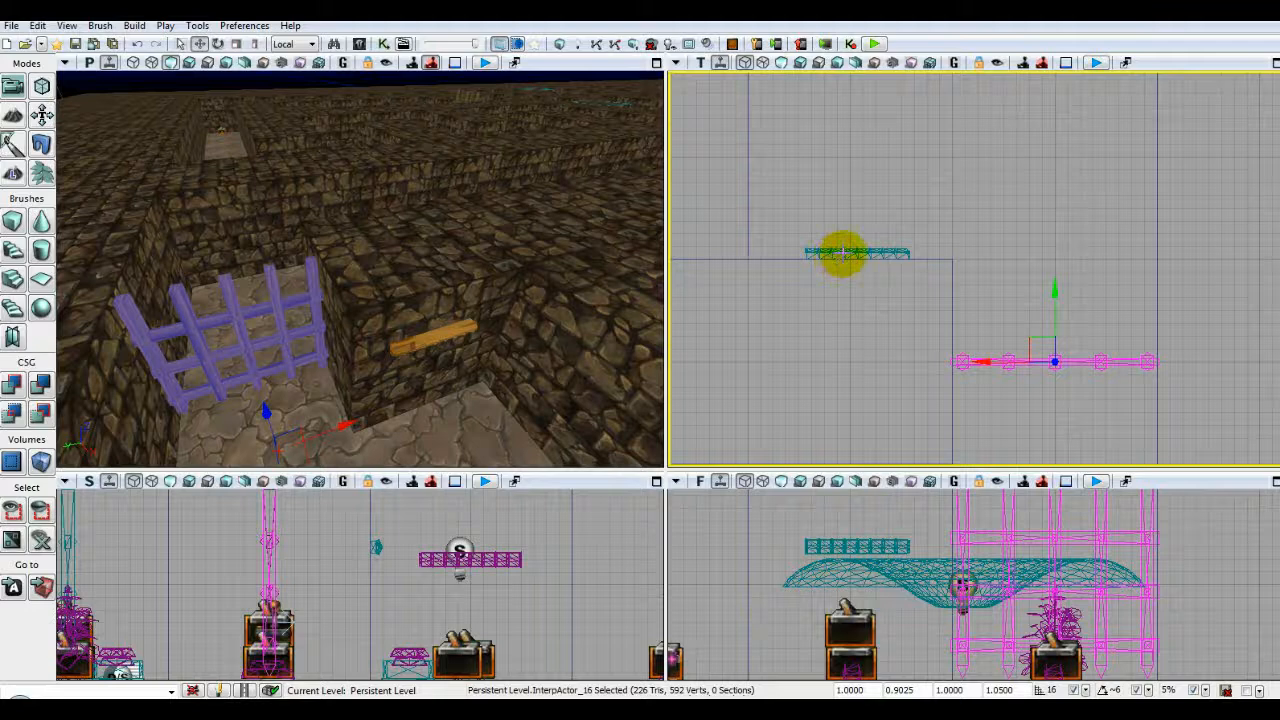
Convert the wall switch from a StaticMeshActor to a Mover.
left_click(842, 253)
right_click(842, 253)
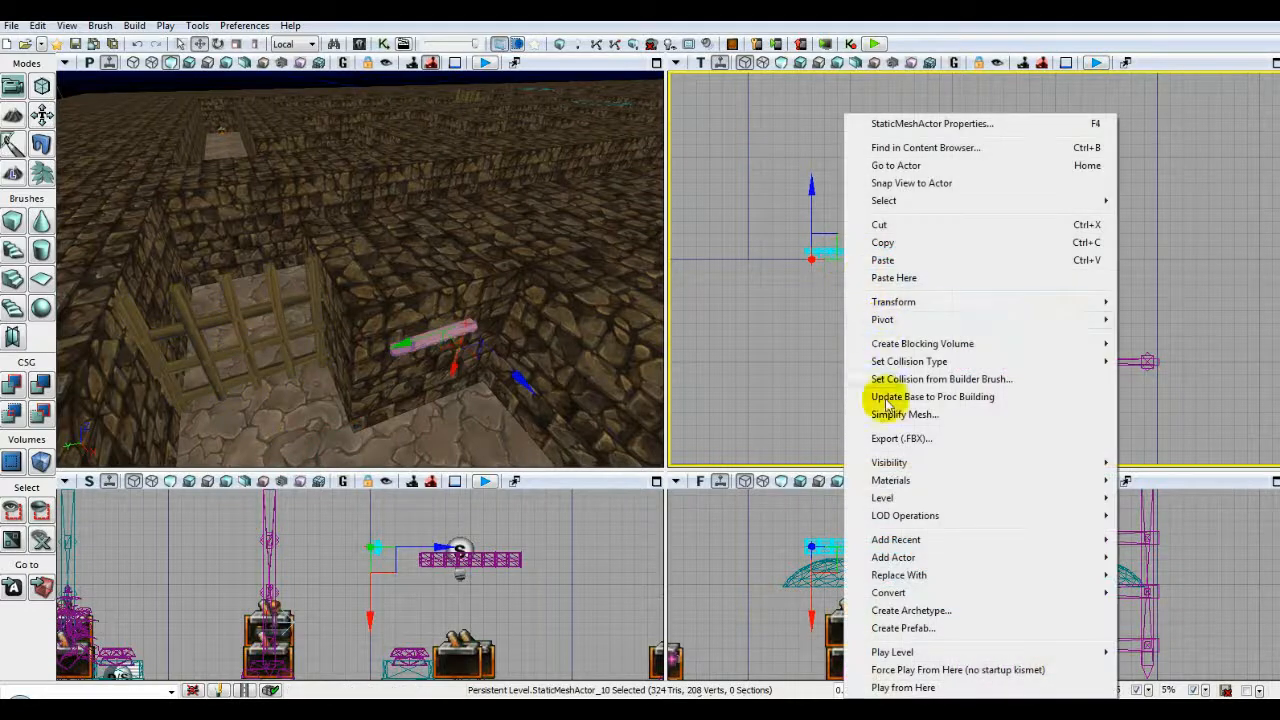
mouse_move(889, 594)
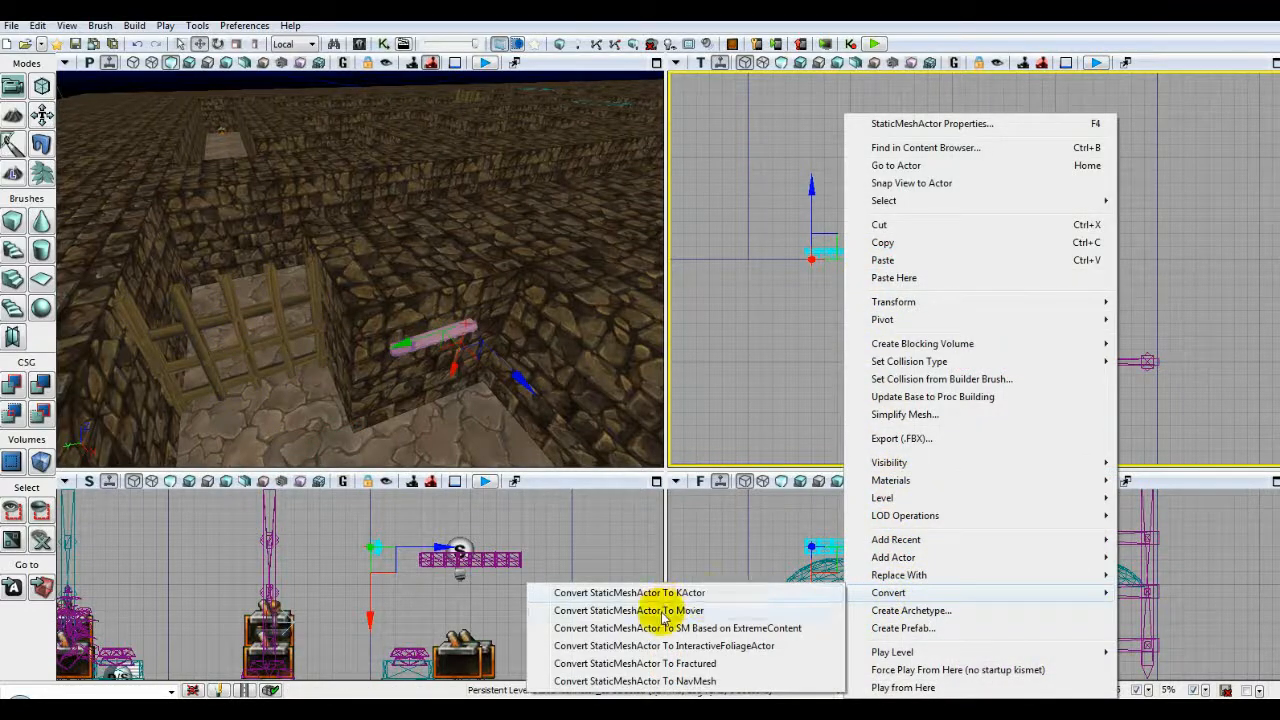
left_click(660, 611)
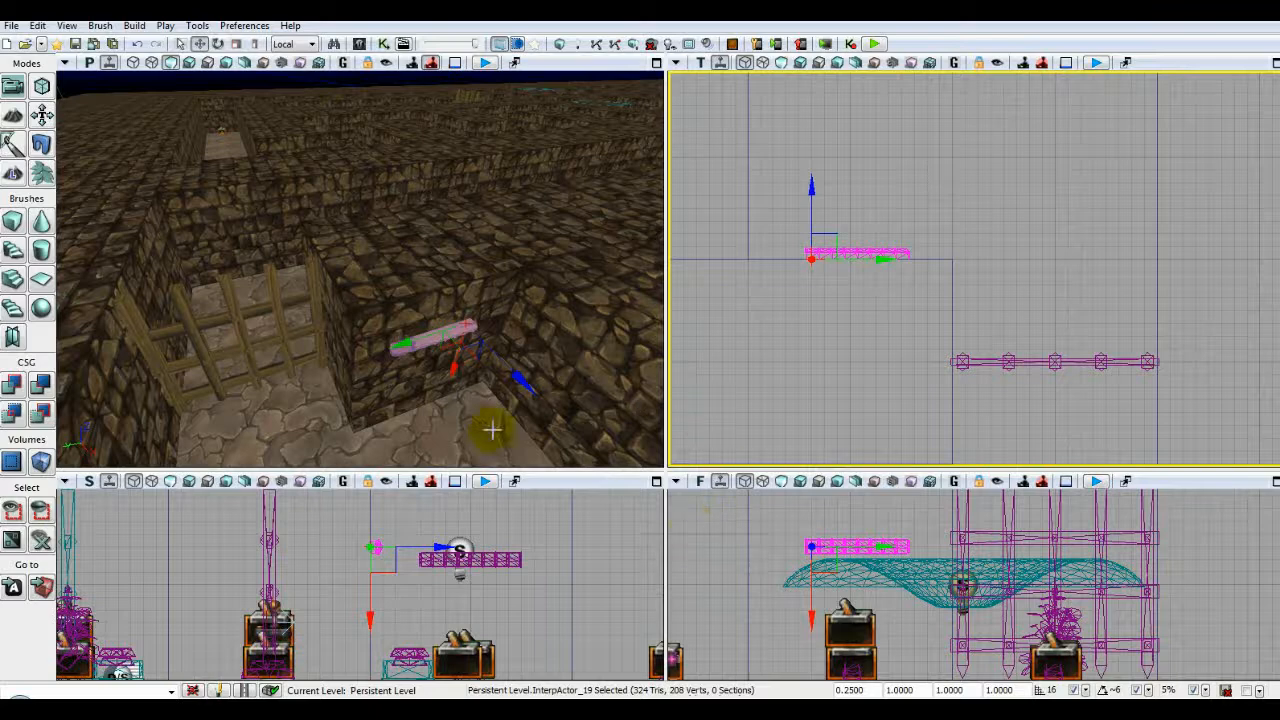
Open UnrealKismet and go into the Door_Switches sequence, with none of its subsequences selected.
mouse_move(457, 424)
left_mouse_down()
mouse_move(477, 403)
mouse_move(460, 441)
left_mouse_up()
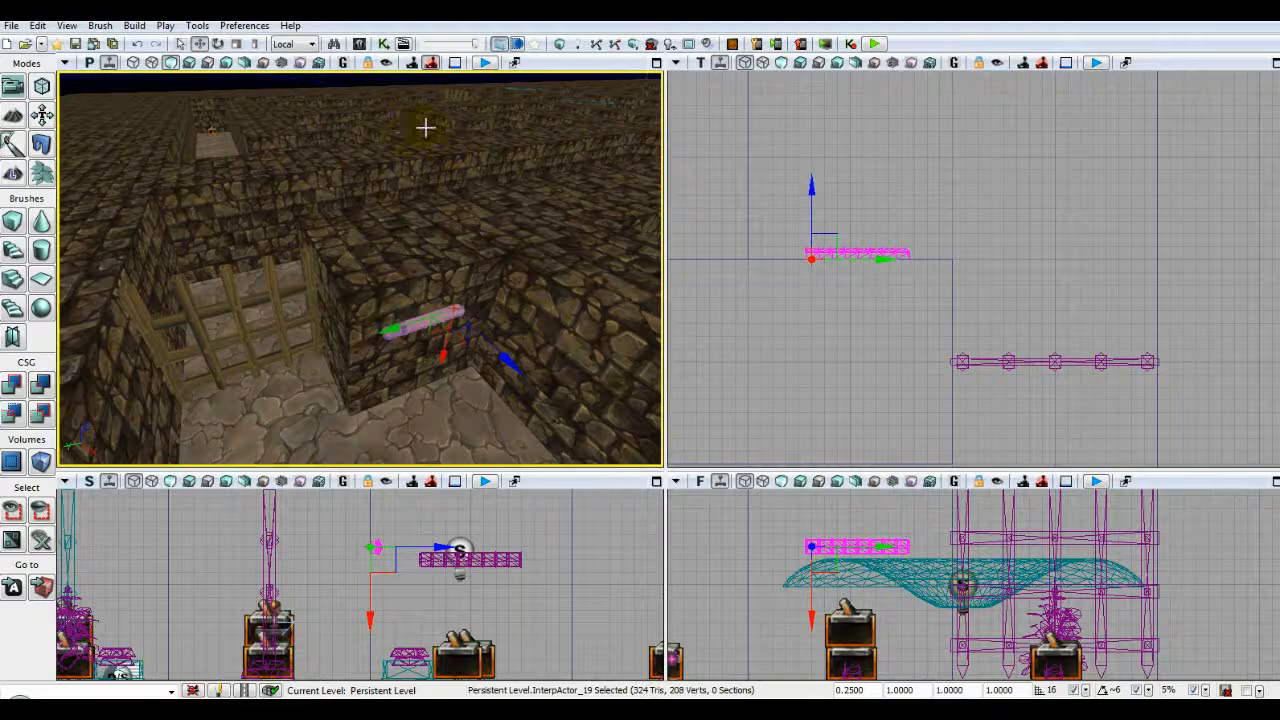
left_click(384, 43)
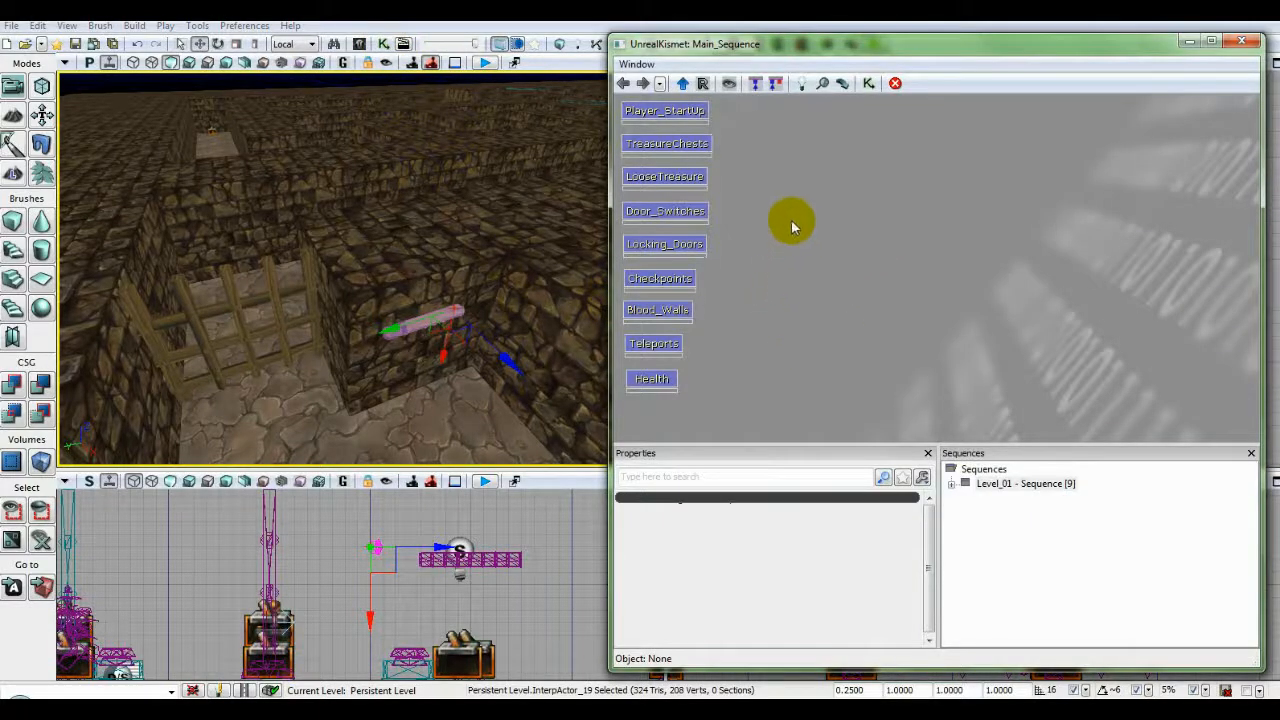
double_click(700, 210)
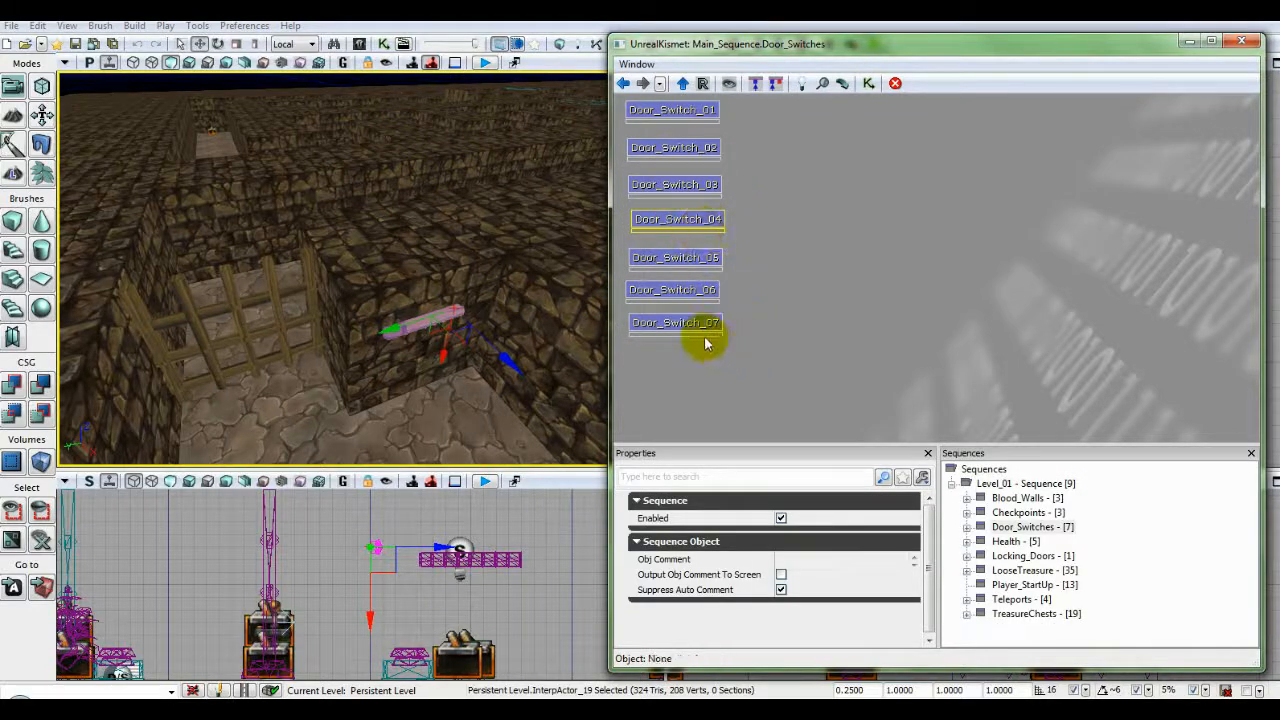
left_click_drag(728, 371, 719, 384)
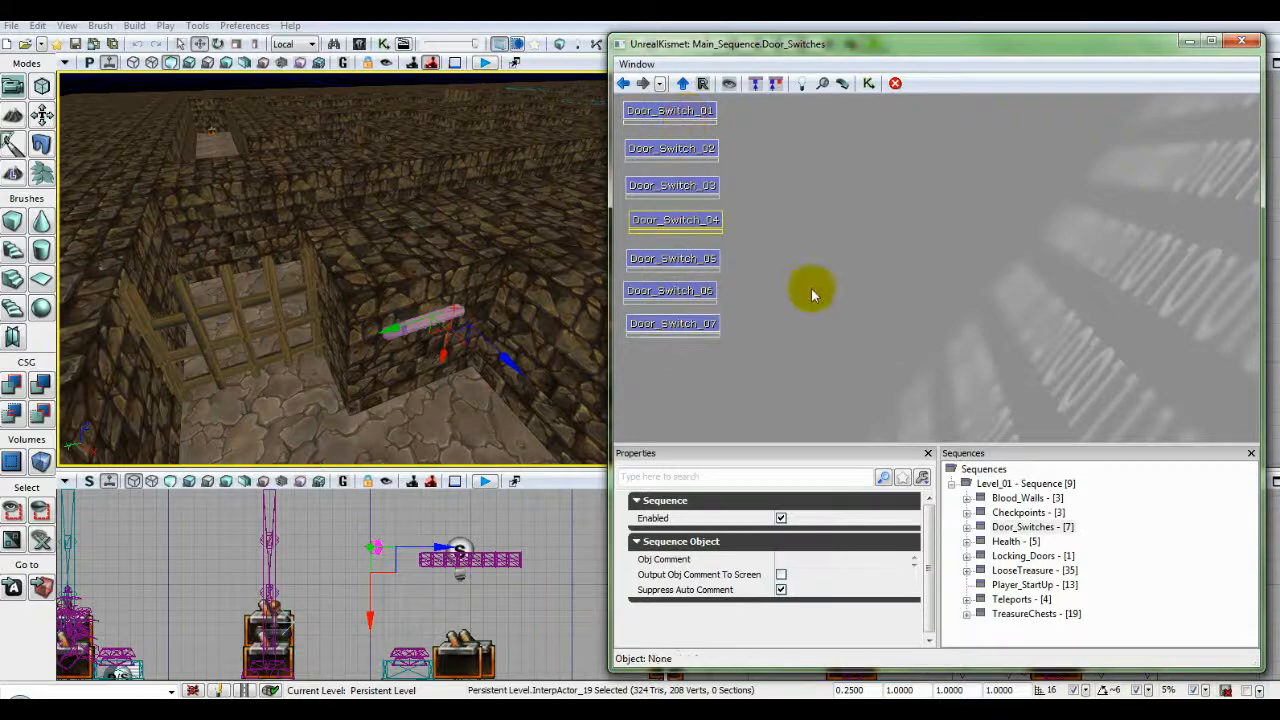
left_click(800, 195)
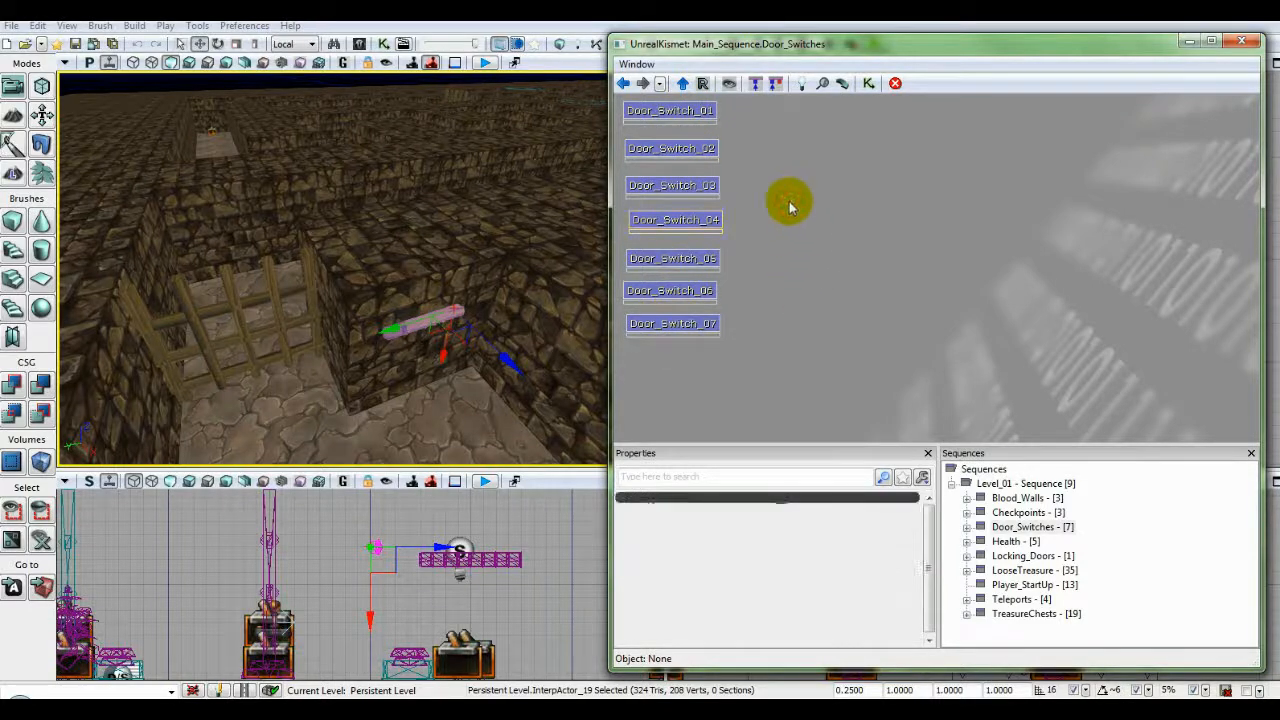
Examine how the triggers and Matinee are wired in the Door_Switch_07 sequence, and return to the Door_Switches sequence.
double_click(702, 330)
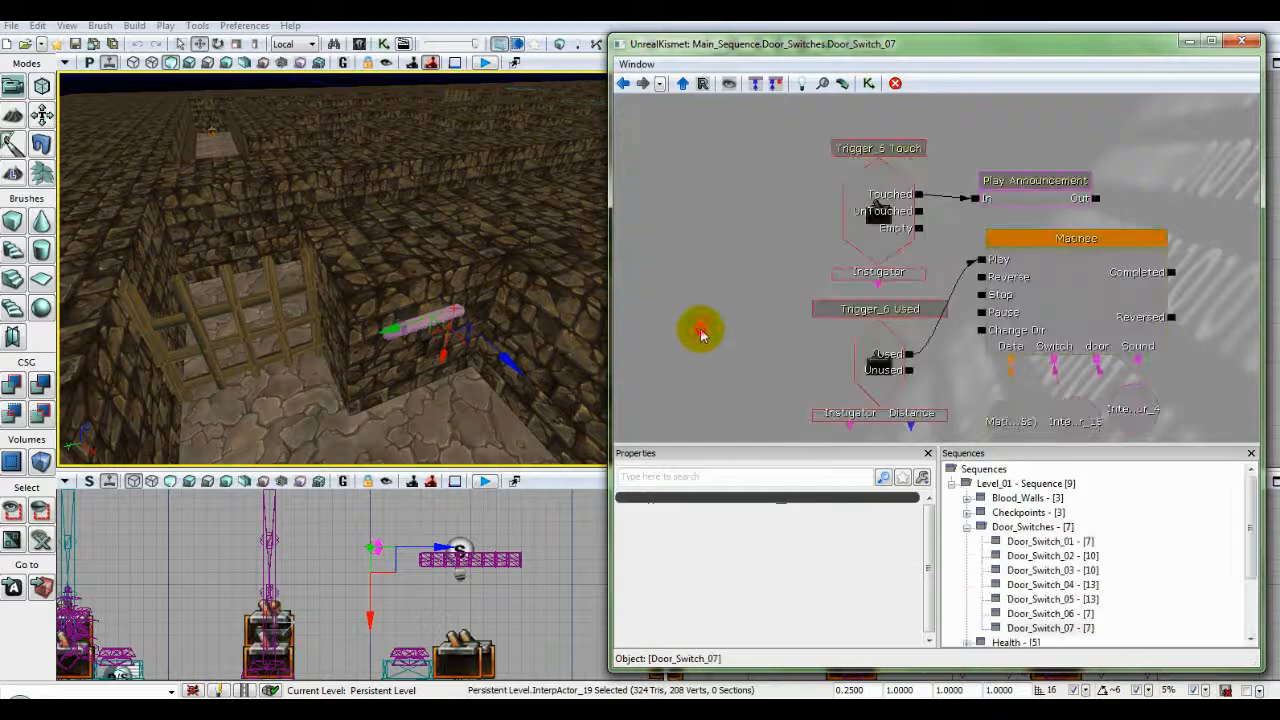
scroll(1000, 325, "up", 1)
left_click_drag(985, 315, 970, 307)
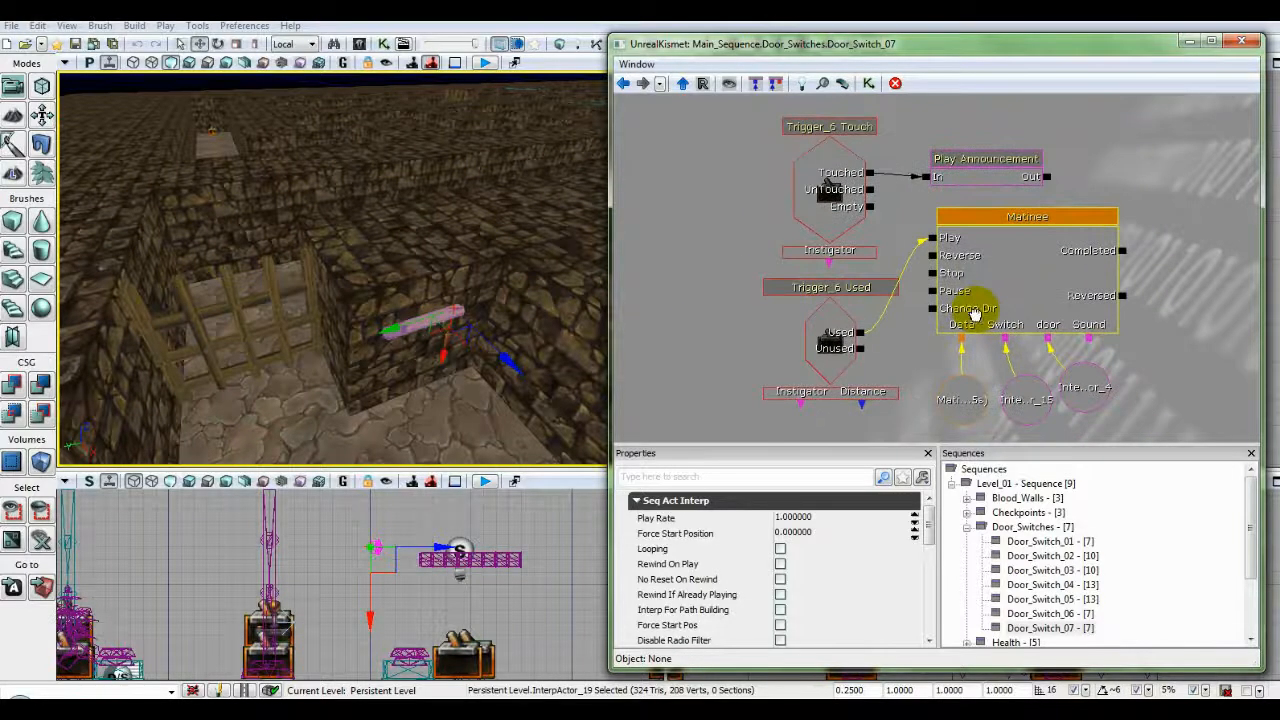
left_click(623, 85)
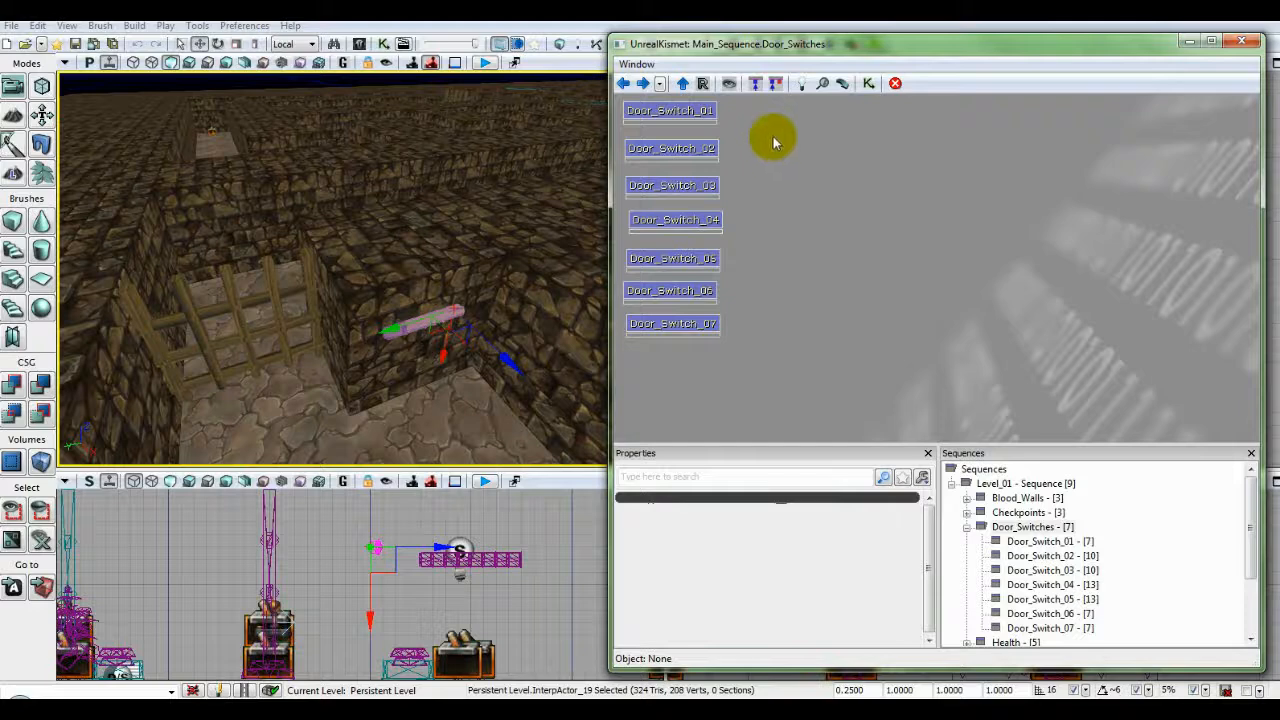
Add a Trigger actor on the corridor floor in front of the wall switch and minimize the Kismet window.
left_click_drag(404, 393, 402, 390)
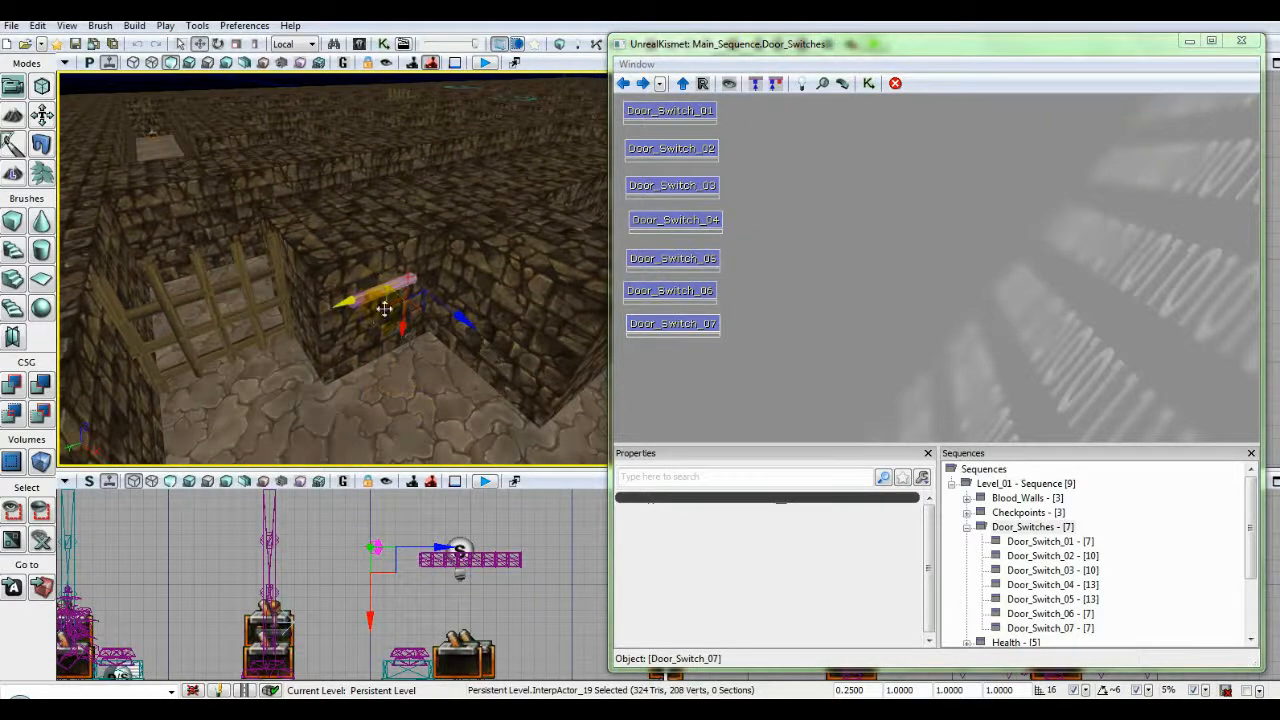
right_click(410, 381)
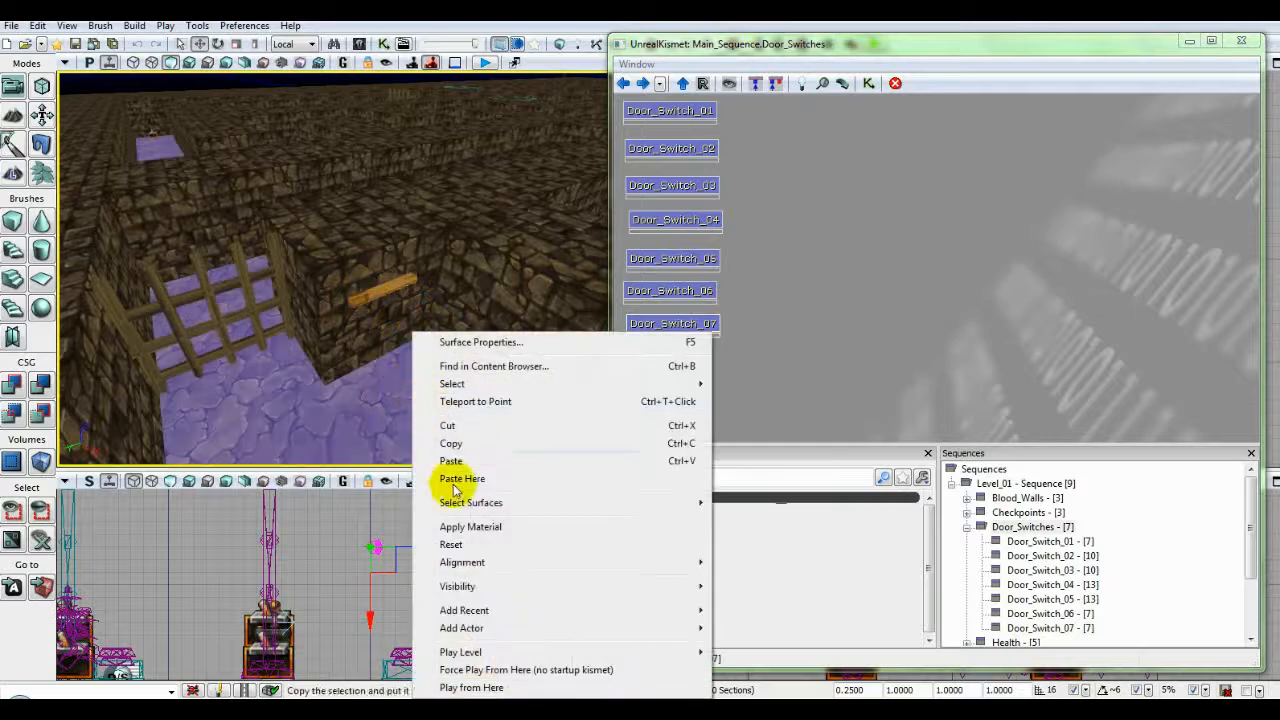
mouse_move(563, 626)
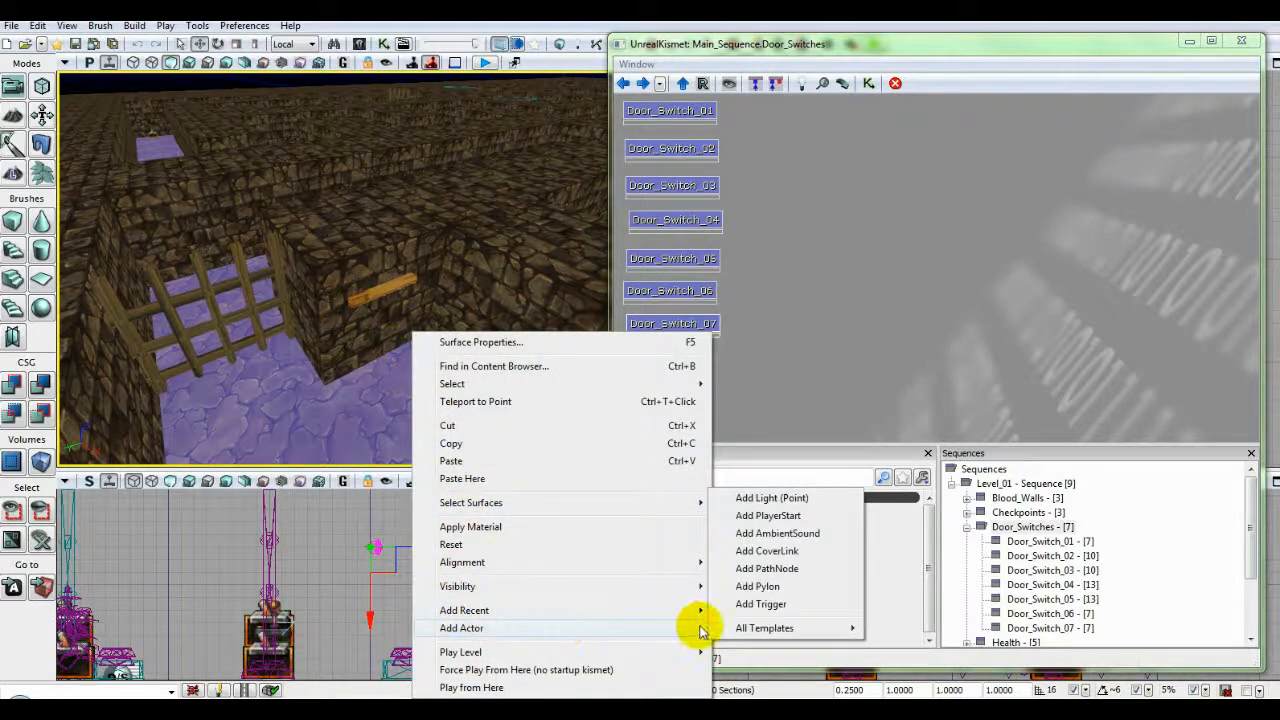
left_click(774, 608)
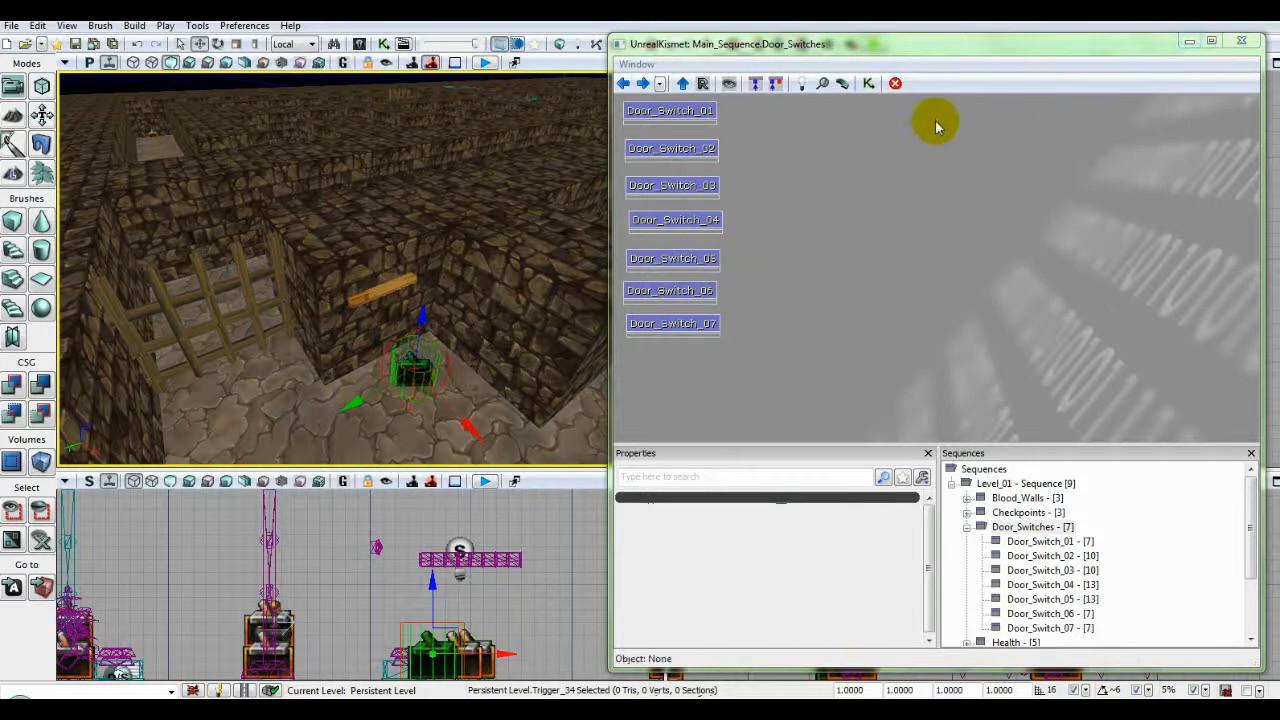
left_click(1192, 41)
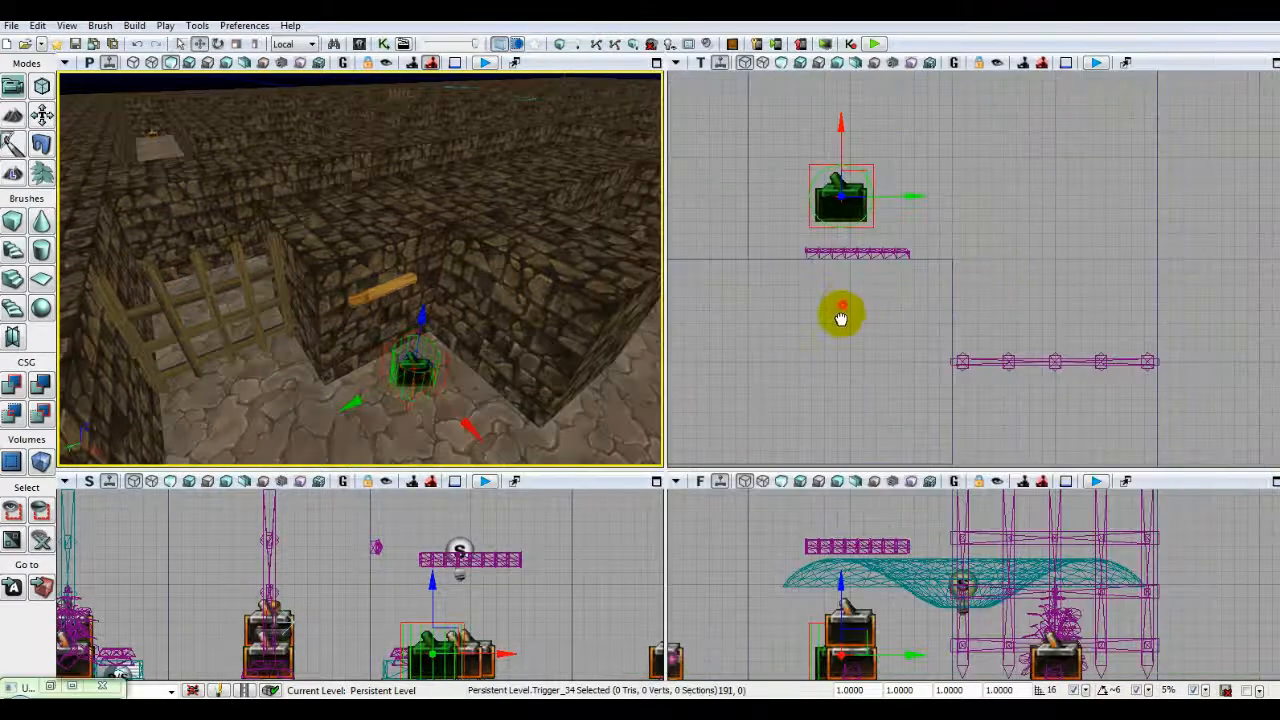
Center the trigger and wall switch on each other along the wall, moving the switch with drag grid snap 8, and restore the snap to 16.
left_click_drag(842, 314, 828, 352)
left_click_drag(894, 237, 902, 237)
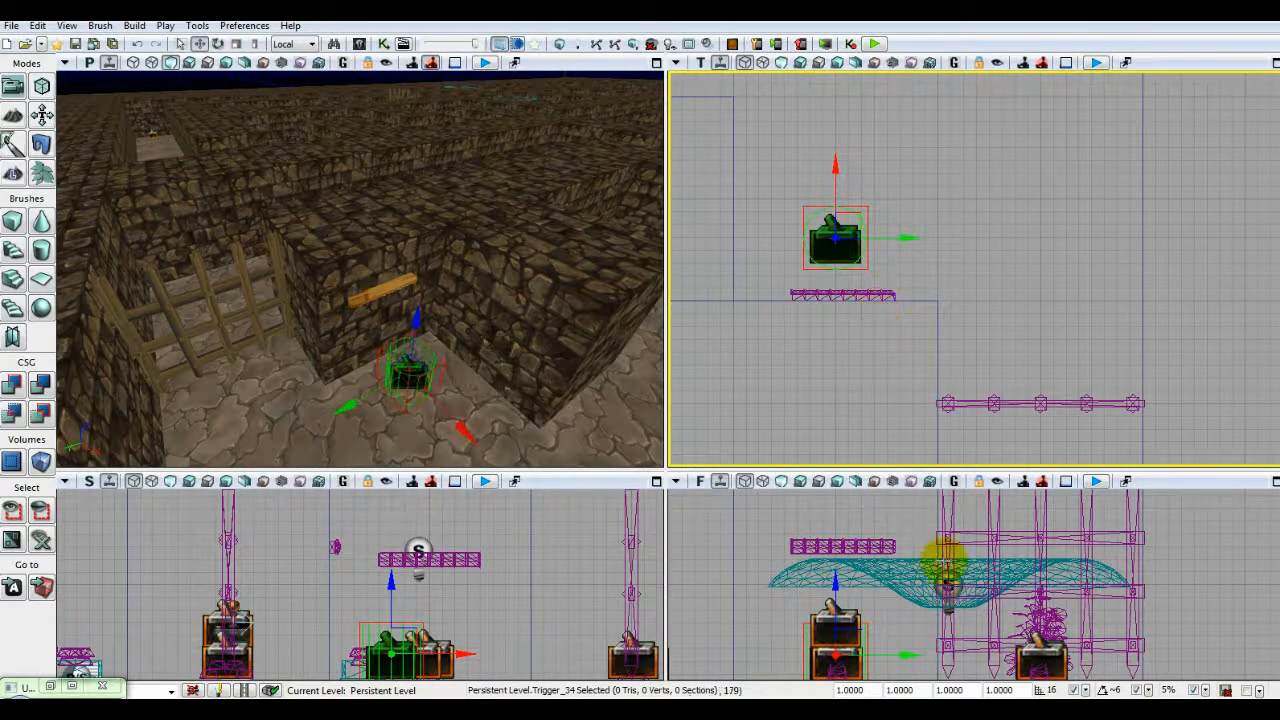
left_click(1085, 690)
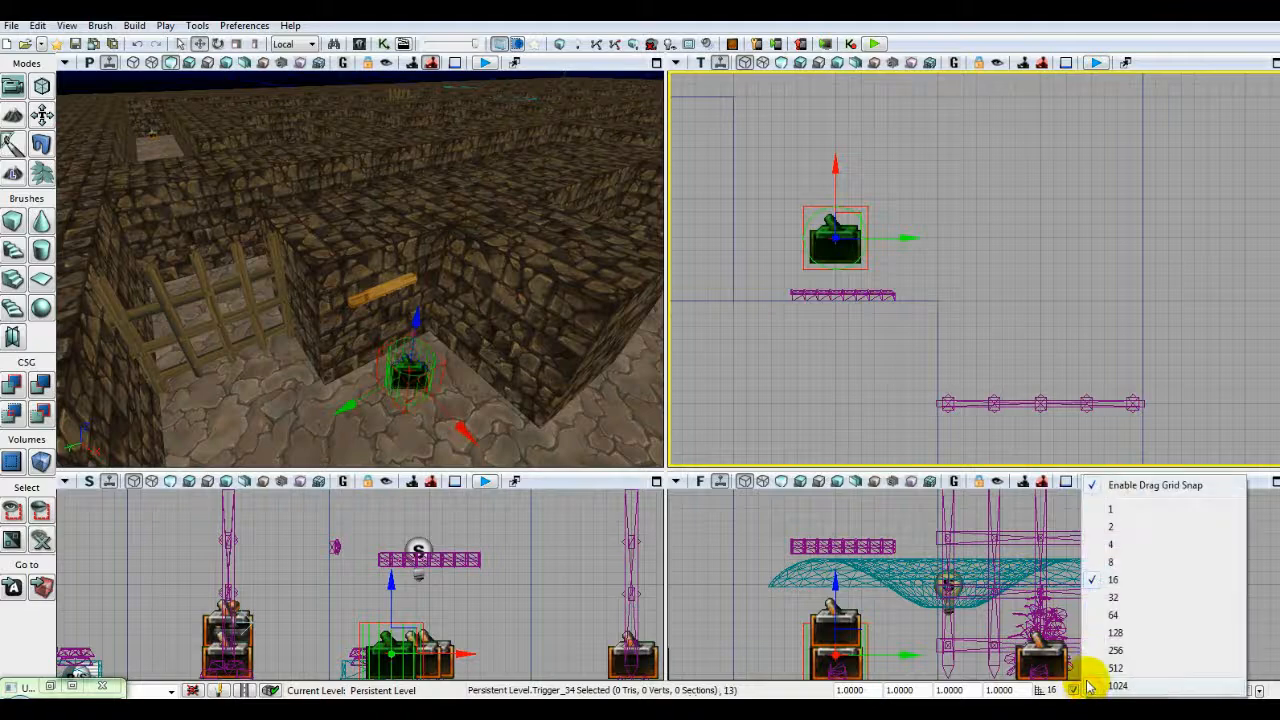
left_click(1108, 562)
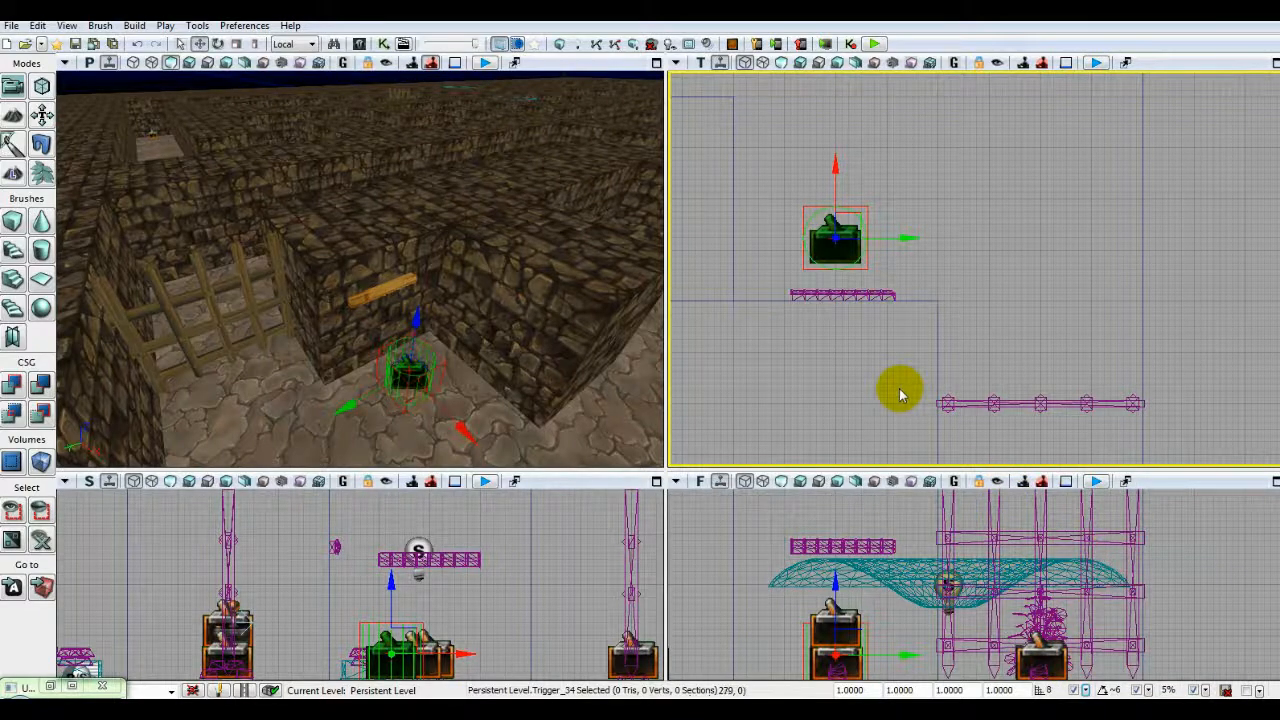
left_click(820, 350)
scroll(822, 365, "up", 5)
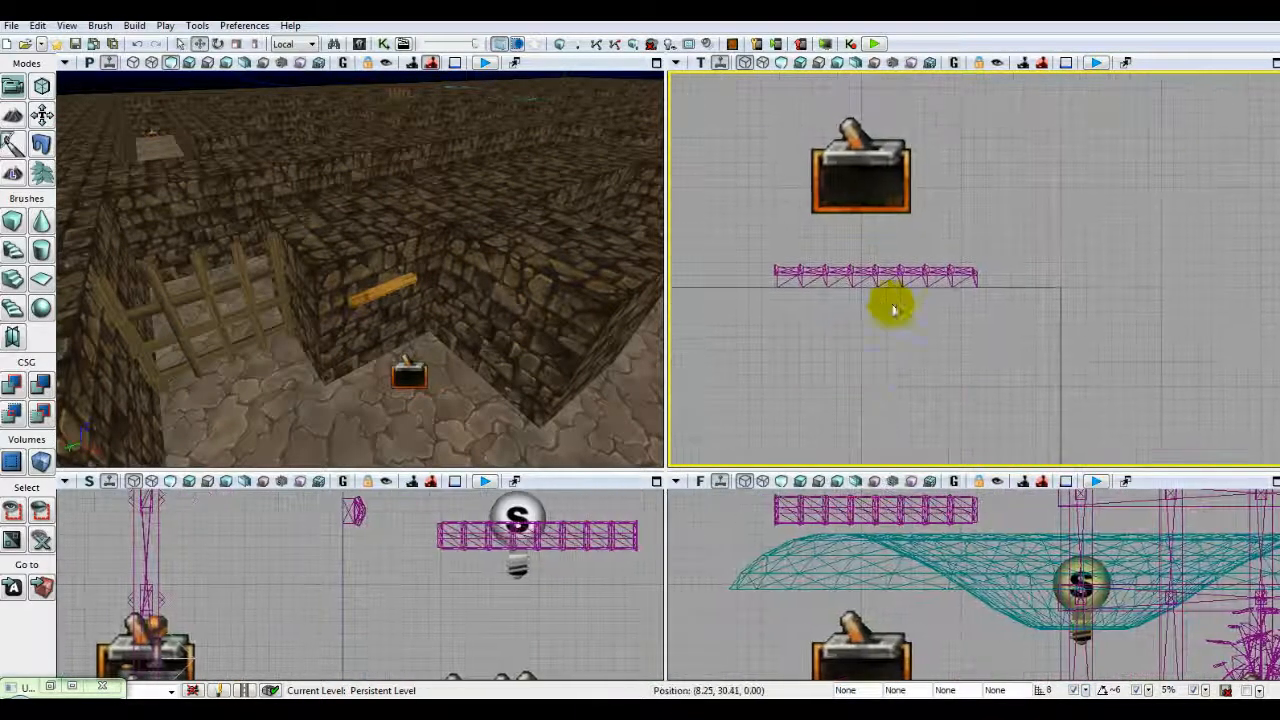
left_click(894, 275)
left_click_drag(894, 283, 851, 286)
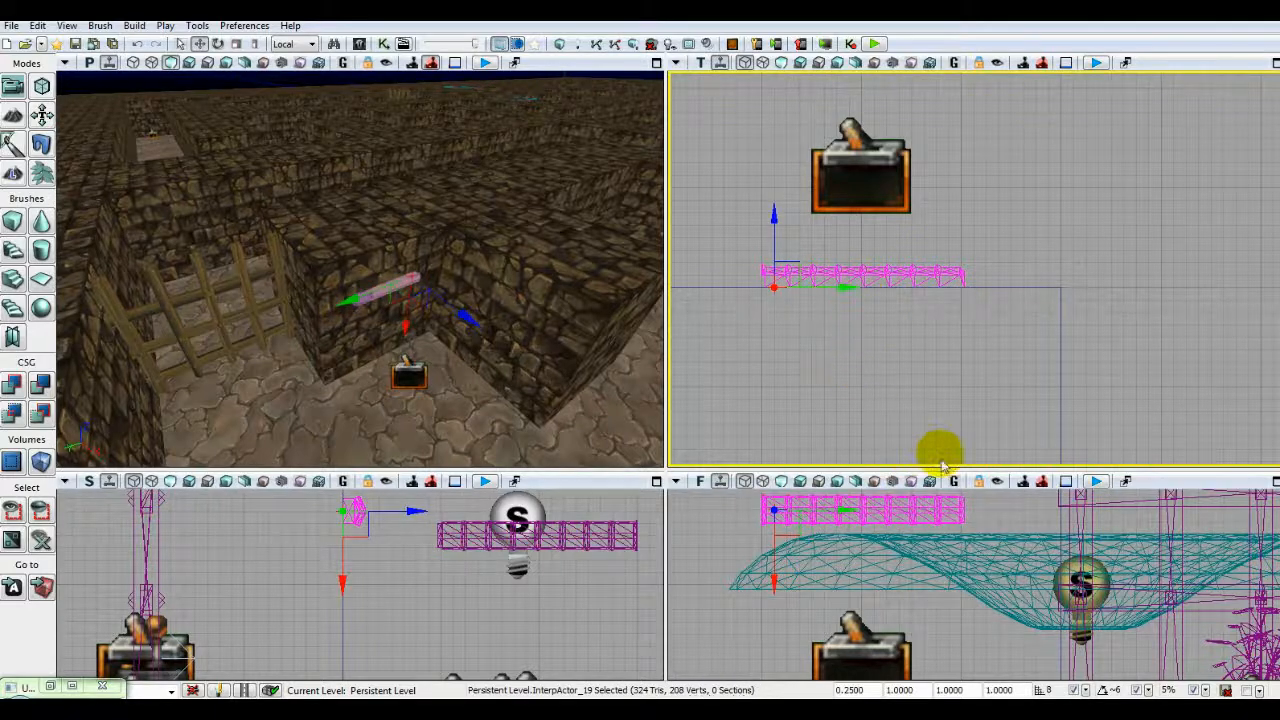
left_click(1084, 690)
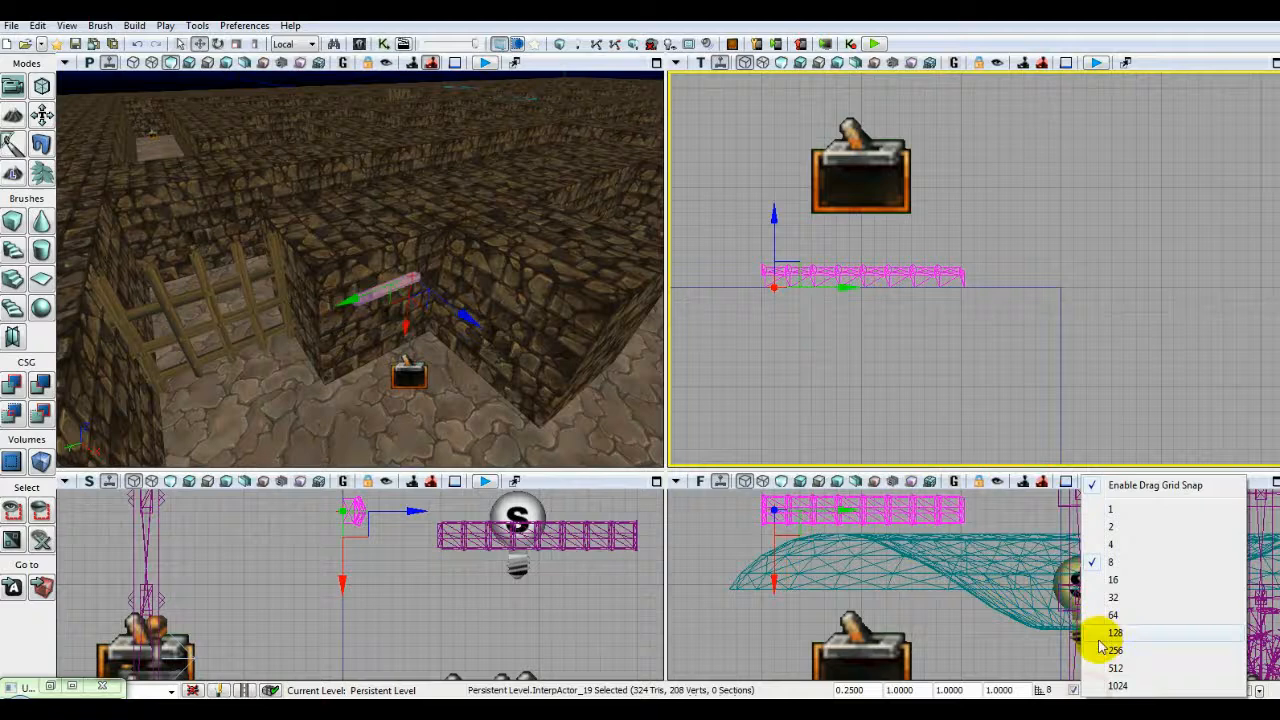
left_click(1110, 579)
Set the trigger's collision radius to 64 and move the trigger toward the wall until its cylinder touches the wall behind the switch.
left_click_drag(943, 389, 942, 448)
left_click(886, 244)
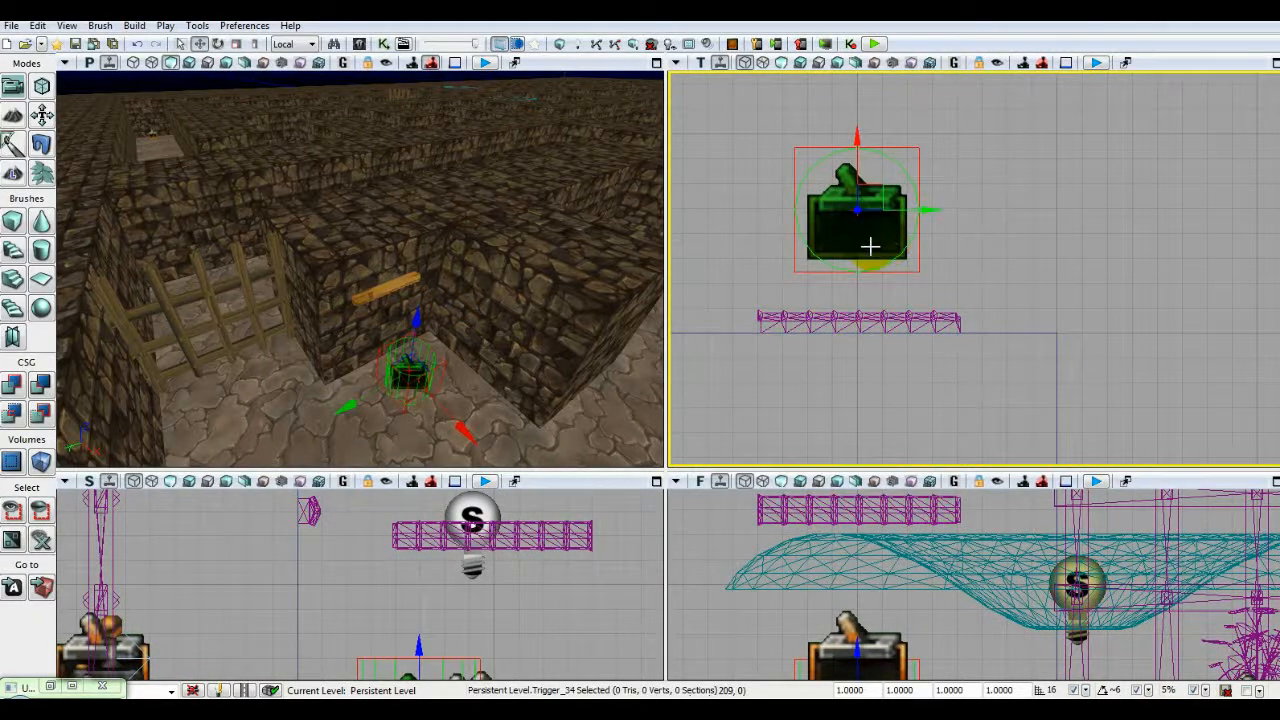
double_click(864, 266)
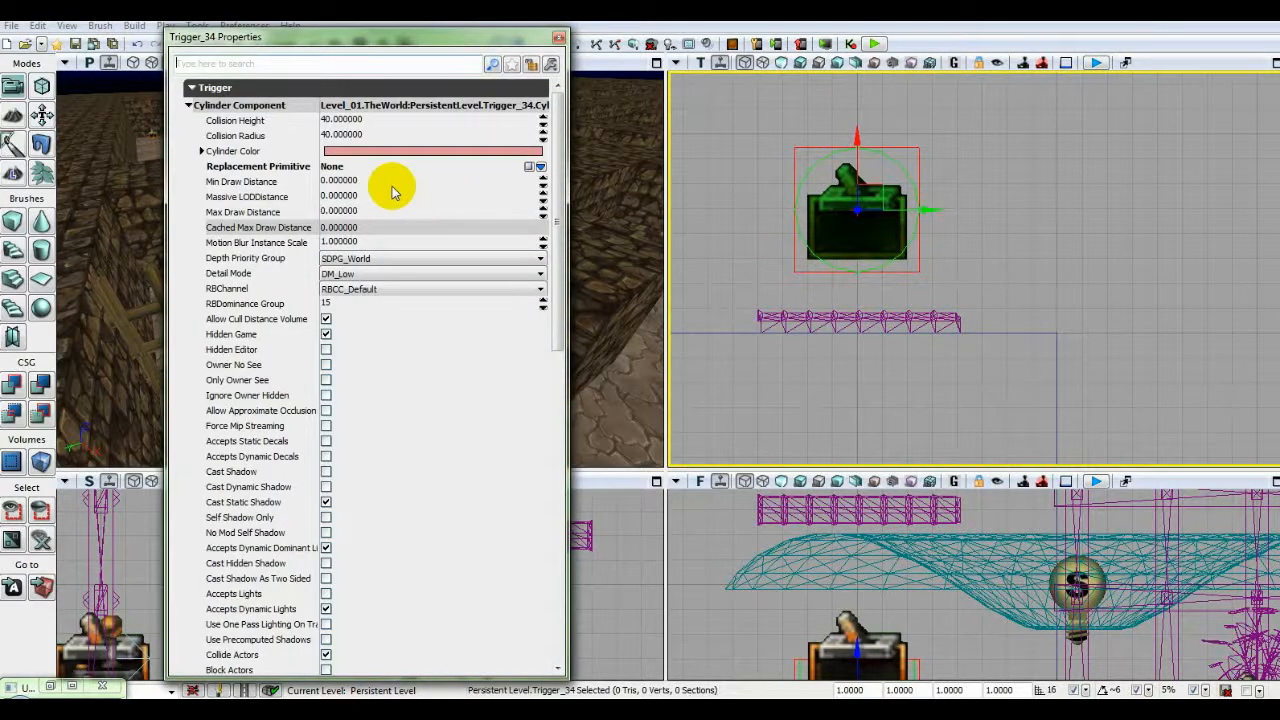
left_click(374, 135)
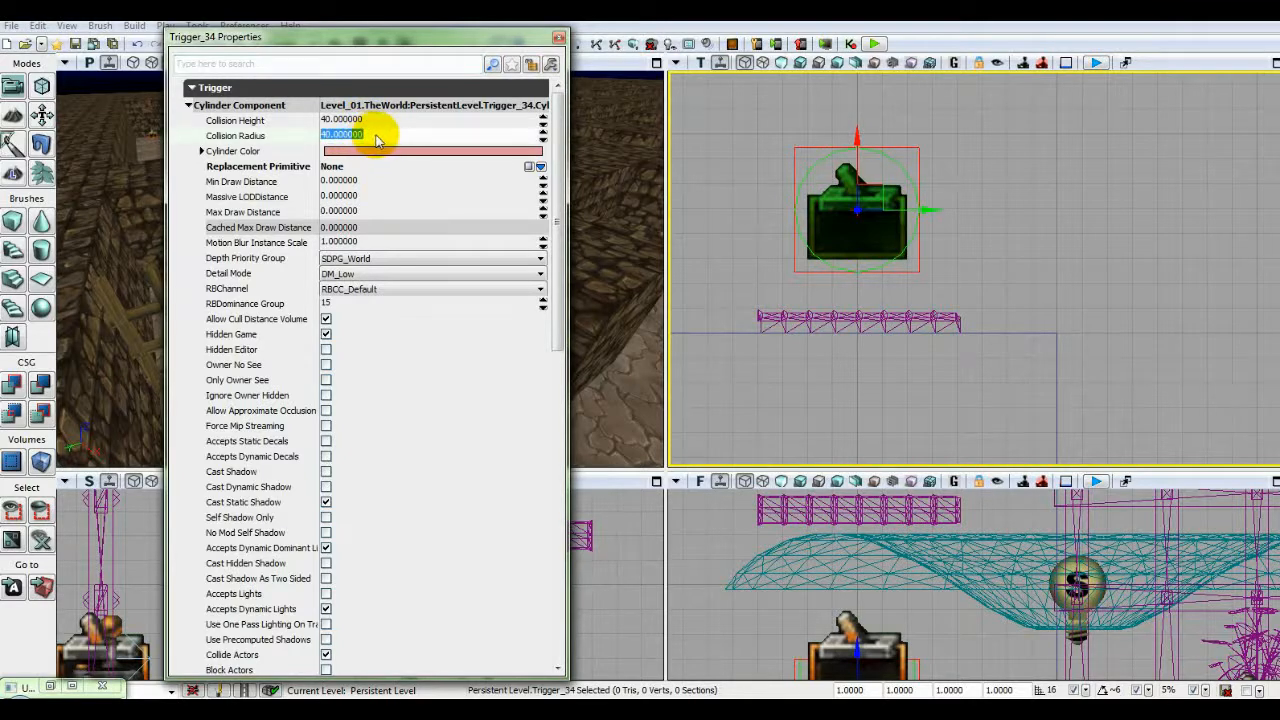
type("64")
key("Return")
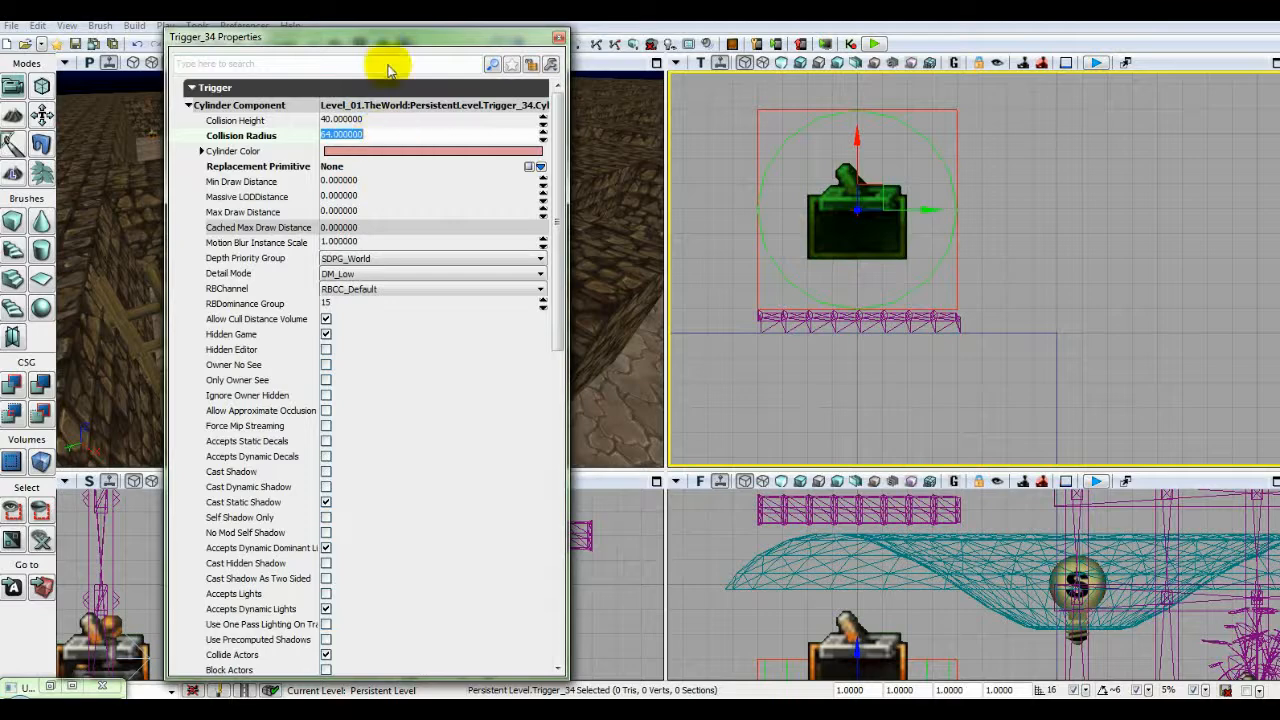
left_click(558, 37)
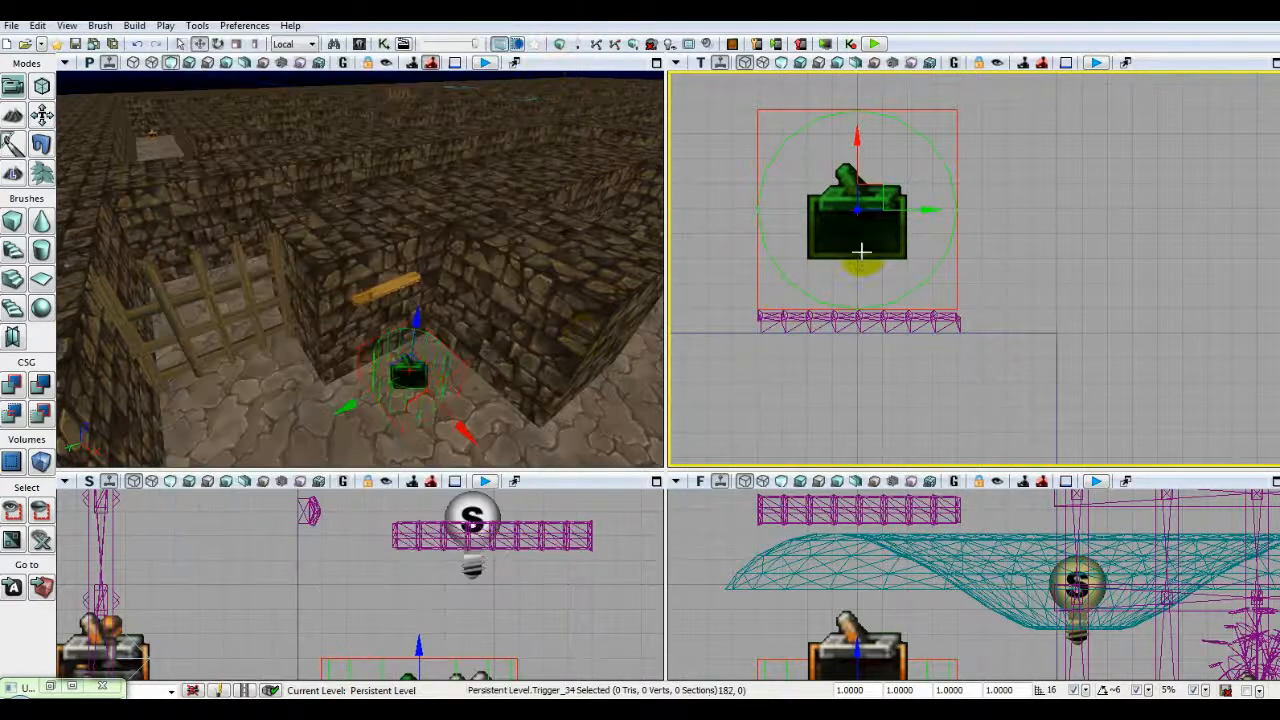
left_click_drag(851, 131, 849, 150)
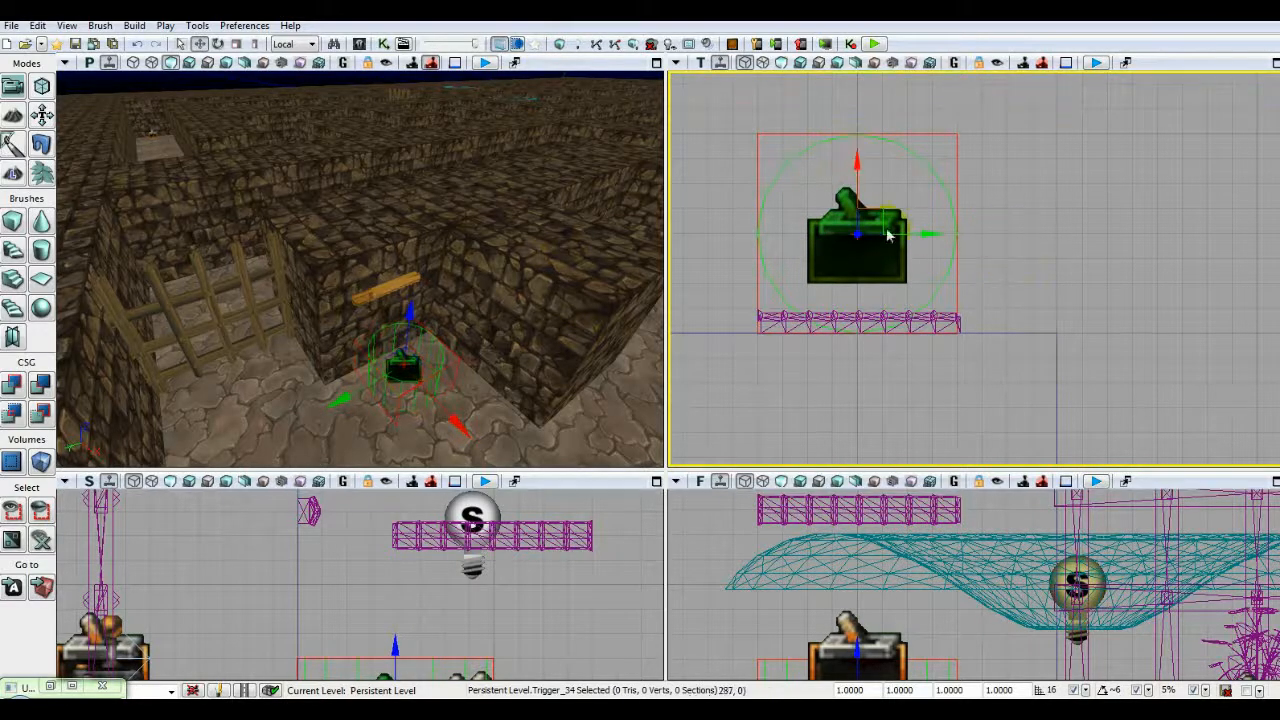
mouse_move(518, 318)
right_mouse_down()
mouse_move(530, 325)
mouse_move(505, 310)
mouse_move(534, 330)
right_mouse_up()
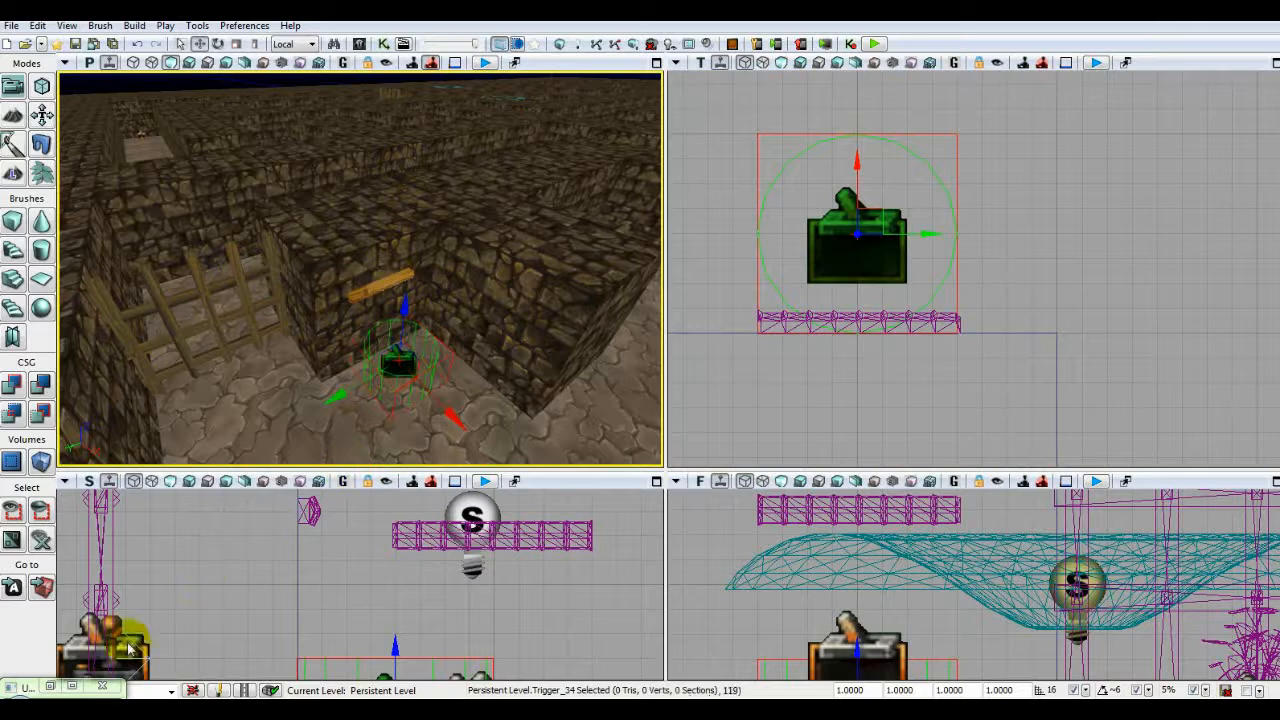
Restore the Kismet window and add Touch and Used events for the selected trigger to the Door_Switches sequence.
left_click(50, 686)
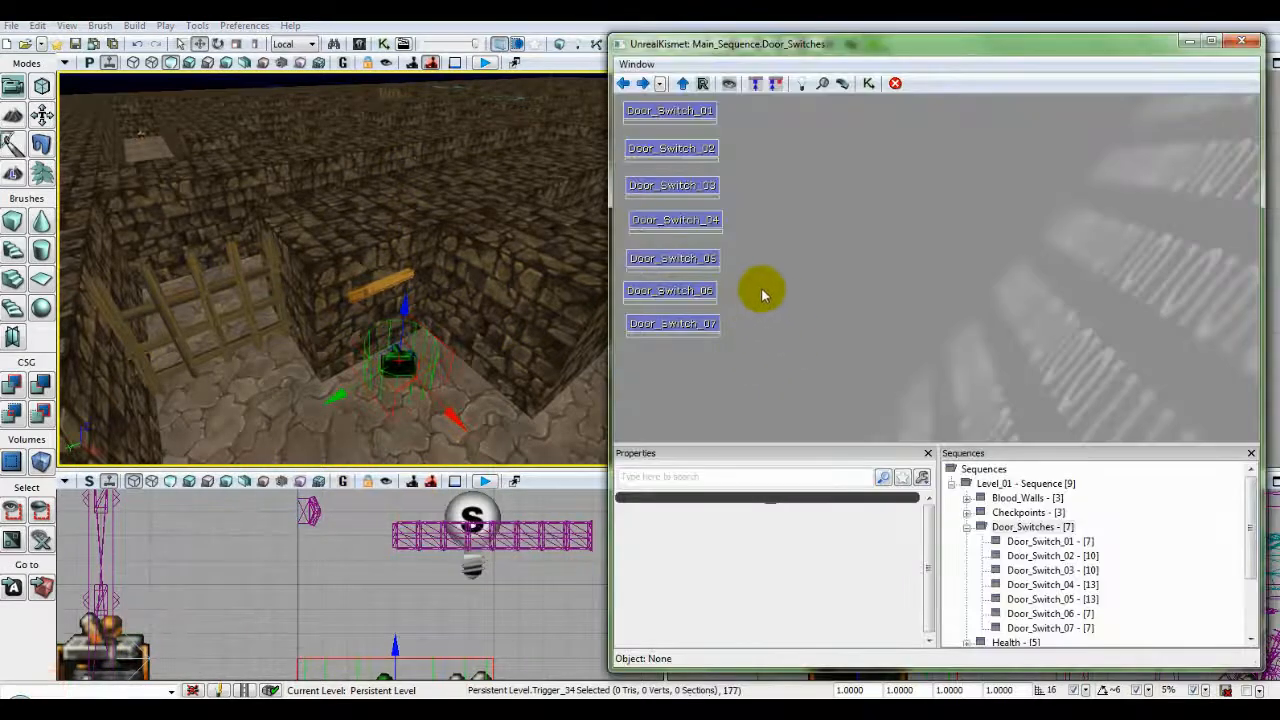
right_click(752, 126)
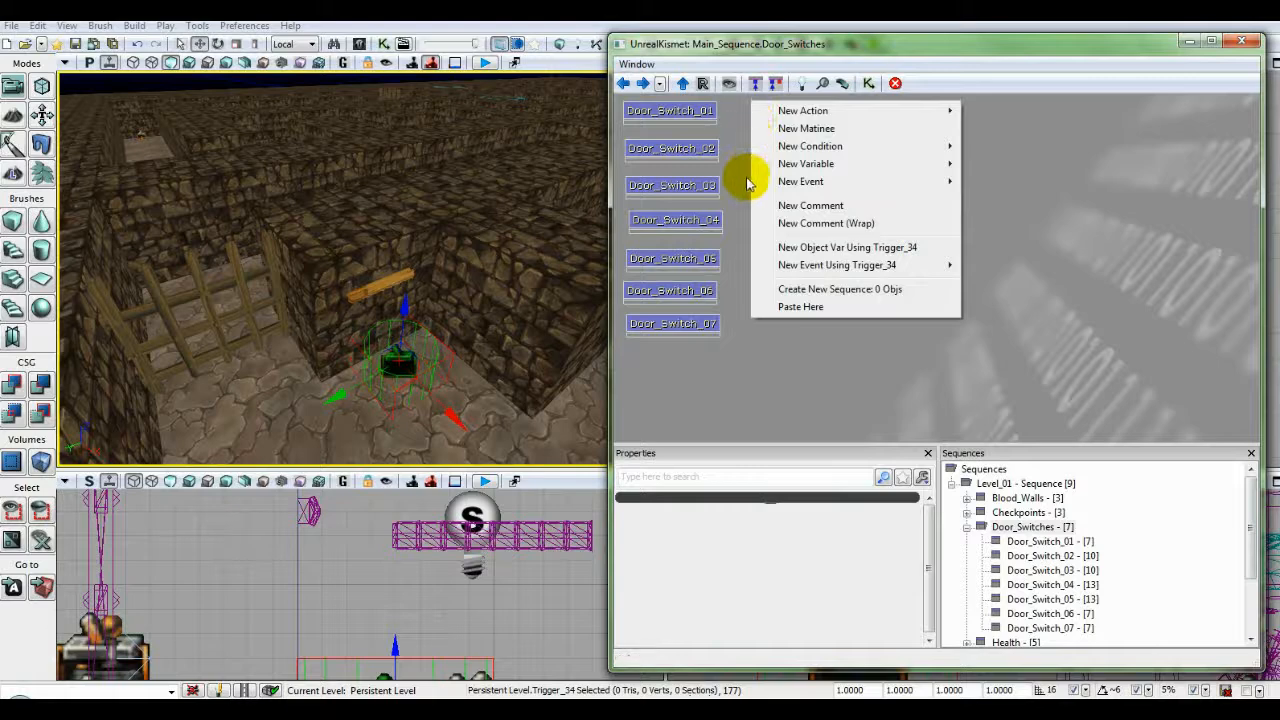
mouse_move(816, 273)
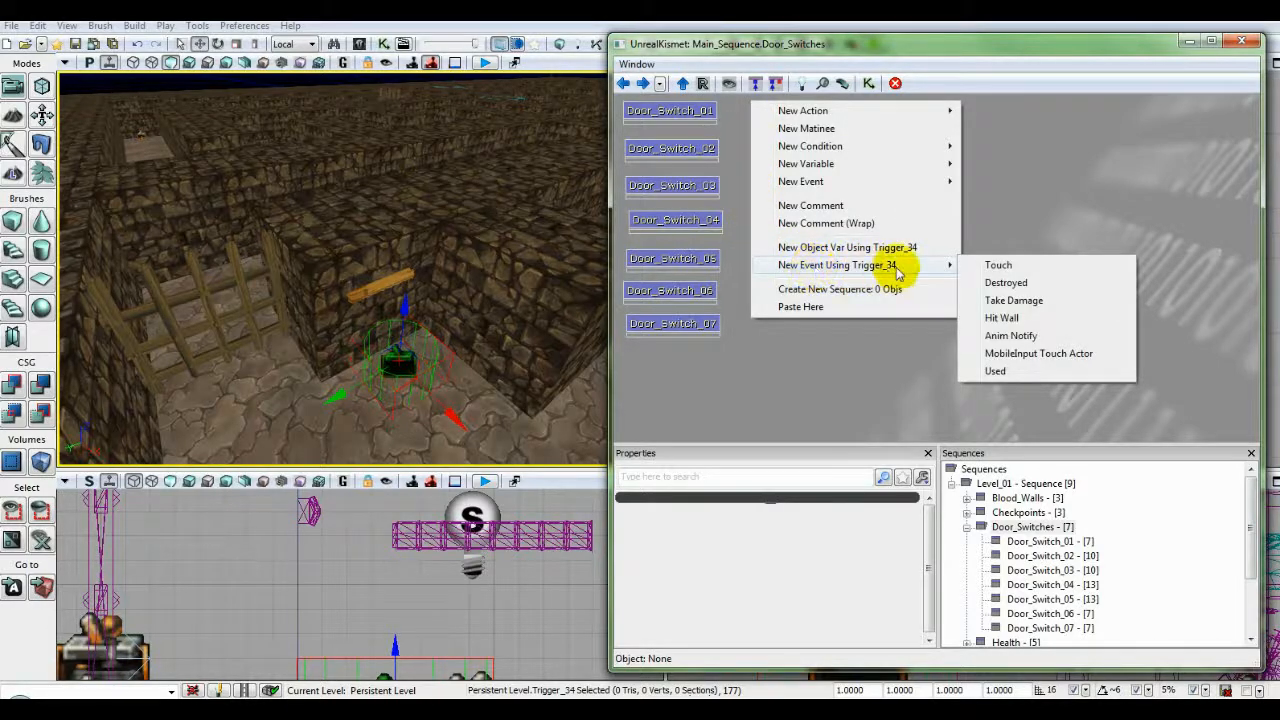
left_click(1000, 266)
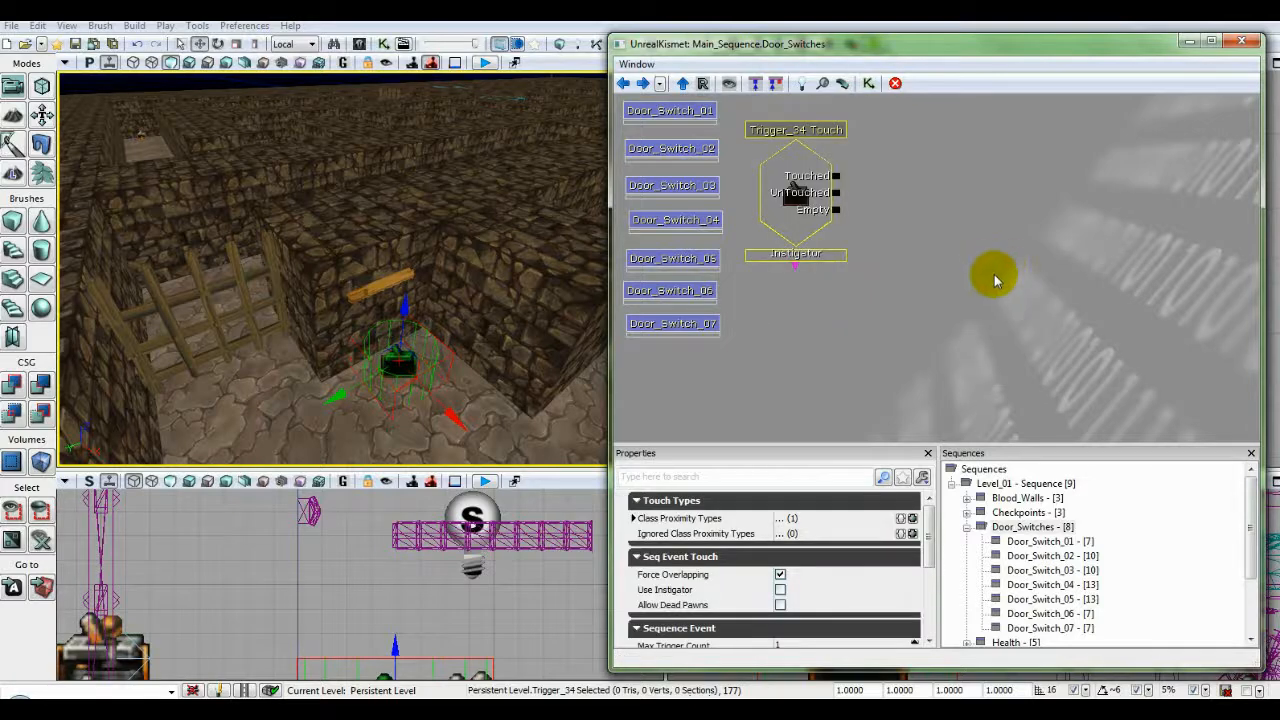
right_click(751, 284)
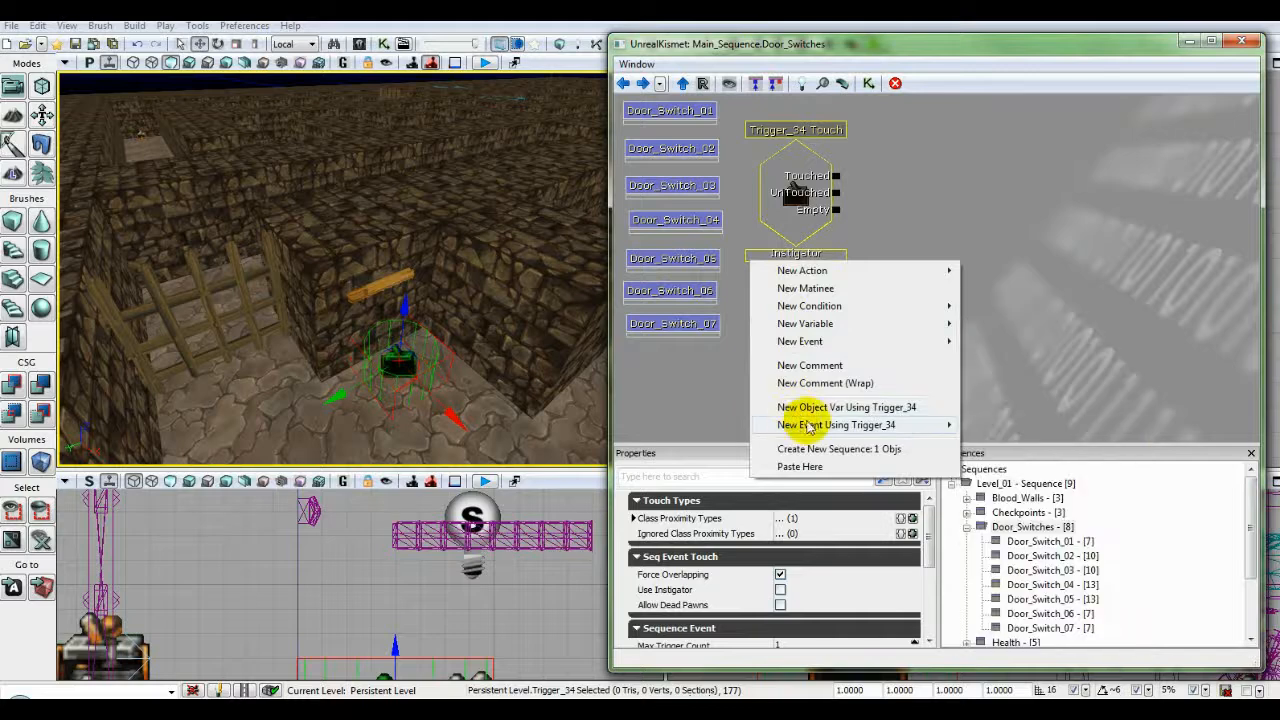
mouse_move(811, 427)
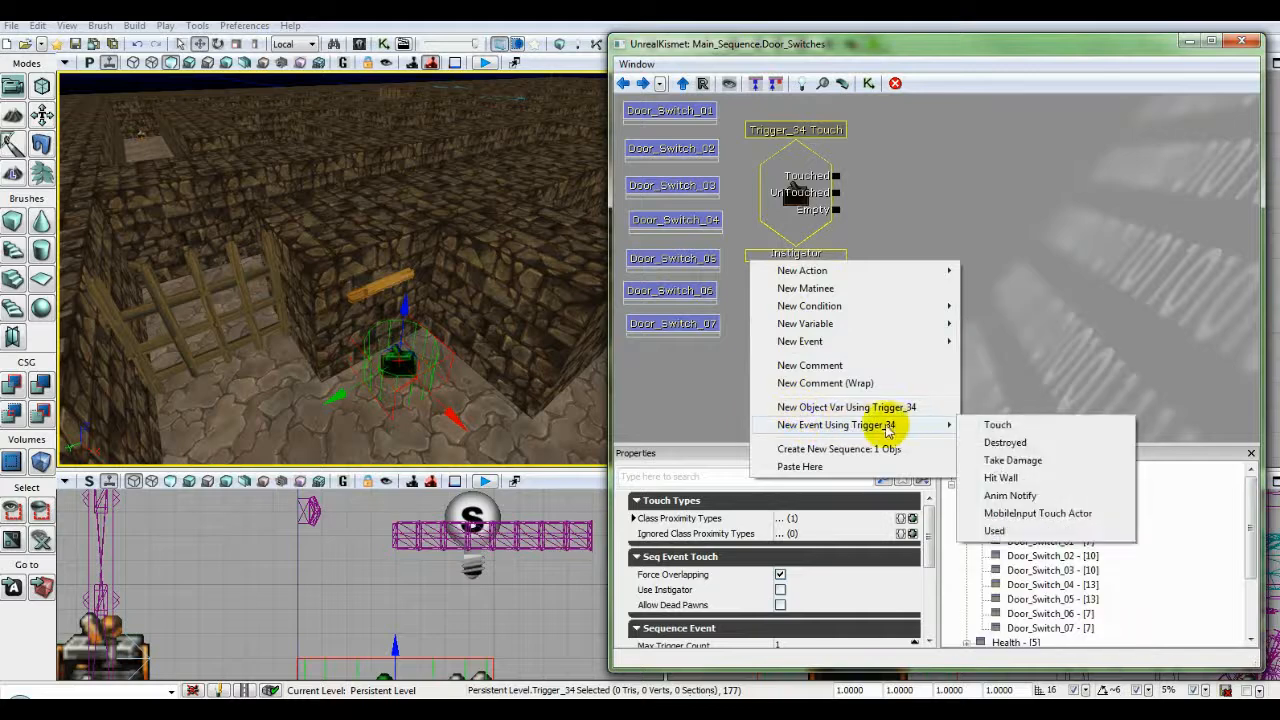
left_click(995, 531)
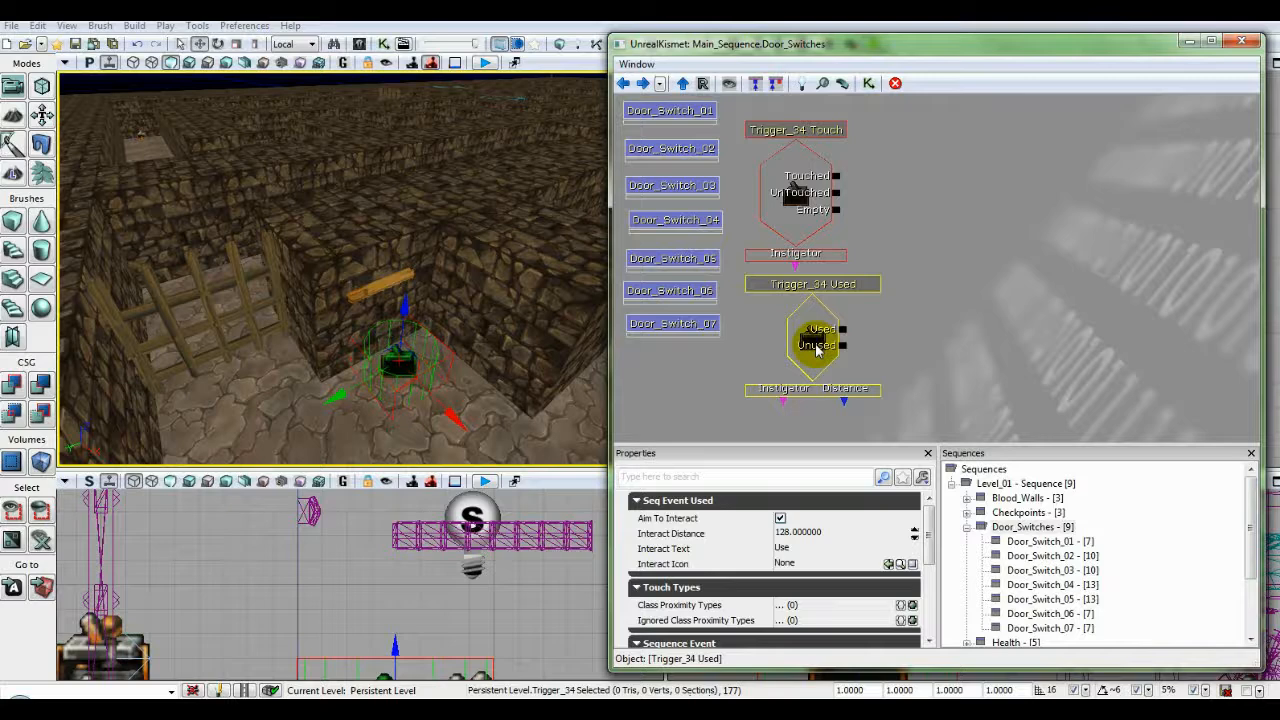
Add a Play Announcement action beside the Touch event and link the event's Touched output to the action's In input.
right_click(874, 100)
mouse_move(915, 107)
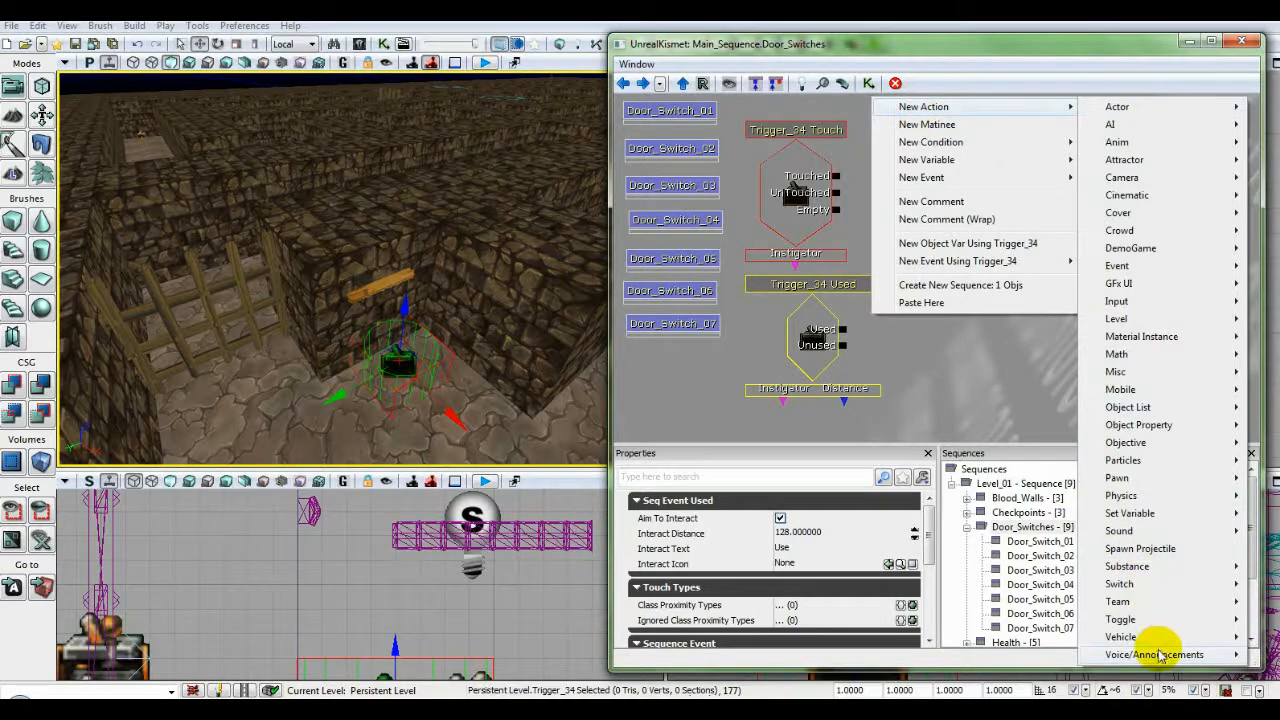
mouse_move(1158, 656)
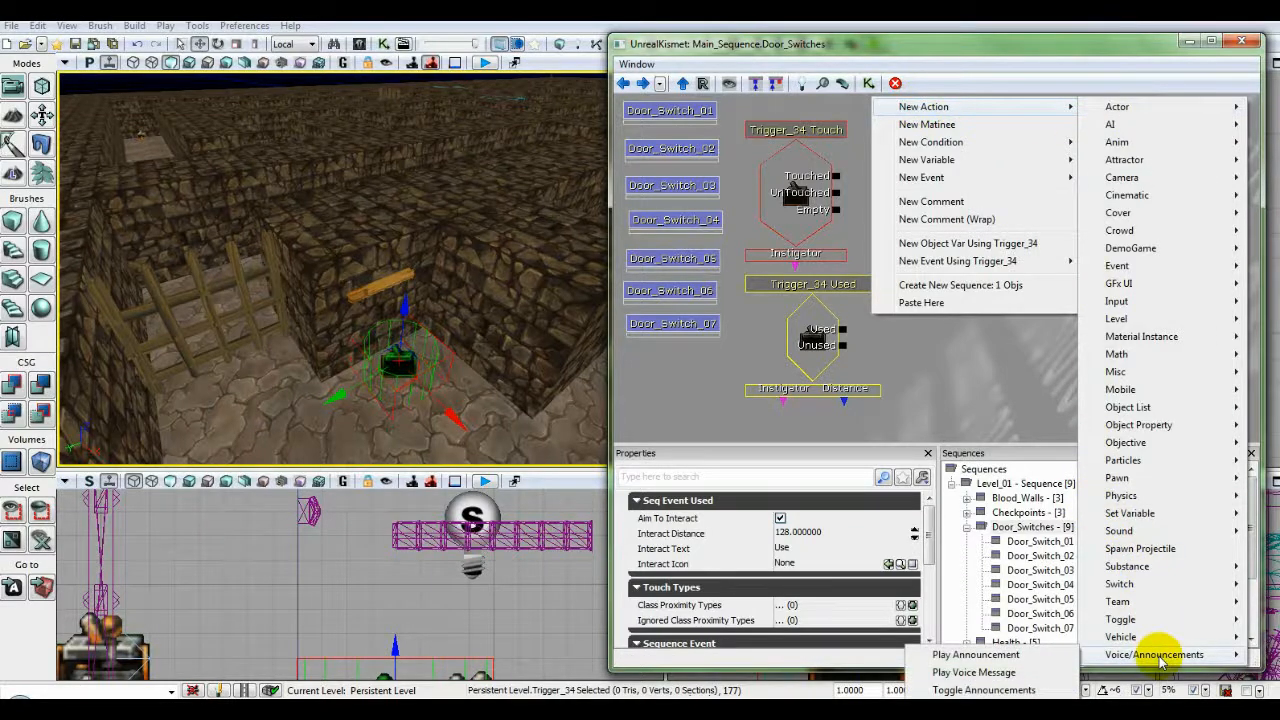
left_click(1027, 656)
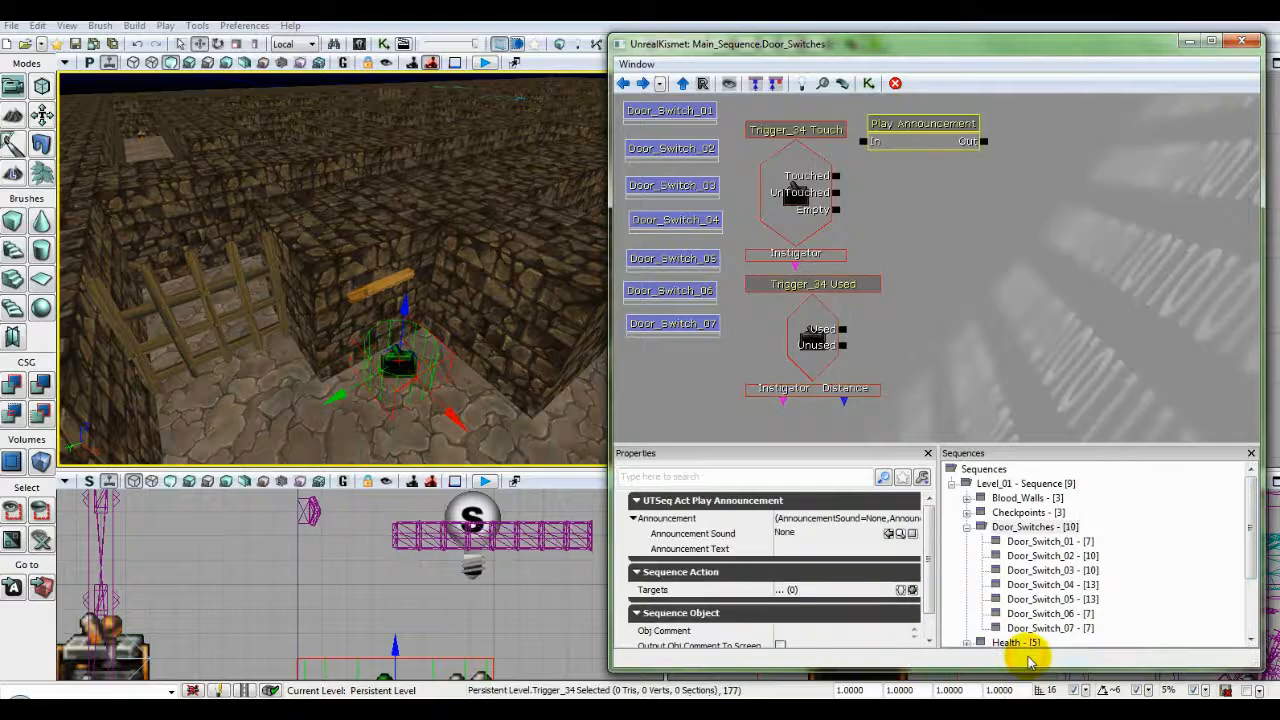
left_click_drag(926, 138, 940, 138, "ctrl")
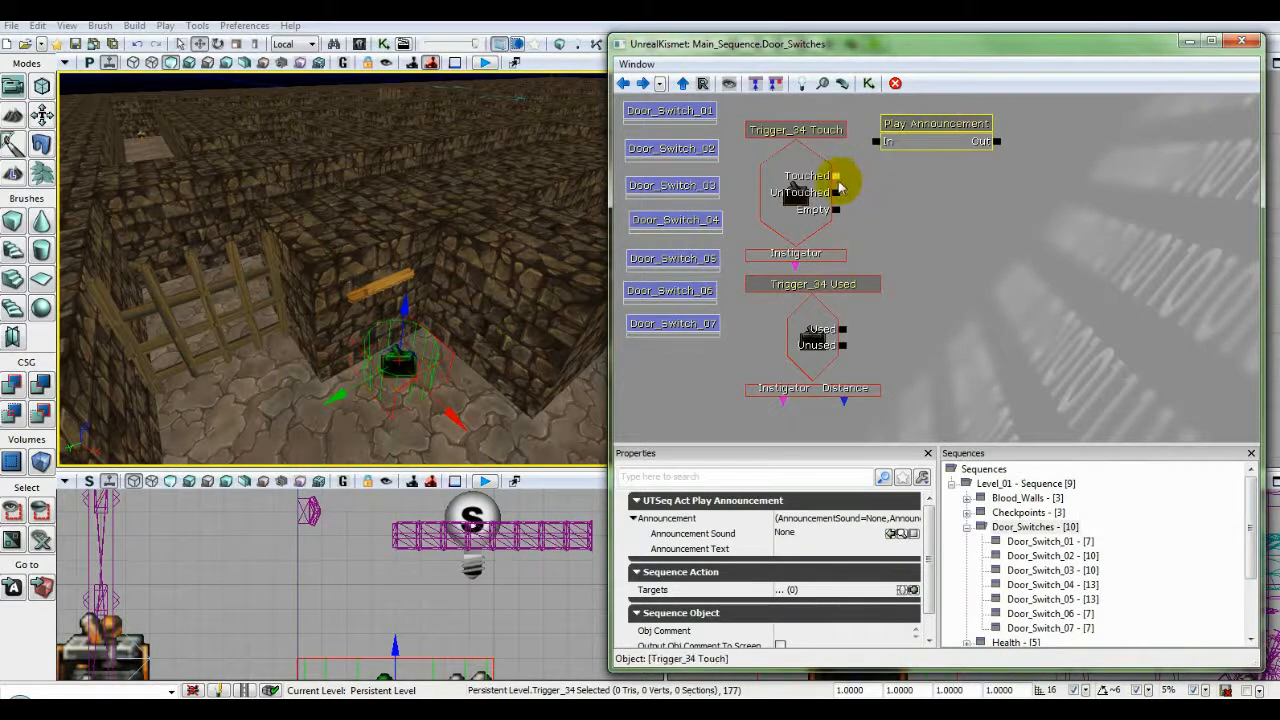
left_click_drag(838, 181, 876, 148)
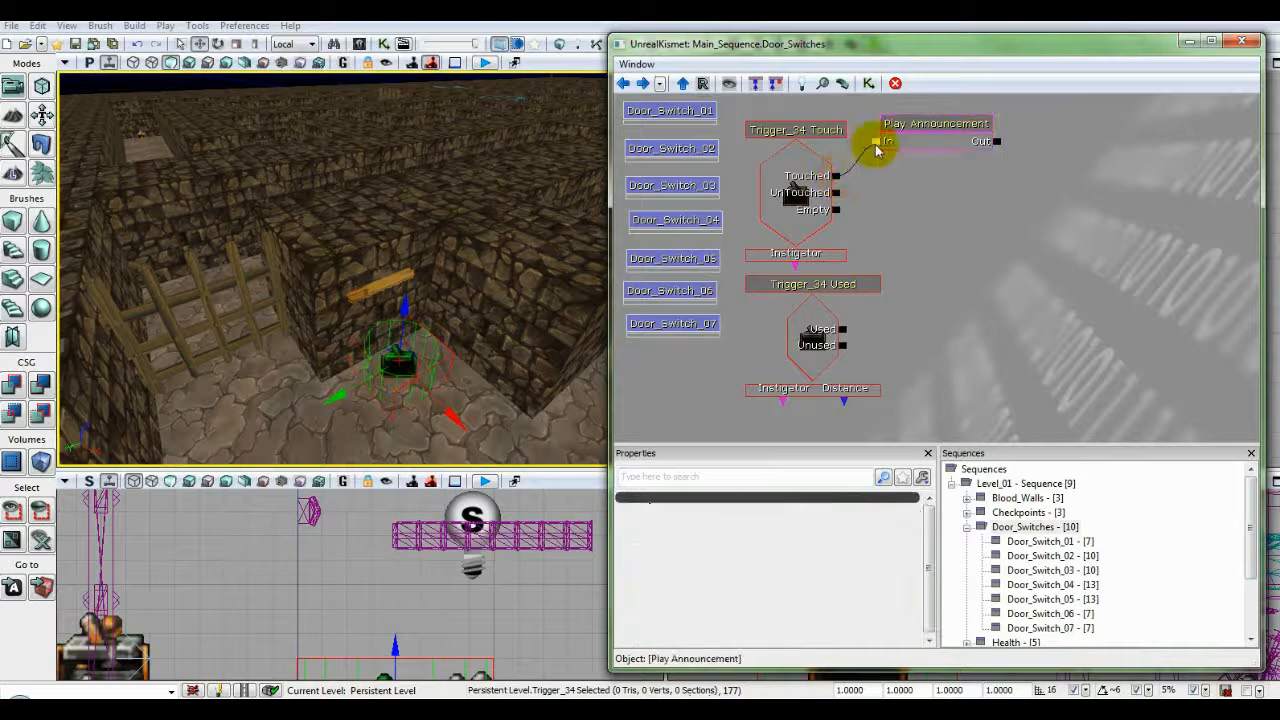
Review the properties of the Touch and Used events and turn off Aim To Interact on the Used event.
left_click(797, 193)
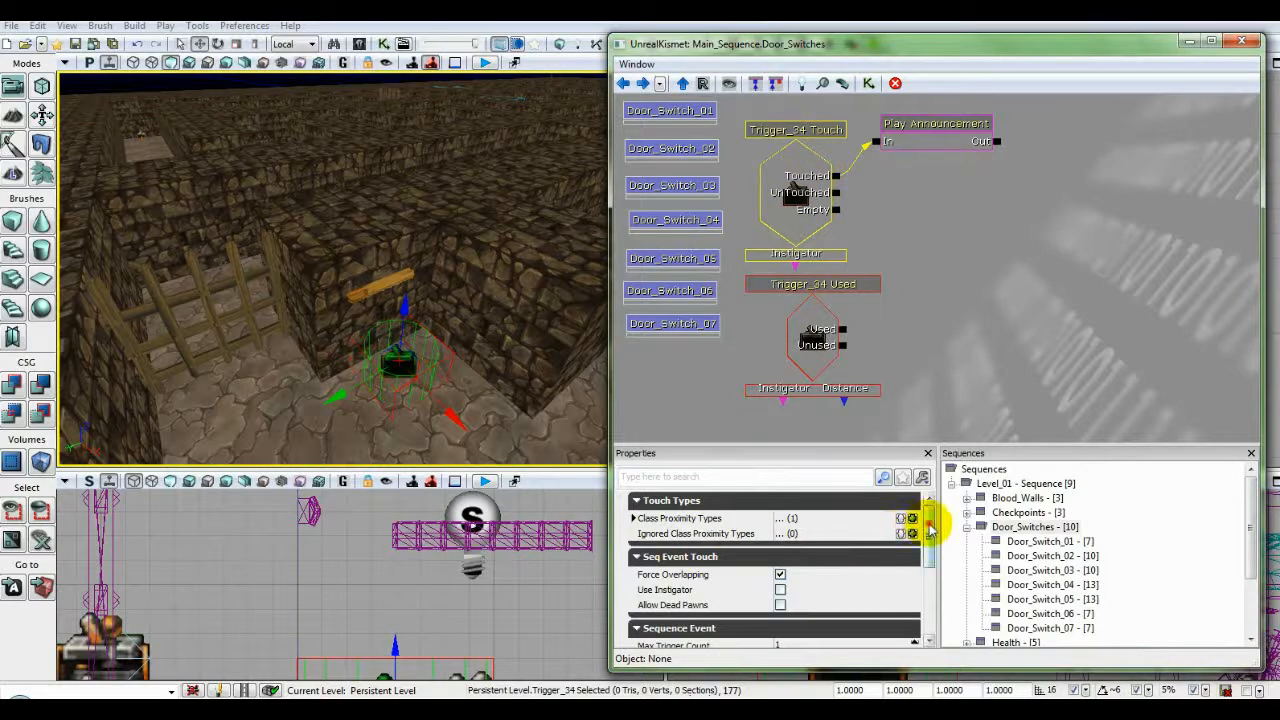
mouse_move(920, 523)
left_mouse_down()
mouse_move(928, 558)
mouse_move(928, 514)
left_mouse_up()
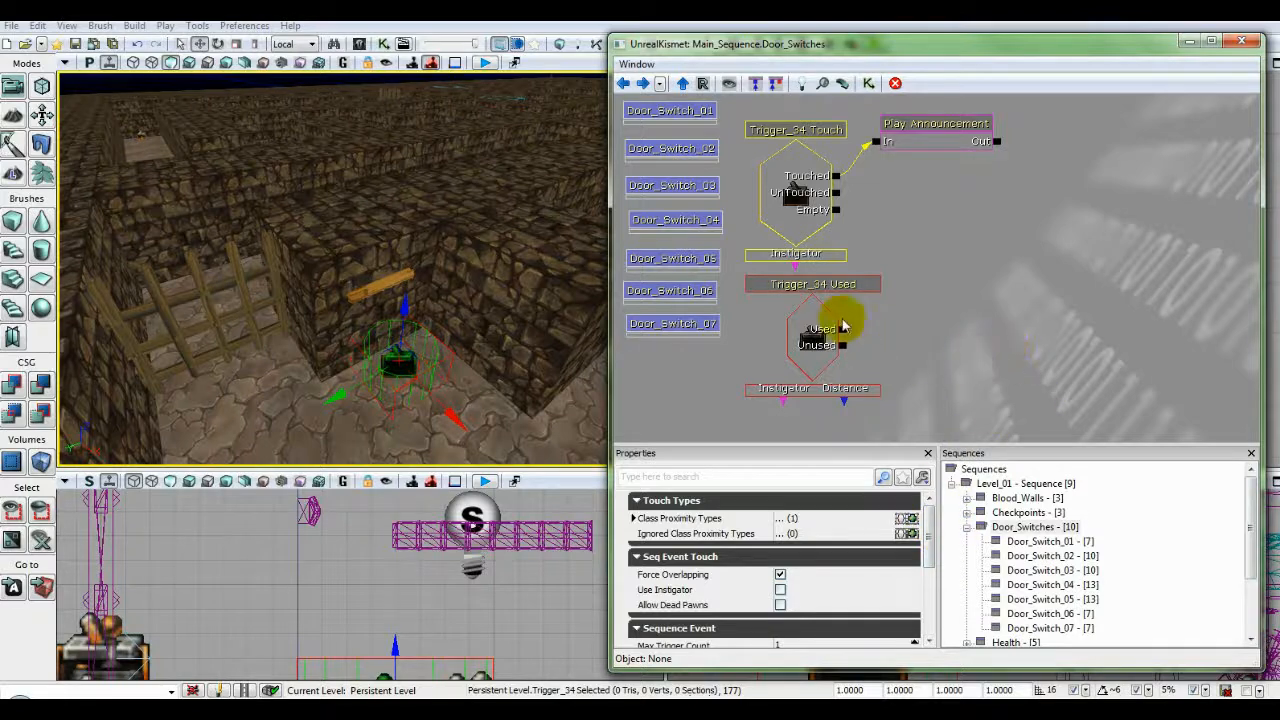
left_click(808, 318)
mouse_move(927, 524)
left_mouse_down()
mouse_move(926, 580)
mouse_move(929, 529)
left_mouse_up()
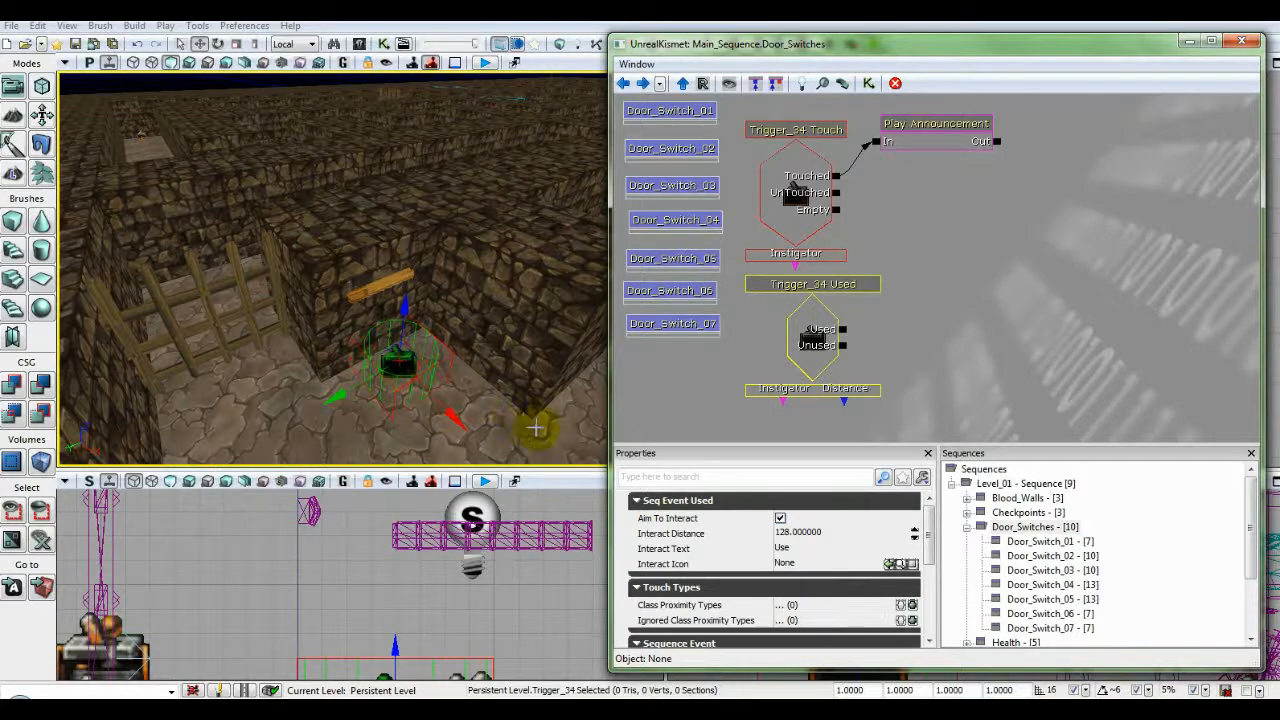
left_click(780, 518)
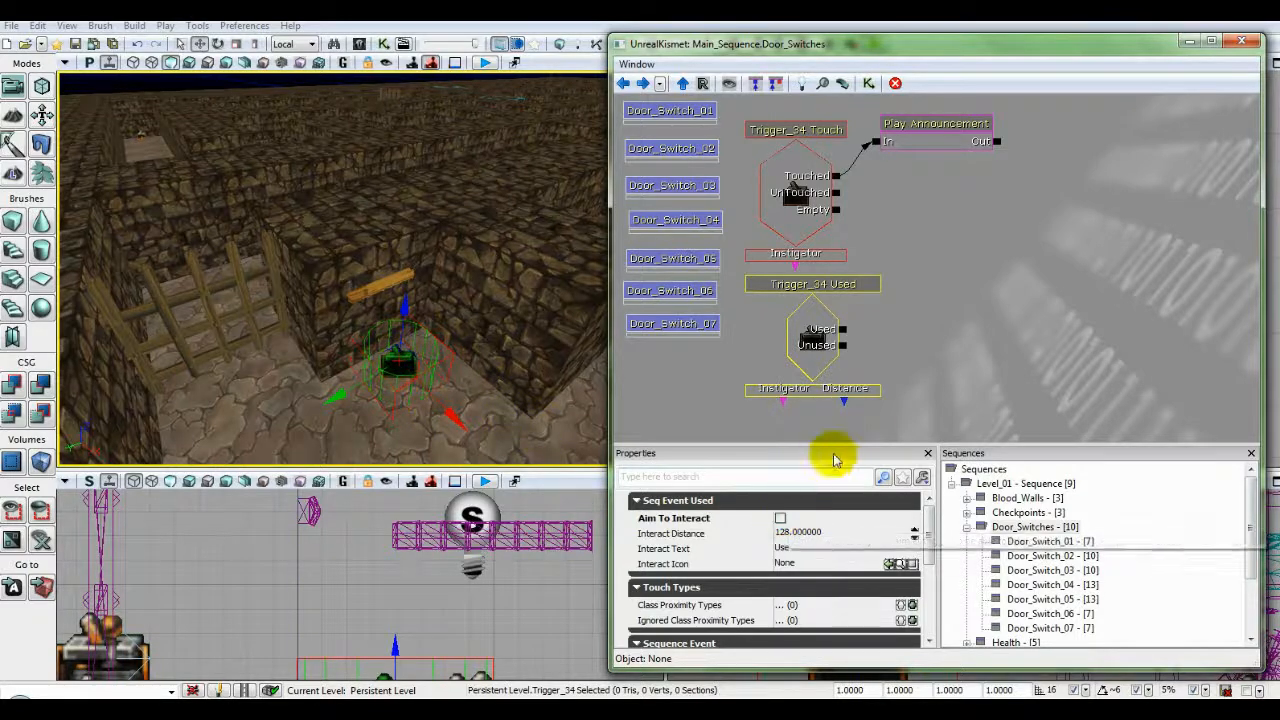
Set the Play Announcement action's announcement text to "Press [E] to Use".
left_click(910, 135)
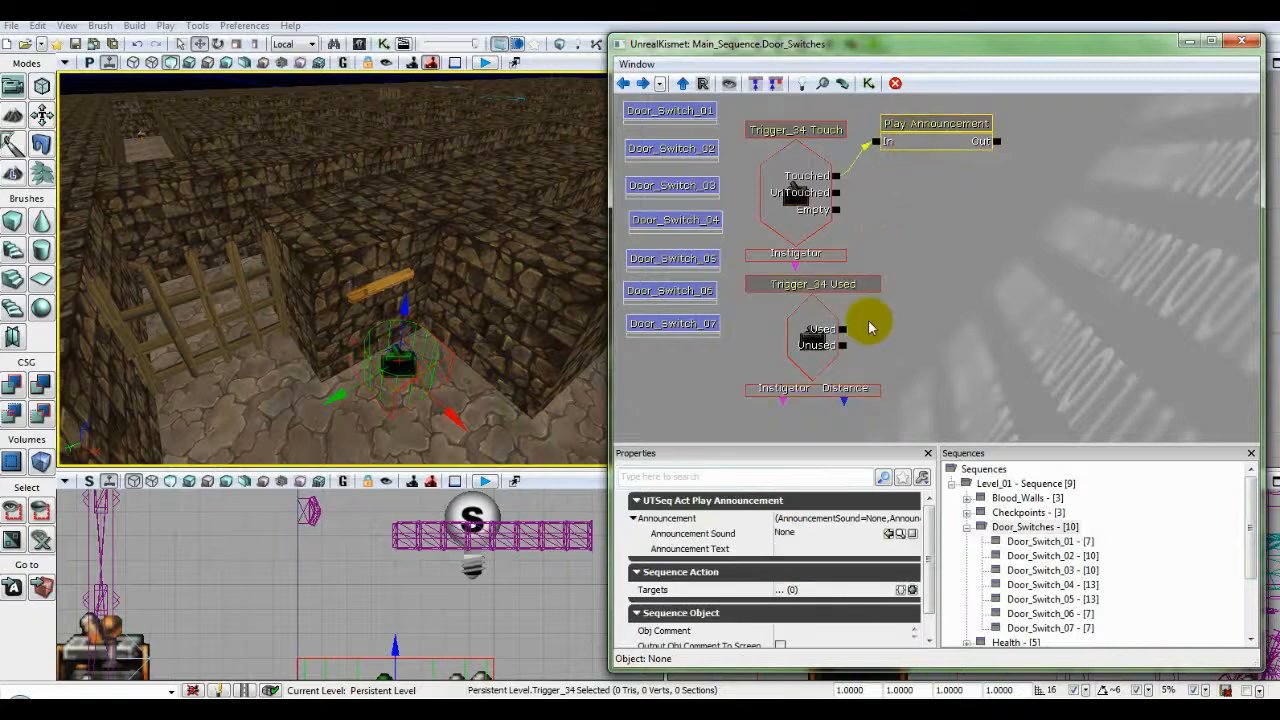
left_click(784, 550)
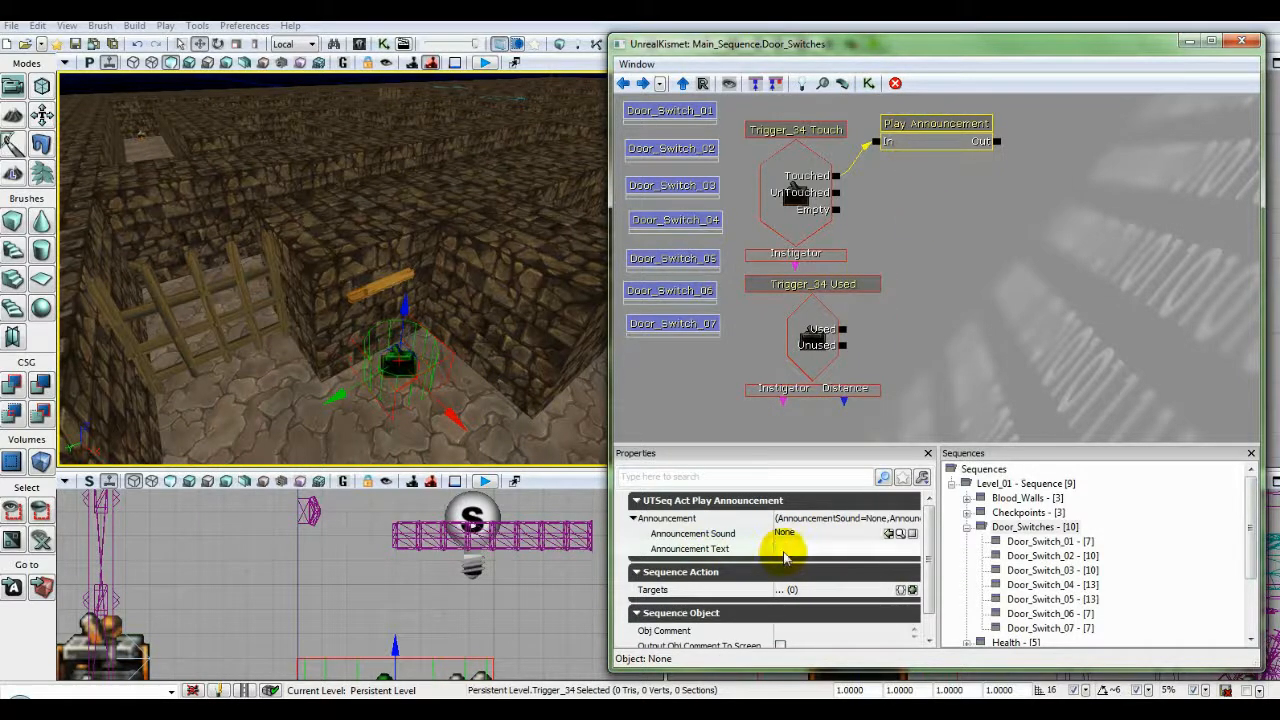
type("Press [E] to Use")
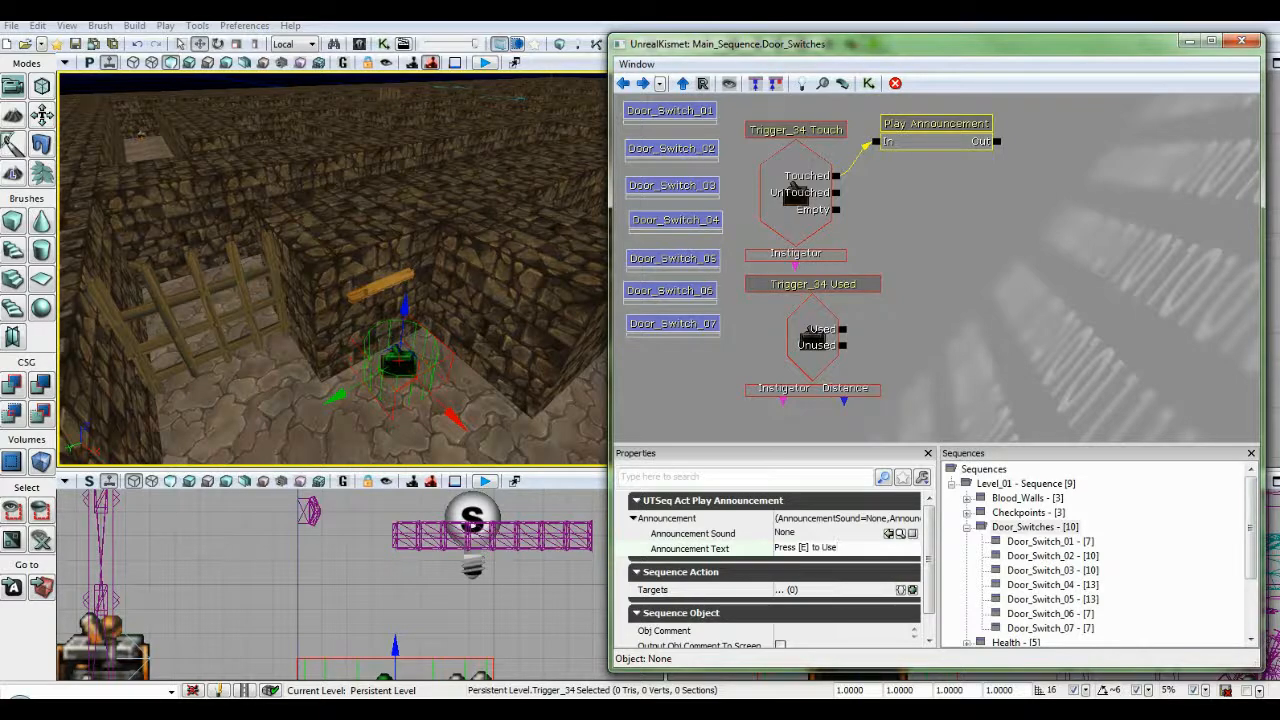
left_click(790, 547)
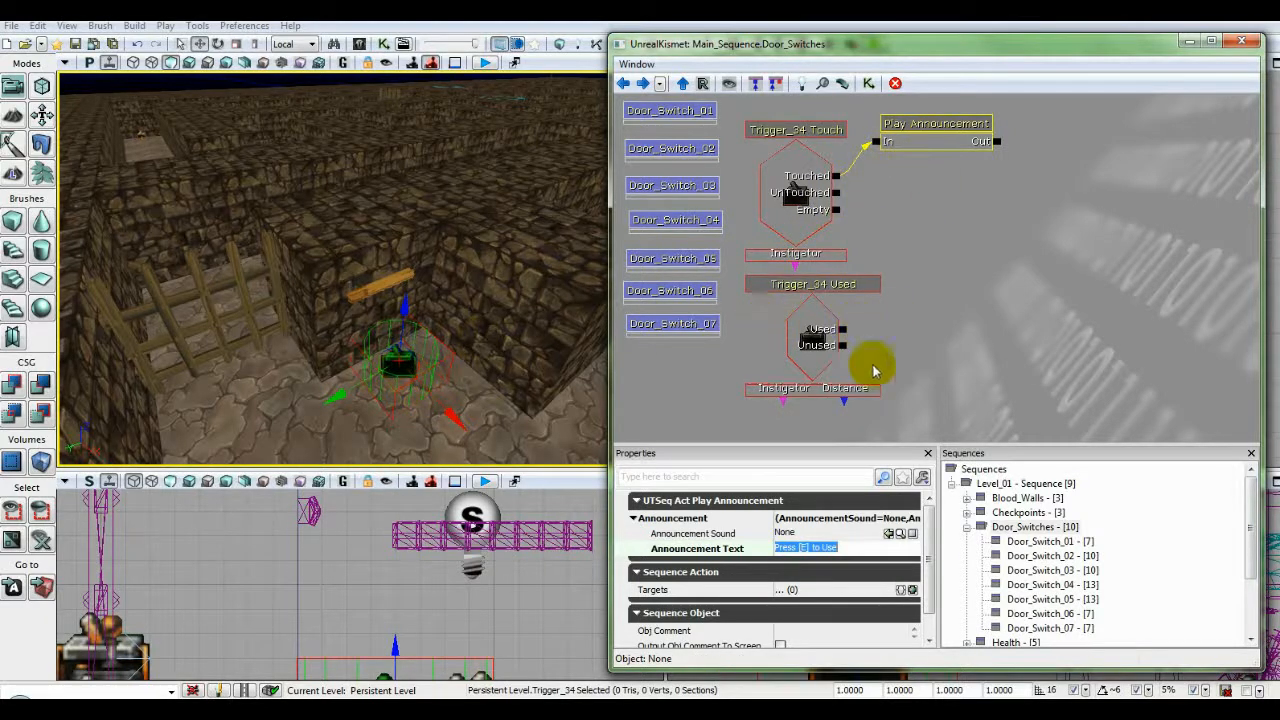
Add a Matinee beside the trigger events, select the wall switch in the level, and open the Matinee for editing.
left_click_drag(972, 320, 964, 320)
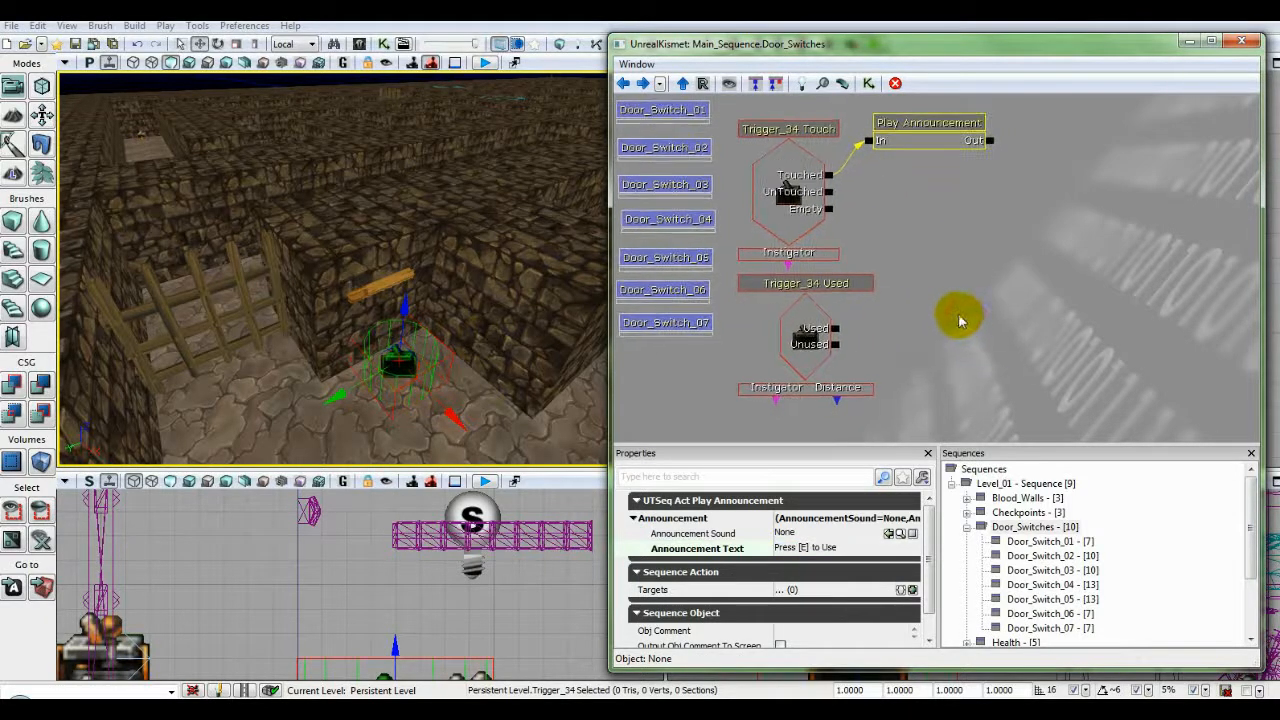
right_click(930, 215)
left_click(965, 217)
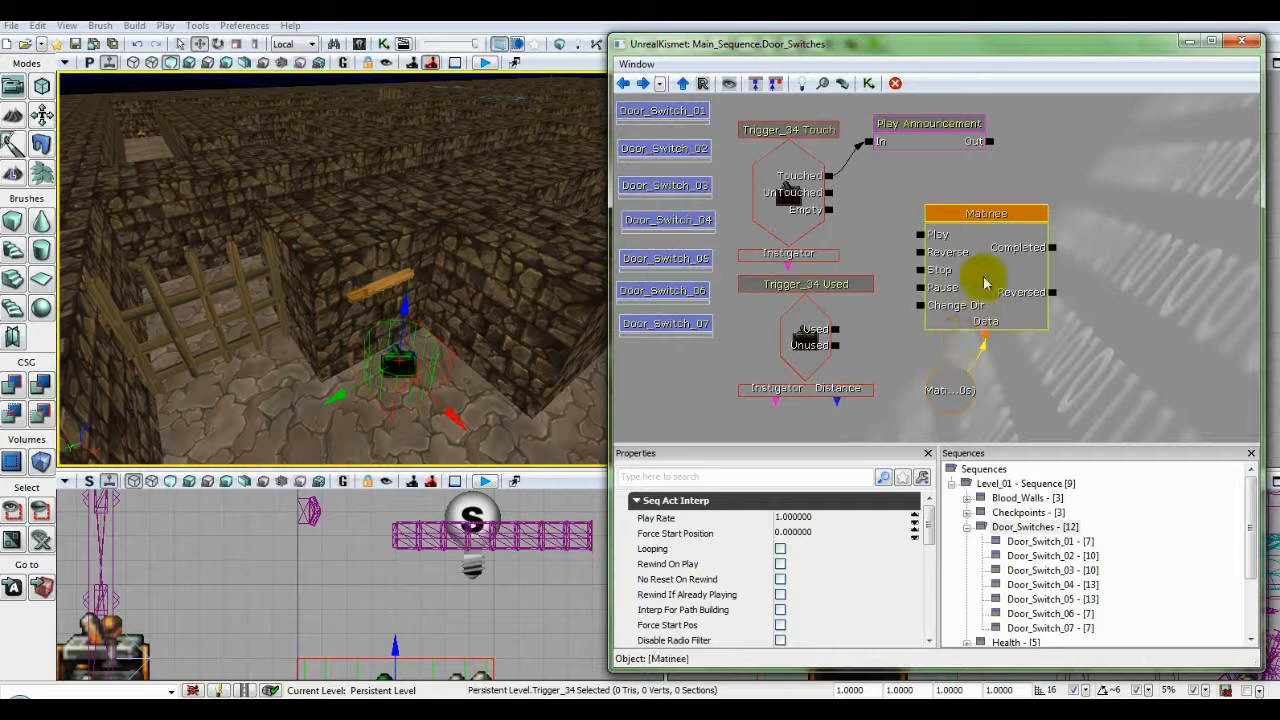
left_click(381, 287)
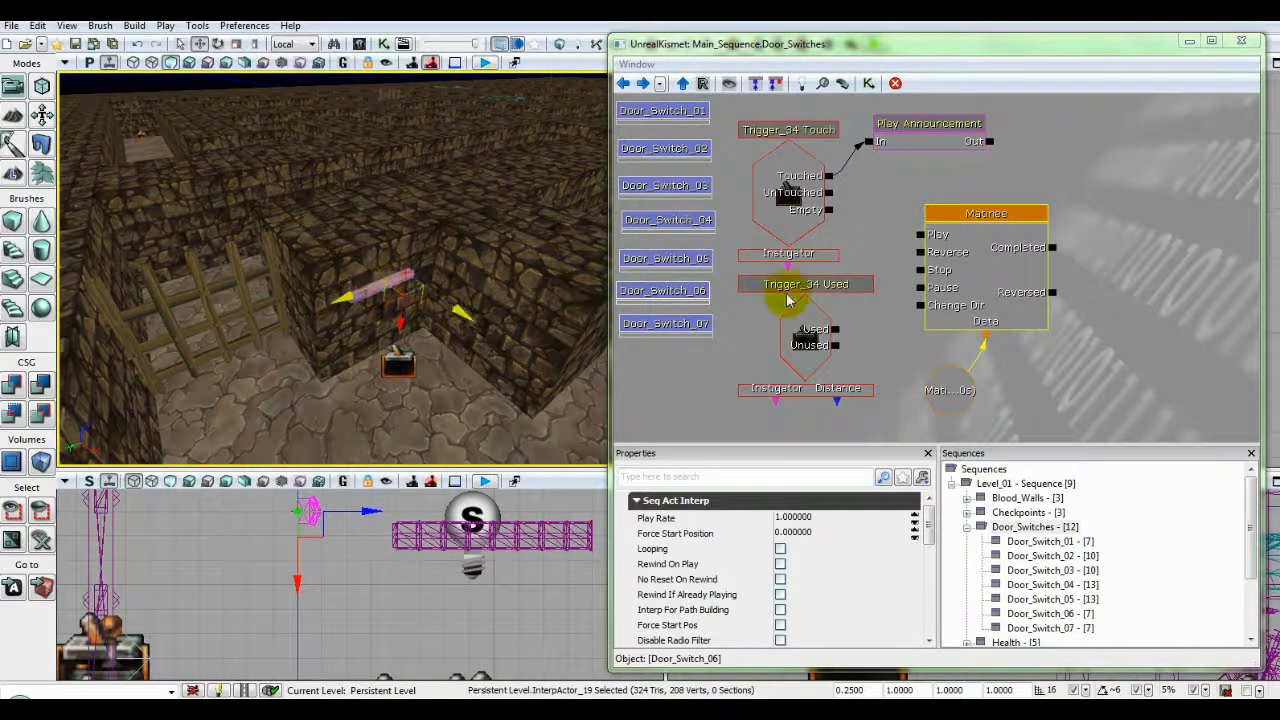
left_click(981, 280)
double_click(981, 283)
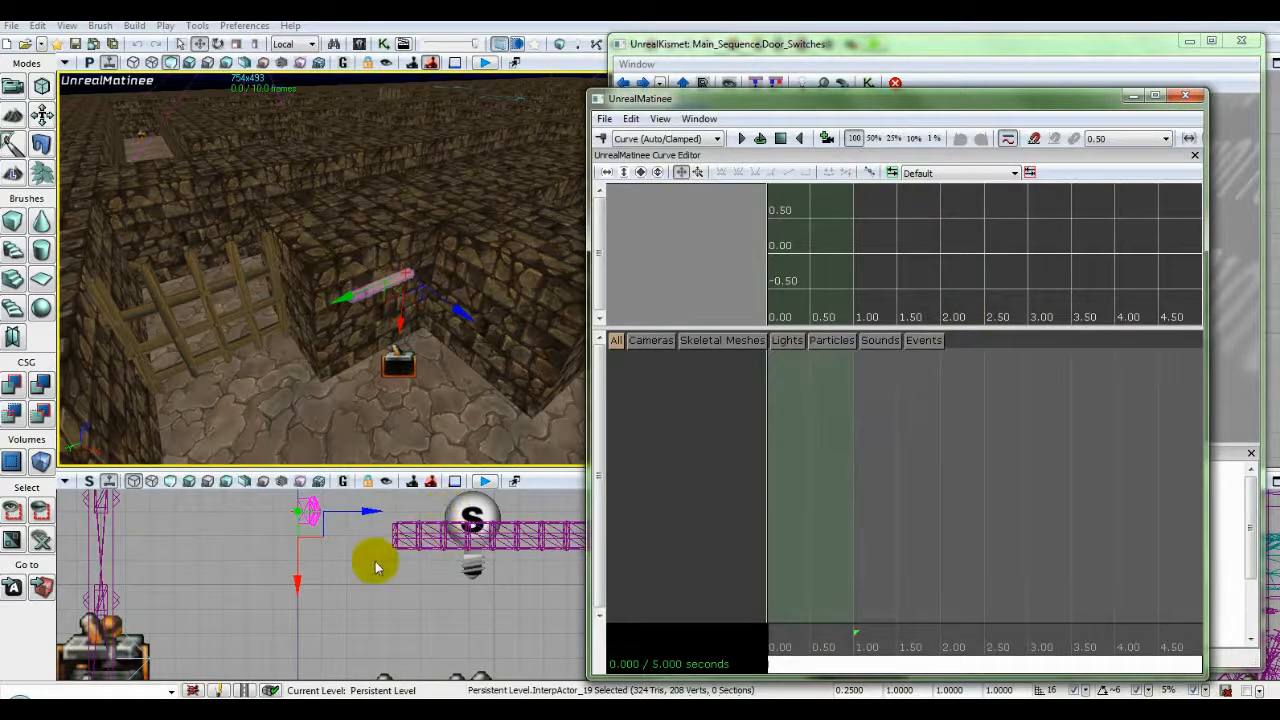
Add a new empty group named Switch to the Matinee for the selected wall switch.
scroll(352, 614, "down", 3)
scroll(352, 610, "down", 4)
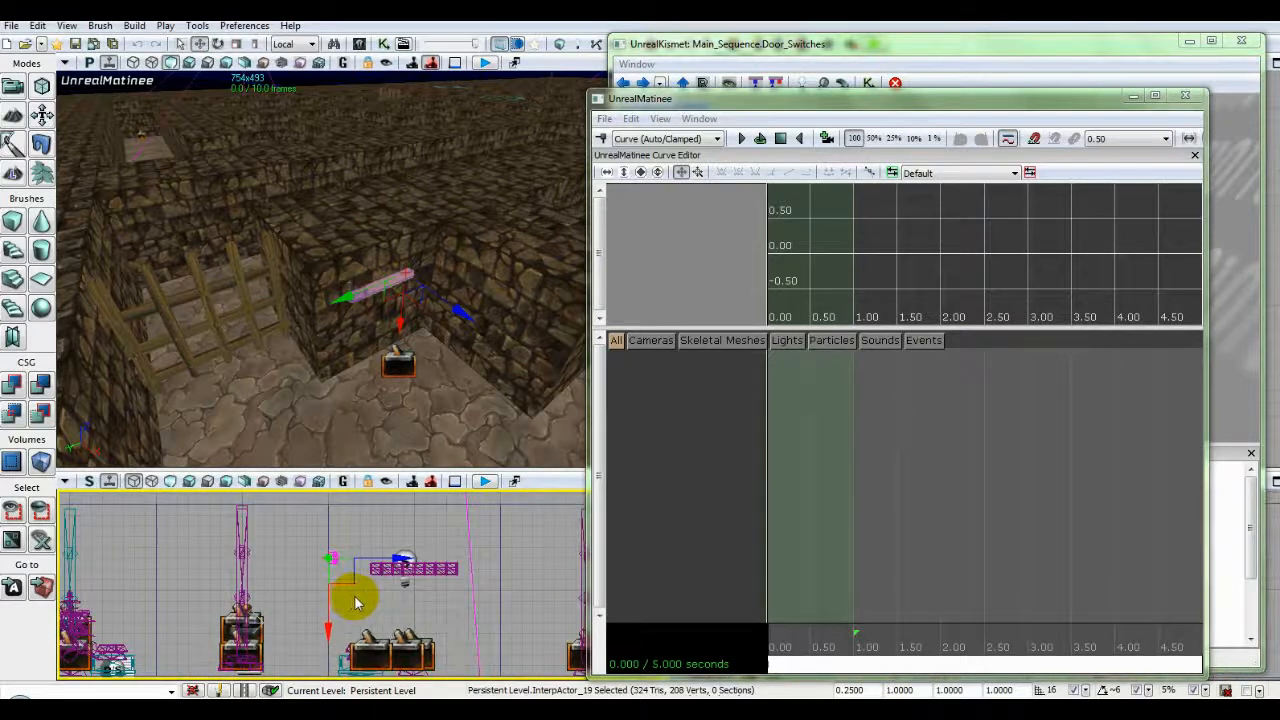
left_click_drag(360, 602, 340, 598)
scroll(342, 600, "down", 3)
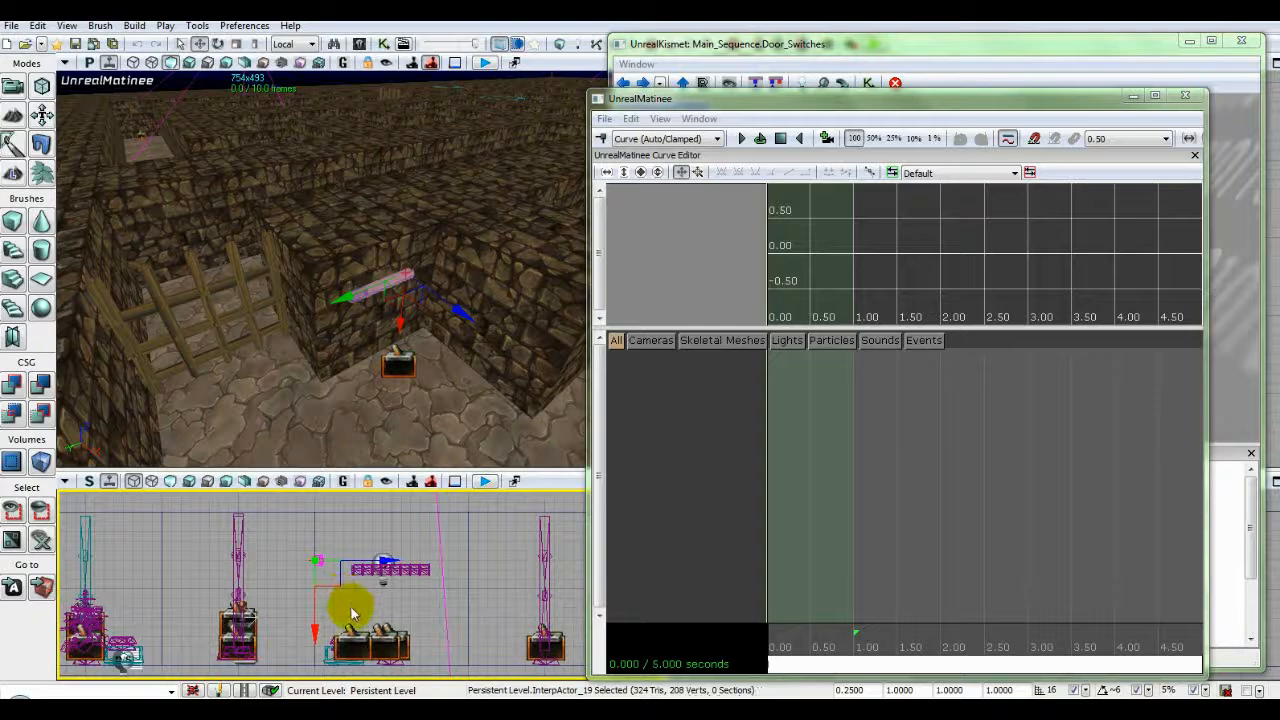
right_click(645, 368)
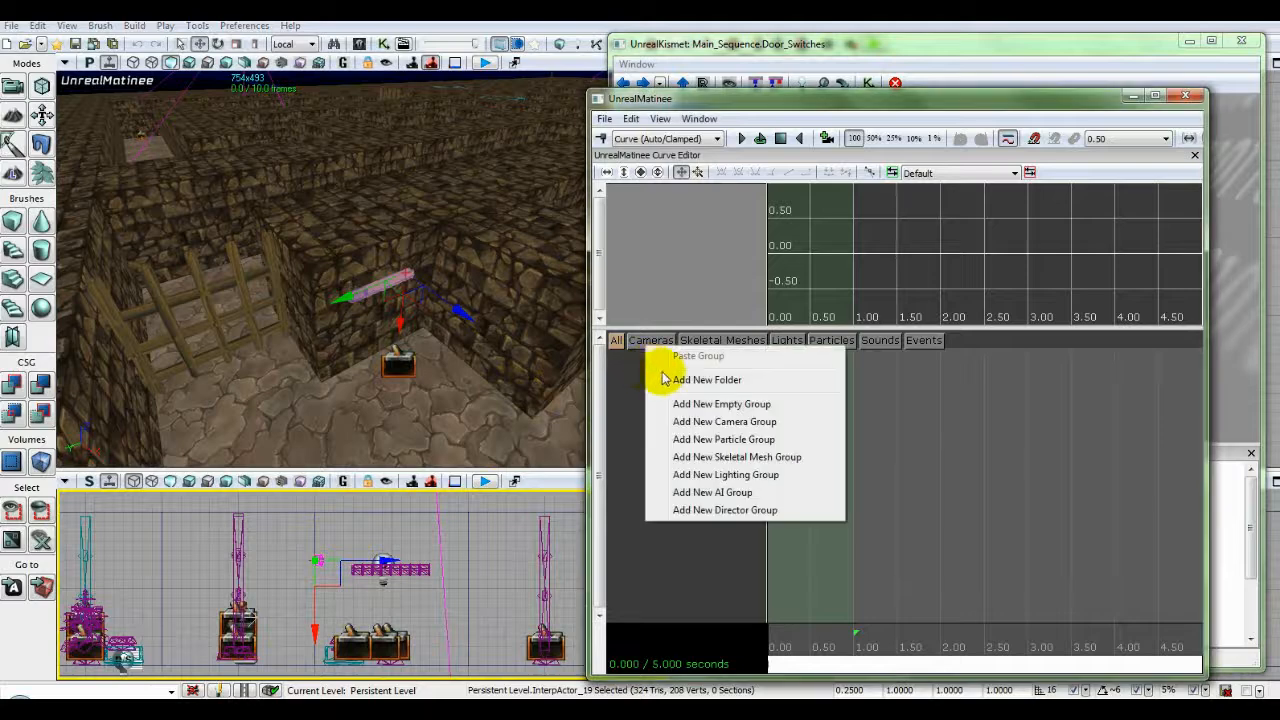
left_click(680, 406)
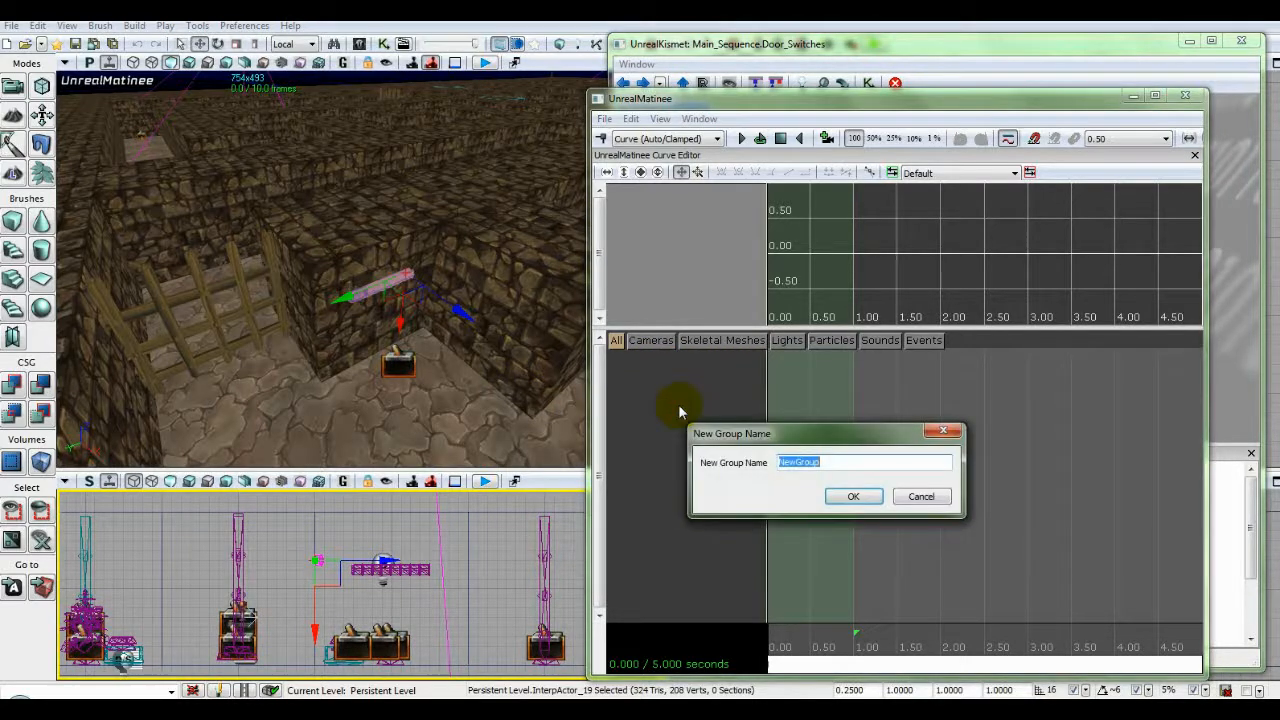
type("Switch")
left_click(851, 495)
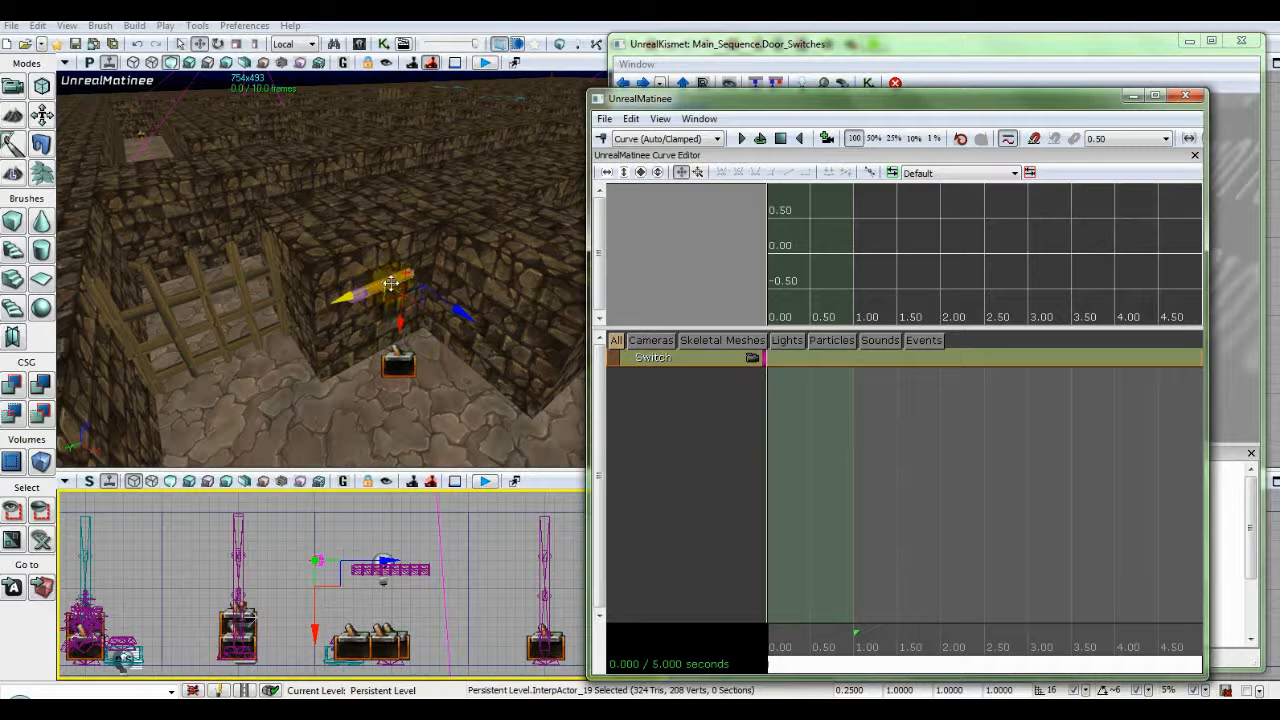
Add a Movement track to the Switch group and extend the green loop section to 4.00 seconds.
right_click(671, 367)
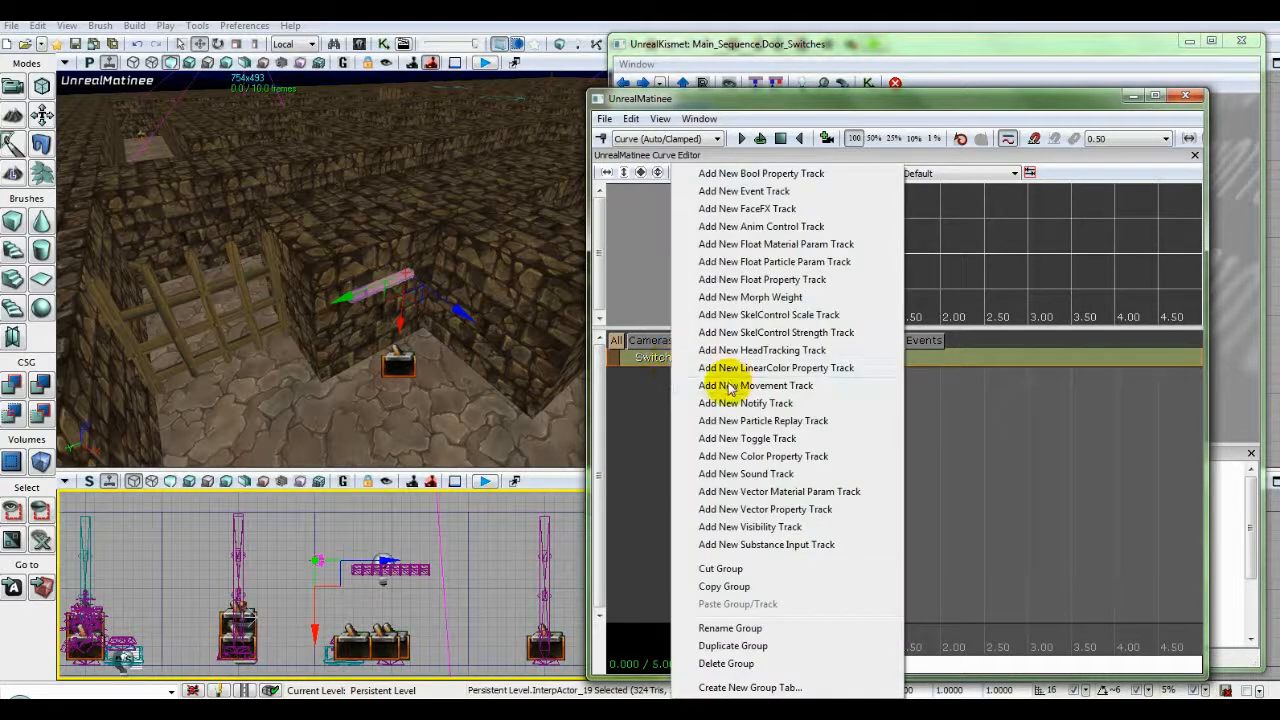
left_click(727, 386)
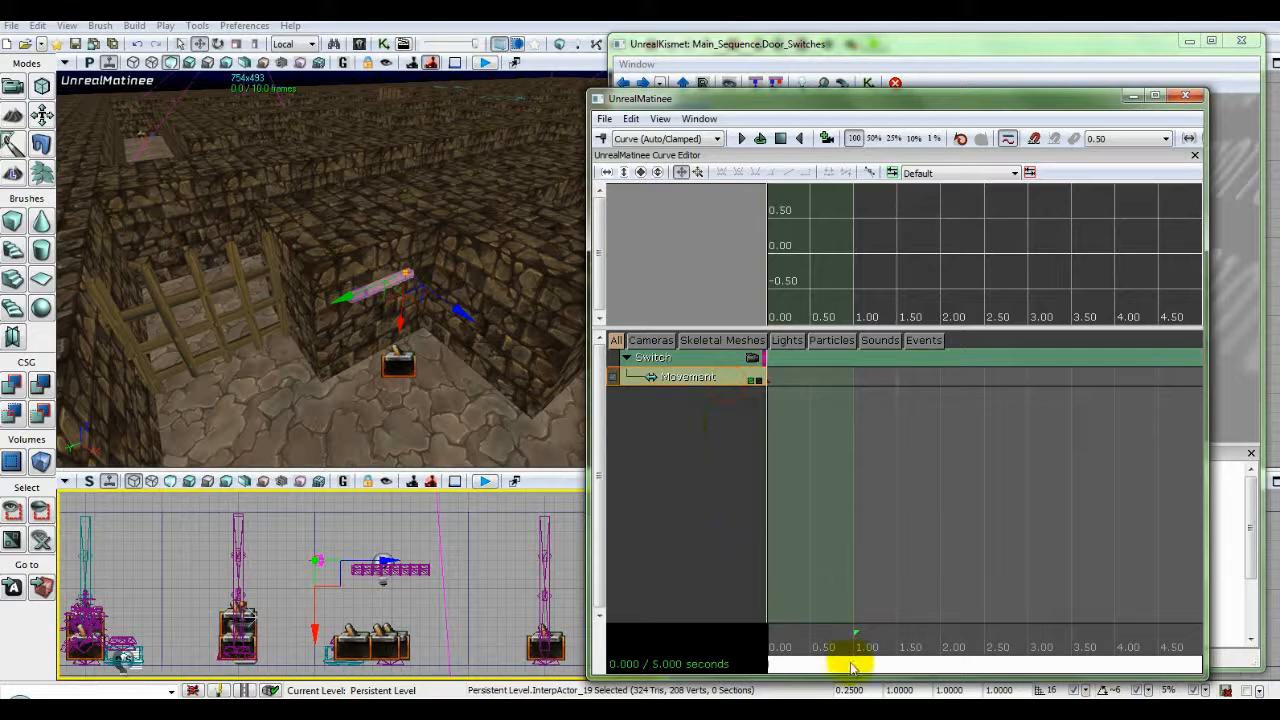
mouse_move(851, 665)
left_mouse_down()
mouse_move(840, 678)
mouse_move(843, 667)
left_mouse_up()
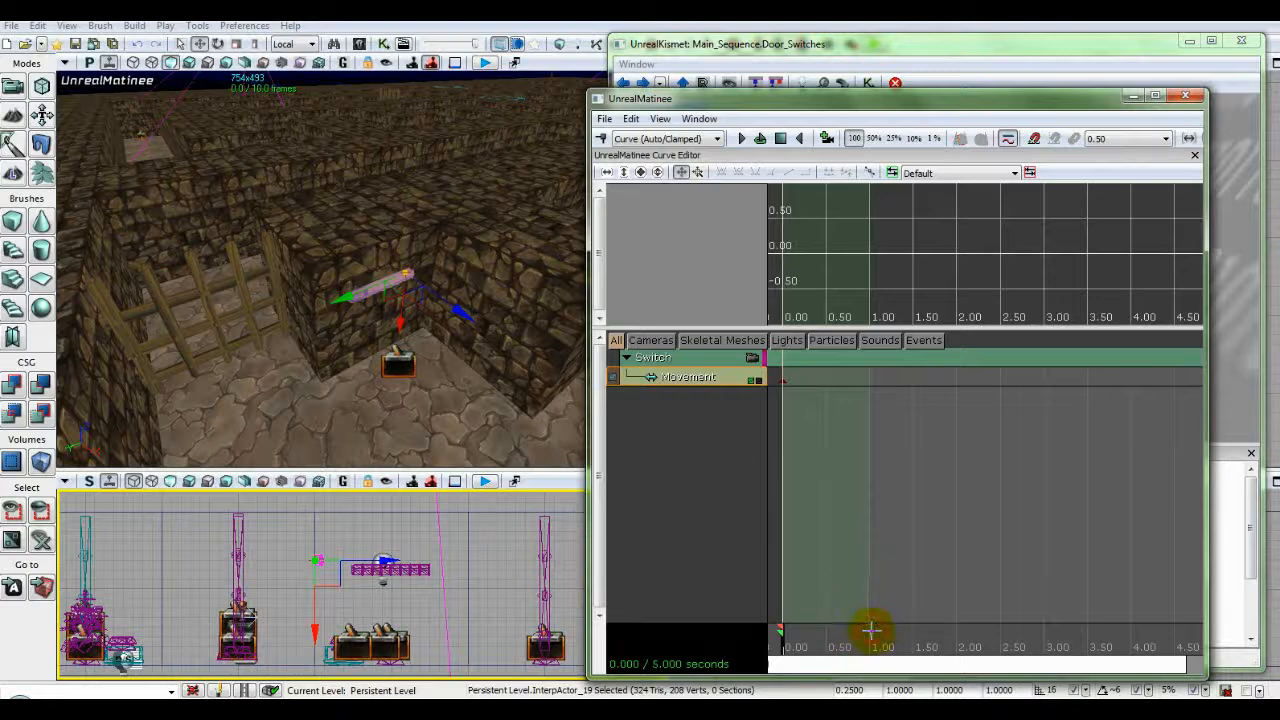
mouse_move(878, 630)
left_mouse_down()
mouse_move(949, 651)
mouse_move(1132, 648)
left_mouse_up()
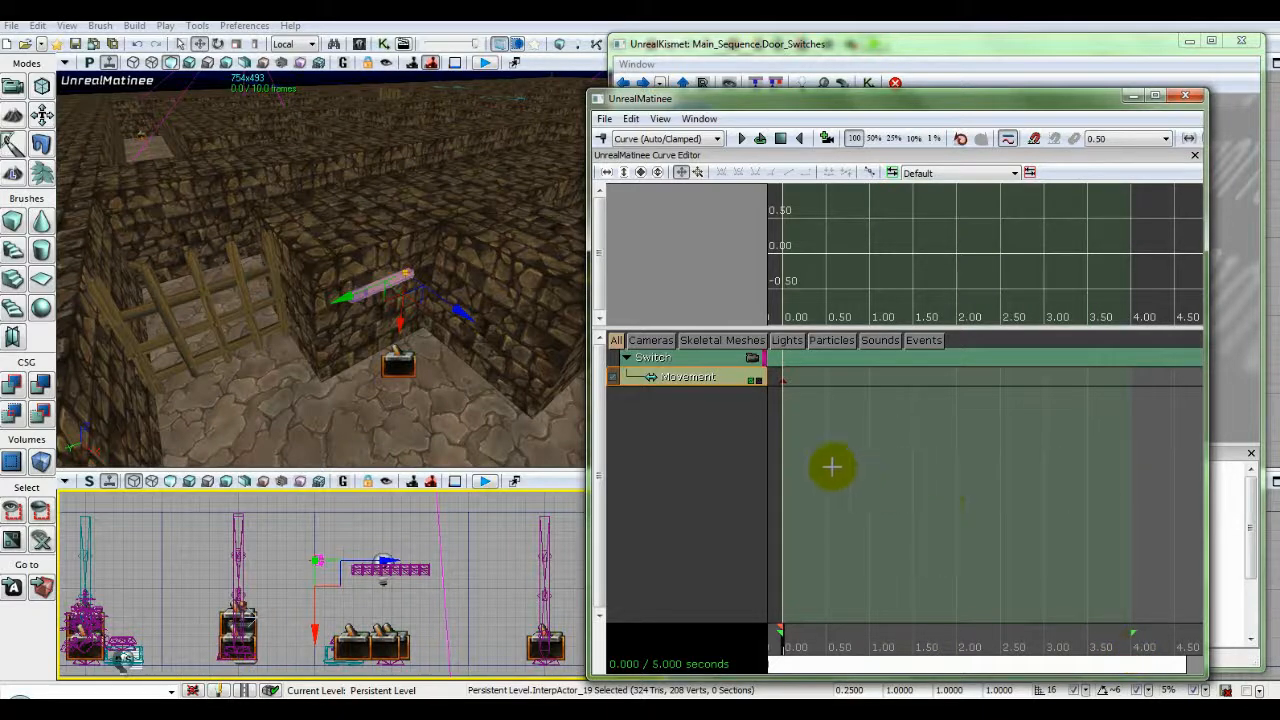
Add a second key to the Switch group's Movement track and set its time to 0.25 seconds.
left_click(782, 381)
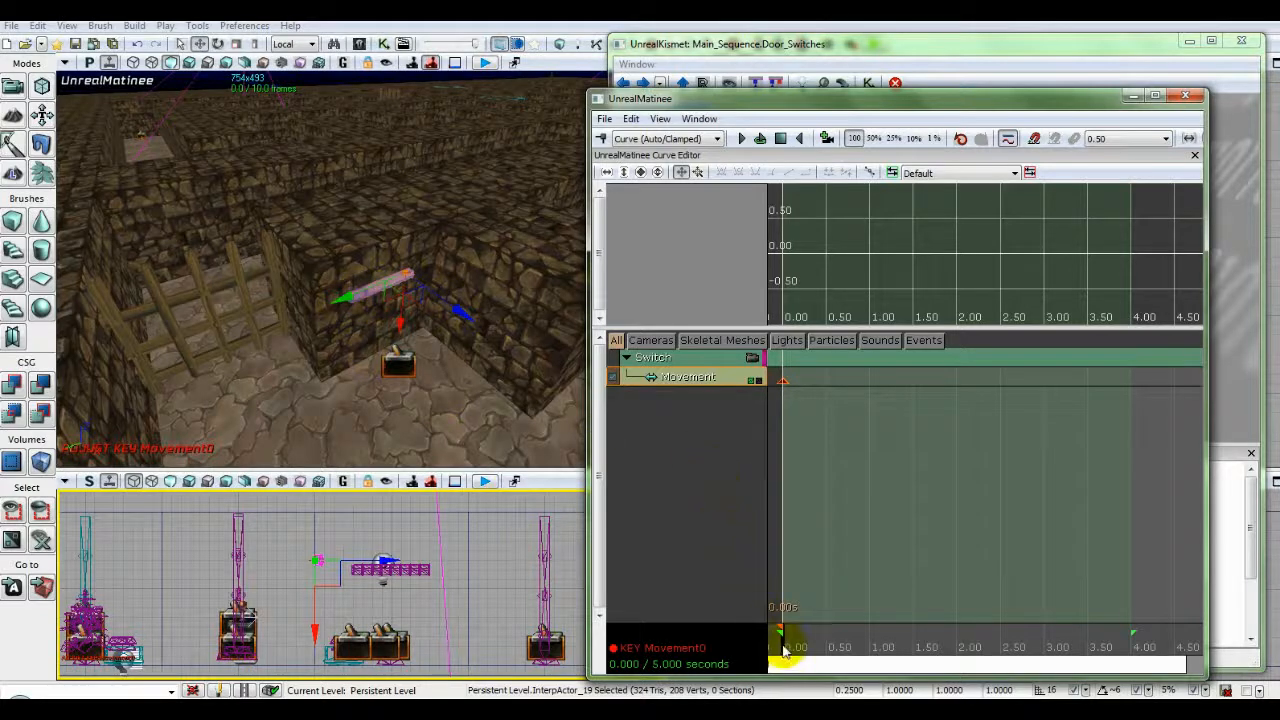
left_click_drag(785, 650, 828, 657)
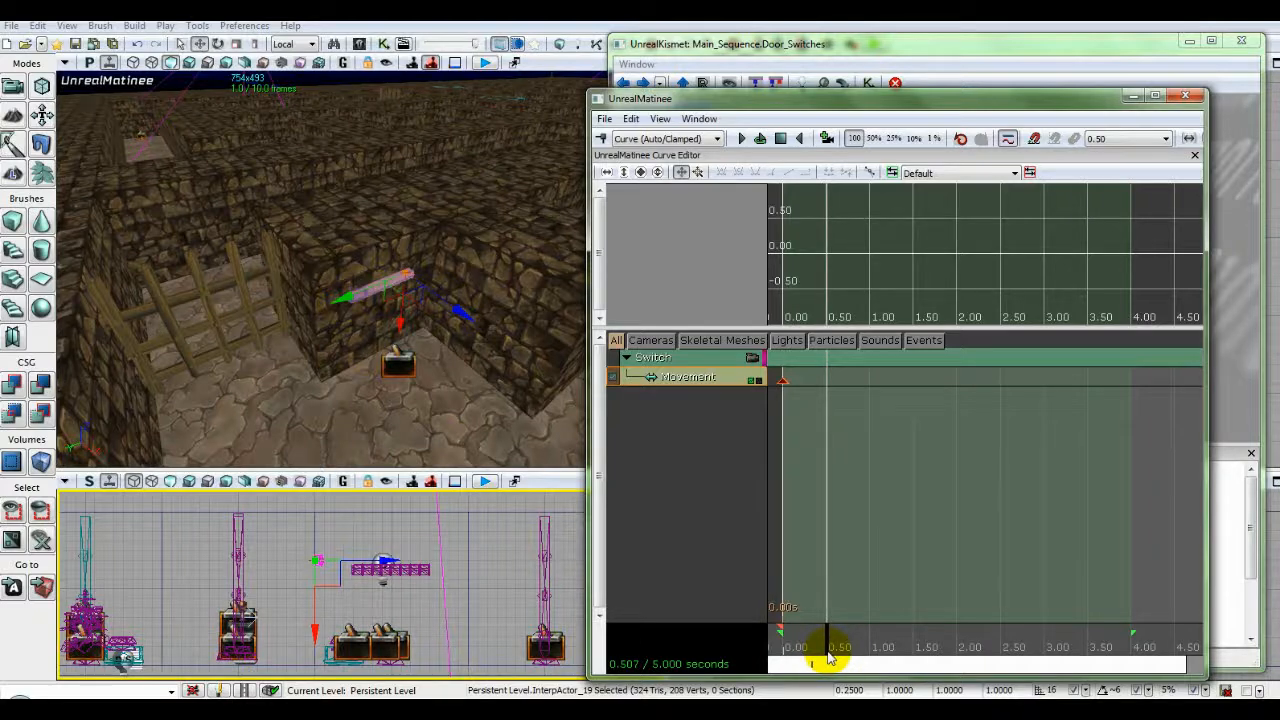
left_click_drag(828, 657, 808, 672)
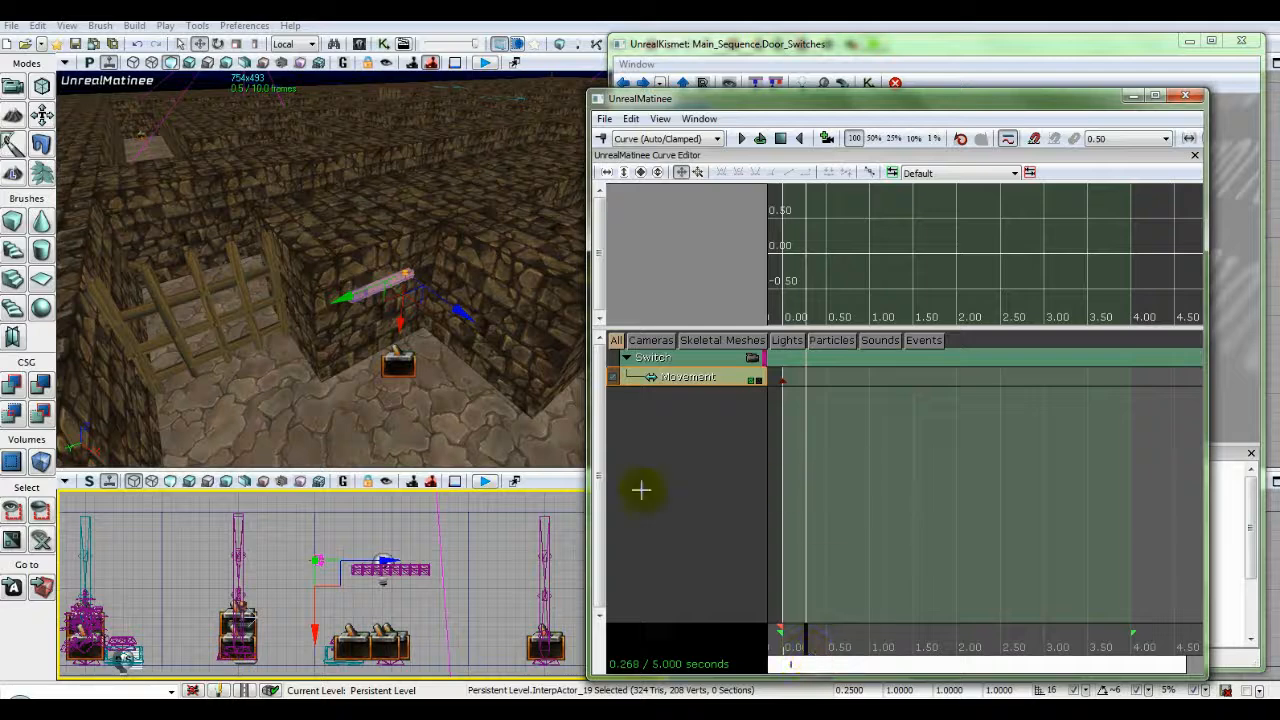
left_click(682, 387)
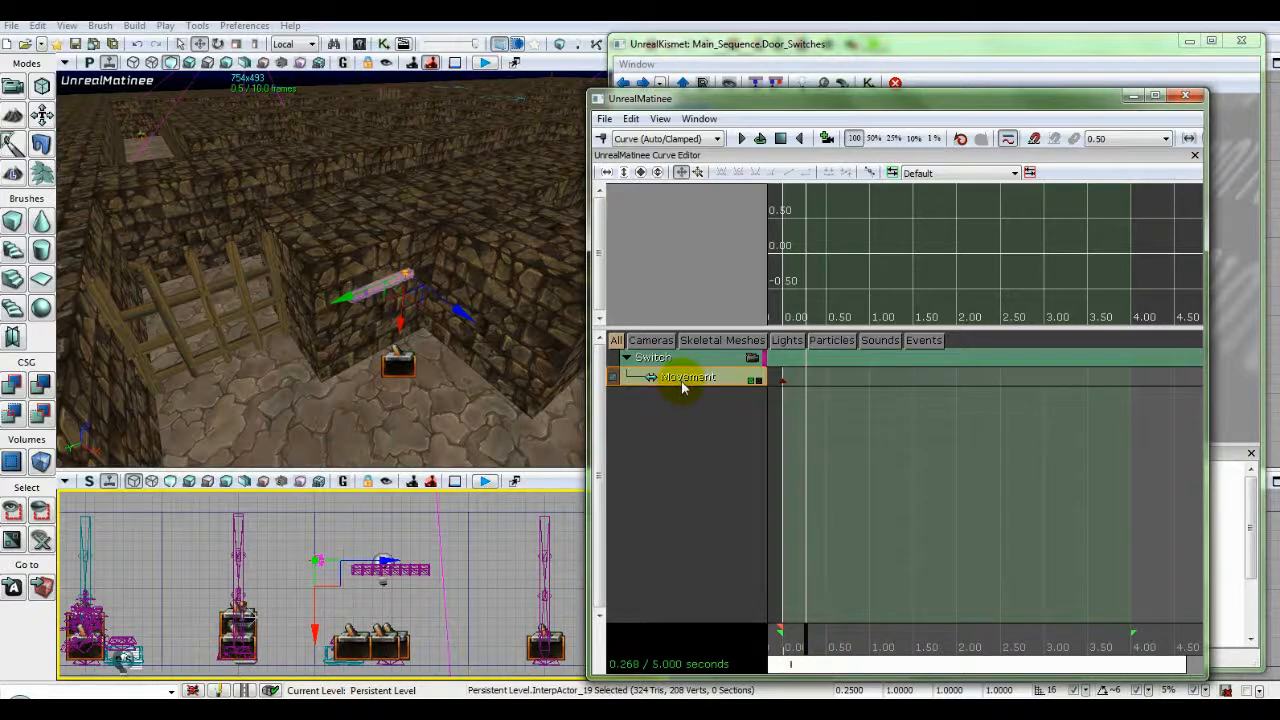
key("Return")
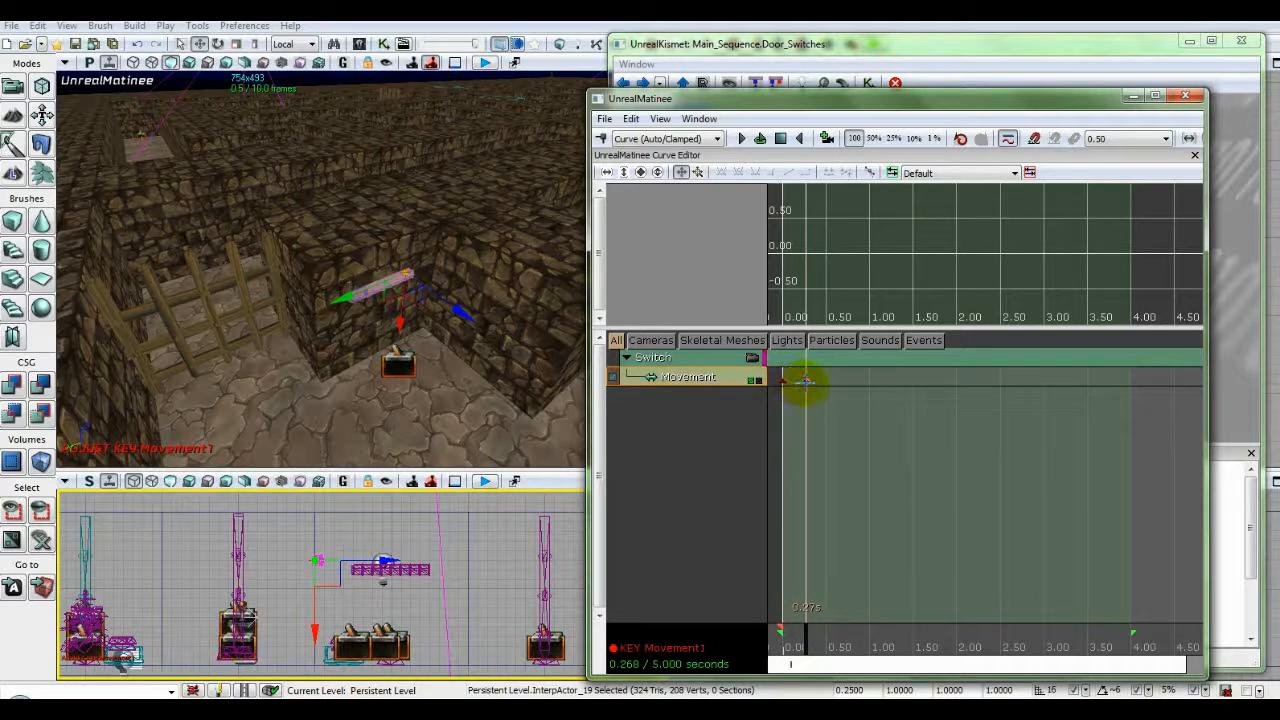
right_click(805, 381)
left_click(810, 392)
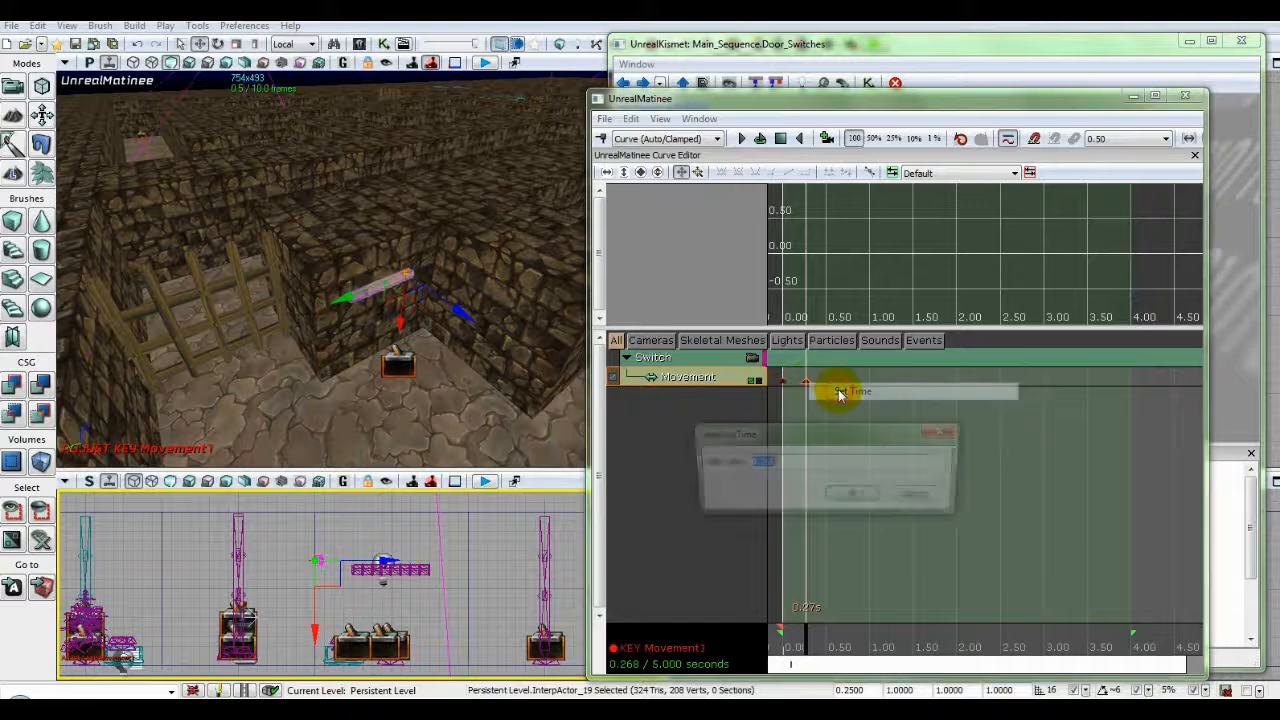
type(".")
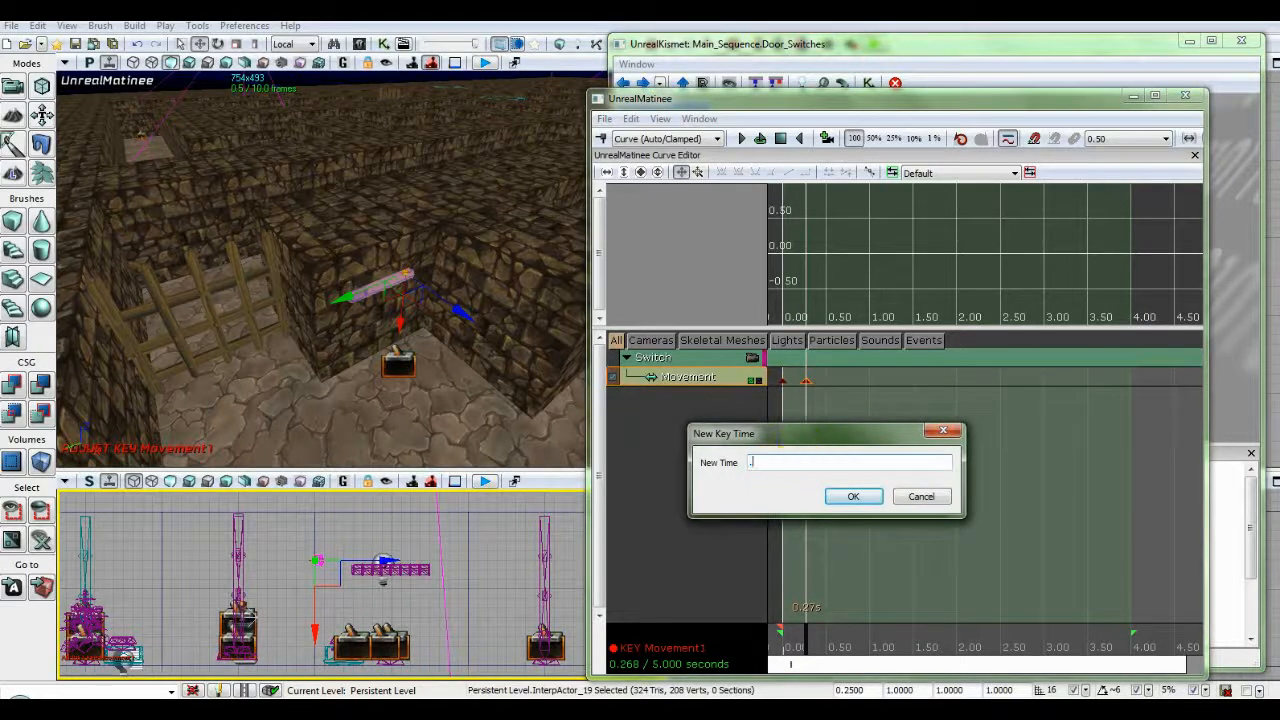
type("25")
key("Return")
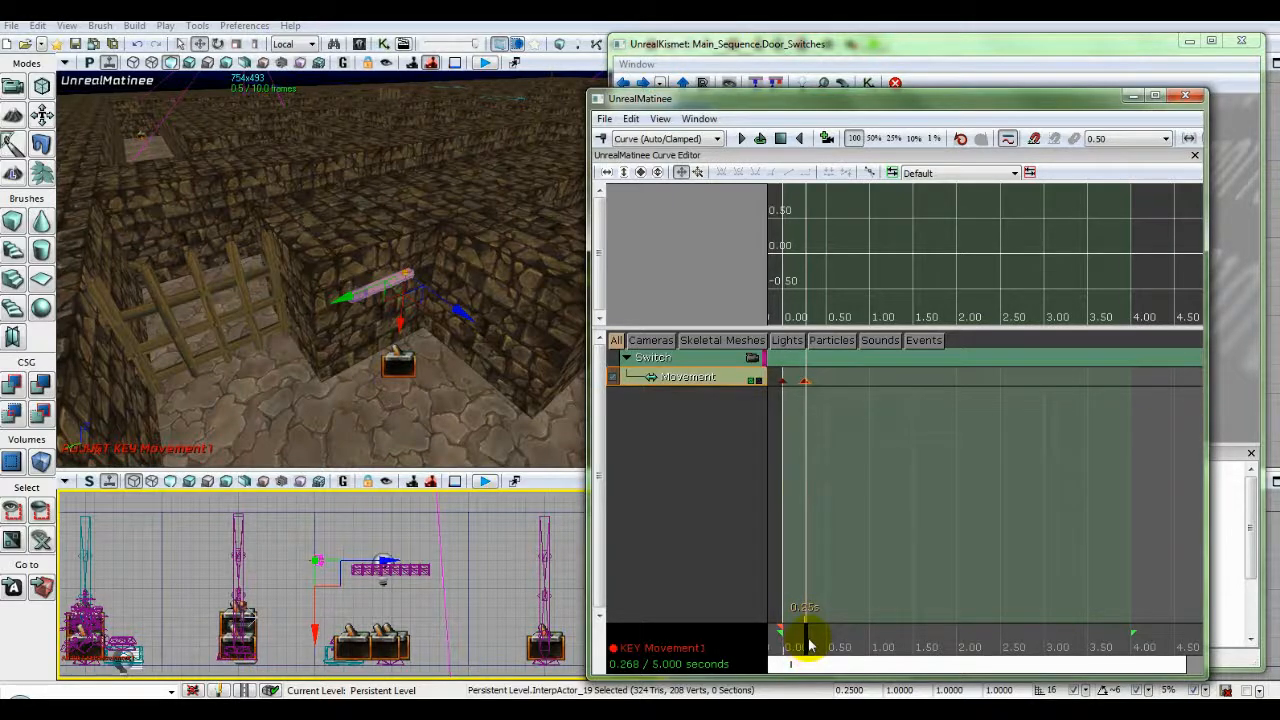
Lower the wall switch to its pulled-down position at the 0.25-second key and play the Matinee to preview the motion.
left_click(805, 381)
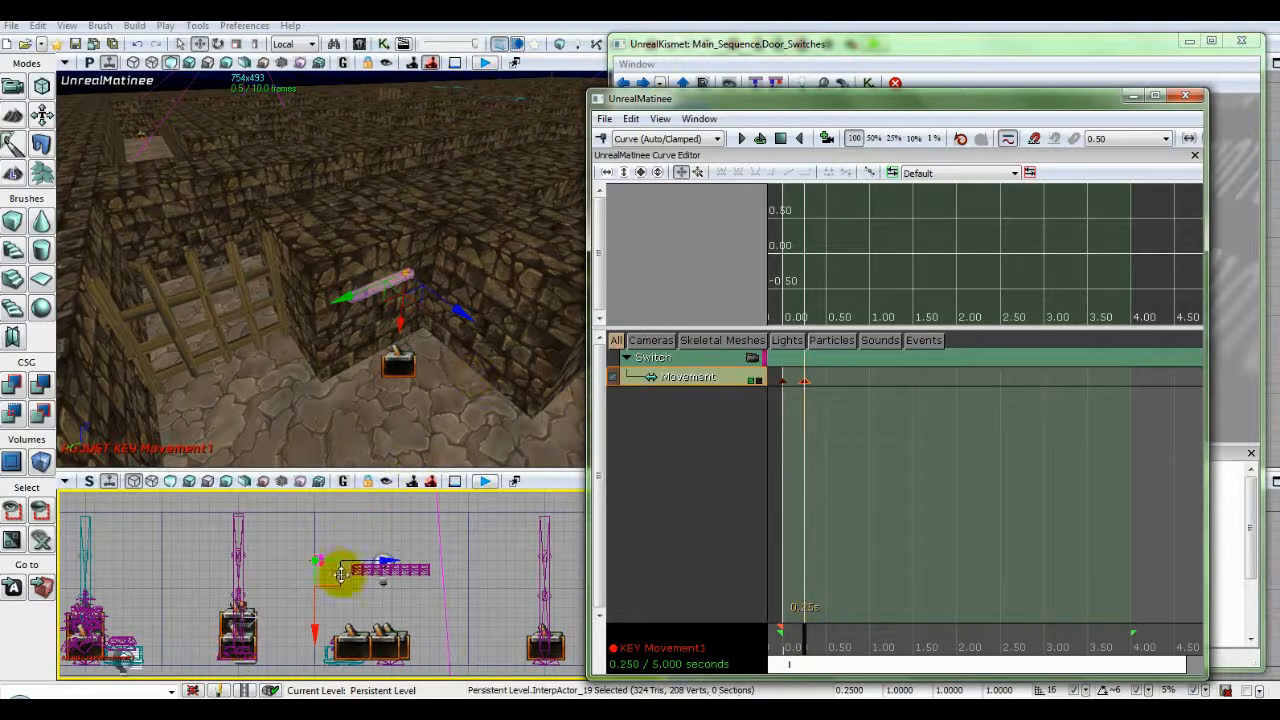
left_click(315, 630)
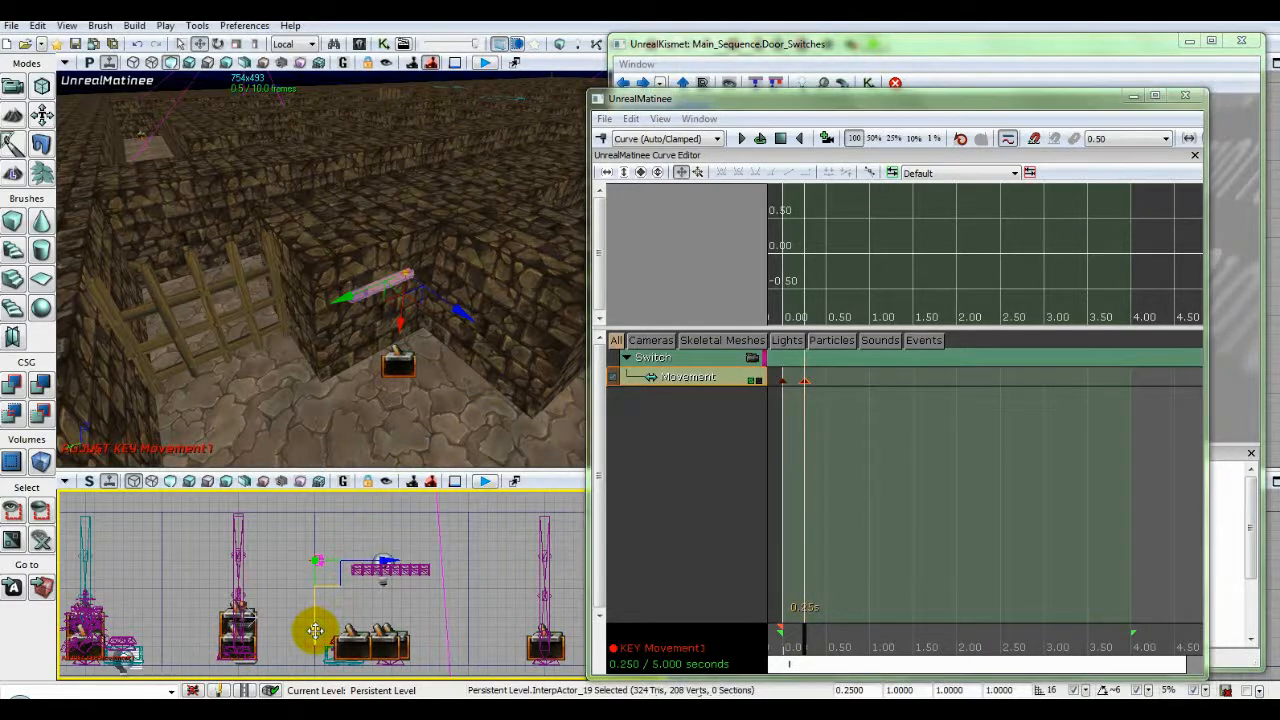
left_click_drag(315, 630, 315, 672)
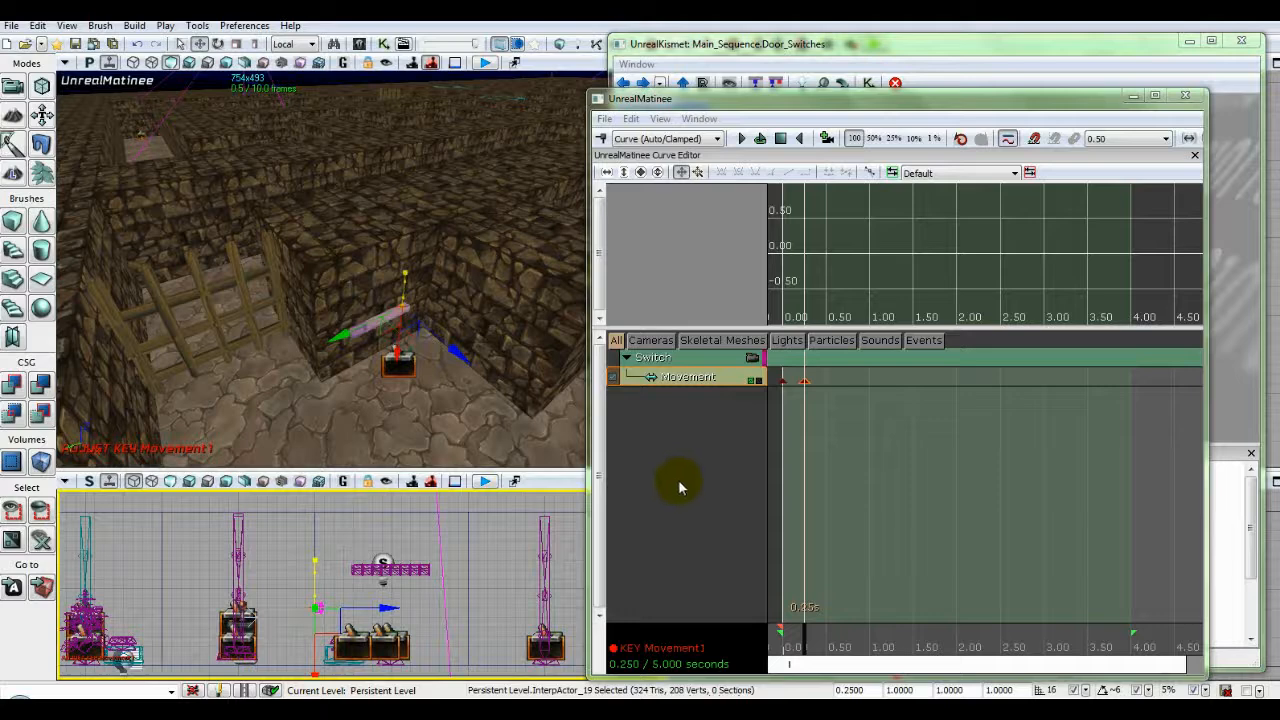
left_click(780, 141)
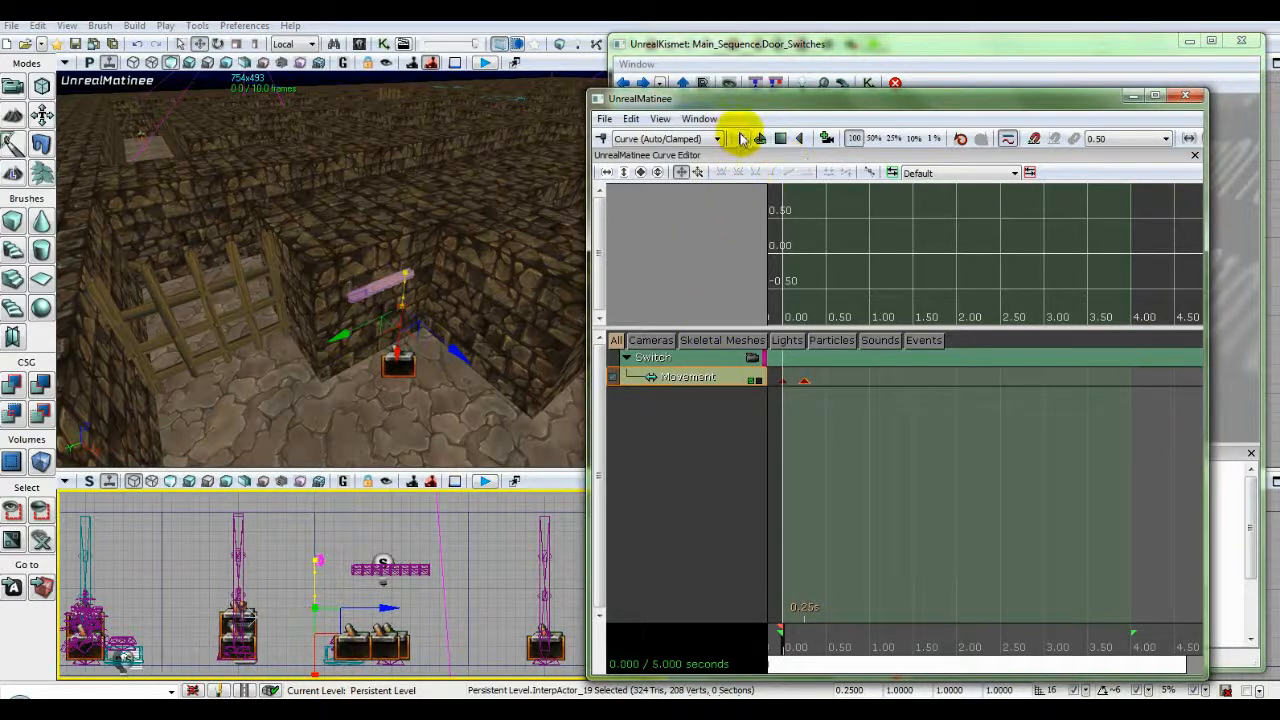
left_click(741, 141)
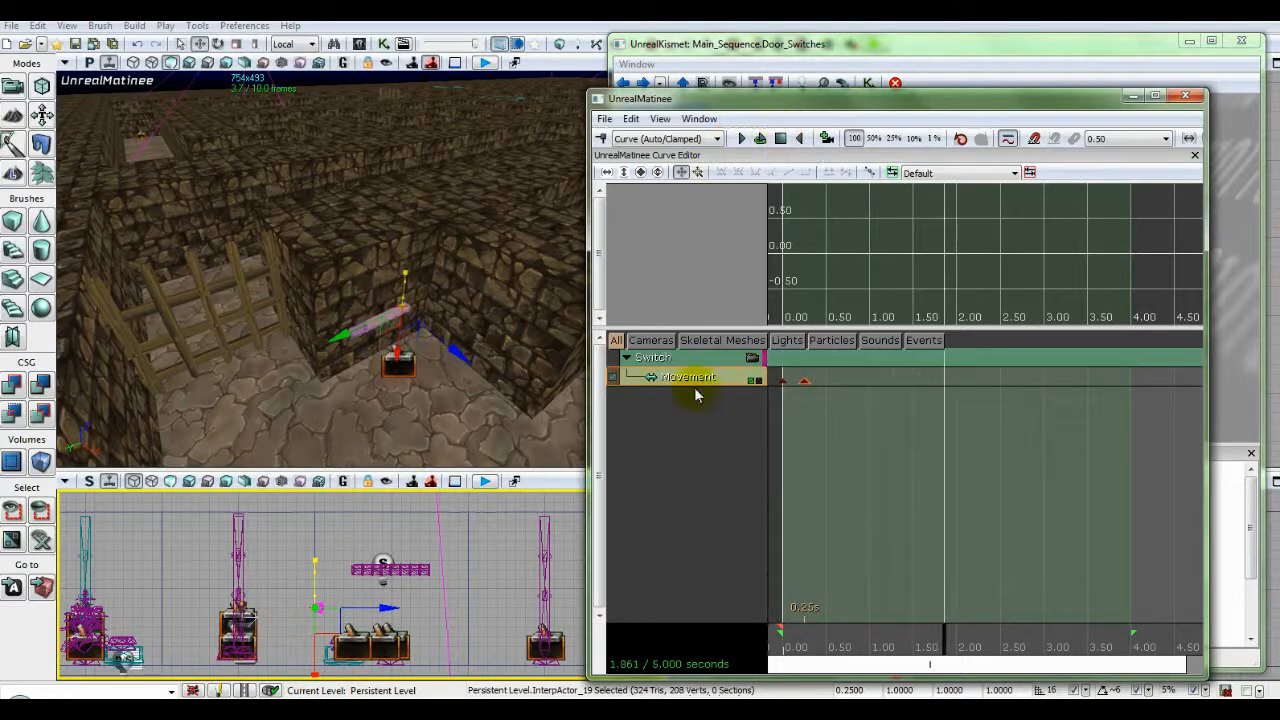
left_click(781, 139)
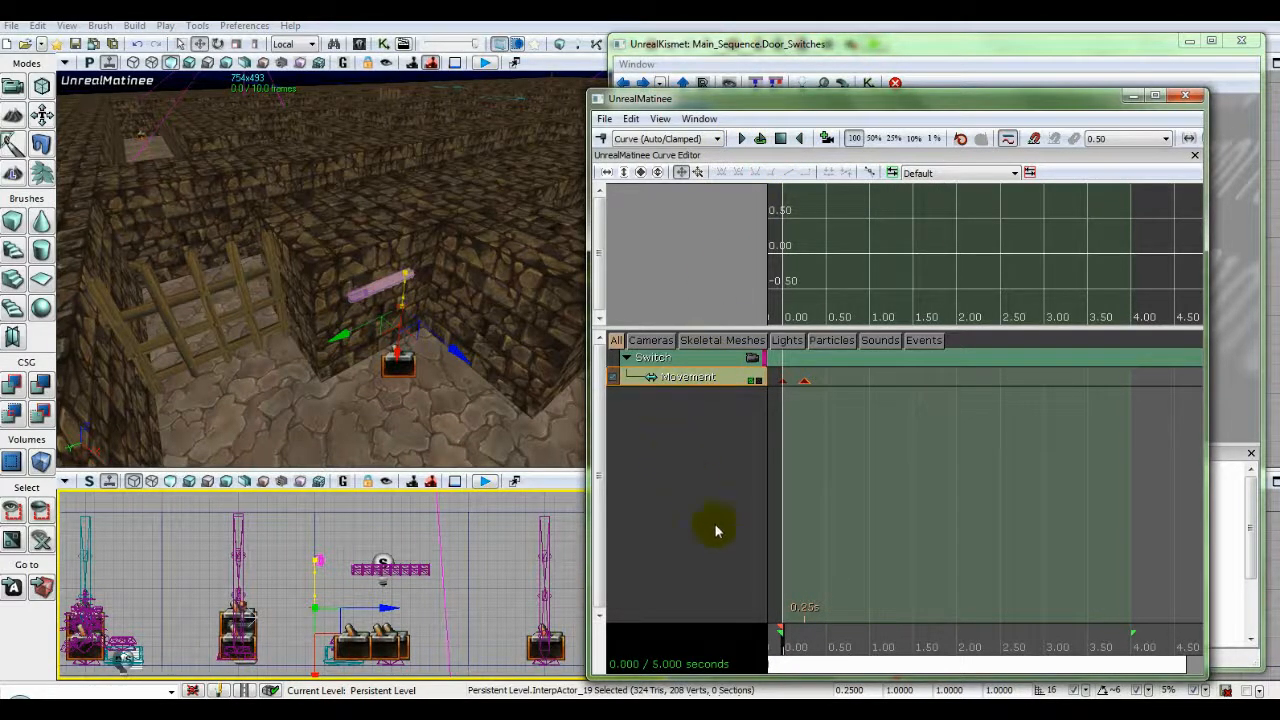
Set the lowered-switch key's time to 0.5 seconds and play the Matinee to check the slower motion.
left_click(805, 380)
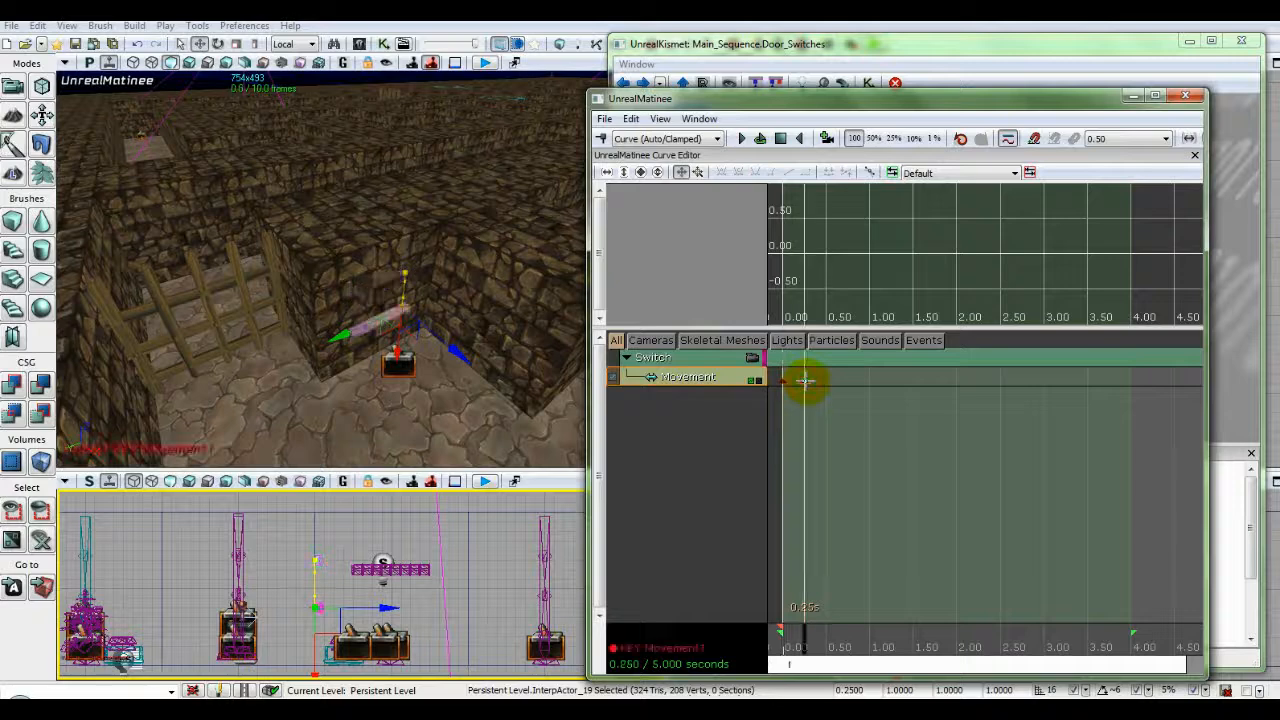
right_click(808, 378)
left_click(829, 391)
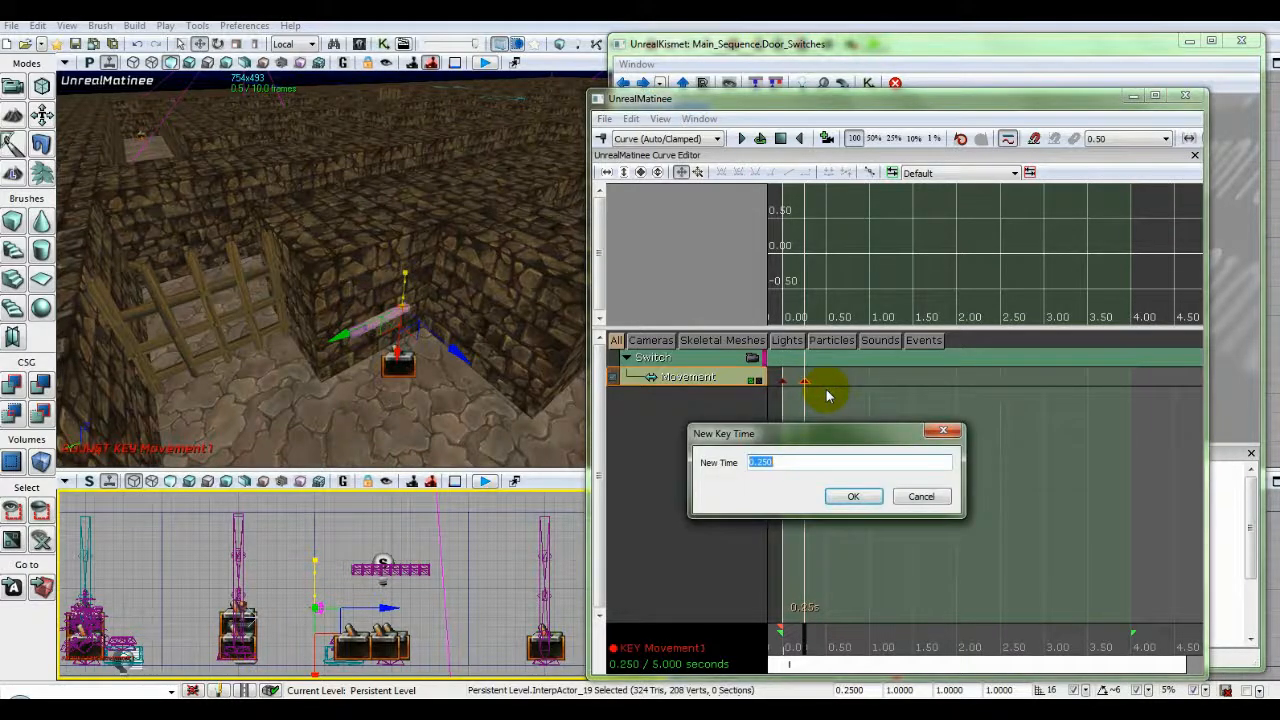
type("0.5")
key("Return")
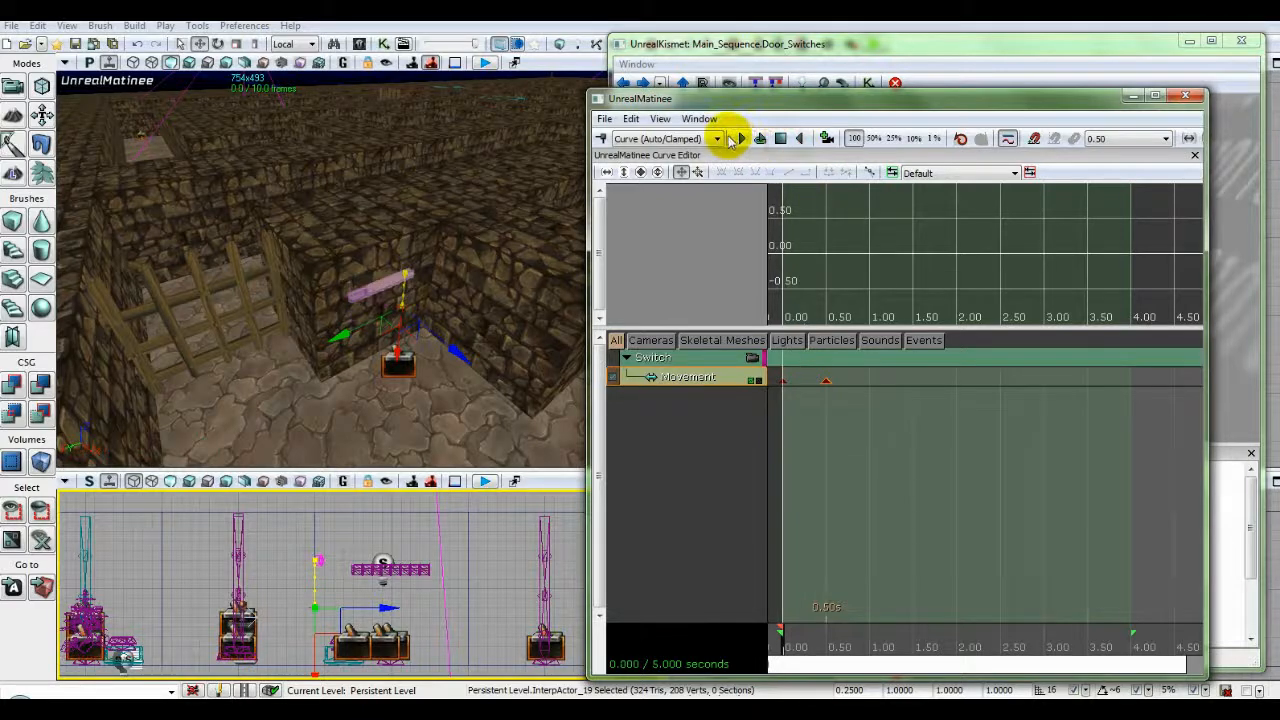
left_click(739, 137)
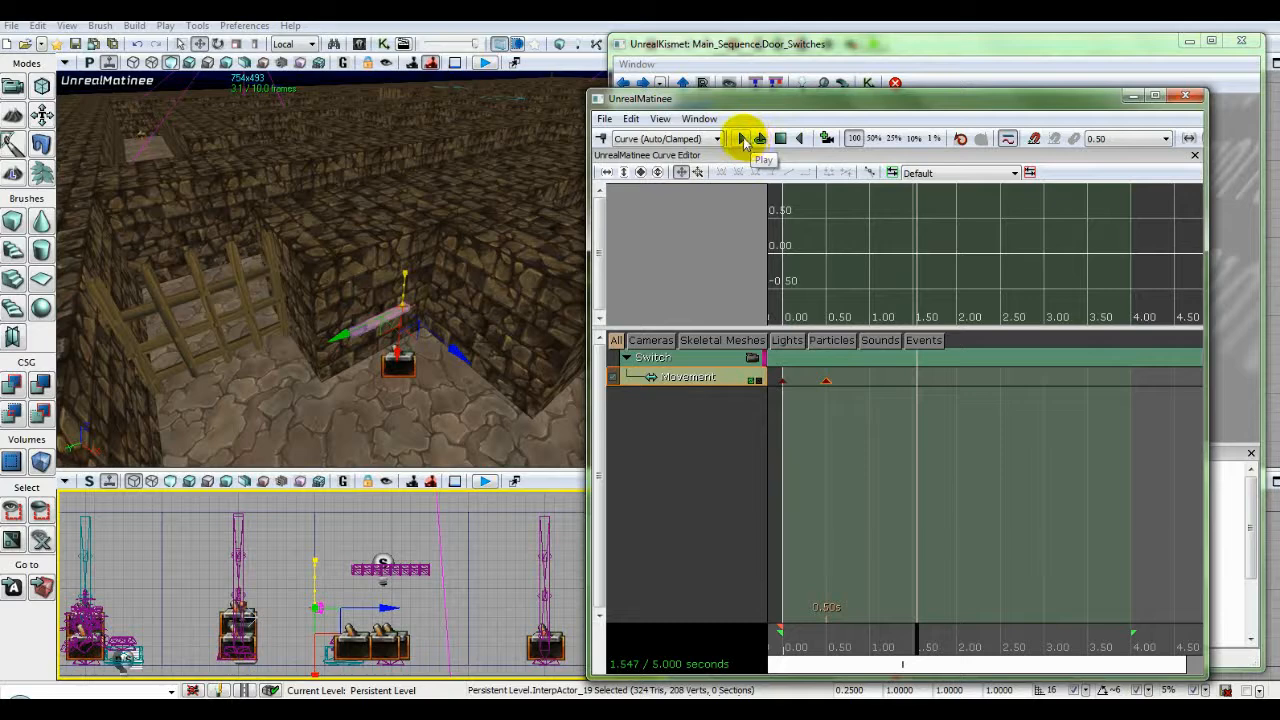
left_click(780, 139)
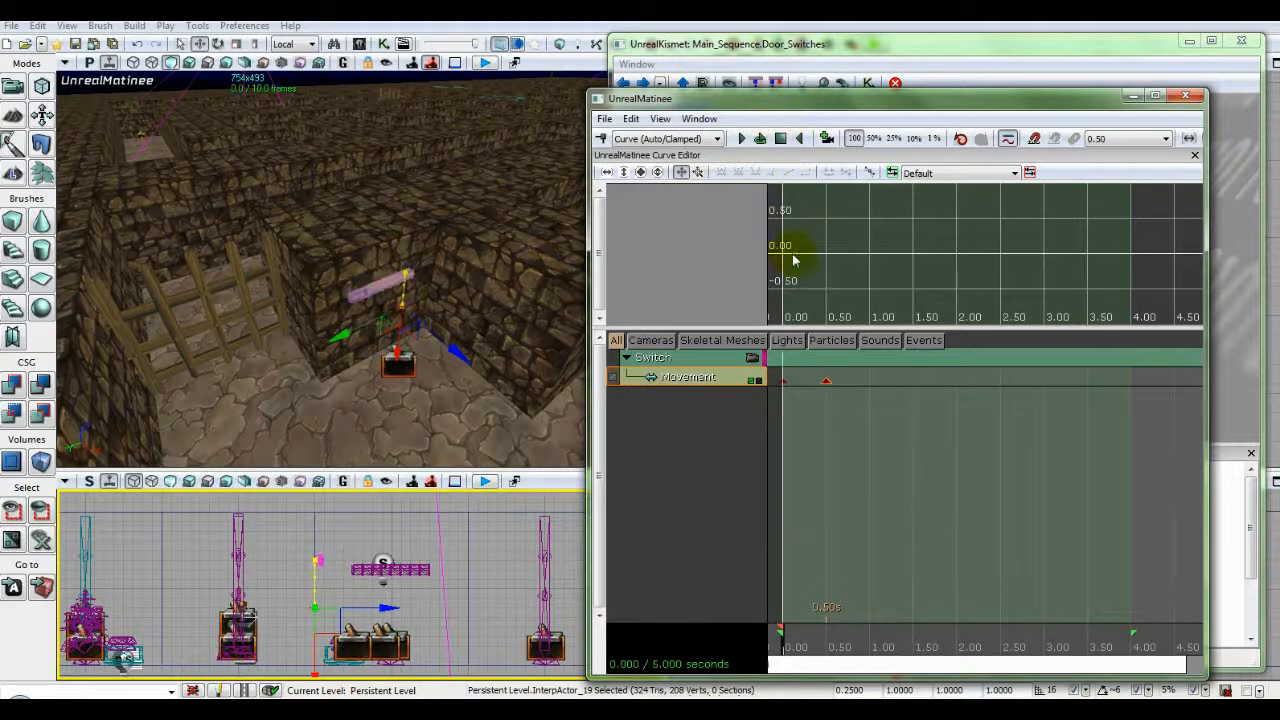
Add another key at 0.50 seconds on the Switch Movement track and reset the Matinee to its start.
left_click(826, 381)
key("Return")
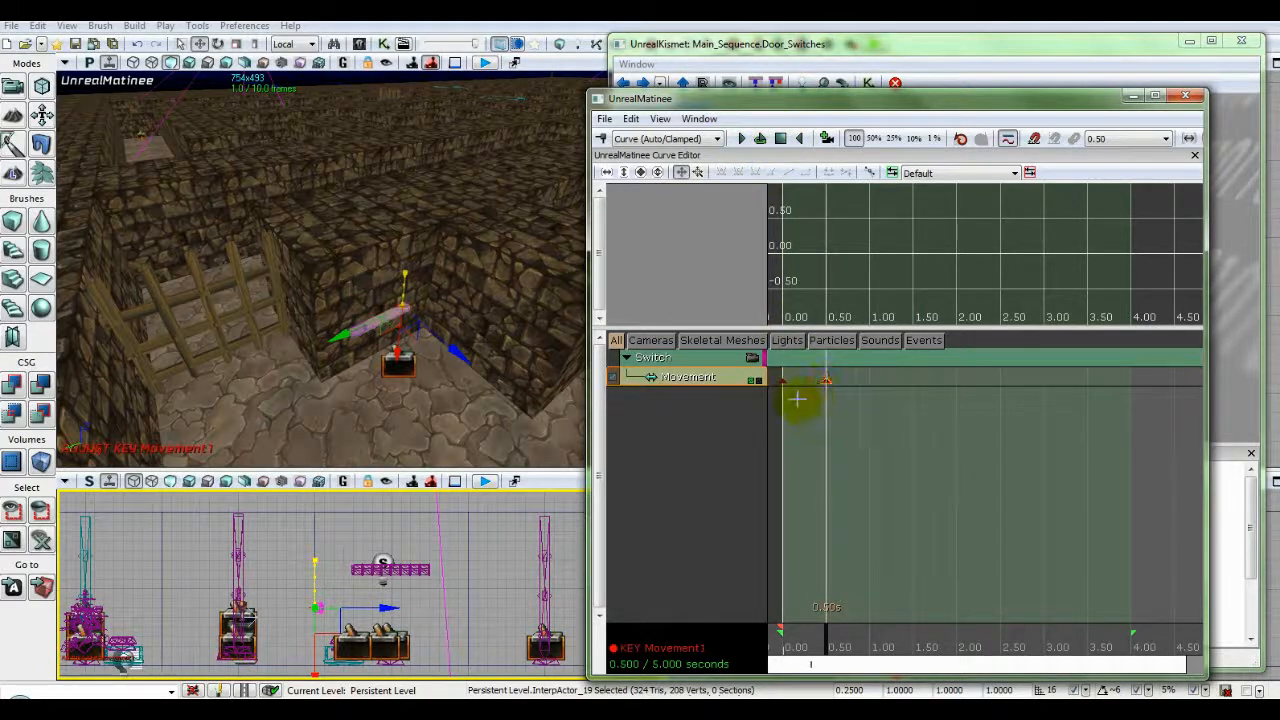
left_click(780, 139)
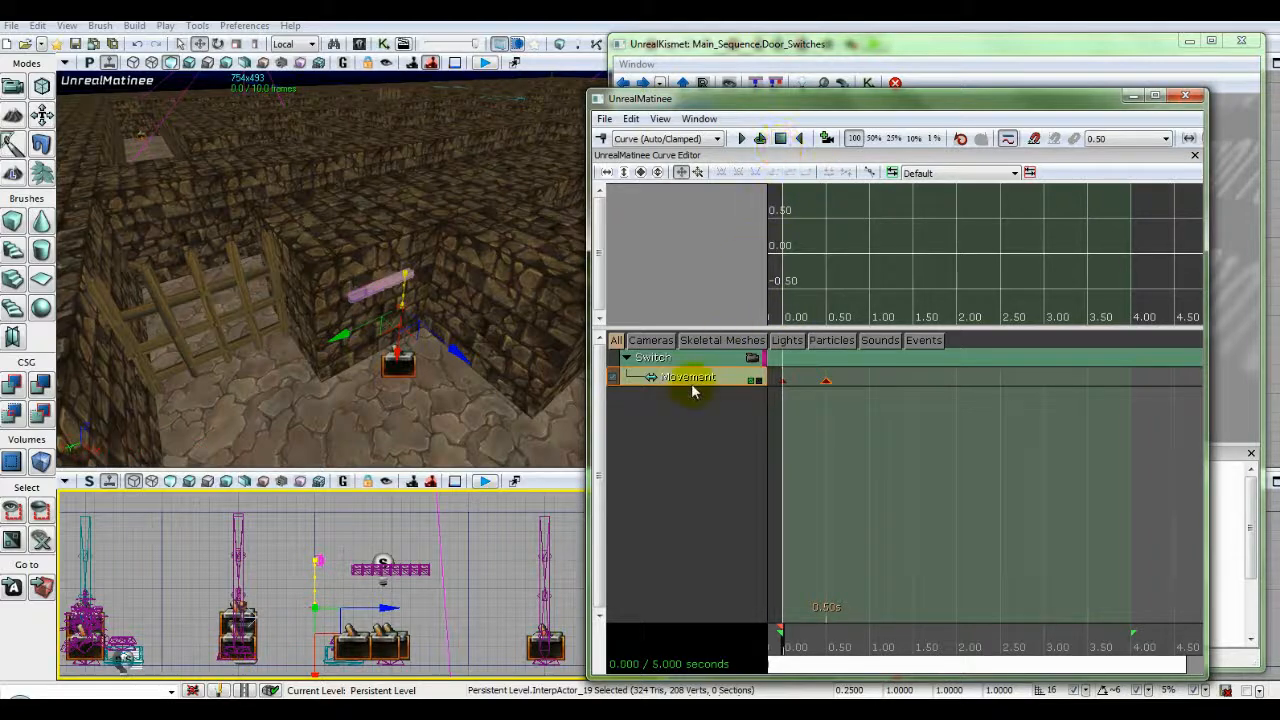
Add a new empty group named Gate for the wooden gate and give it a Movement track.
left_click(217, 325)
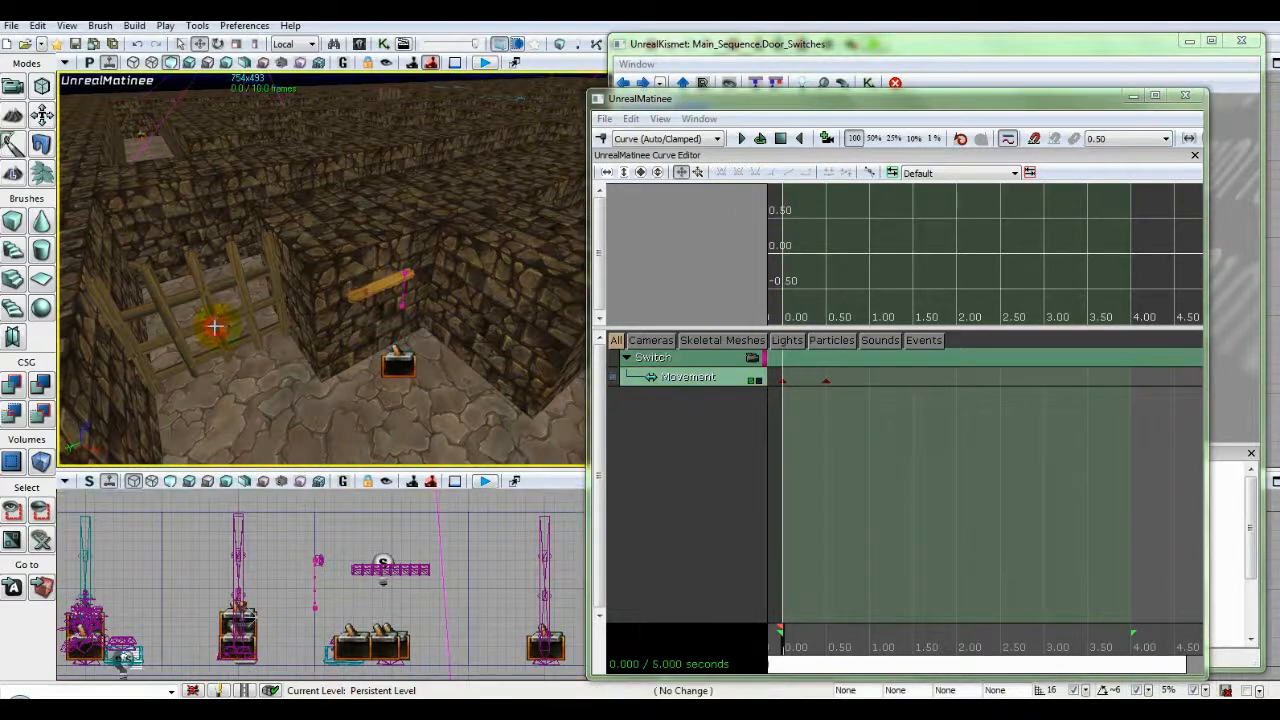
left_click(214, 325)
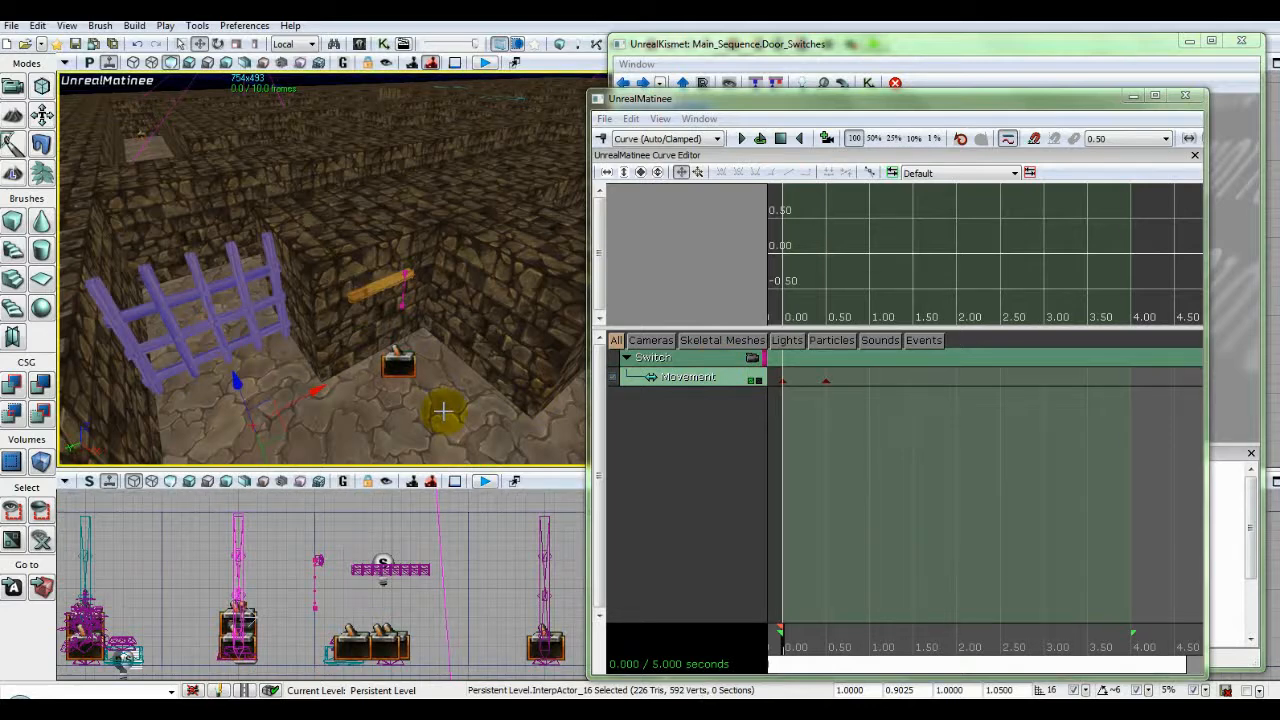
right_click(657, 392)
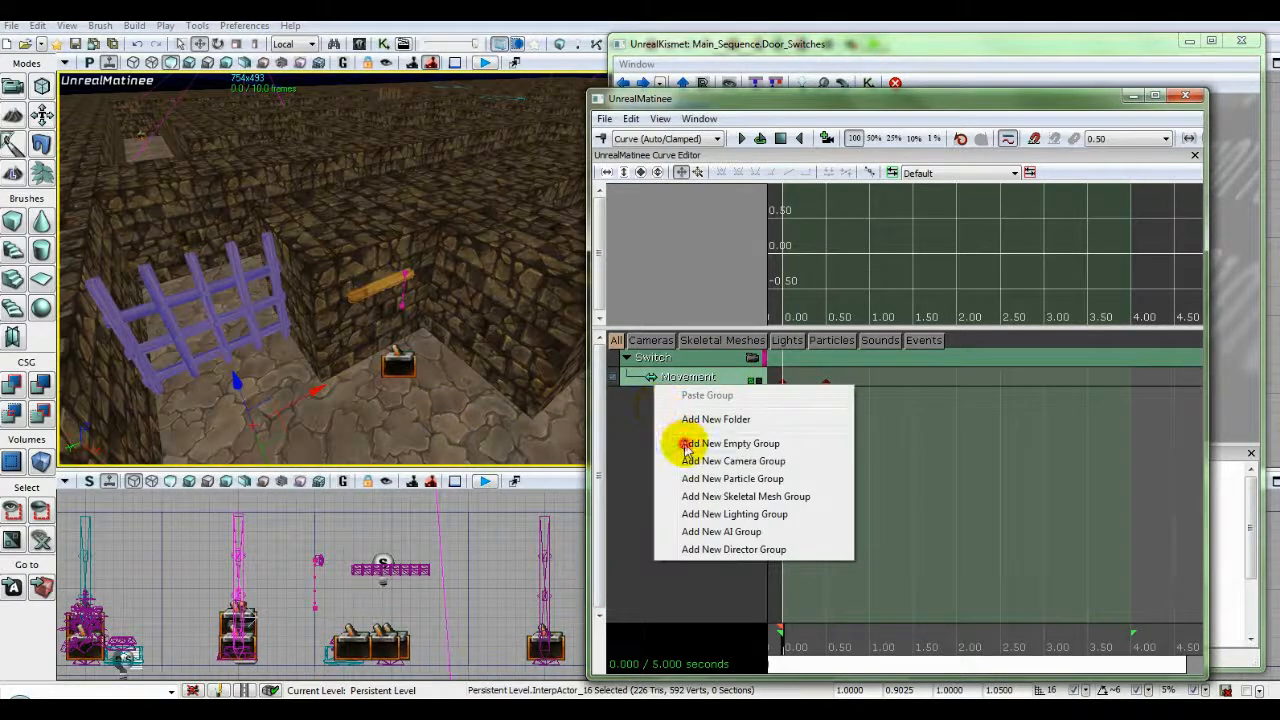
left_click(687, 444)
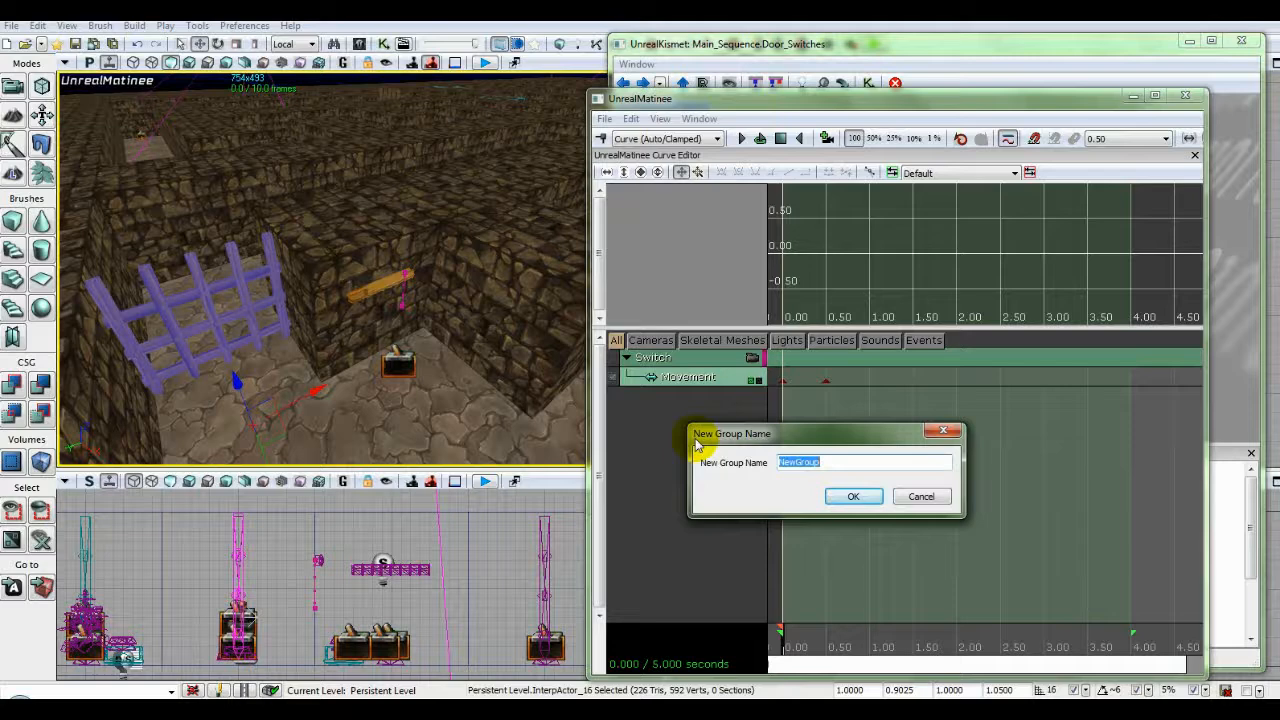
type("Gate")
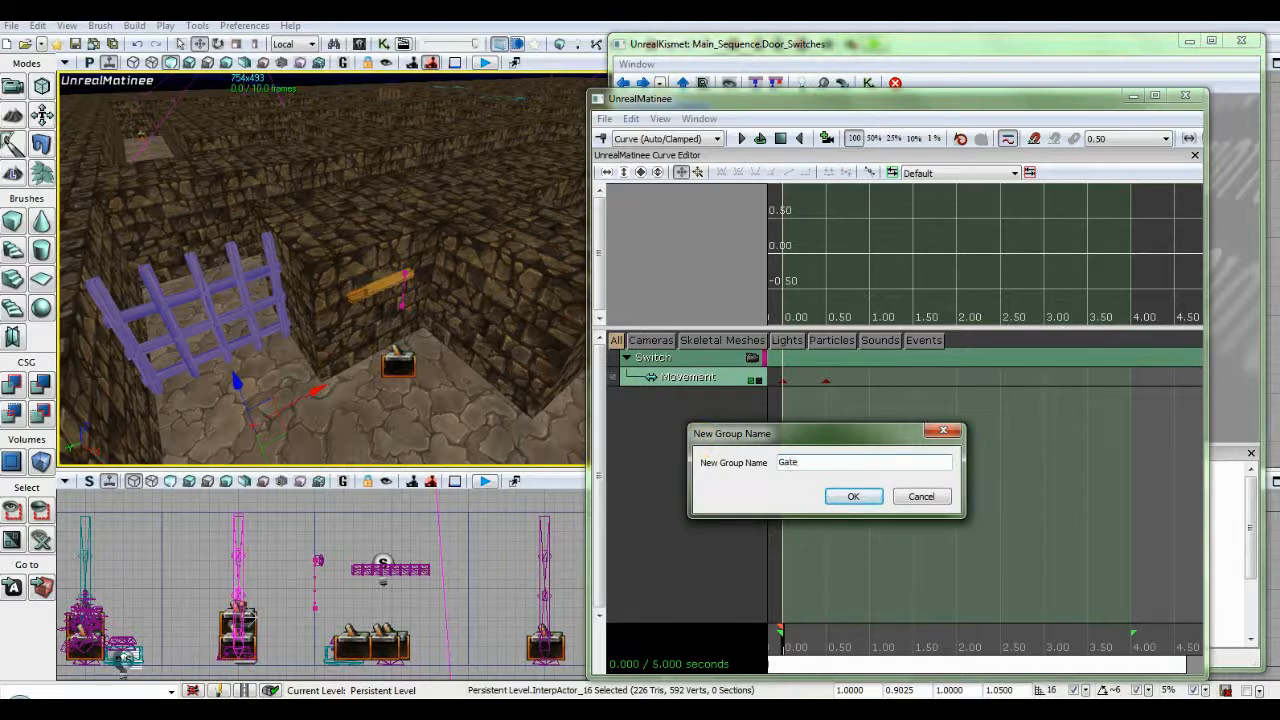
key("Return")
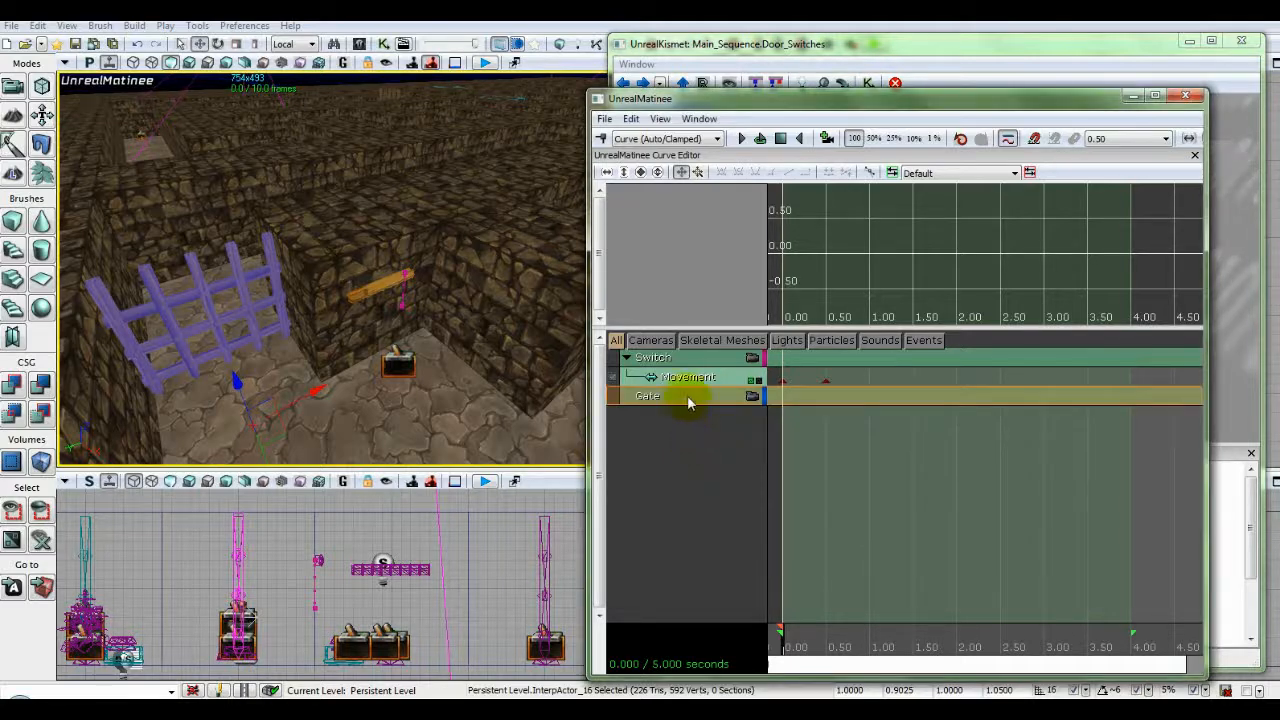
right_click(689, 395)
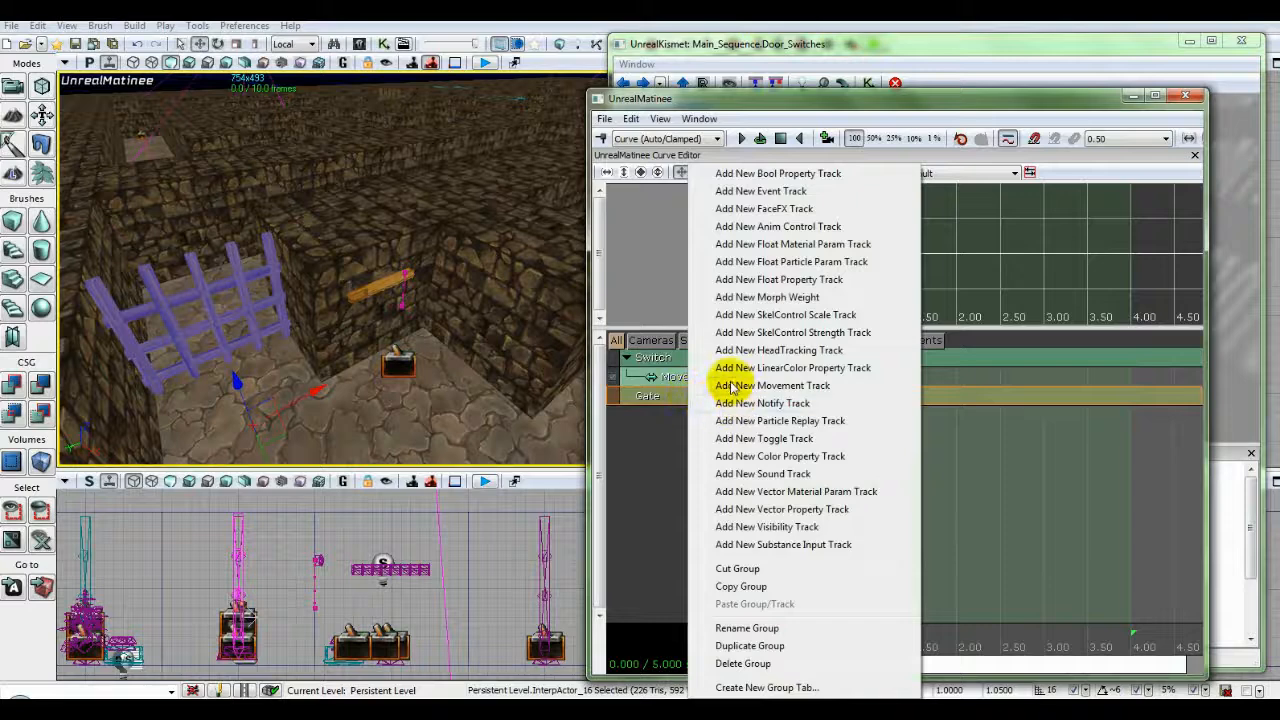
left_click(725, 385)
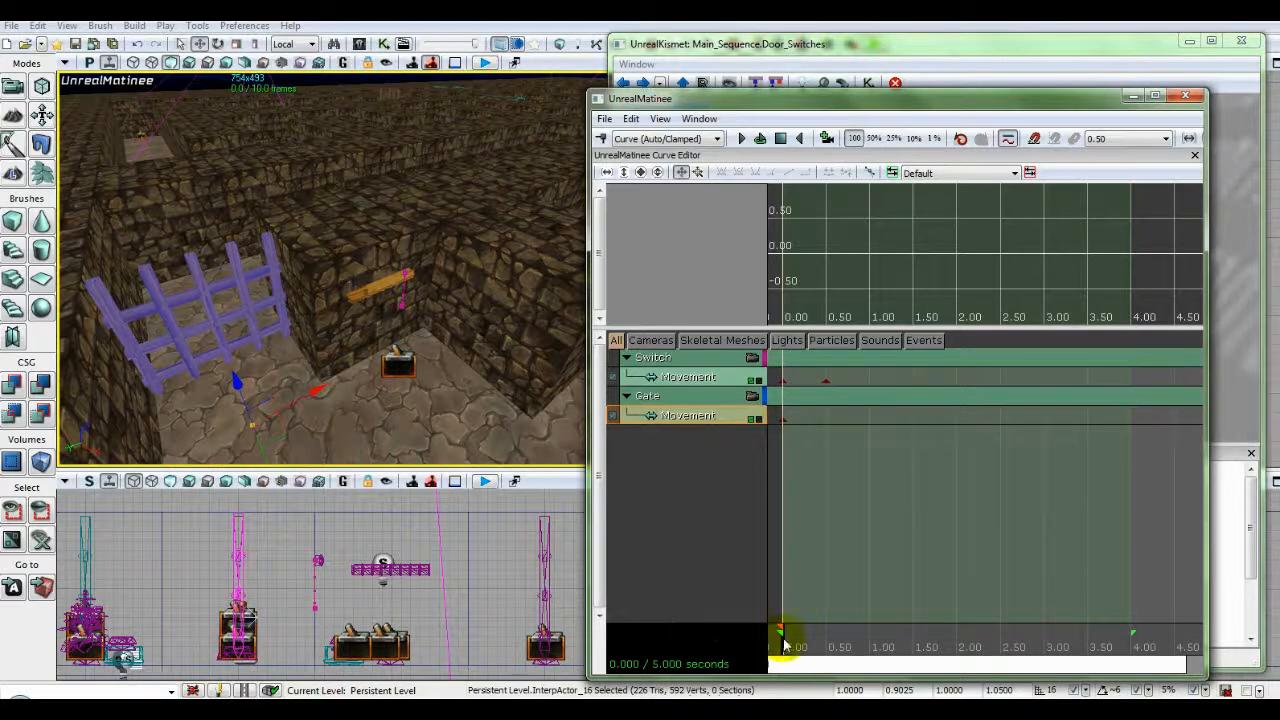
Set the time of the selected 0.50-second key on the Switch Movement track to 0.25 seconds.
left_click(825, 380)
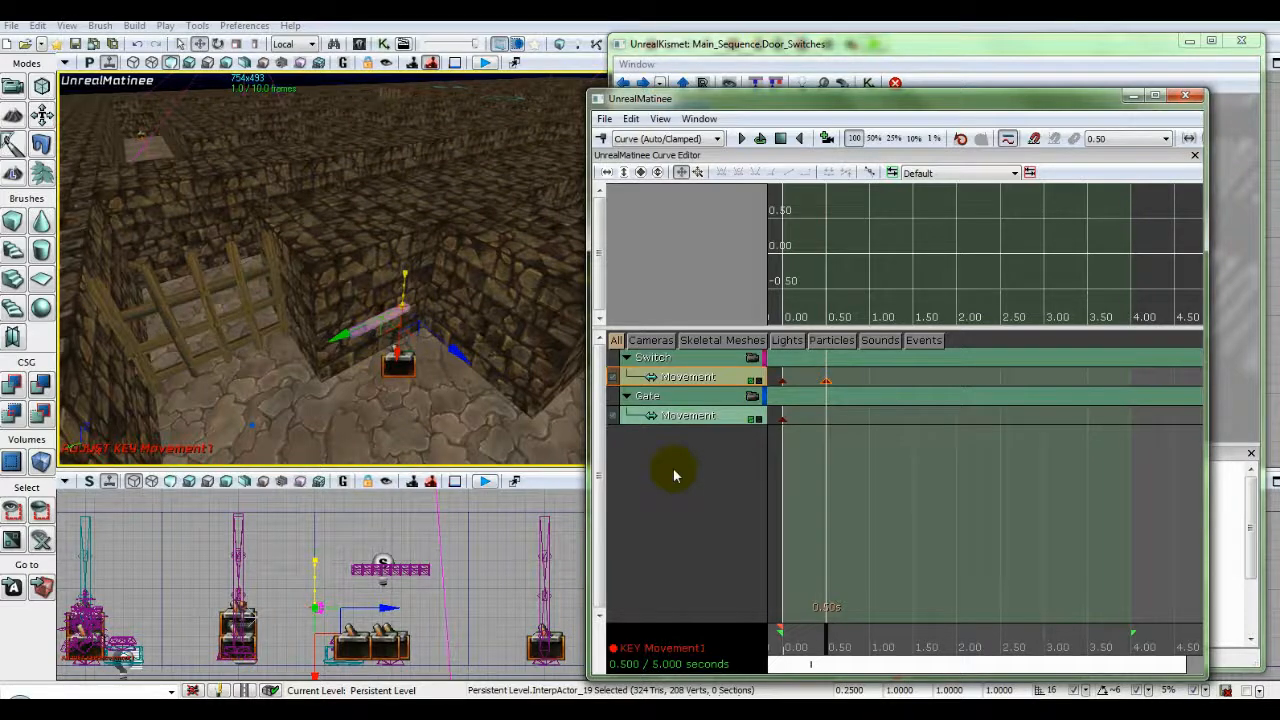
left_click(686, 418)
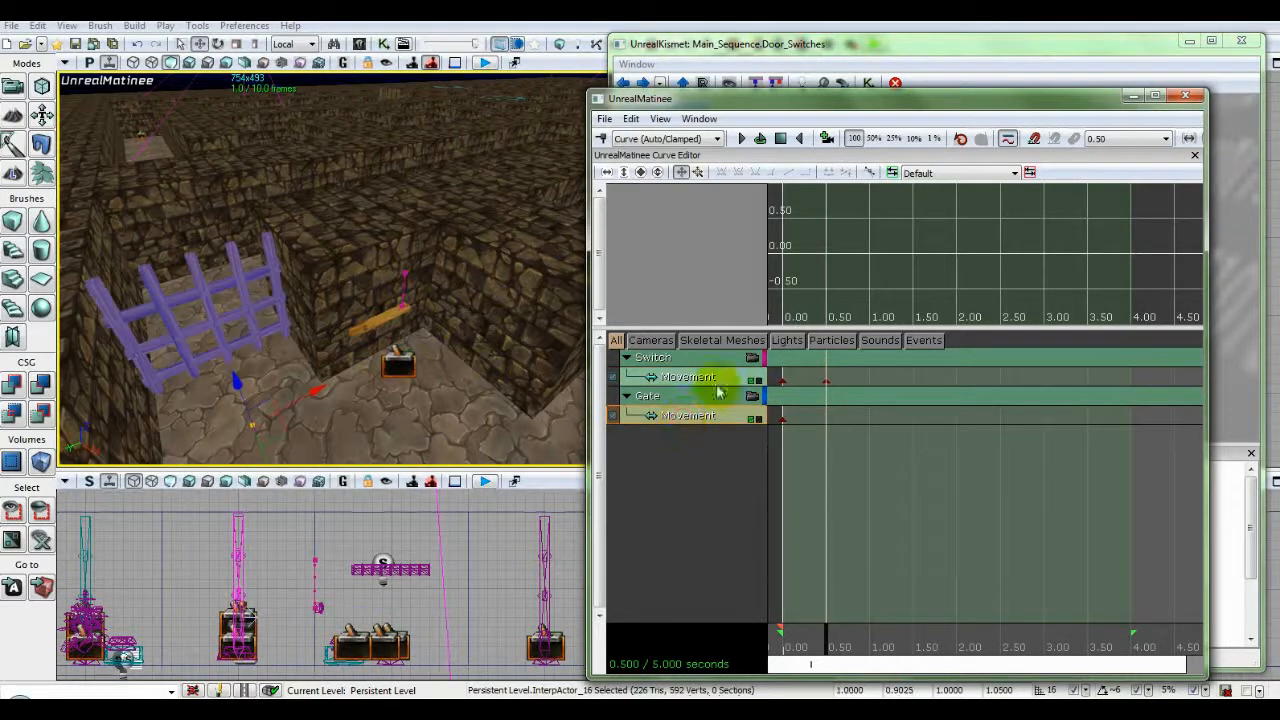
left_click(826, 380)
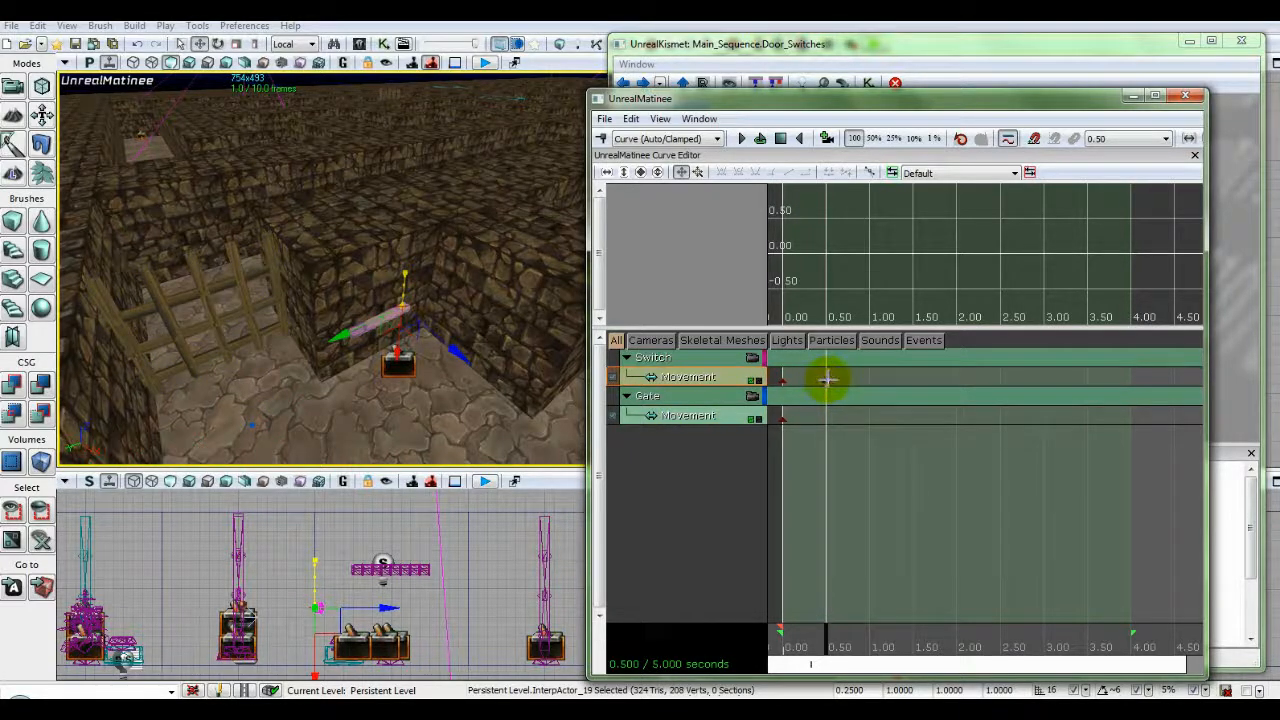
left_click(826, 380)
right_click(826, 380)
left_click(850, 389)
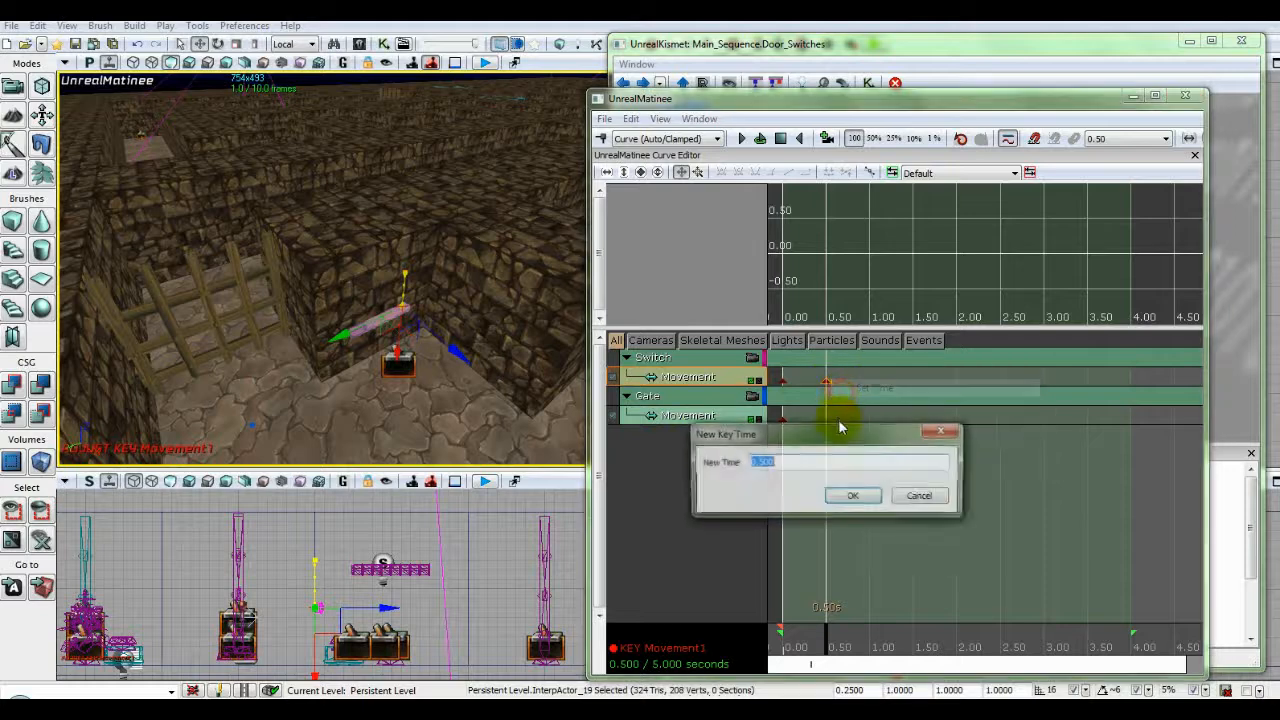
key("BackSpace")
type("0.25")
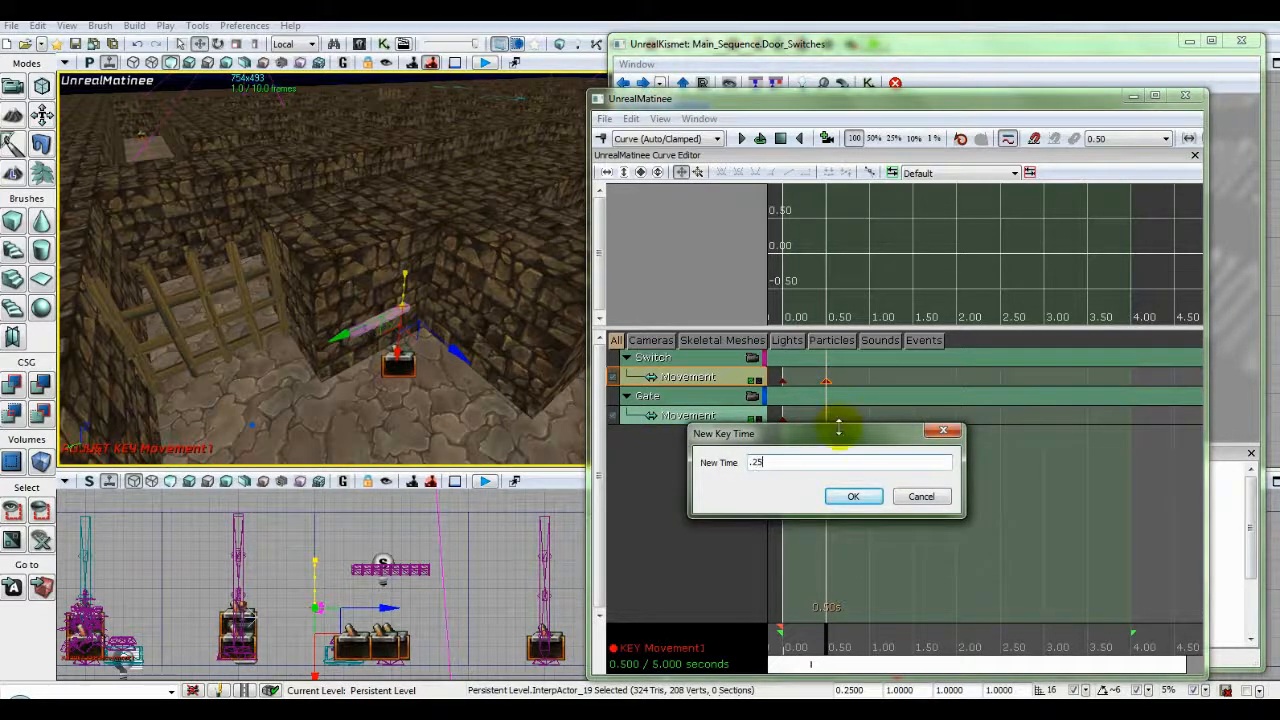
key("Return")
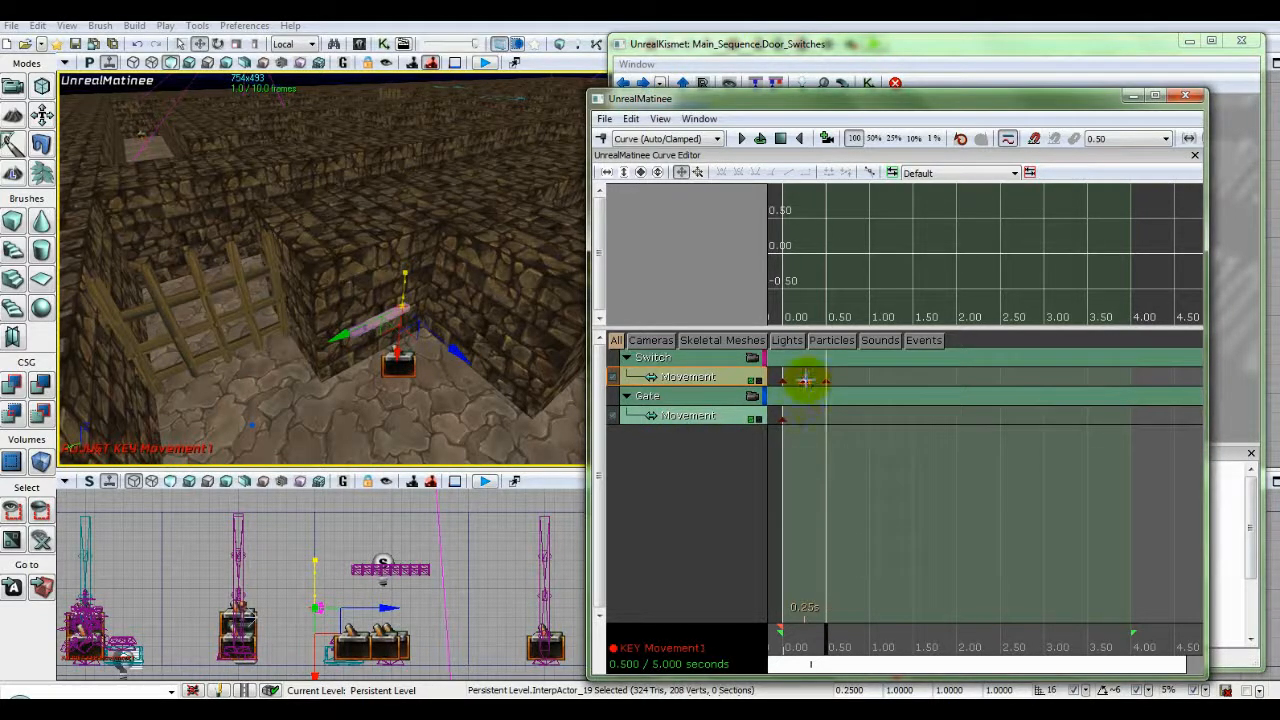
Delete the 0.25-second key from the Switch Movement track and select the 0.50-second key.
right_click(806, 380)
left_click(826, 453)
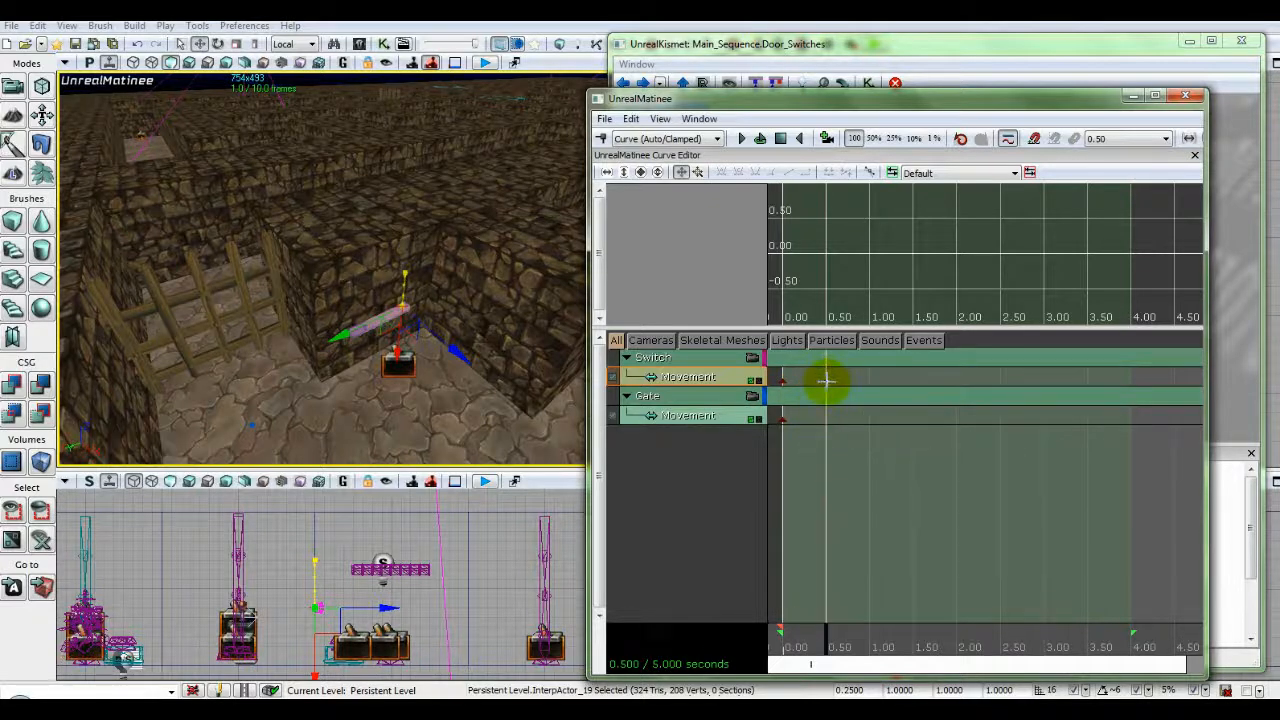
left_click(827, 381)
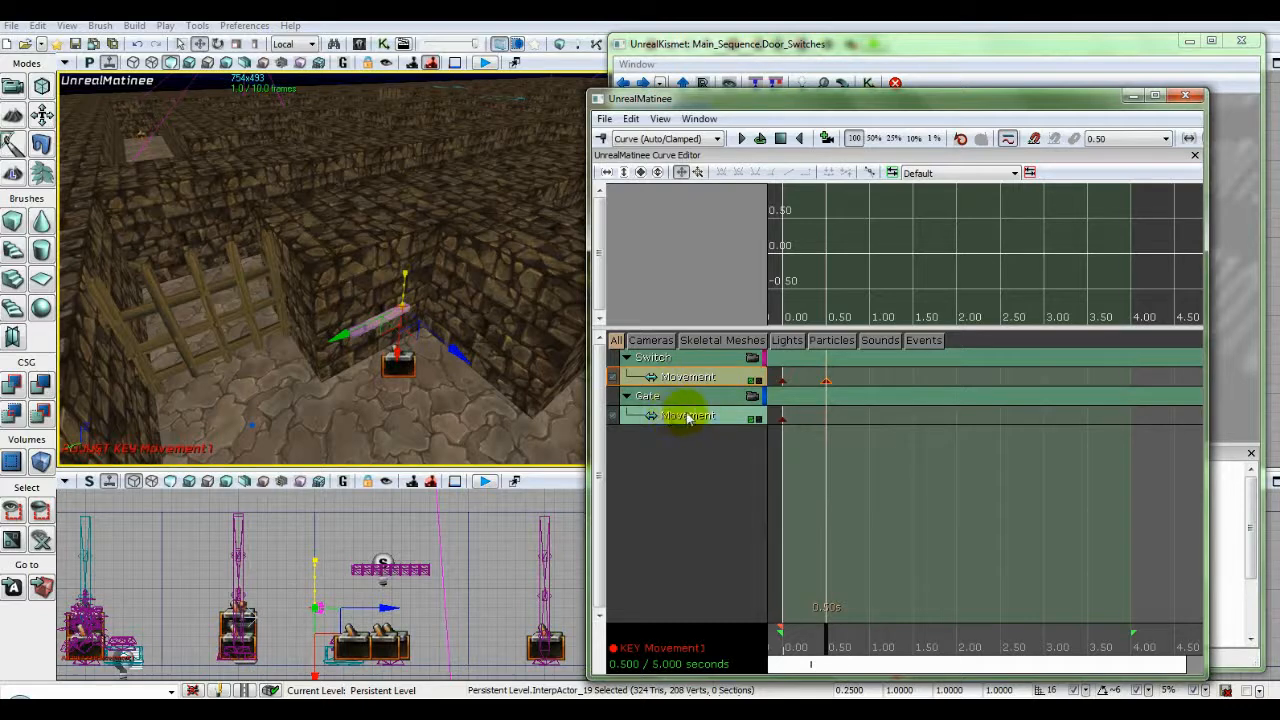
Add keys at 0.50 and 1.5 seconds to the Gate group's Movement track.
left_click(685, 418)
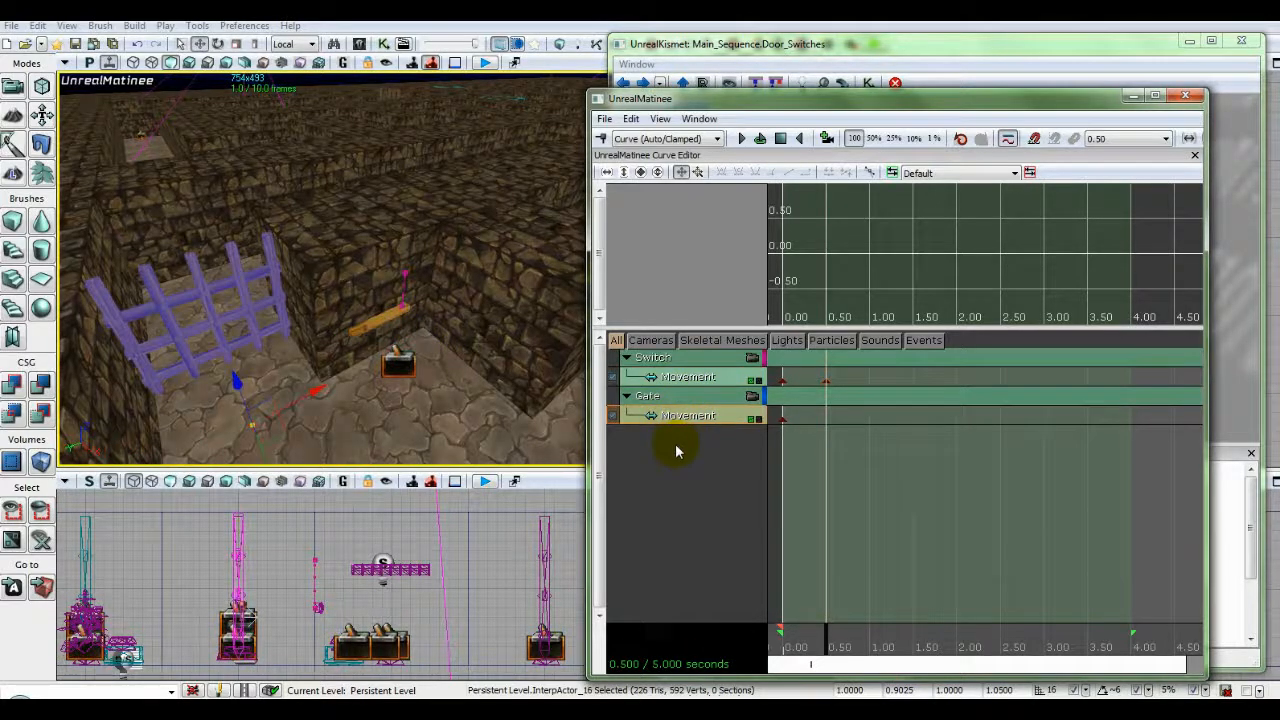
key("Return")
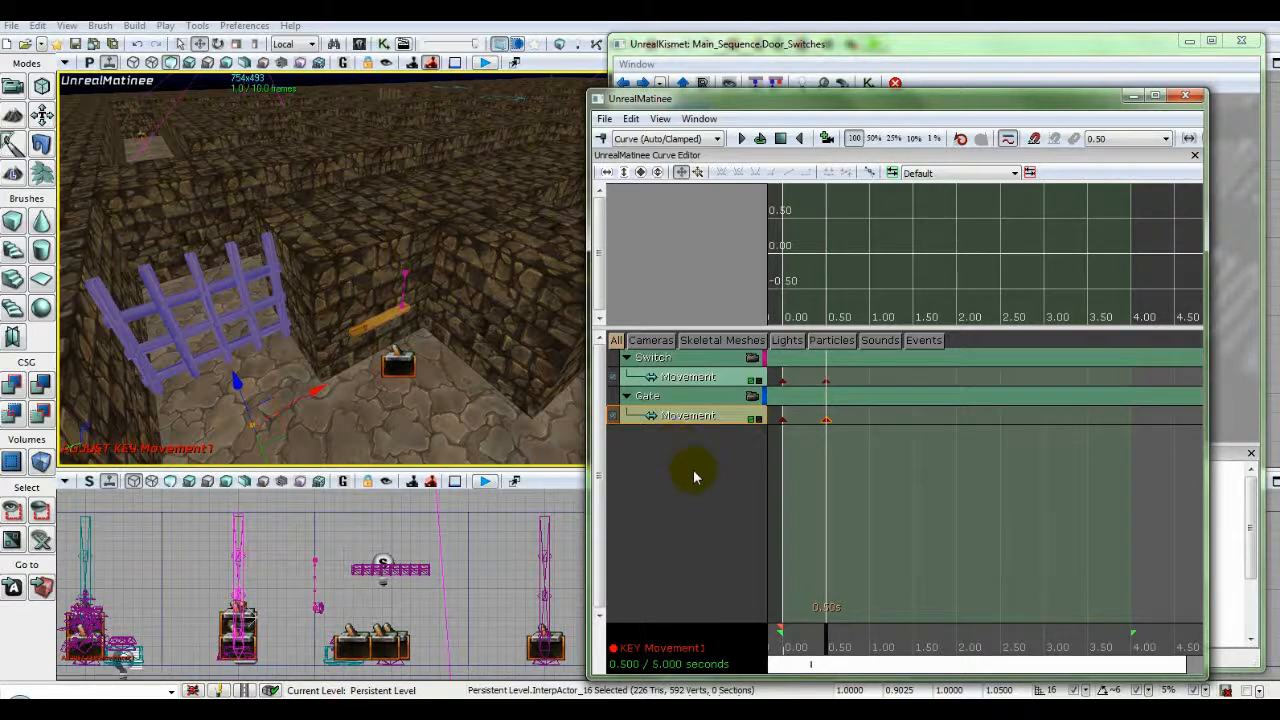
left_click_drag(822, 638, 914, 655)
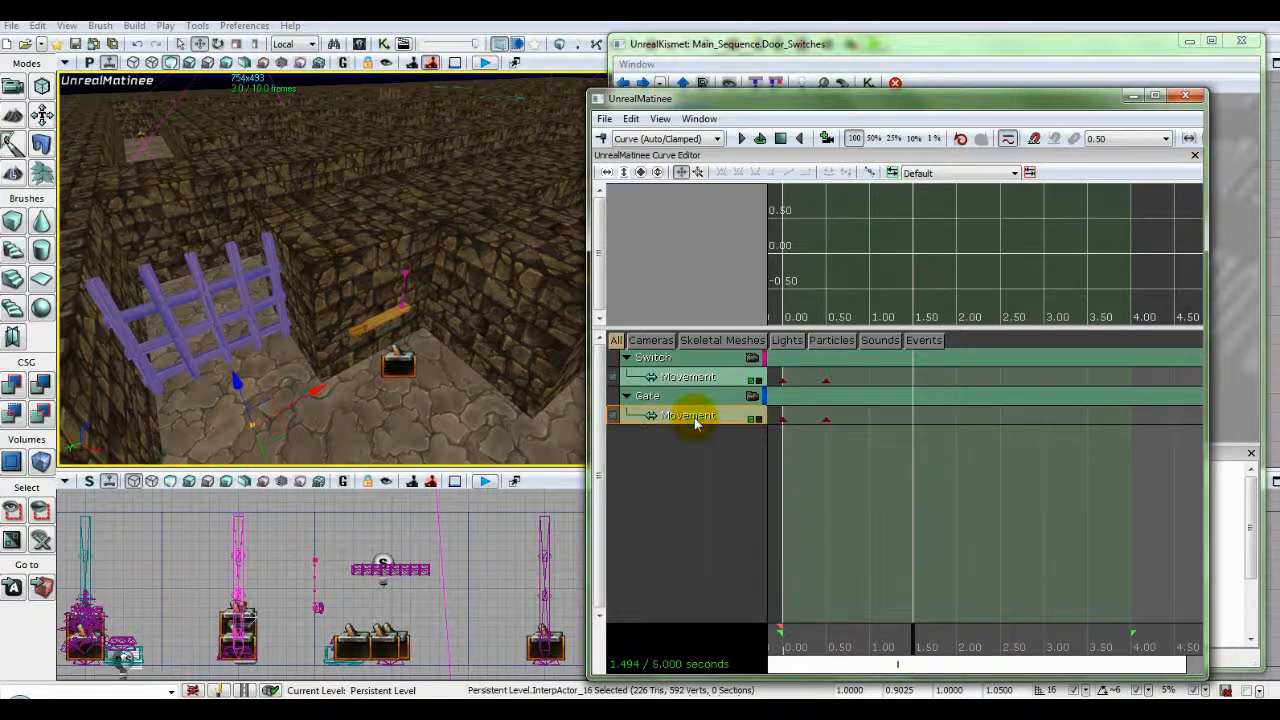
key("Return")
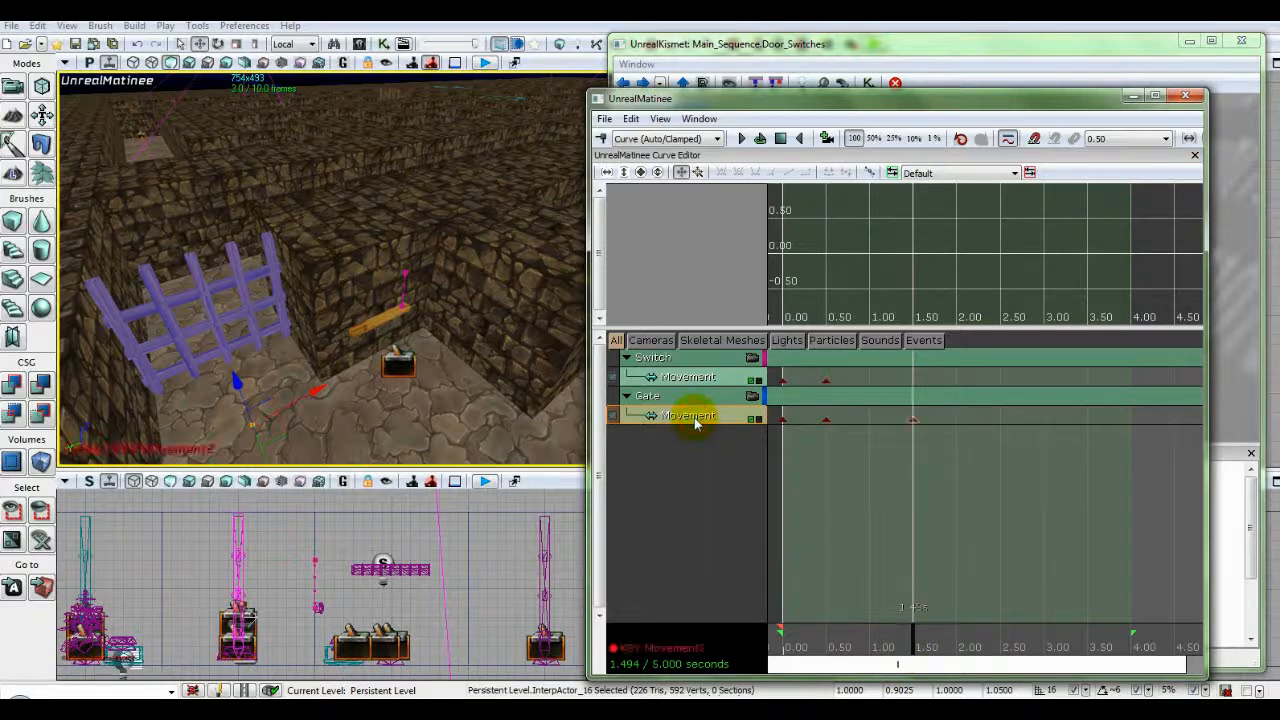
right_click(914, 421)
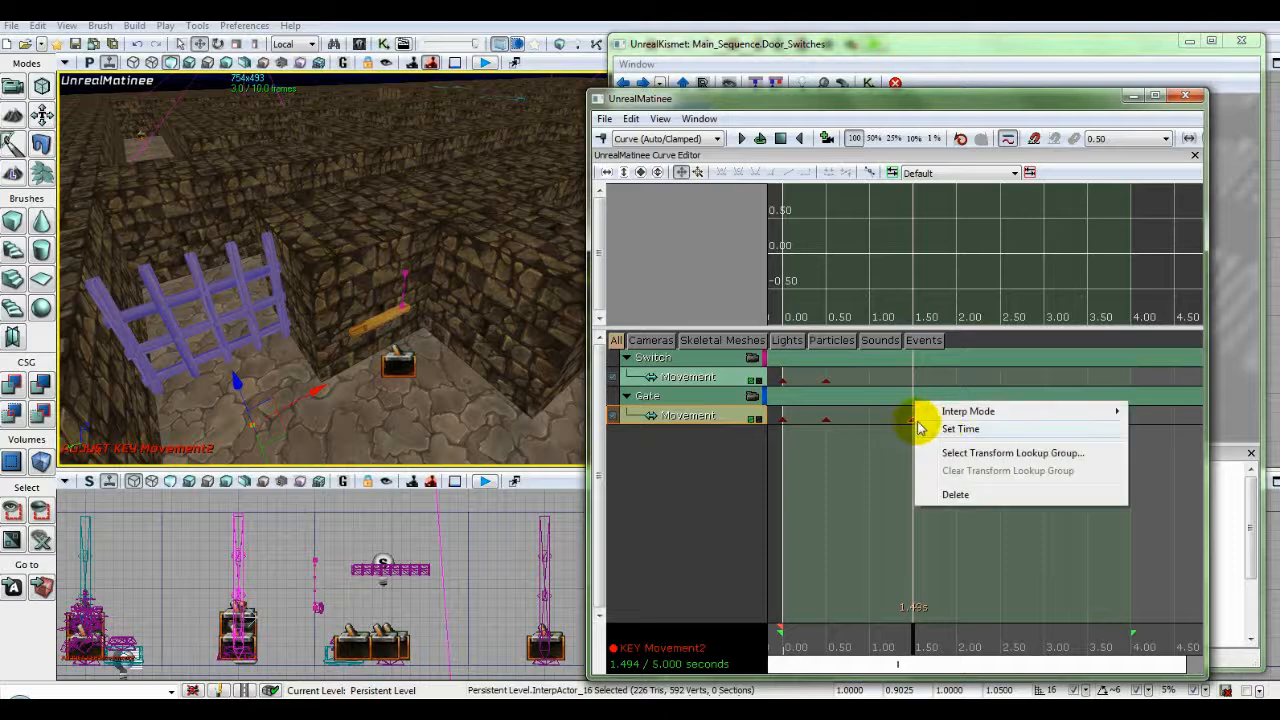
left_click(940, 428)
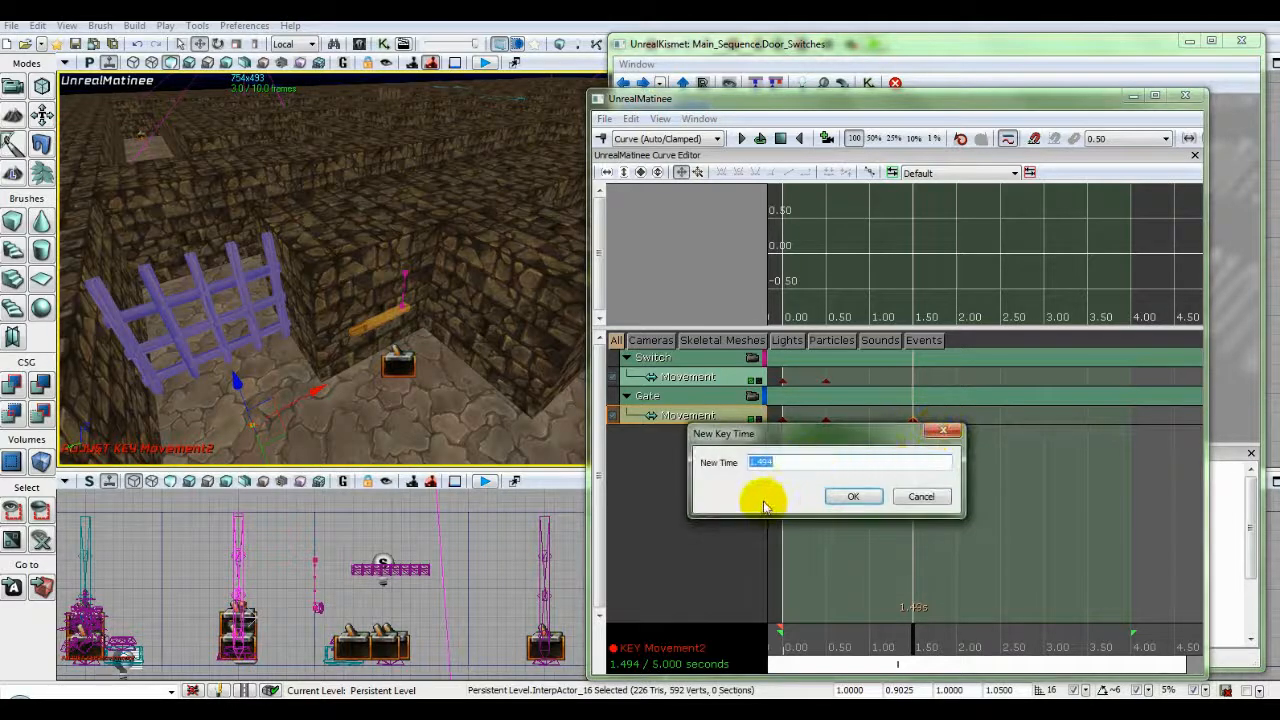
type("1.5")
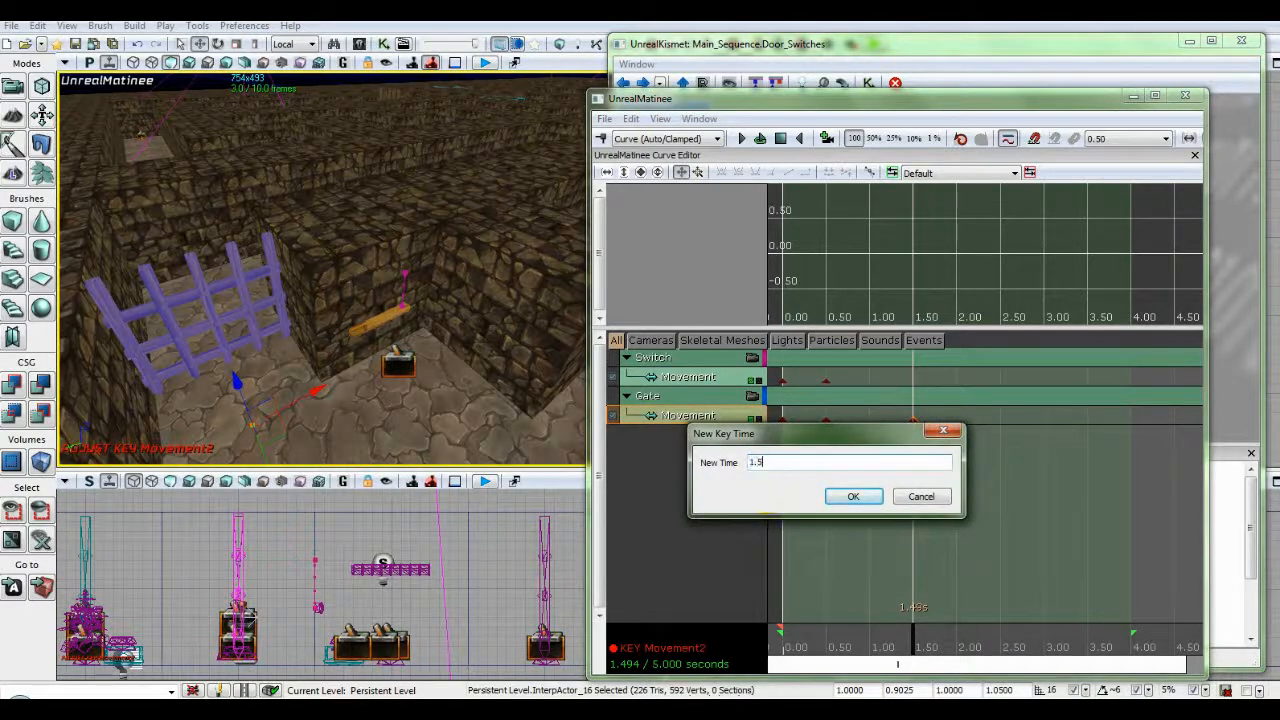
key("Return")
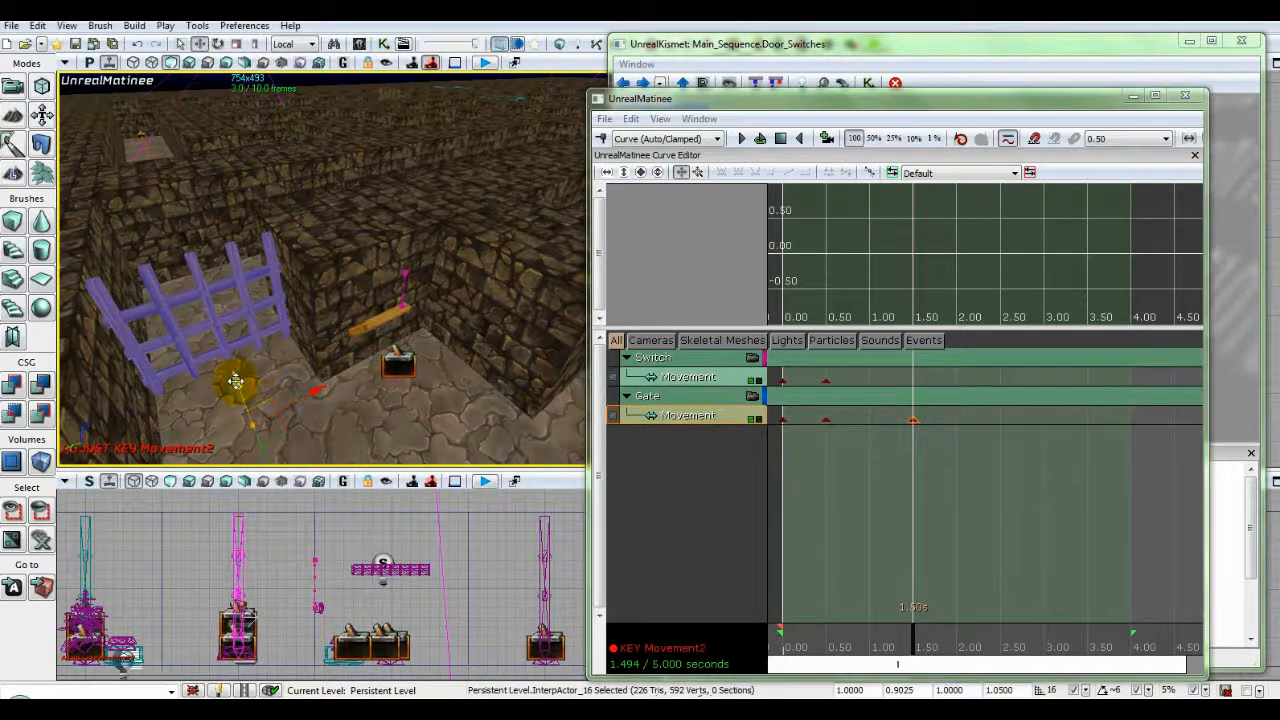
Raise the wooden gate clear of the corridor floor for the 1.5-second key, then play the Matinee and reset it.
left_click_drag(234, 381, 219, 307)
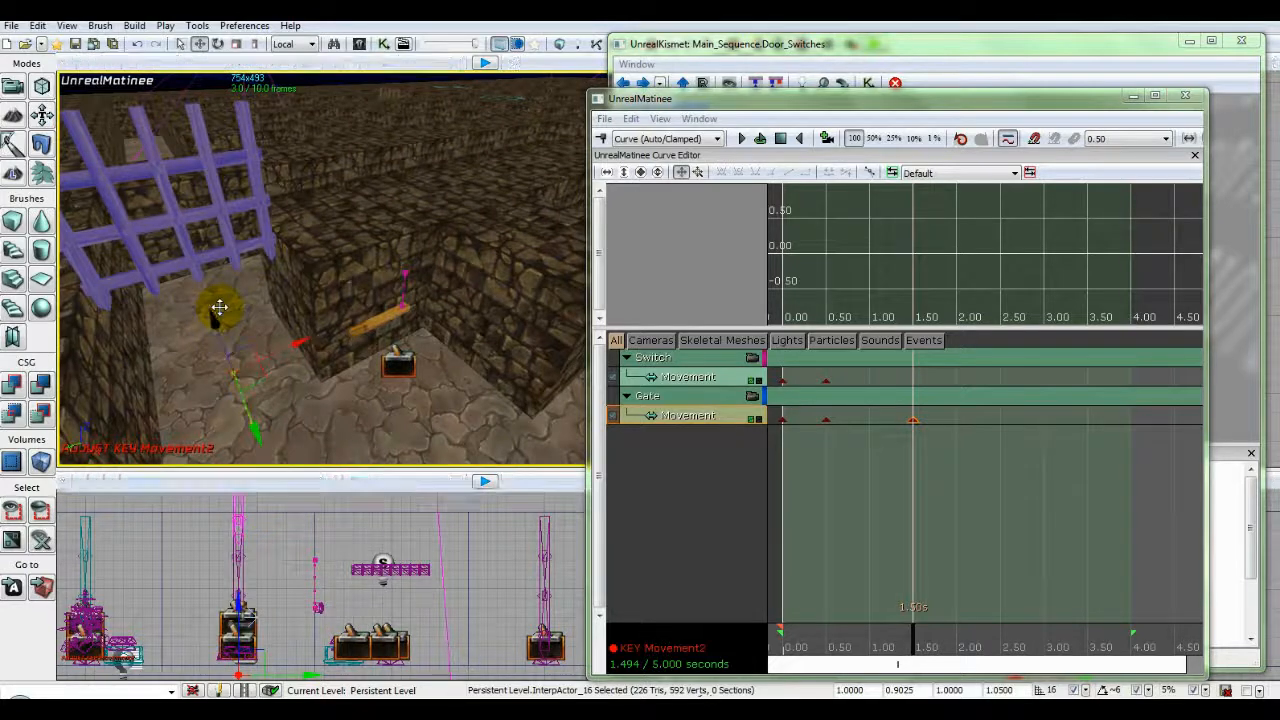
left_click(780, 138)
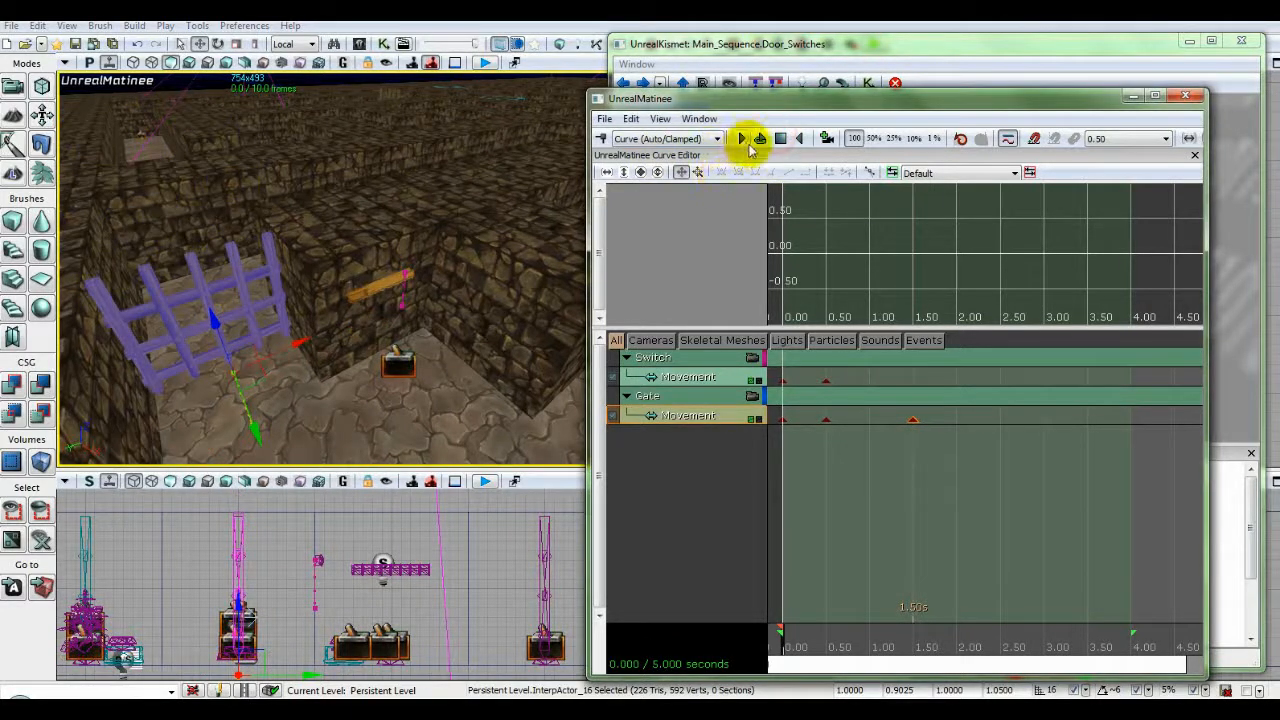
left_click(739, 140)
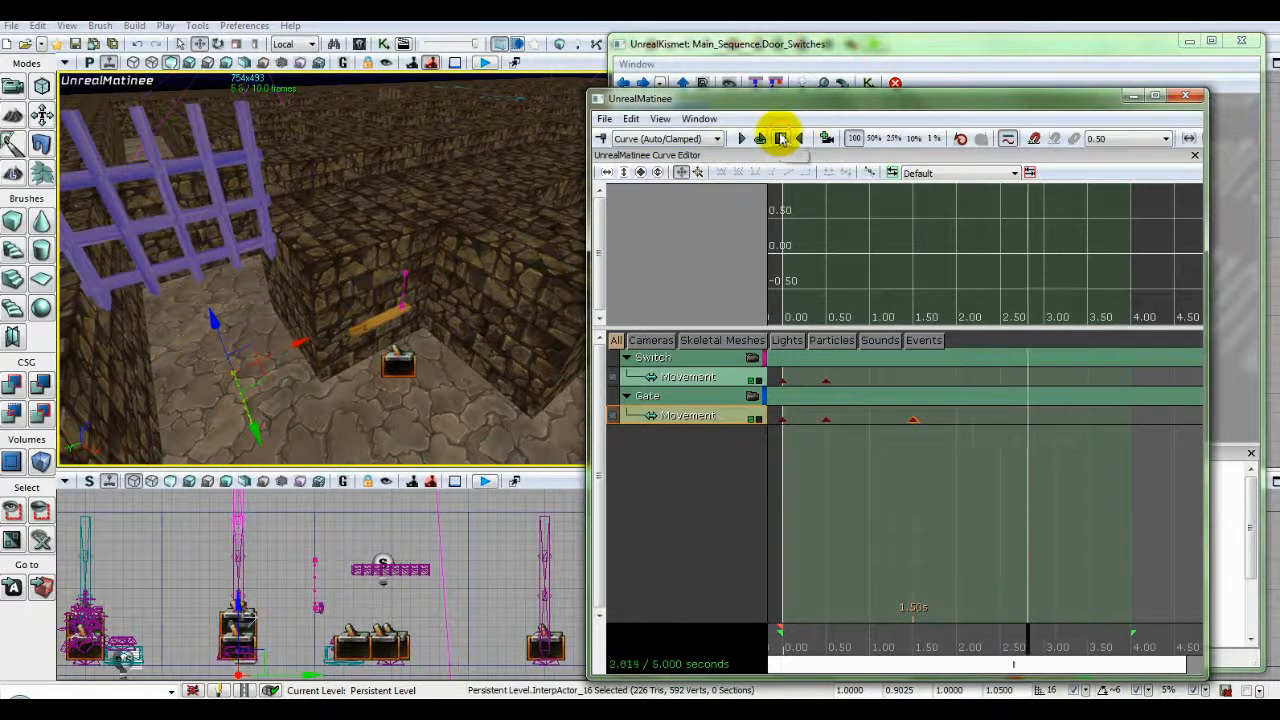
left_click(781, 139)
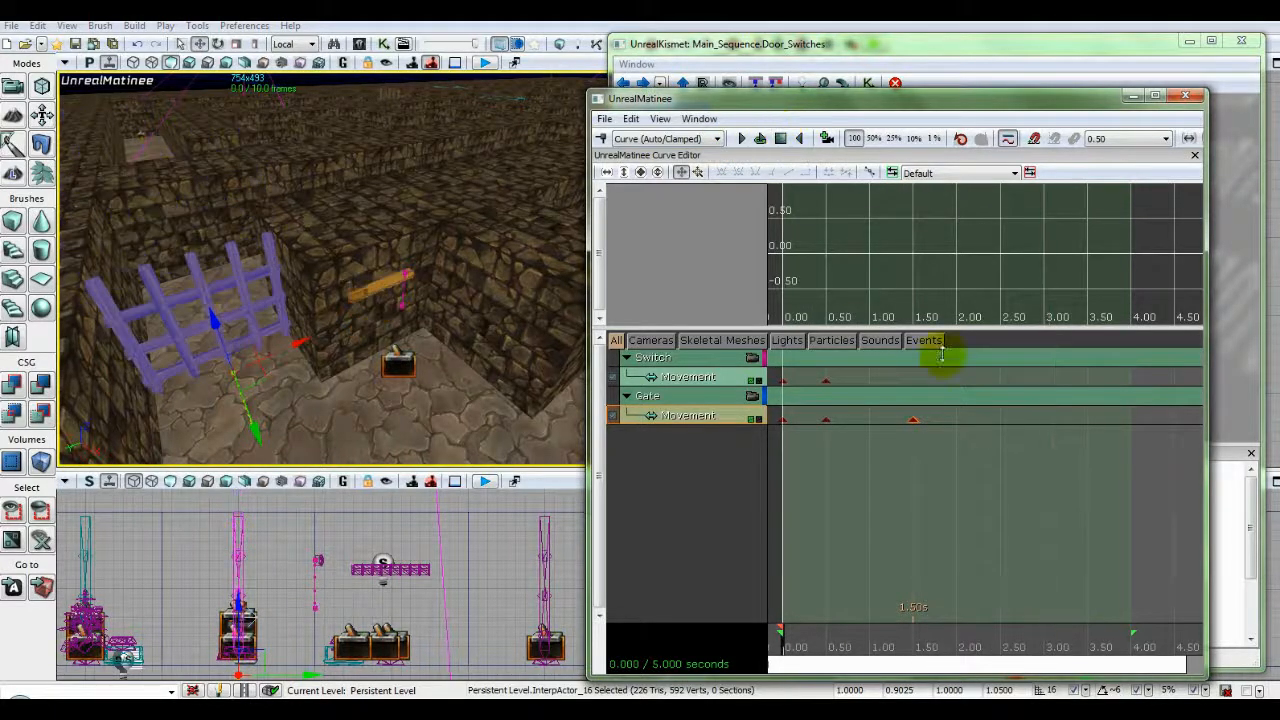
Lower the raised gate slightly at its 1.50-second key, then replay the Matinee and reset it.
left_click(913, 420)
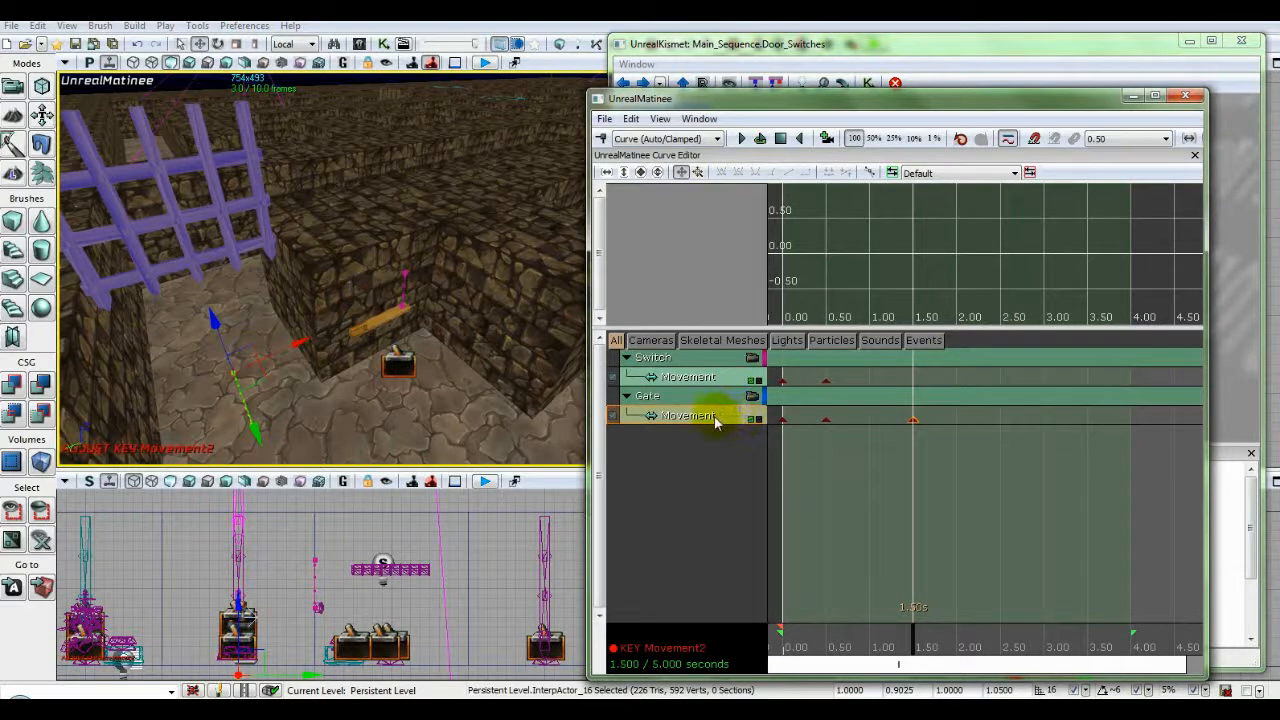
left_click(213, 325)
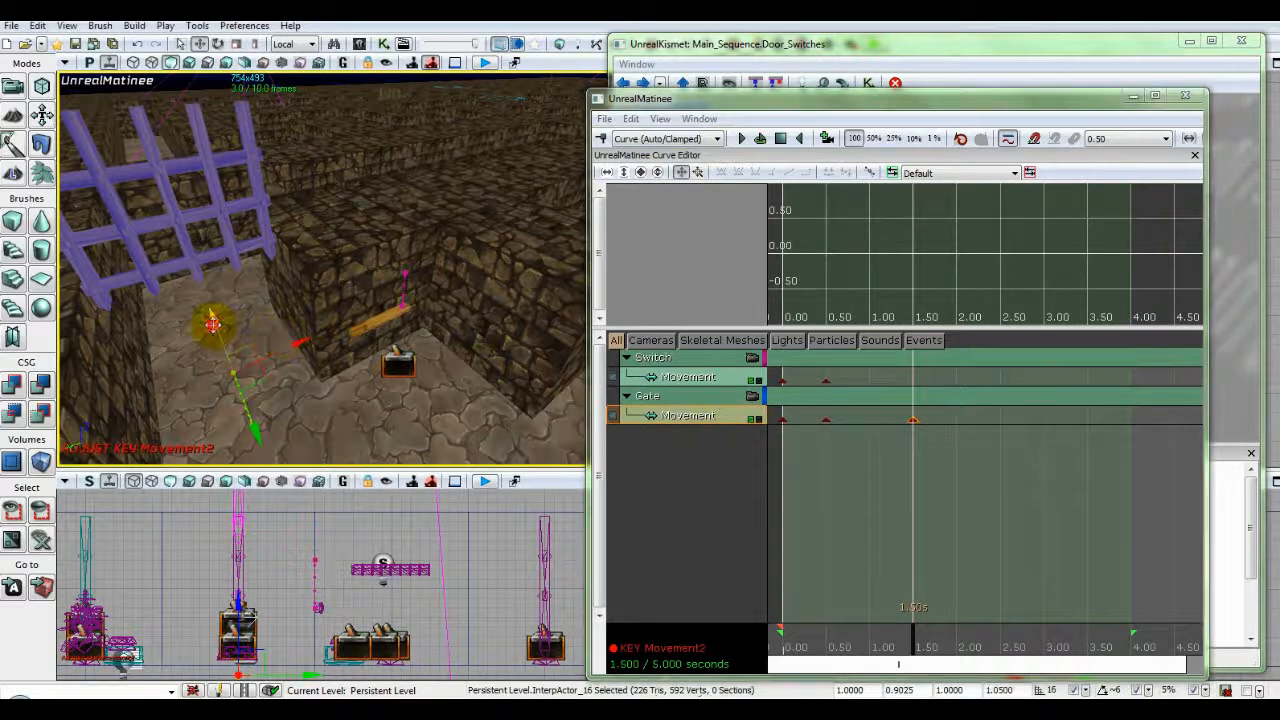
left_click_drag(215, 323, 219, 330)
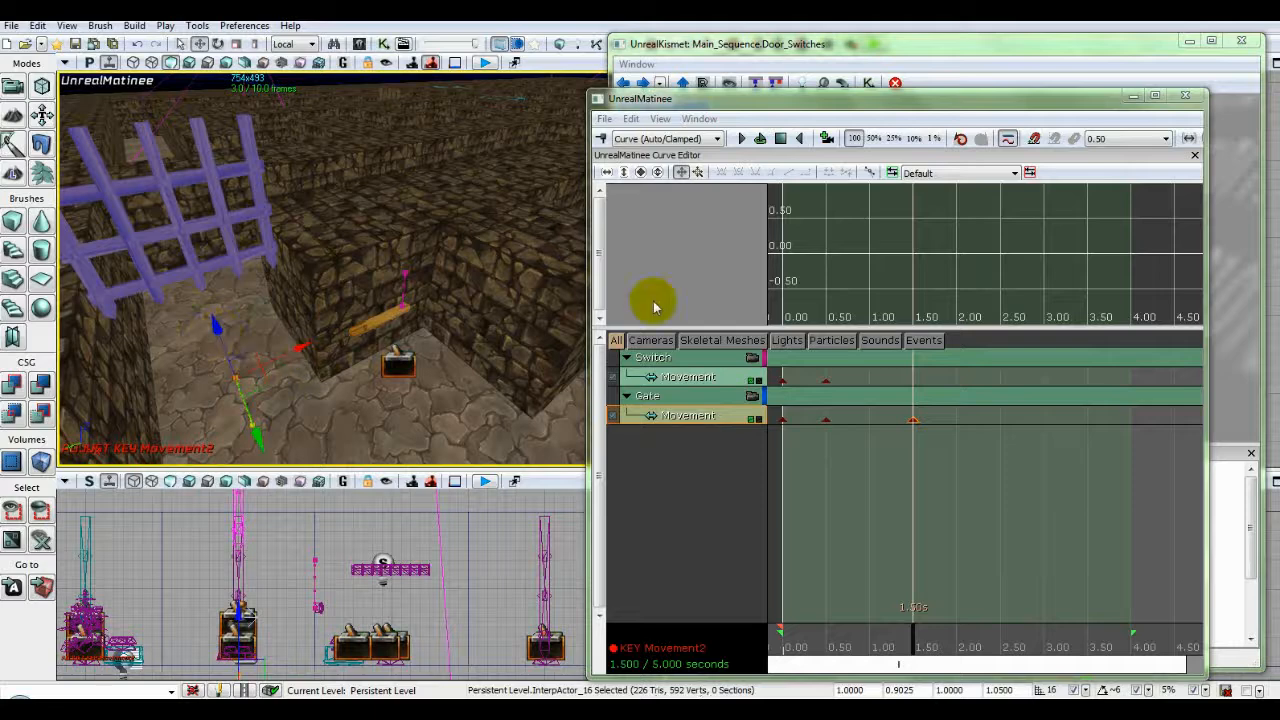
left_click(781, 140)
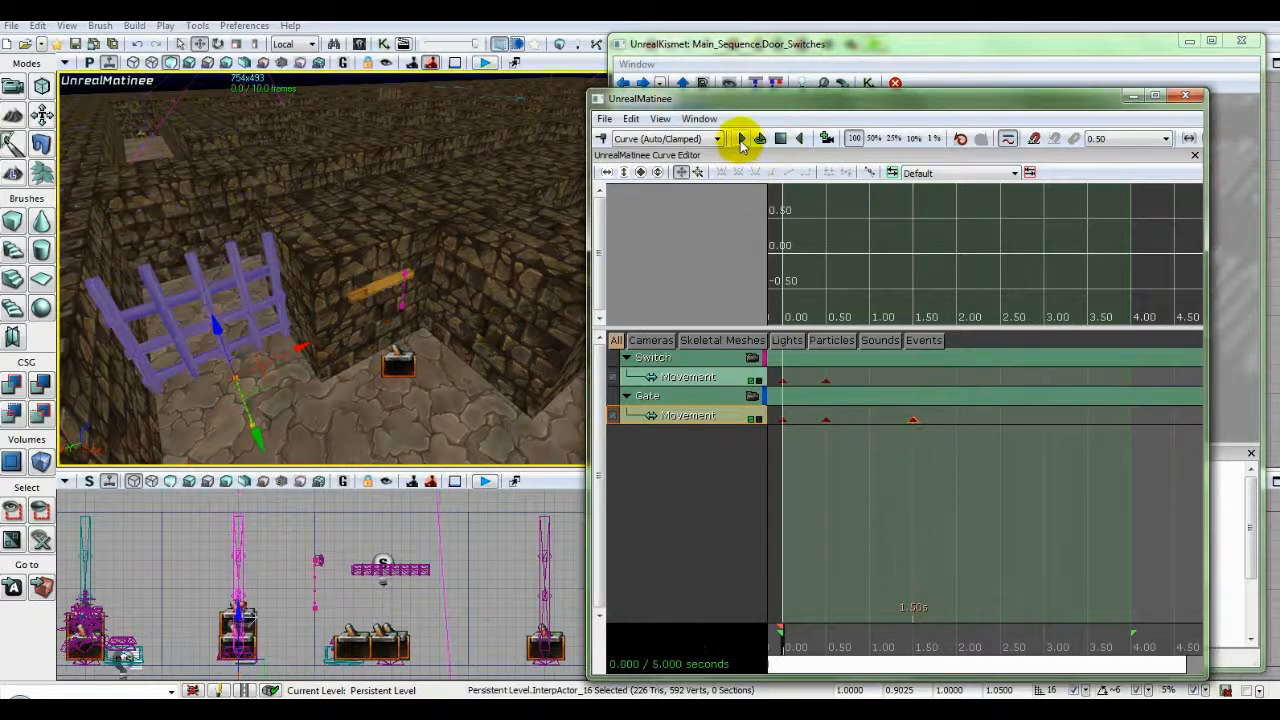
left_click(741, 139)
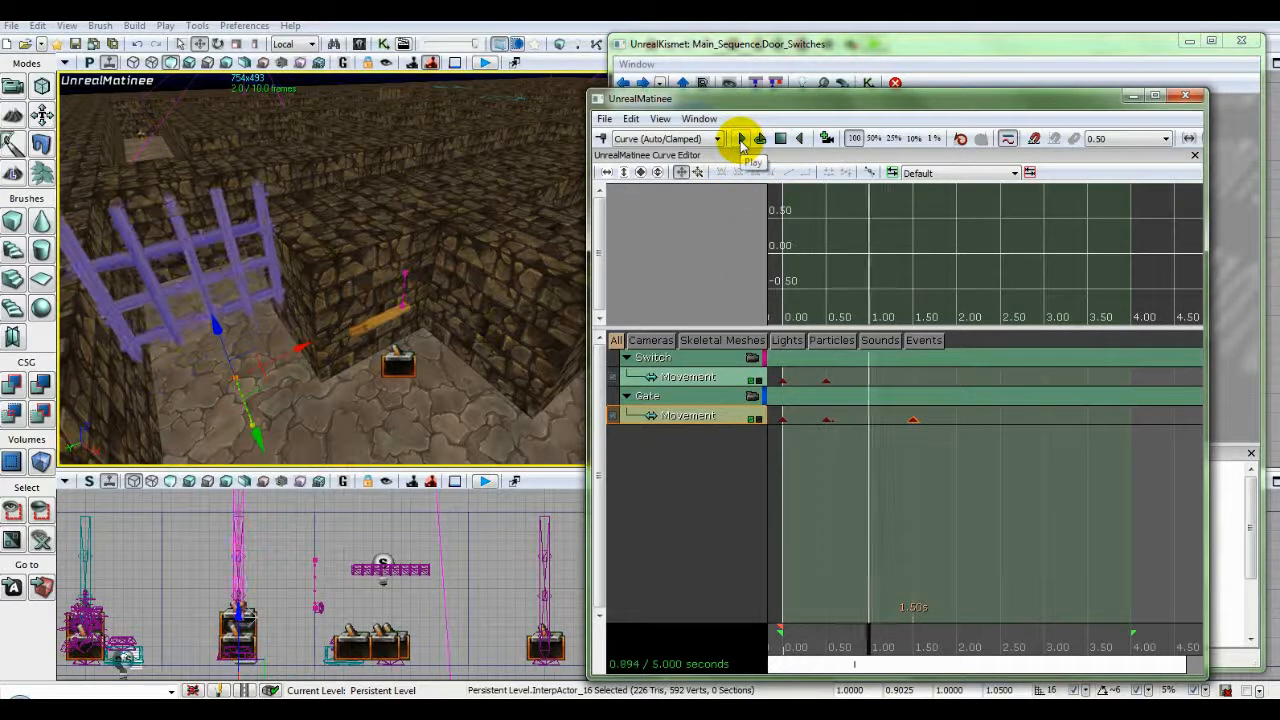
left_click(780, 139)
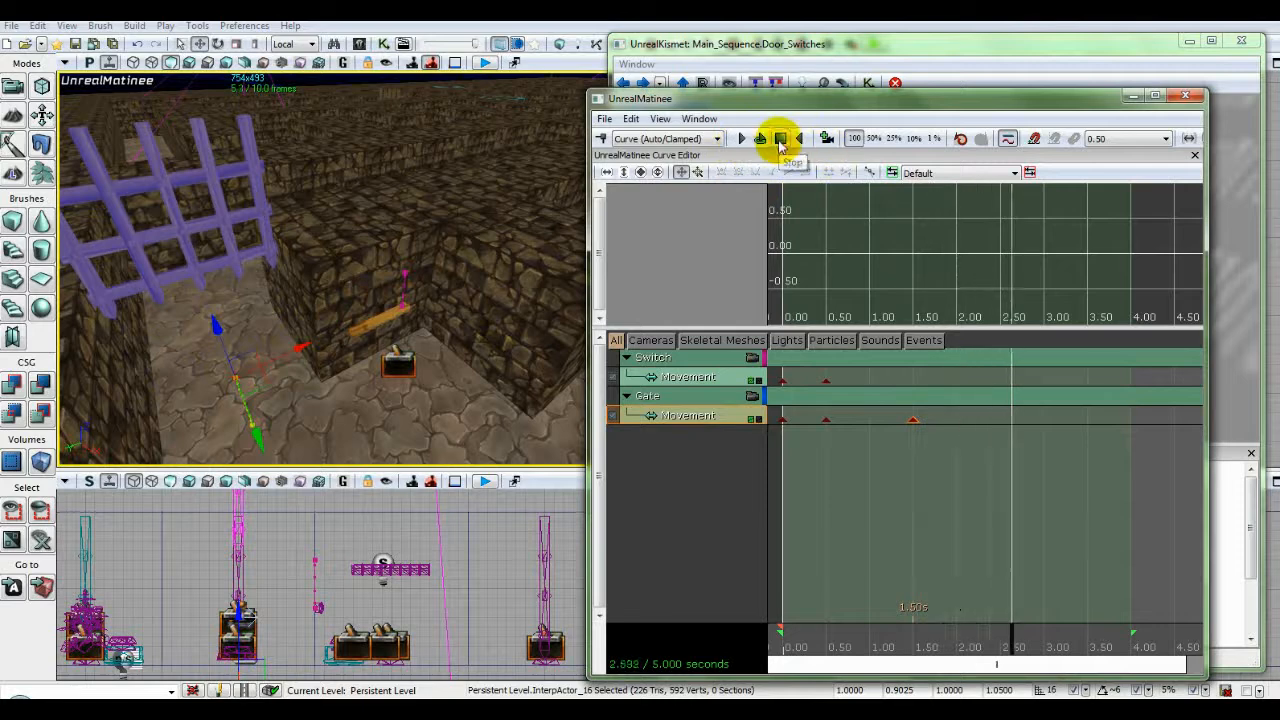
left_click(780, 139)
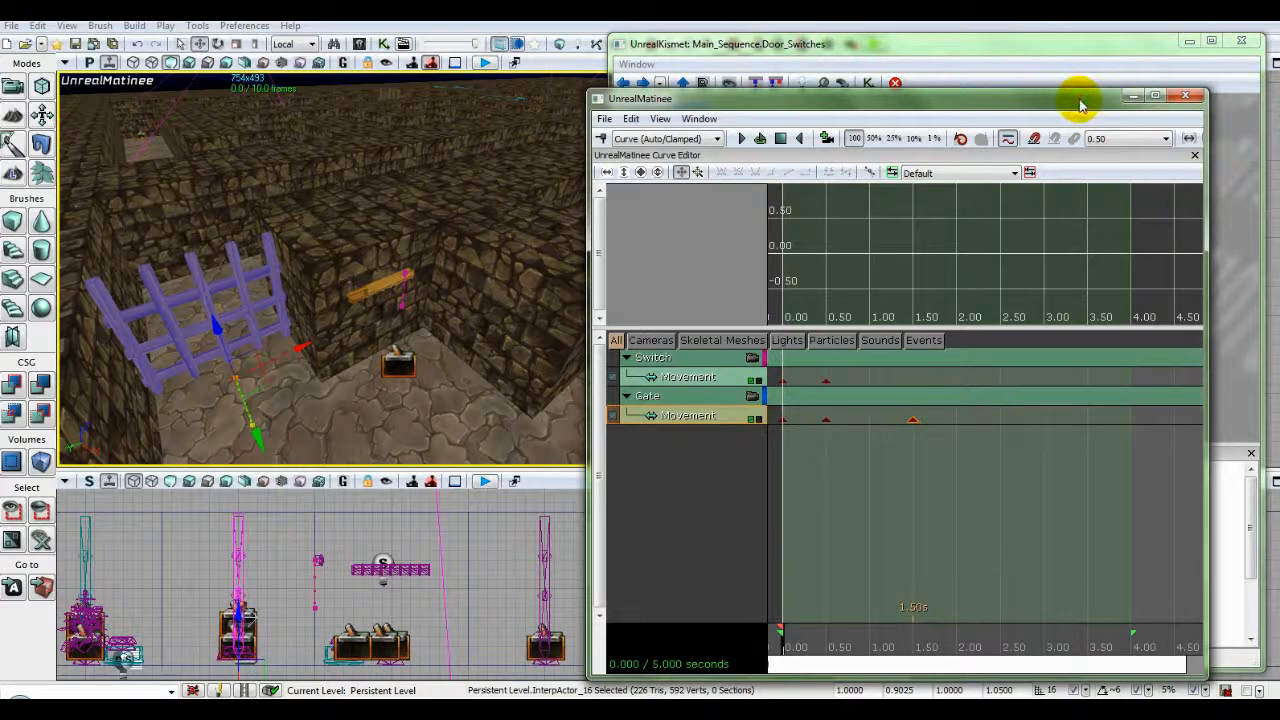
Open the Matinee in the Door_Switch_06 sequence and locate its first sound, S_WeaponPickup_01_Cue, in the Content Browser.
left_click(1185, 95)
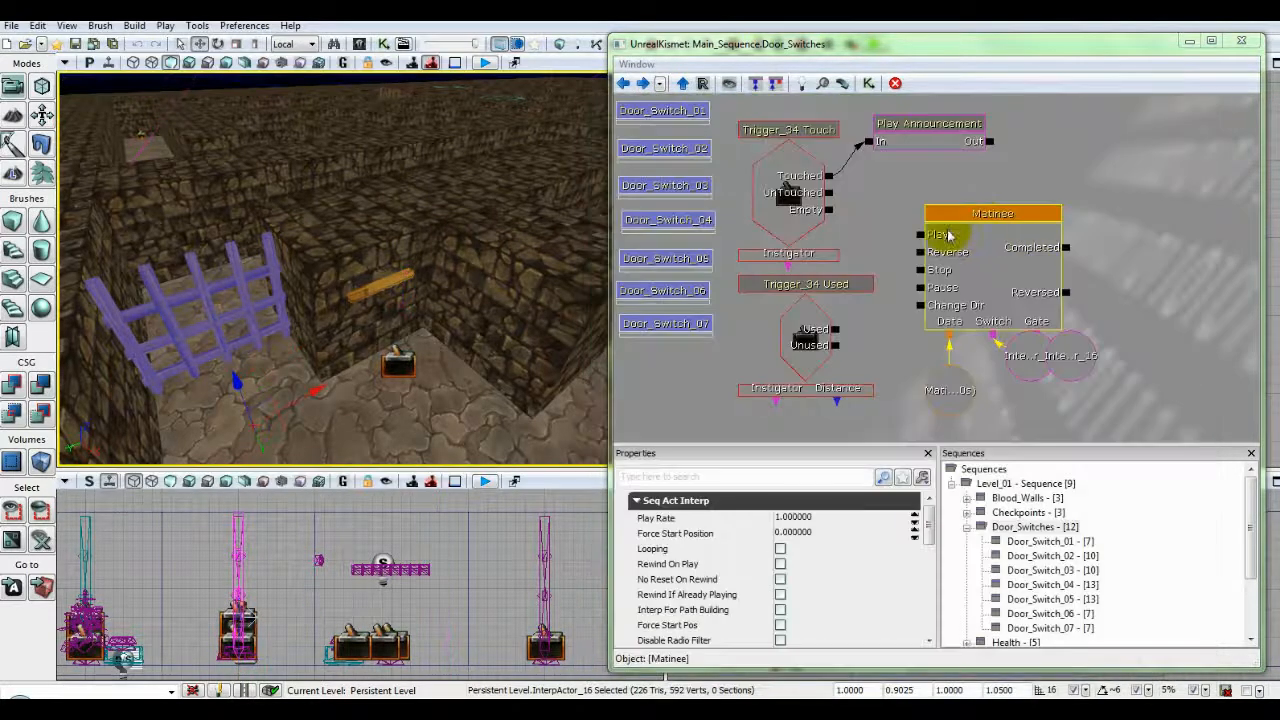
double_click(652, 296)
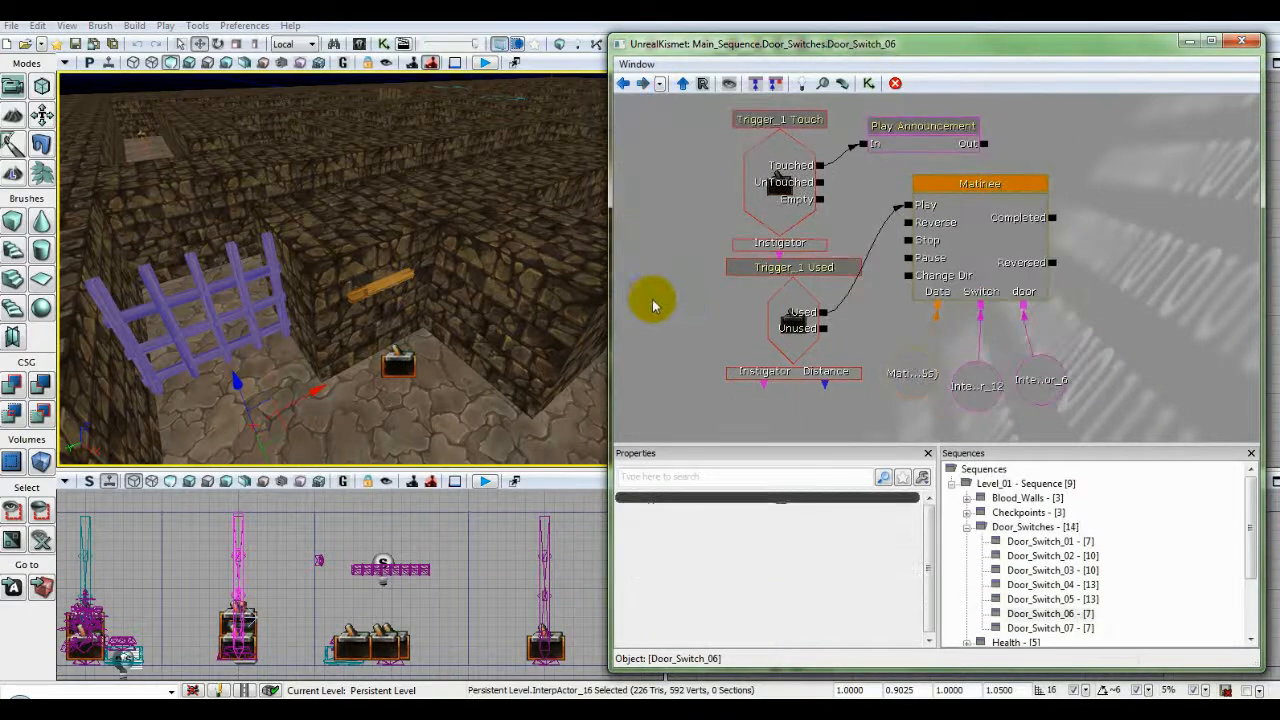
double_click(983, 231)
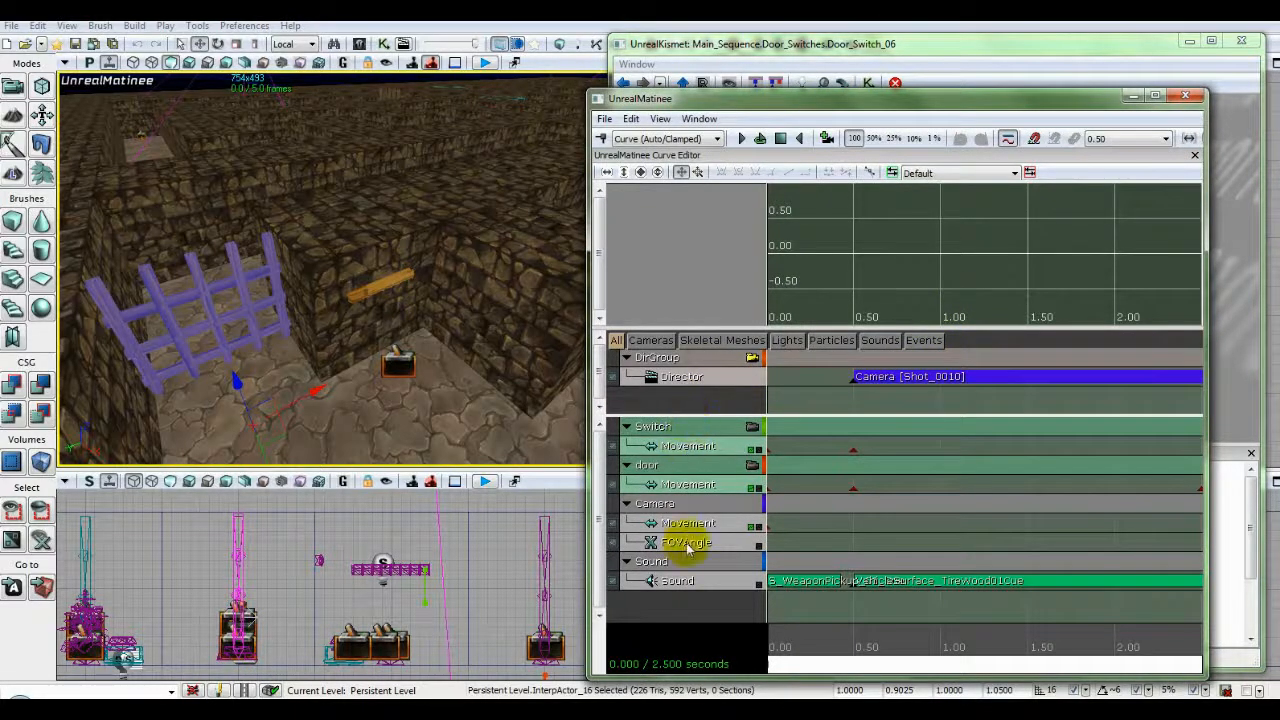
left_click(679, 585)
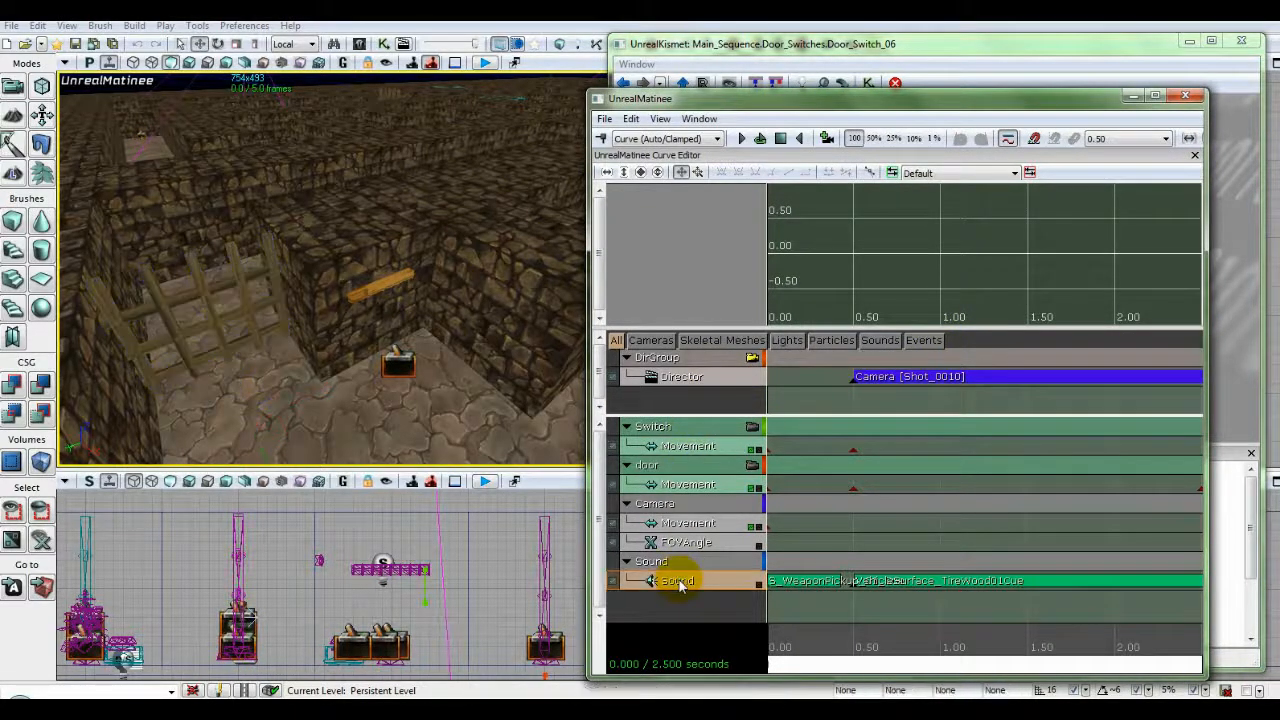
left_click_drag(772, 585, 812, 662)
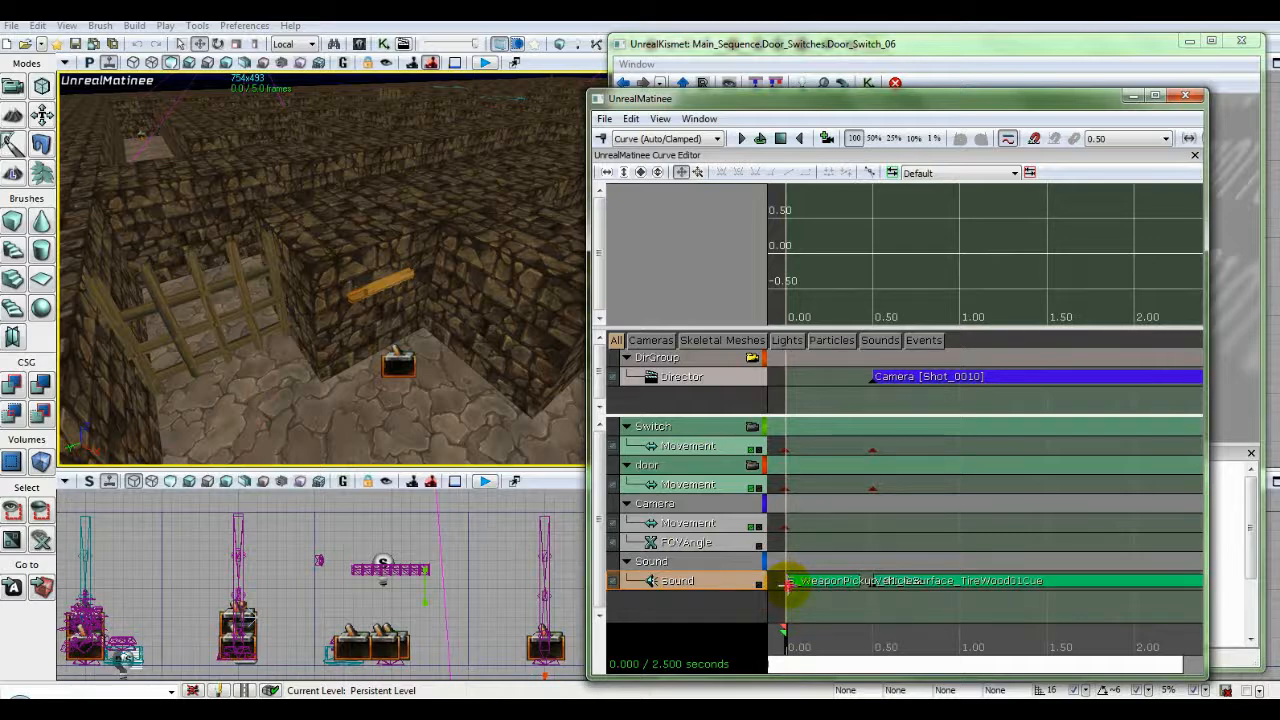
left_click(787, 585)
right_click(787, 585)
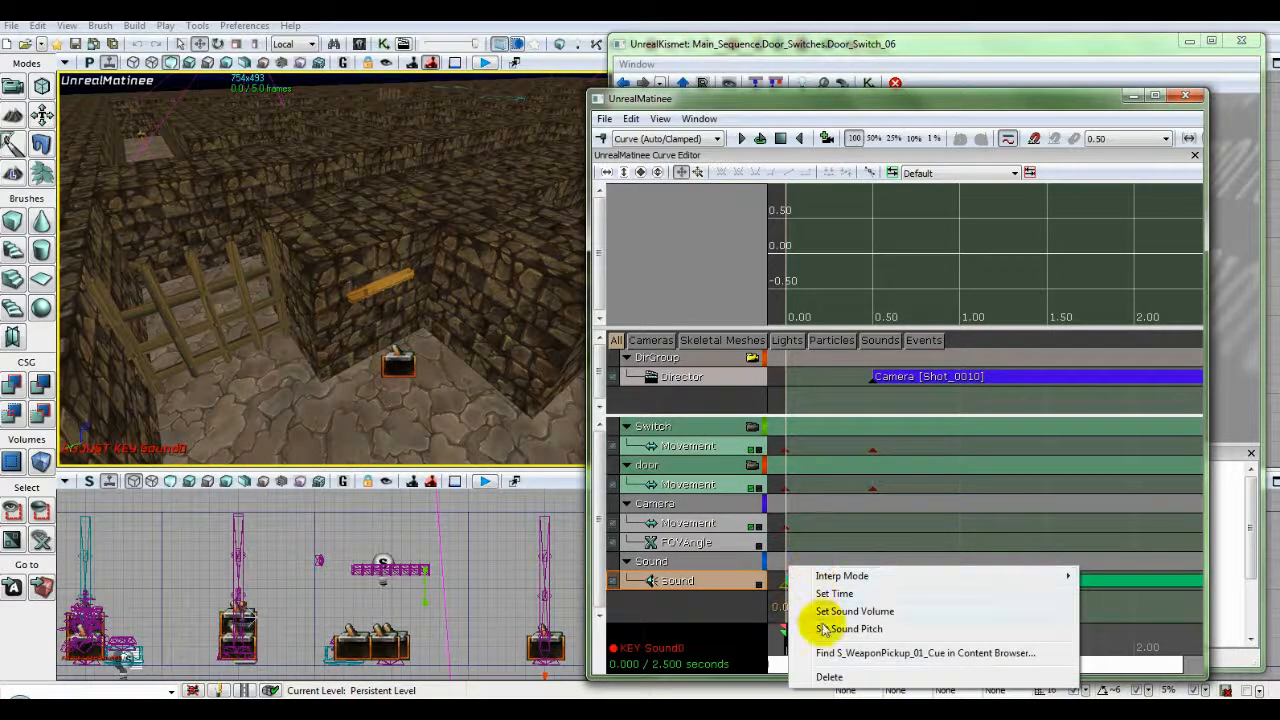
left_click(847, 655)
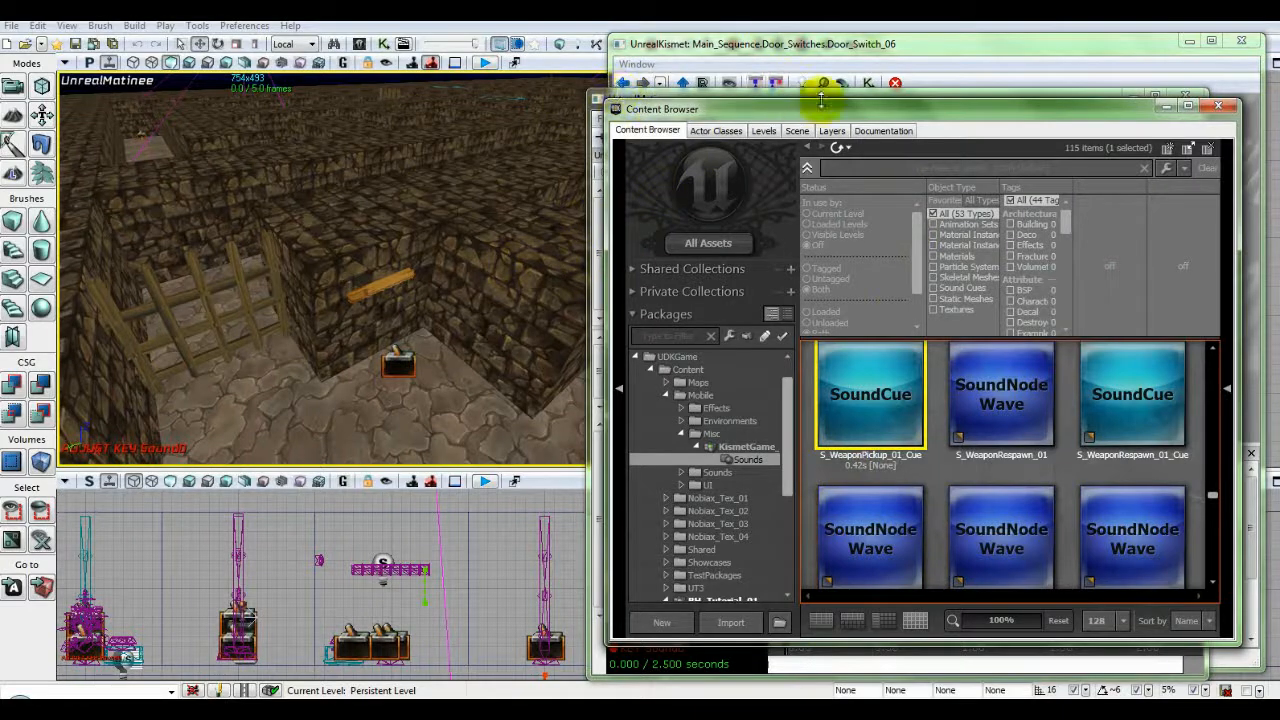
Return to the Door_Switches sequence, space out the Matinee's switch and gate object variables below it, and reopen that Matinee.
left_click(997, 45)
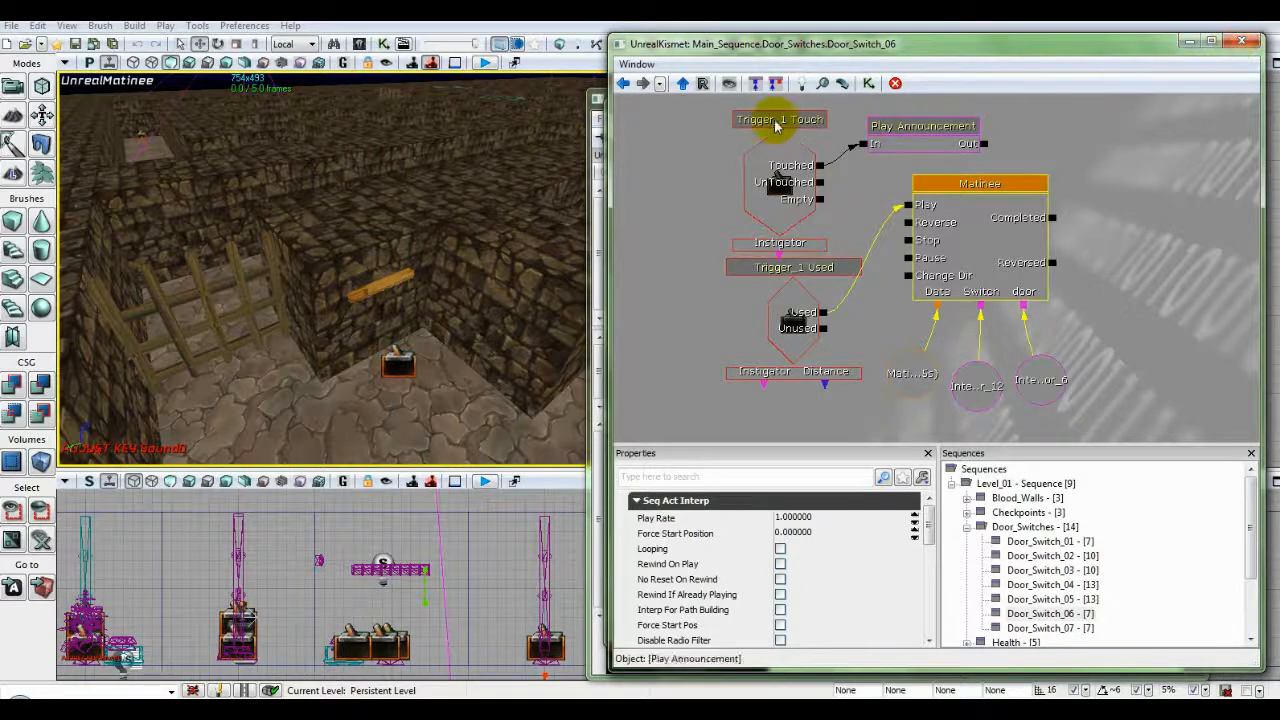
left_click(624, 83)
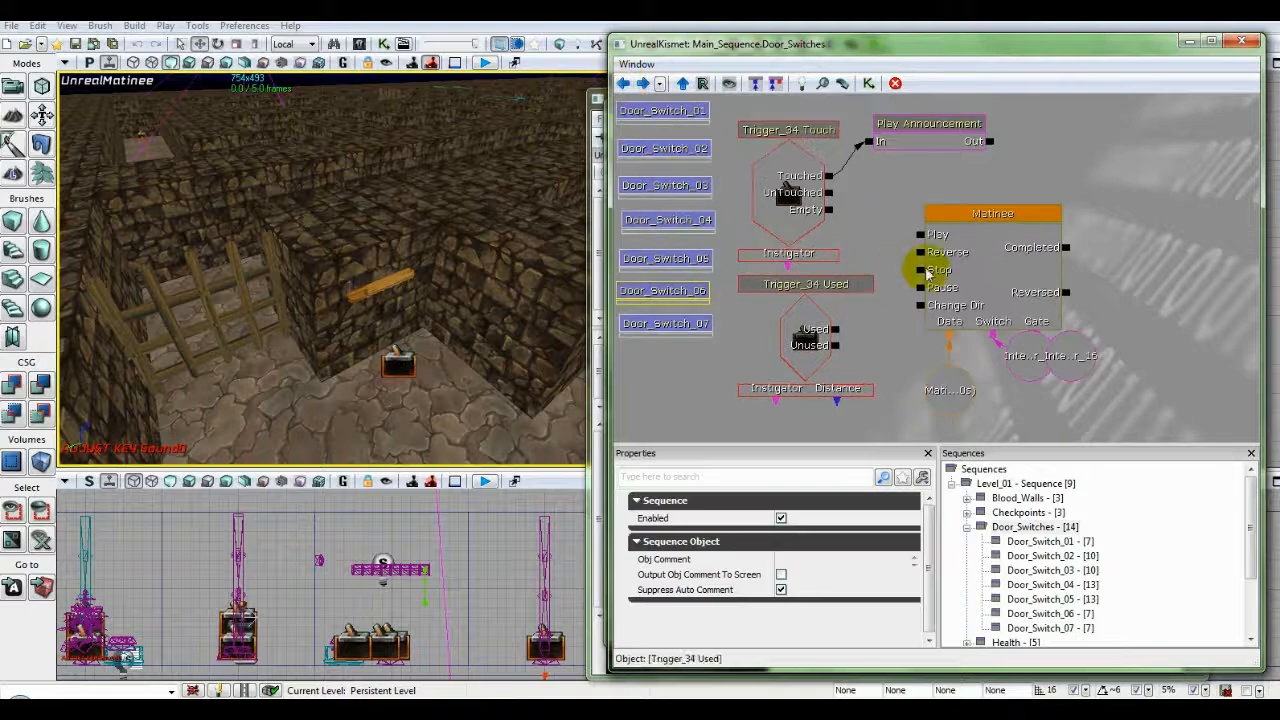
left_click(975, 295)
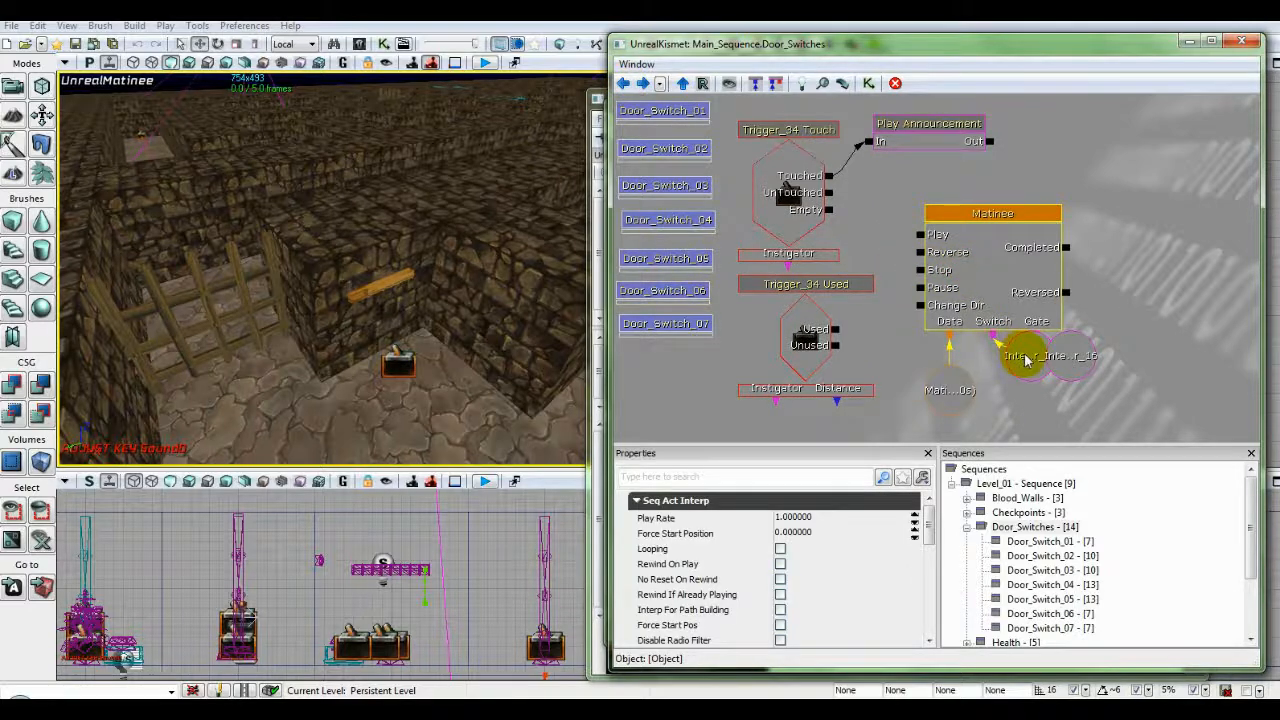
left_click_drag(1027, 362, 1080, 388)
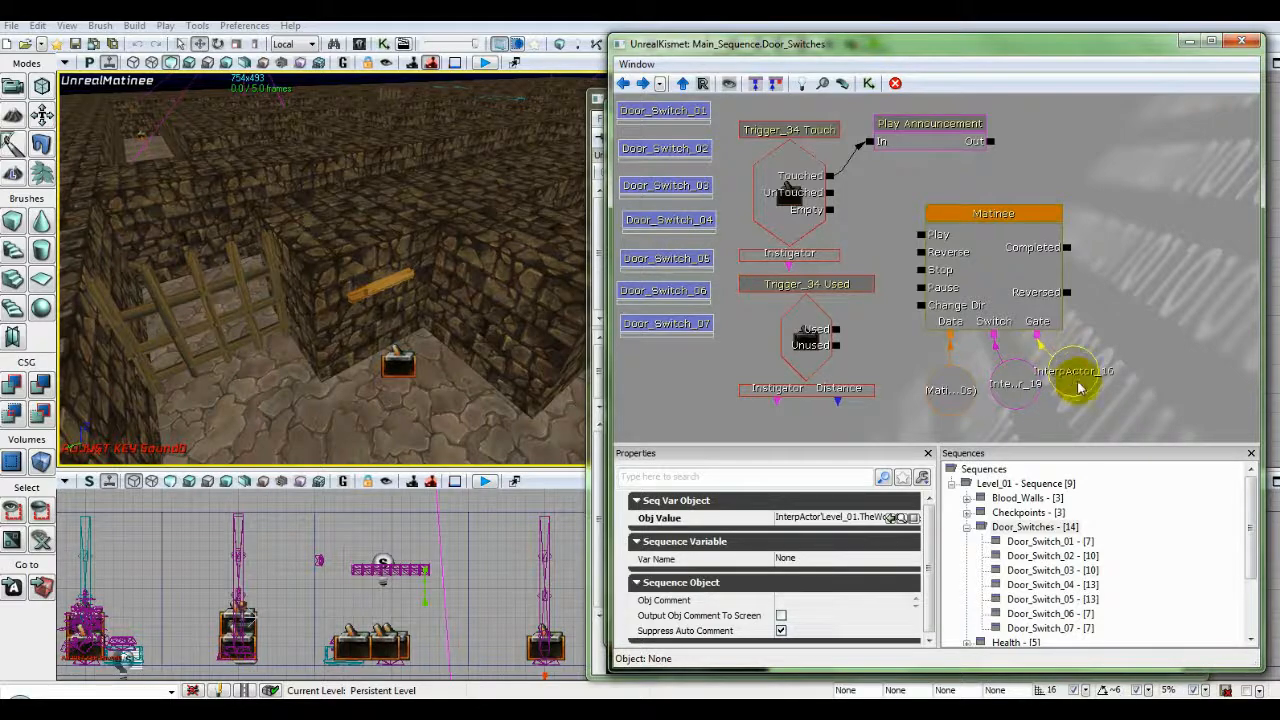
double_click(1007, 275)
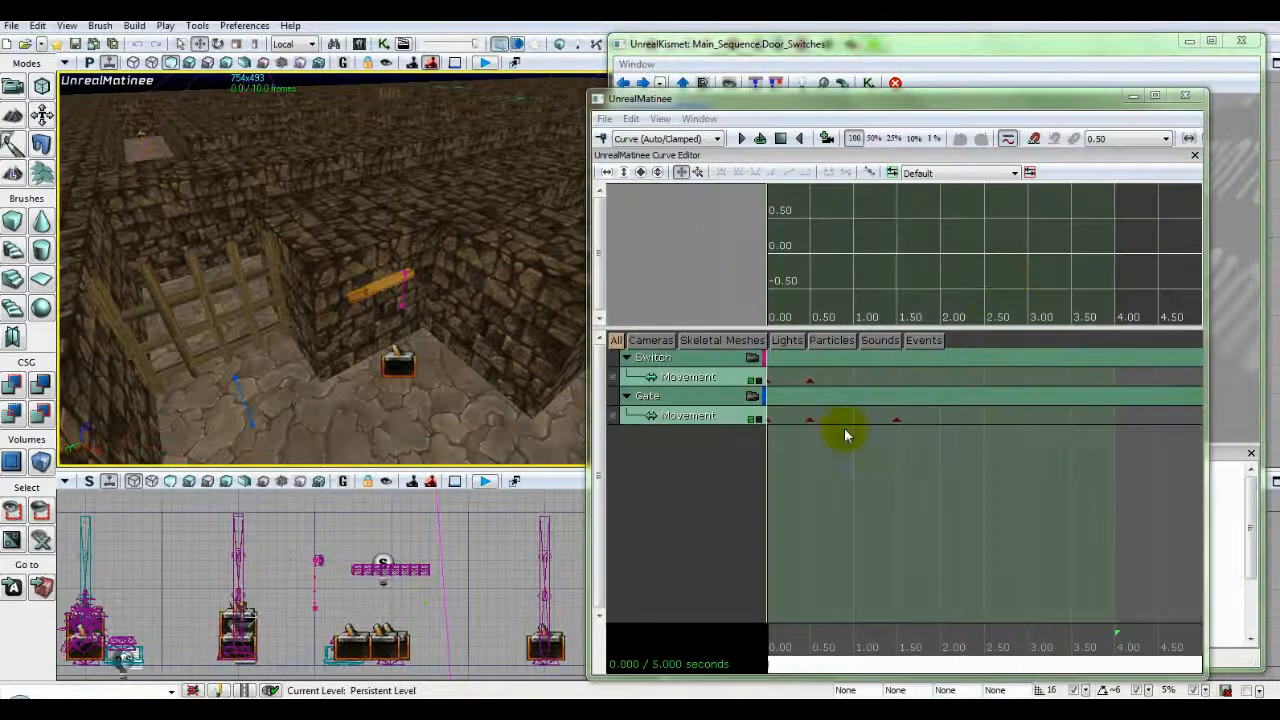
Add a new empty group named Sound to the Matinee and give it a Sound track.
right_click(637, 424)
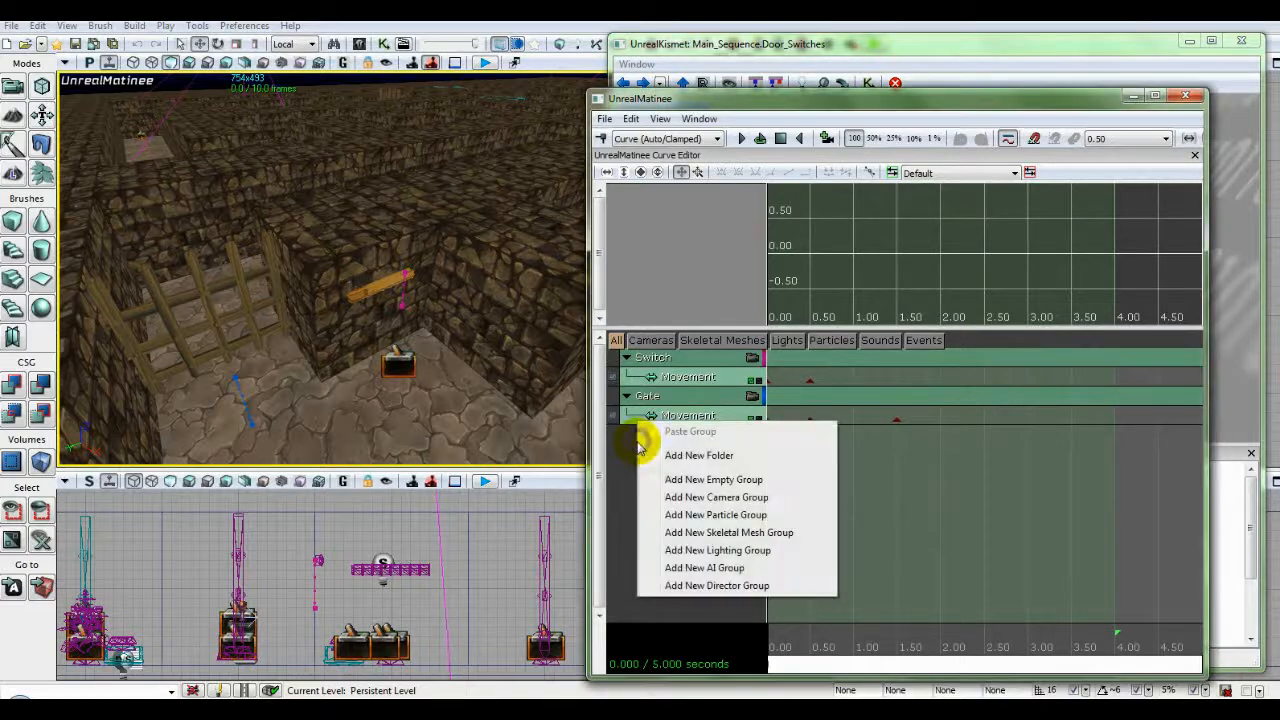
left_click(686, 481)
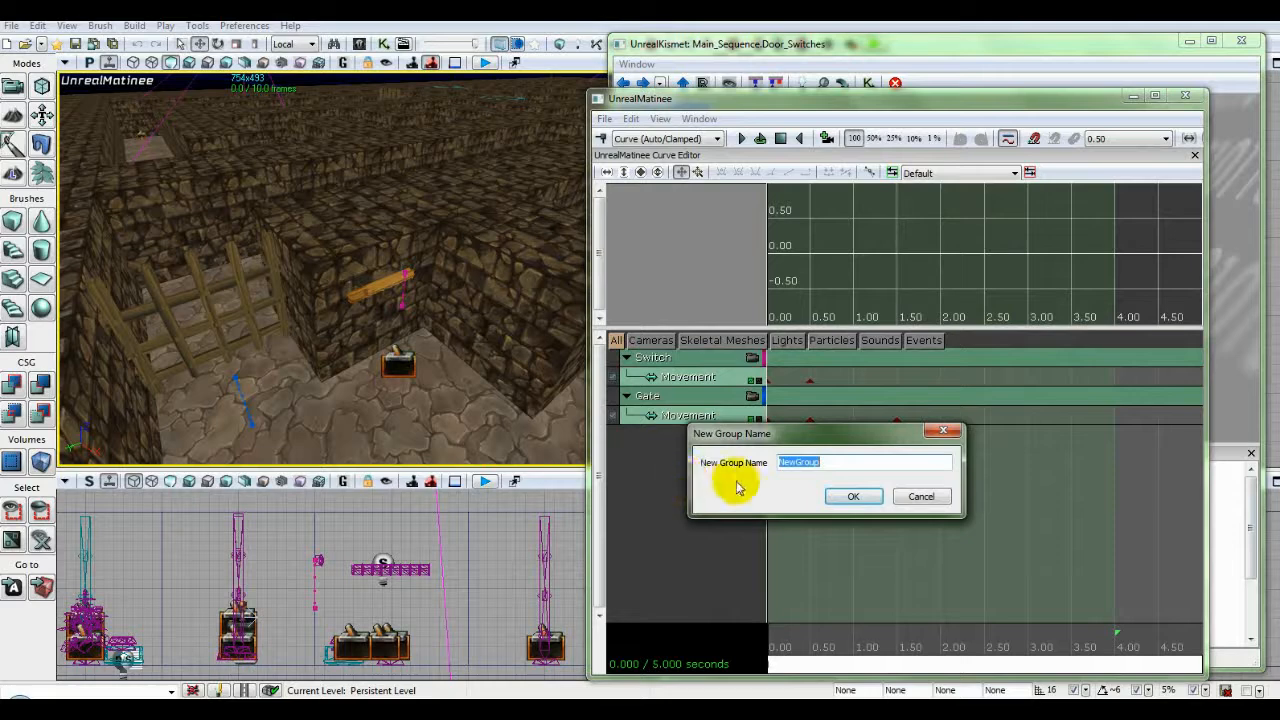
type("S")
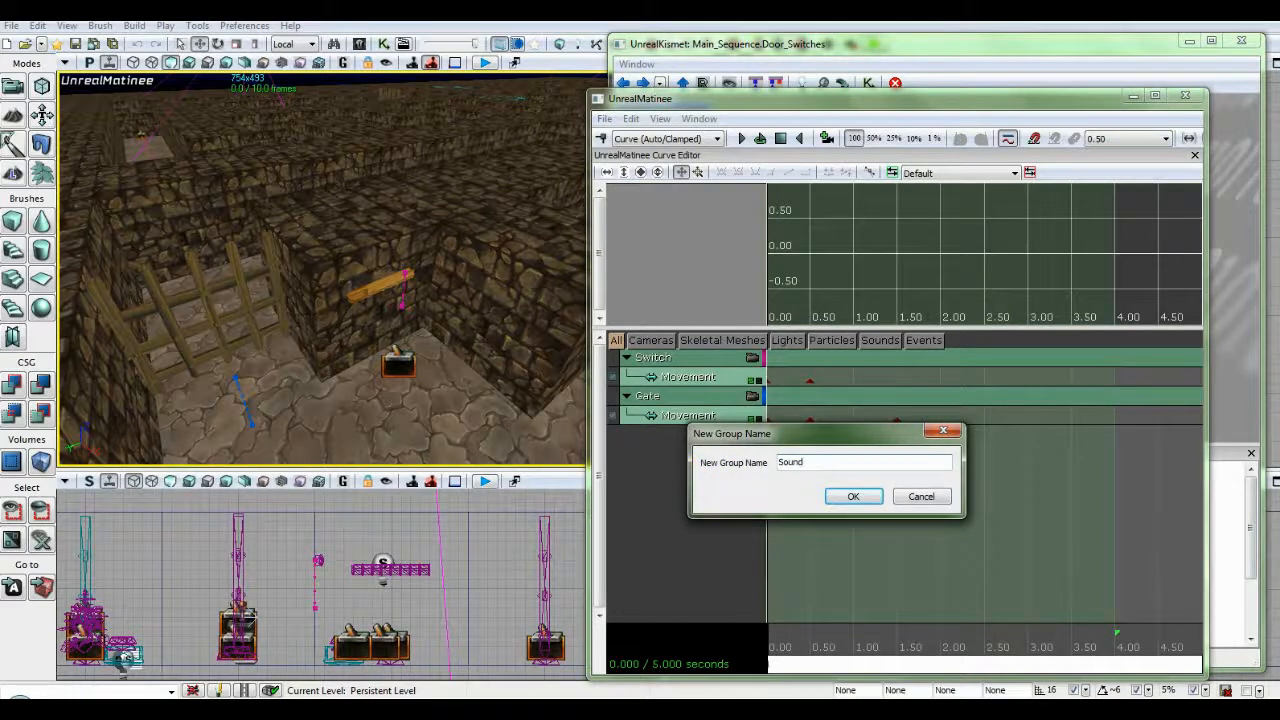
type("ound")
key("Return")
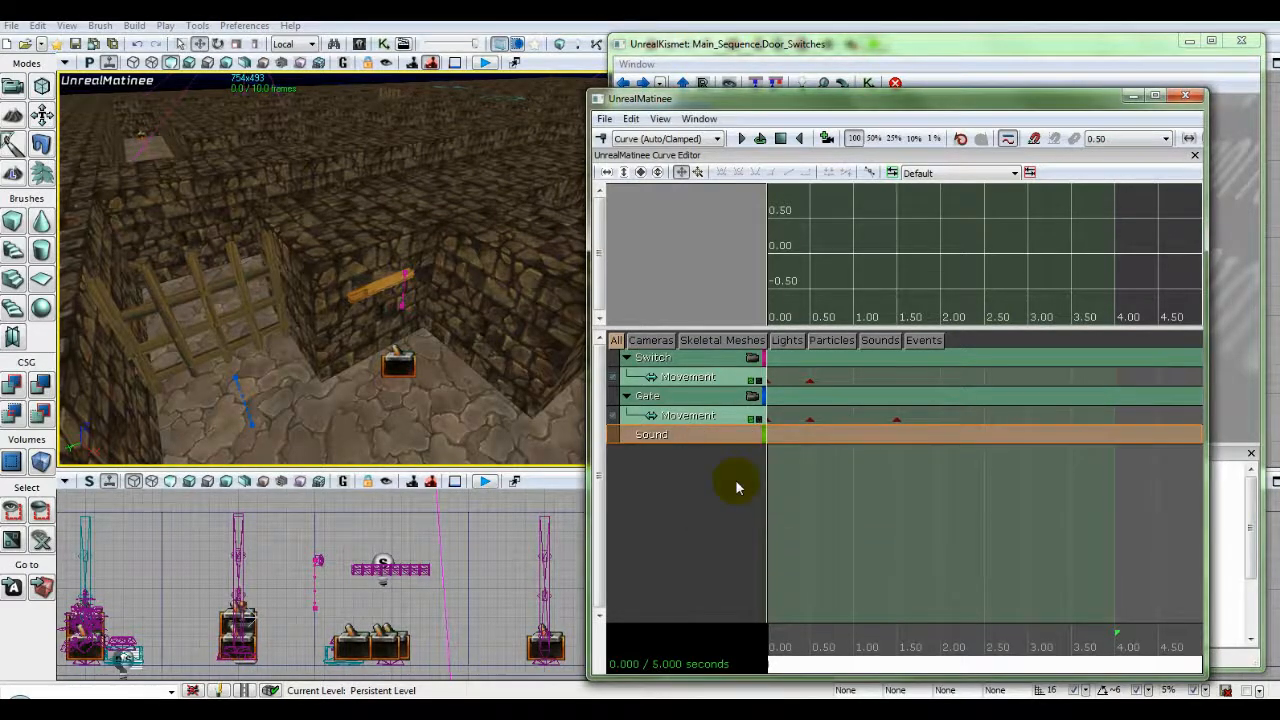
right_click(668, 436)
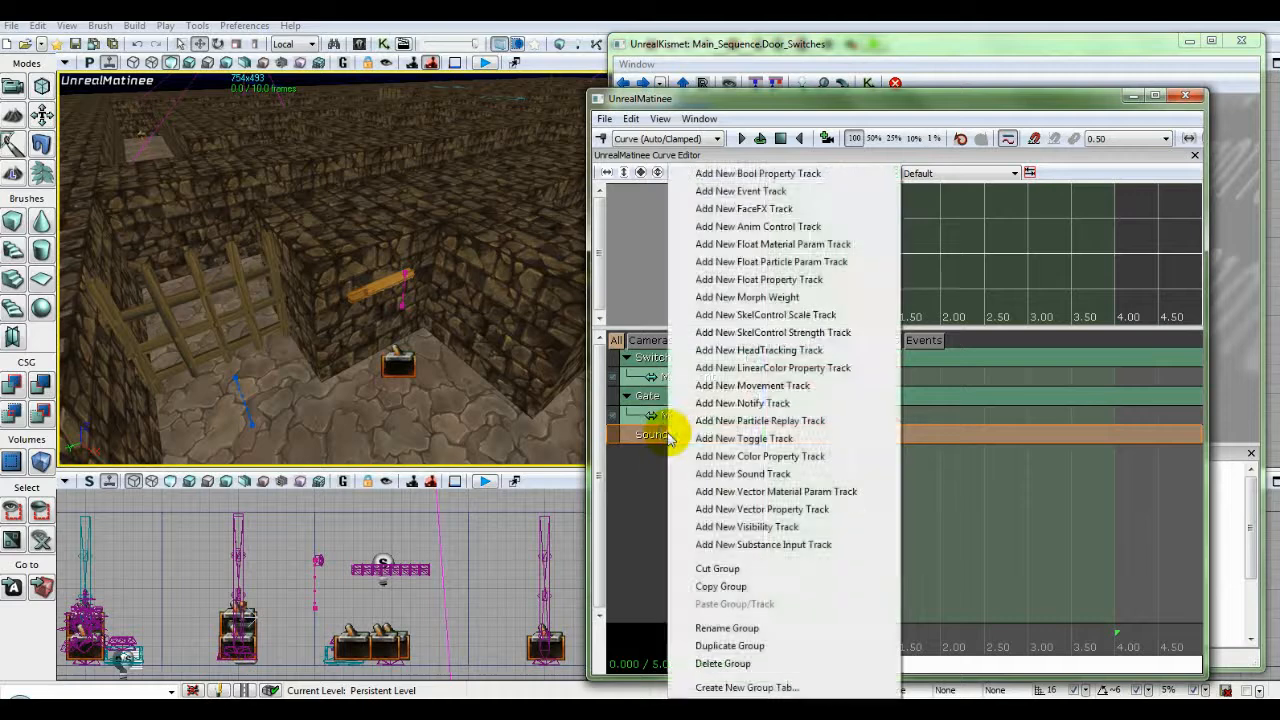
left_click(742, 474)
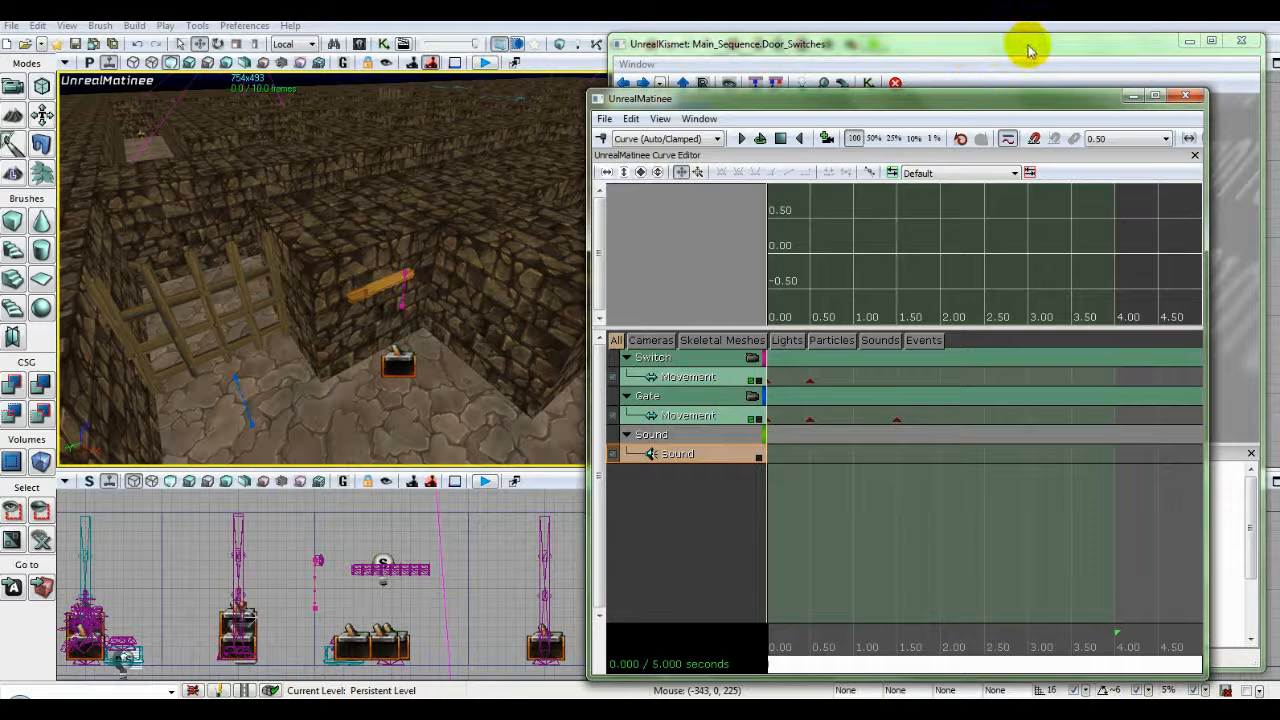
Add an S_WeaponPickup_01_Cue key to the gate Matinee's Sound track at 0.00 seconds.
left_click(1190, 40)
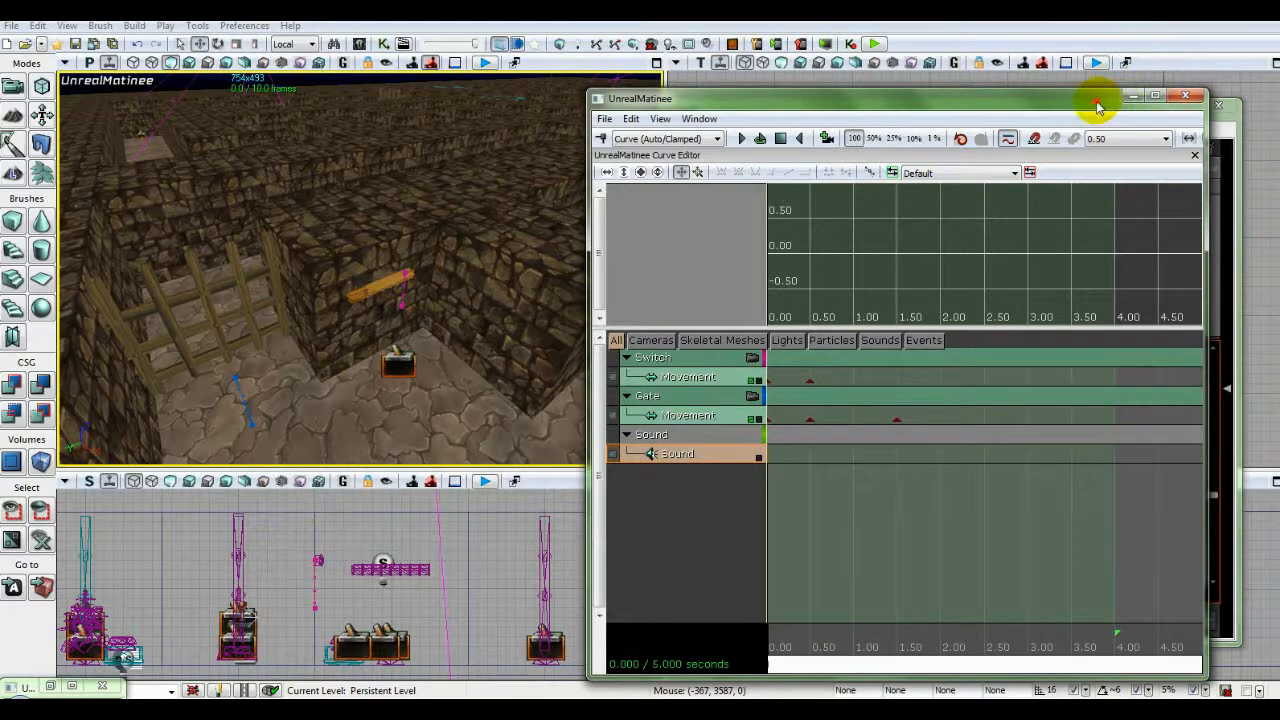
left_click_drag(1097, 105, 1083, 111)
left_click(1226, 127)
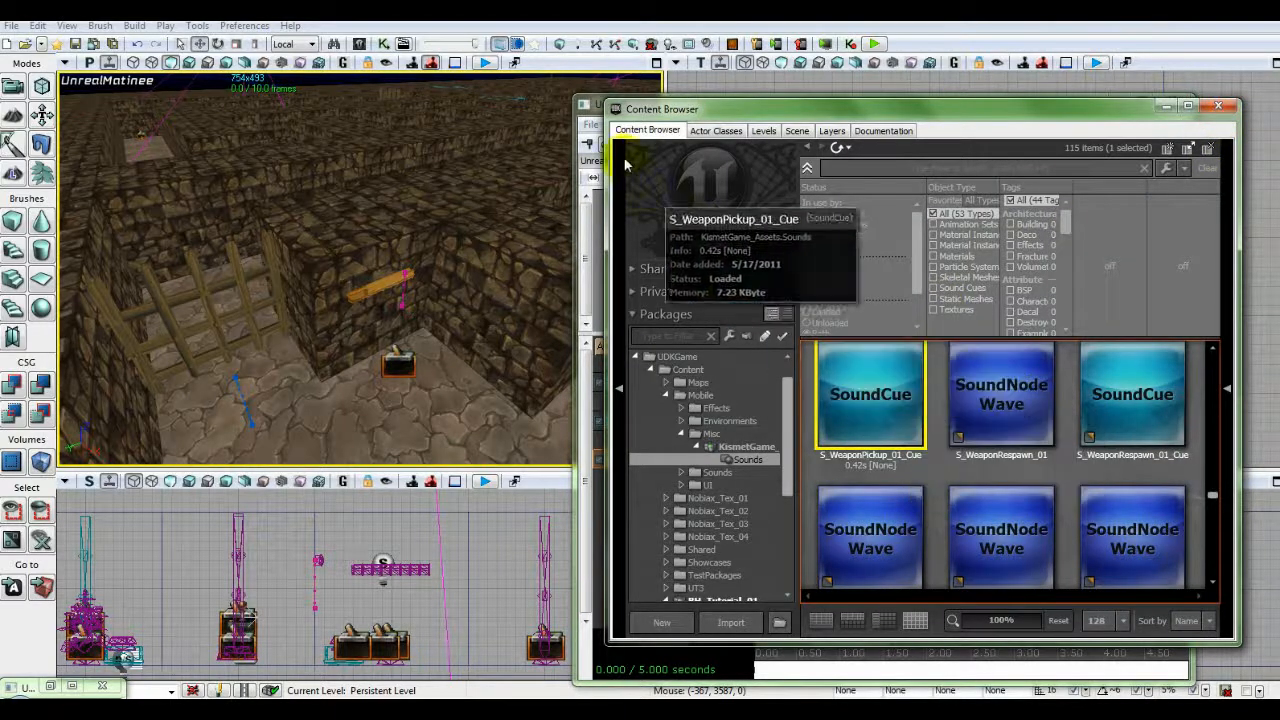
left_click(592, 110)
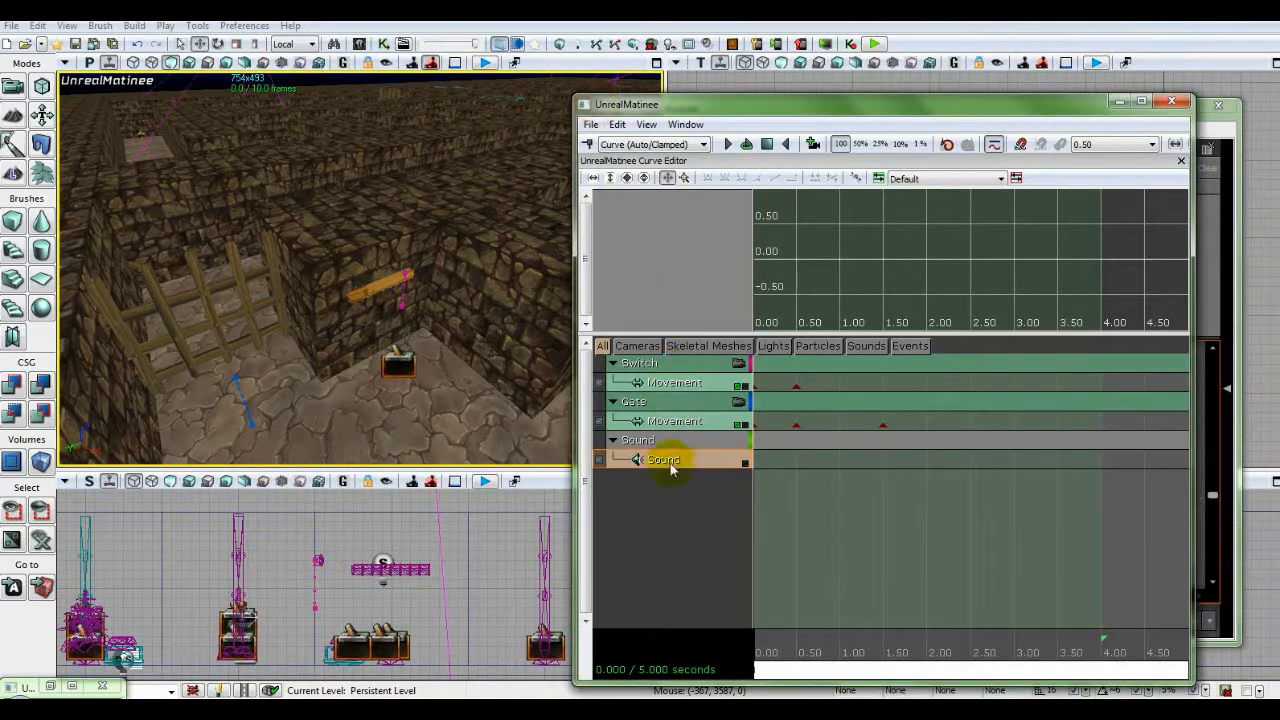
left_click_drag(847, 669, 832, 673)
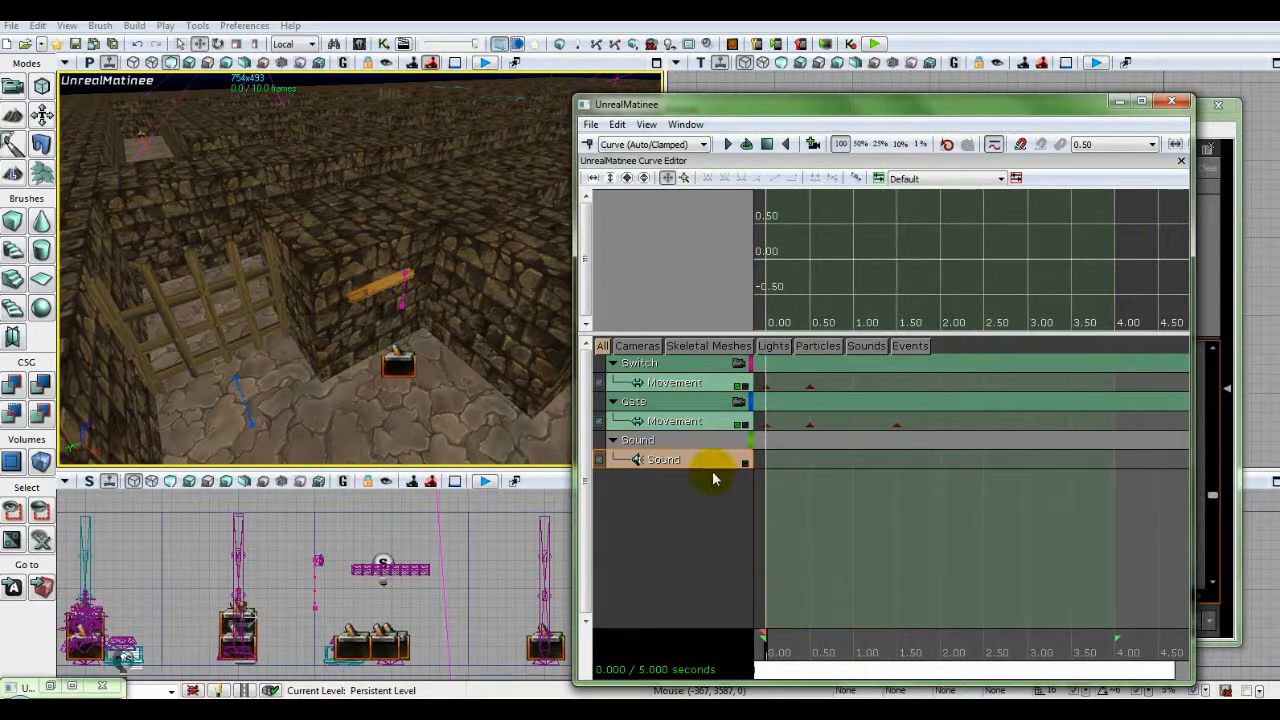
key("Return")
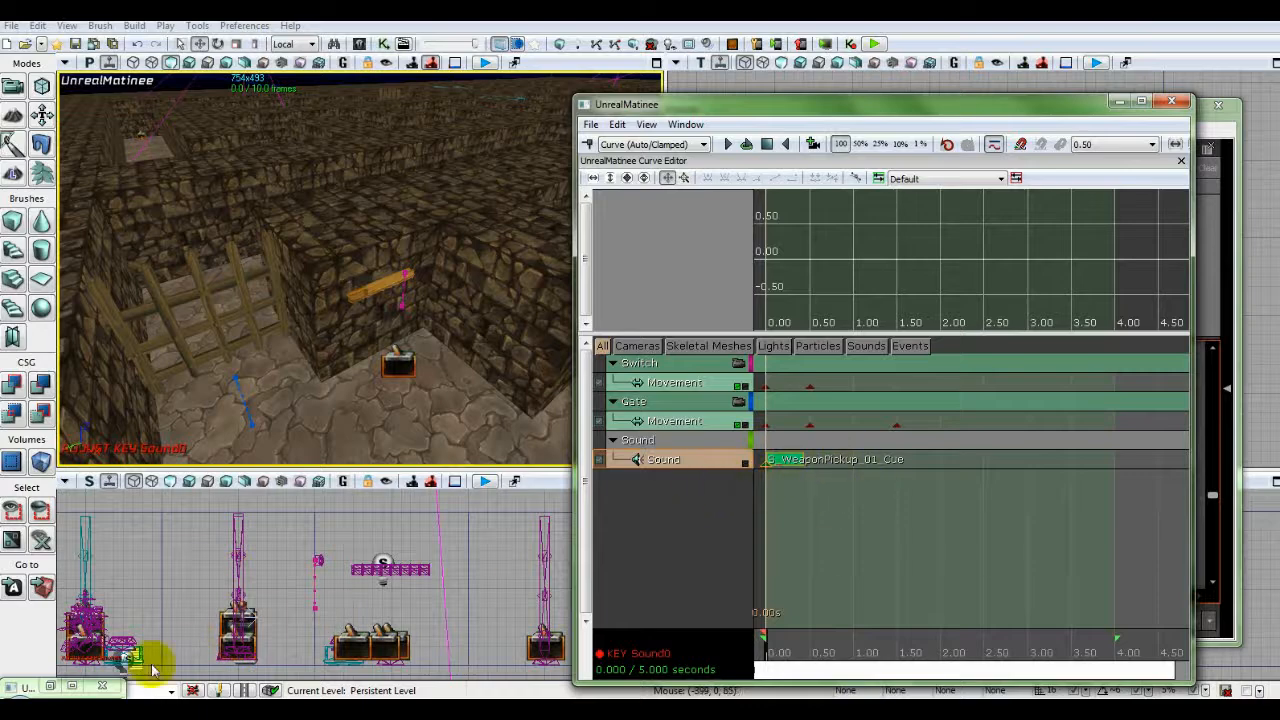
left_click(30, 686)
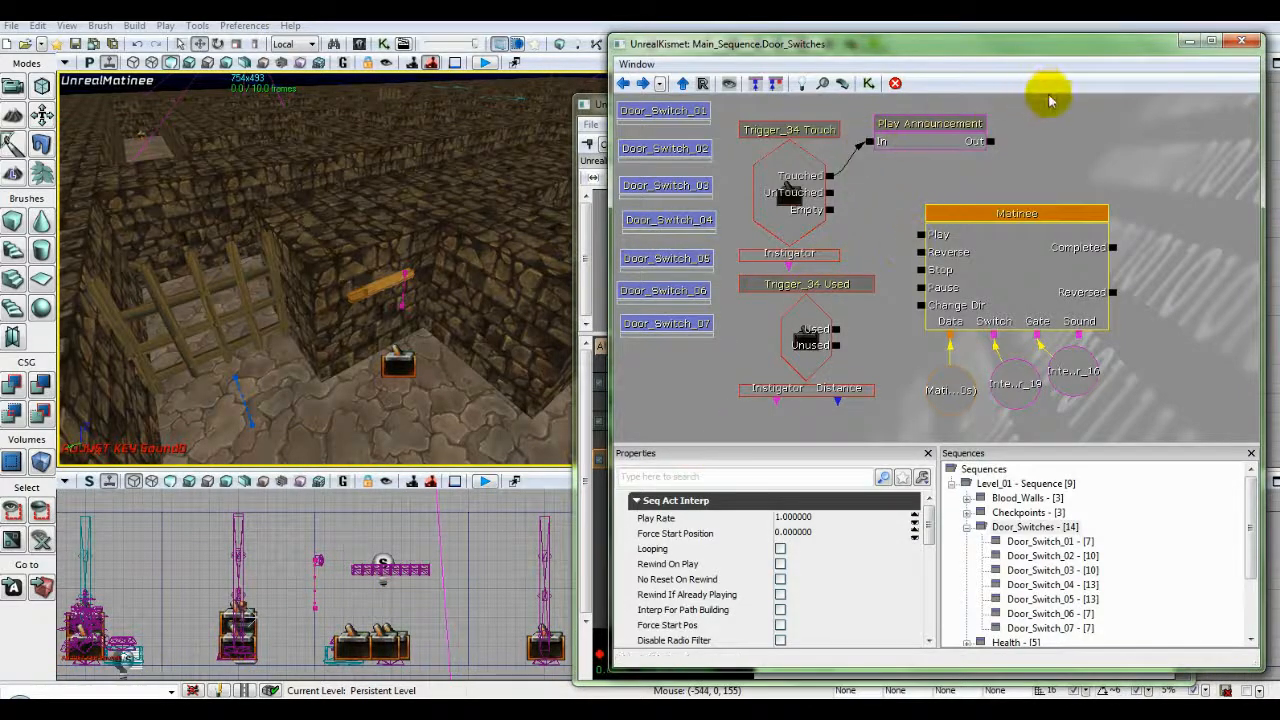
left_click(1187, 41)
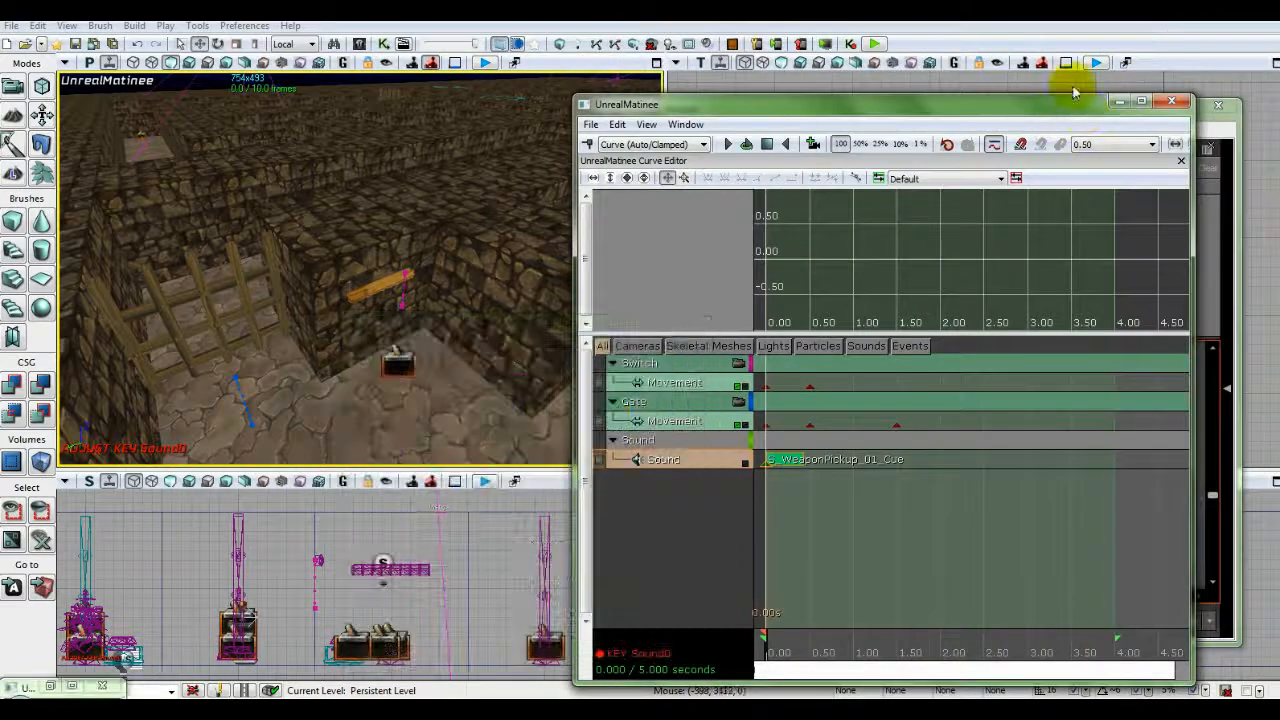
left_click_drag(1100, 112, 1144, 112)
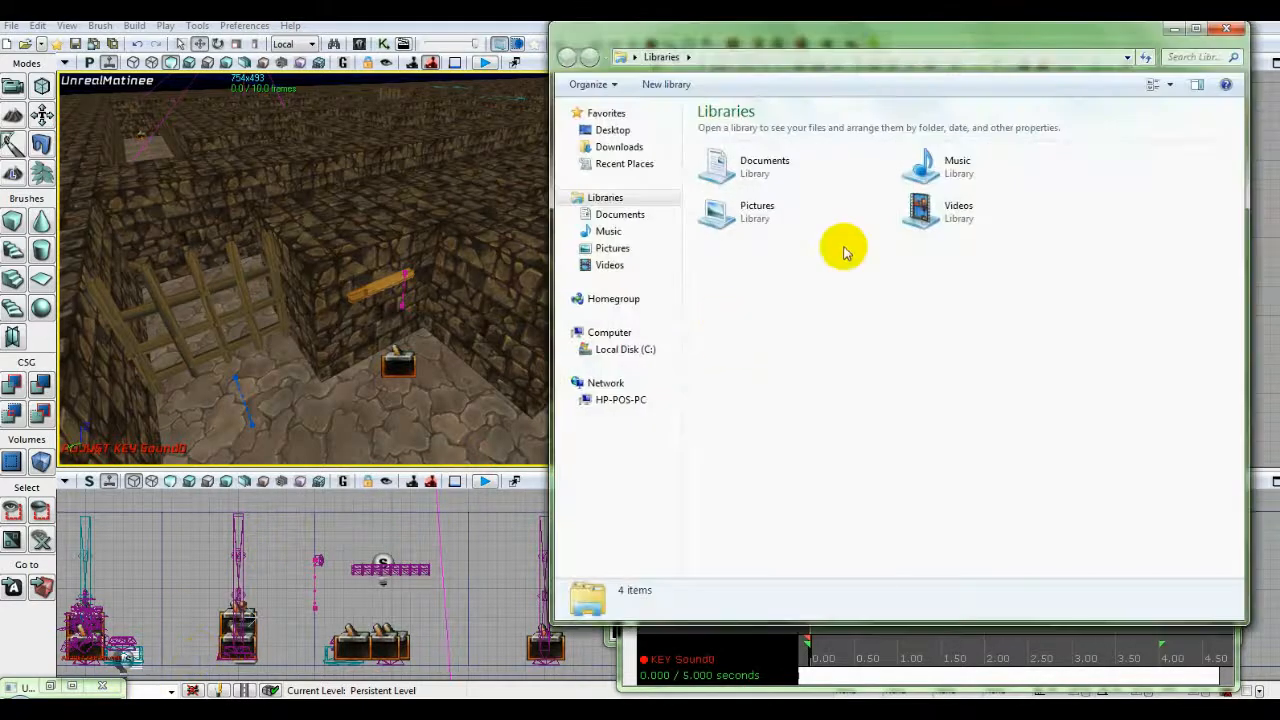
left_click(1228, 28)
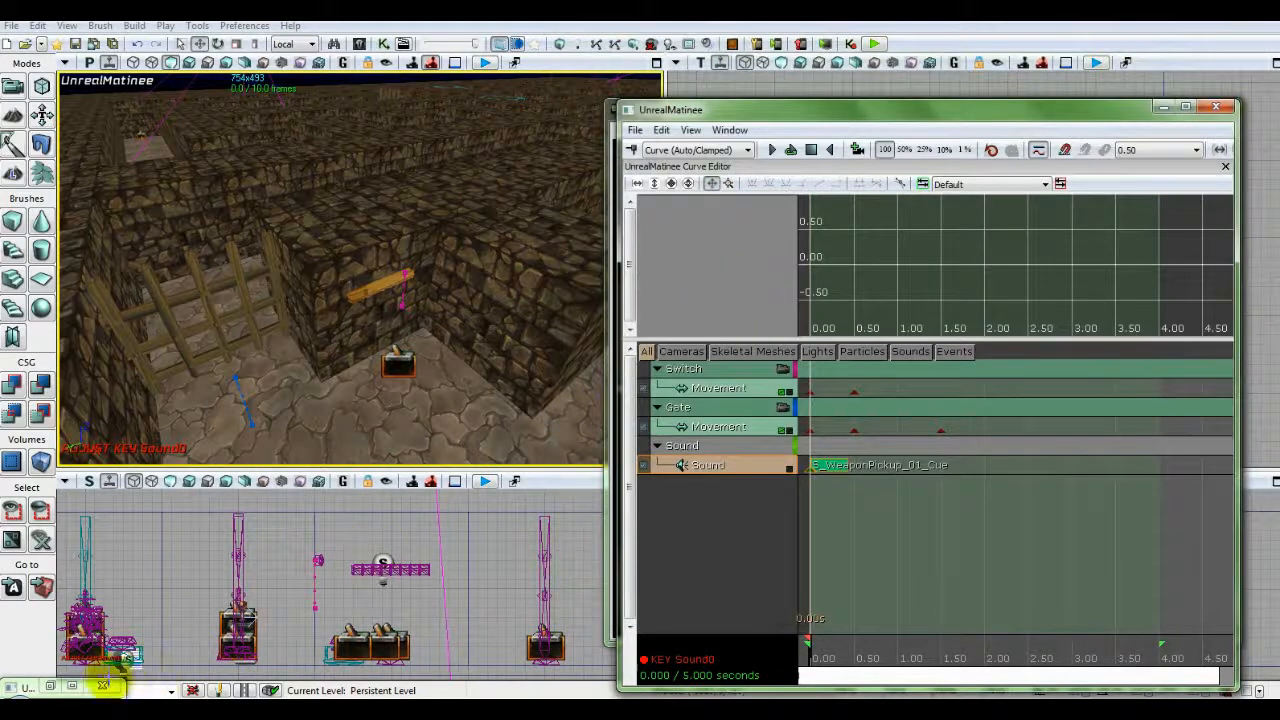
Open the Matinee inside the Door_Switch_06 Kismet sub-sequence.
left_click(50, 688)
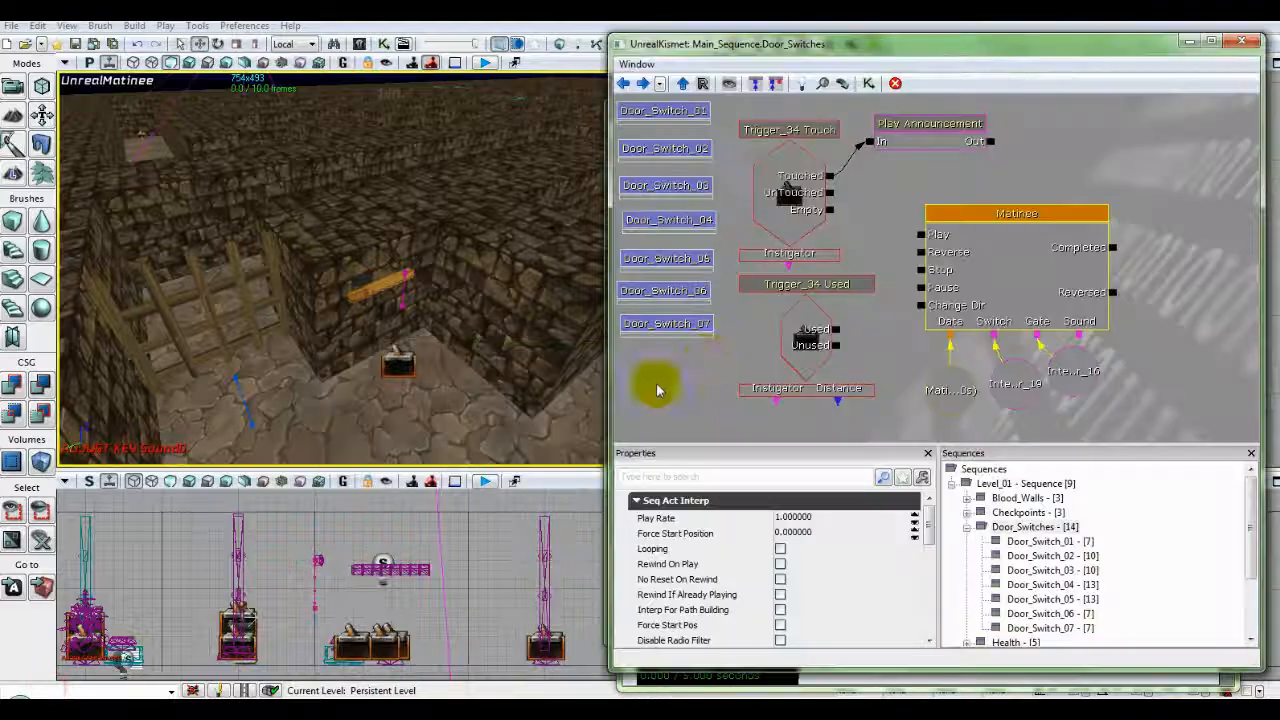
double_click(678, 297)
left_click_drag(824, 310, 908, 205)
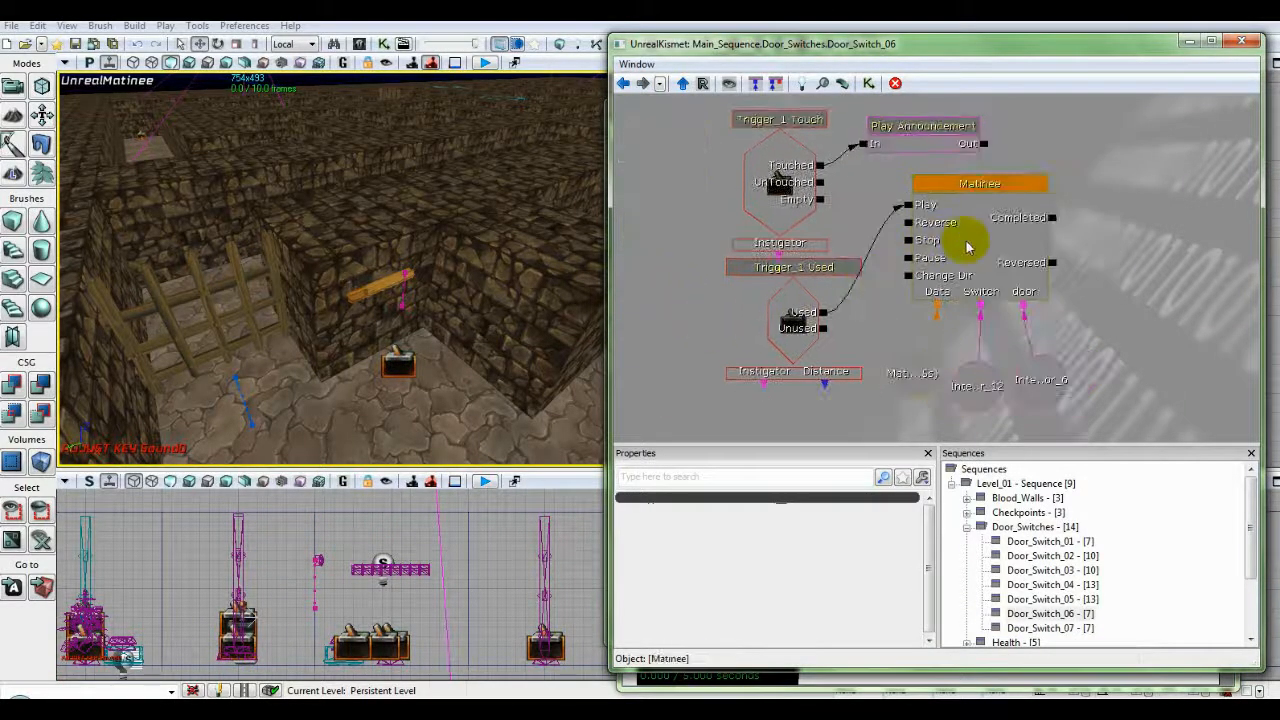
left_click(965, 248)
double_click(965, 248)
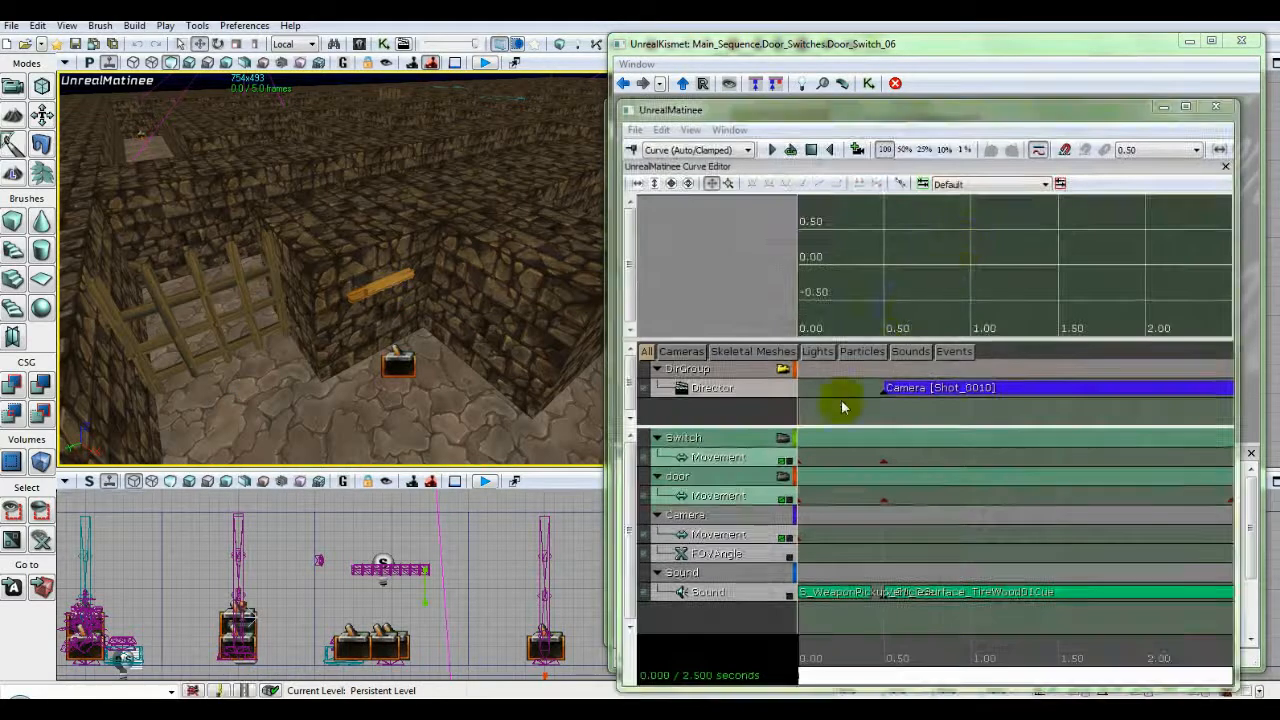
Find the VehicleSurface_TireWood01Cue sound of the 0.50-second Sound key in the Content Browser.
left_click(885, 597)
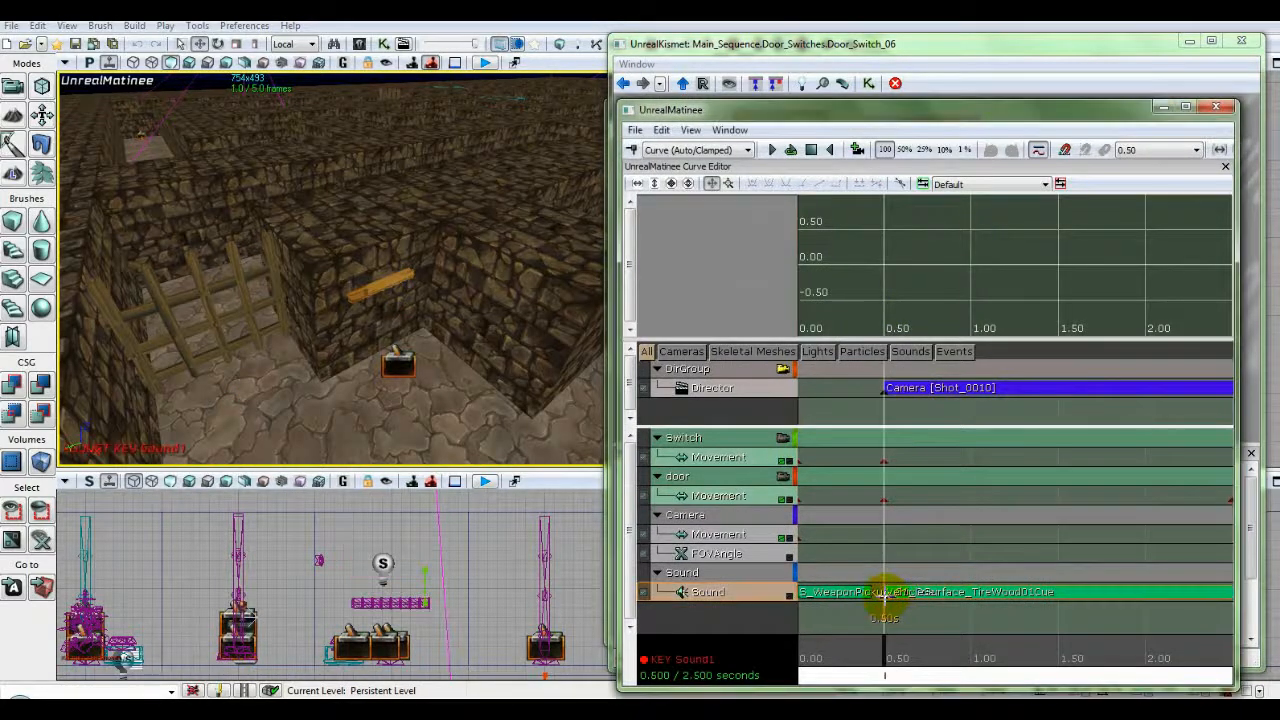
right_click(885, 597)
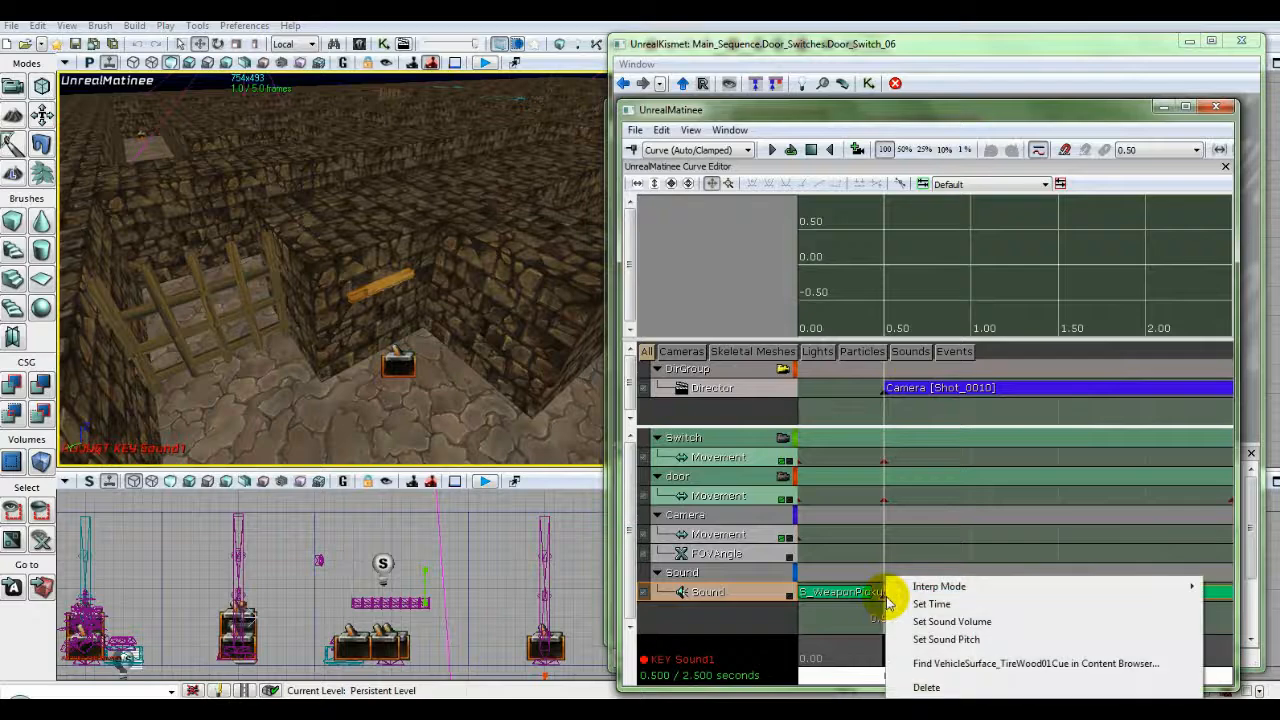
left_click(930, 664)
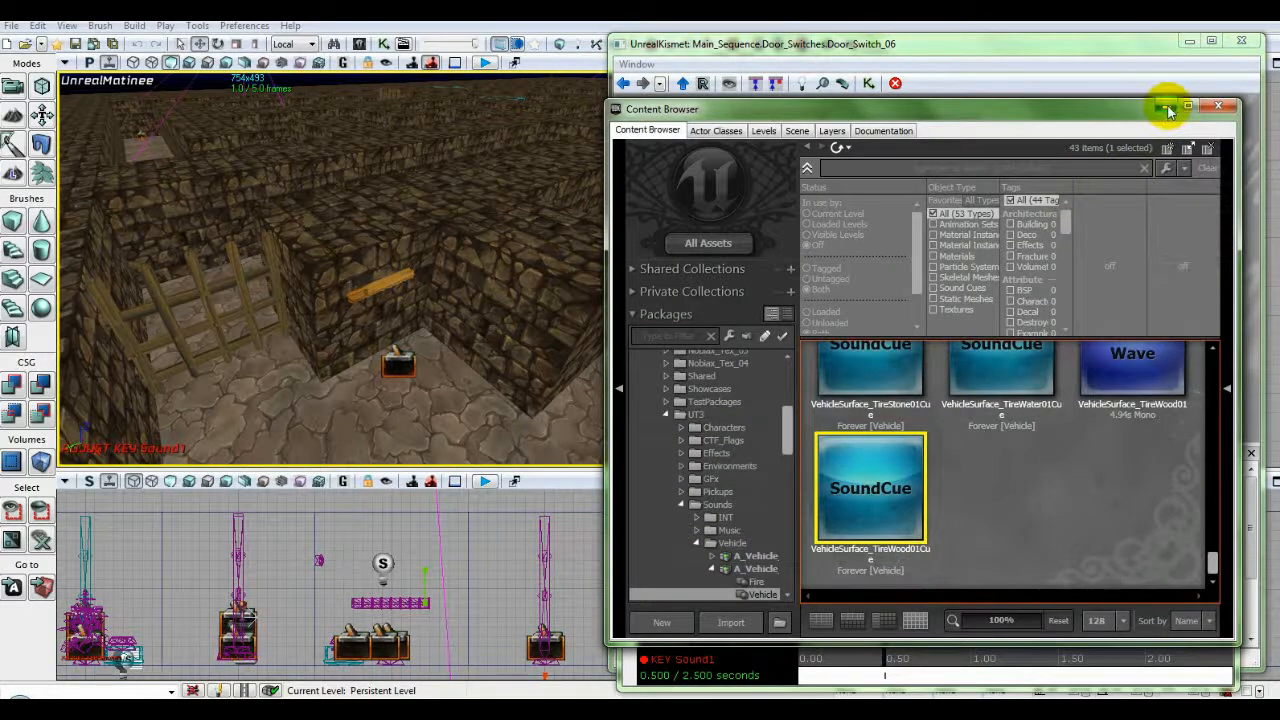
Close the Door_Switch_06 Matinee, minimize the Content Browser and keep the Kismet window in view.
left_click(1131, 46)
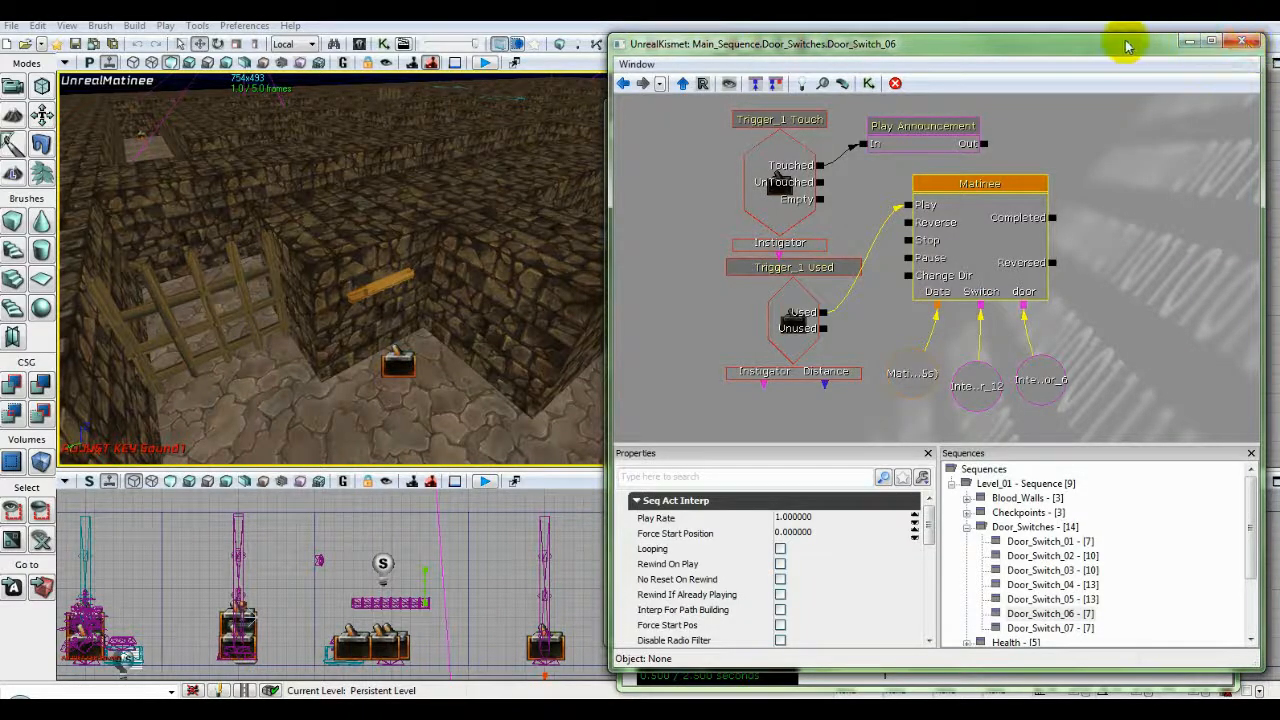
left_click_drag(1126, 46, 763, 134)
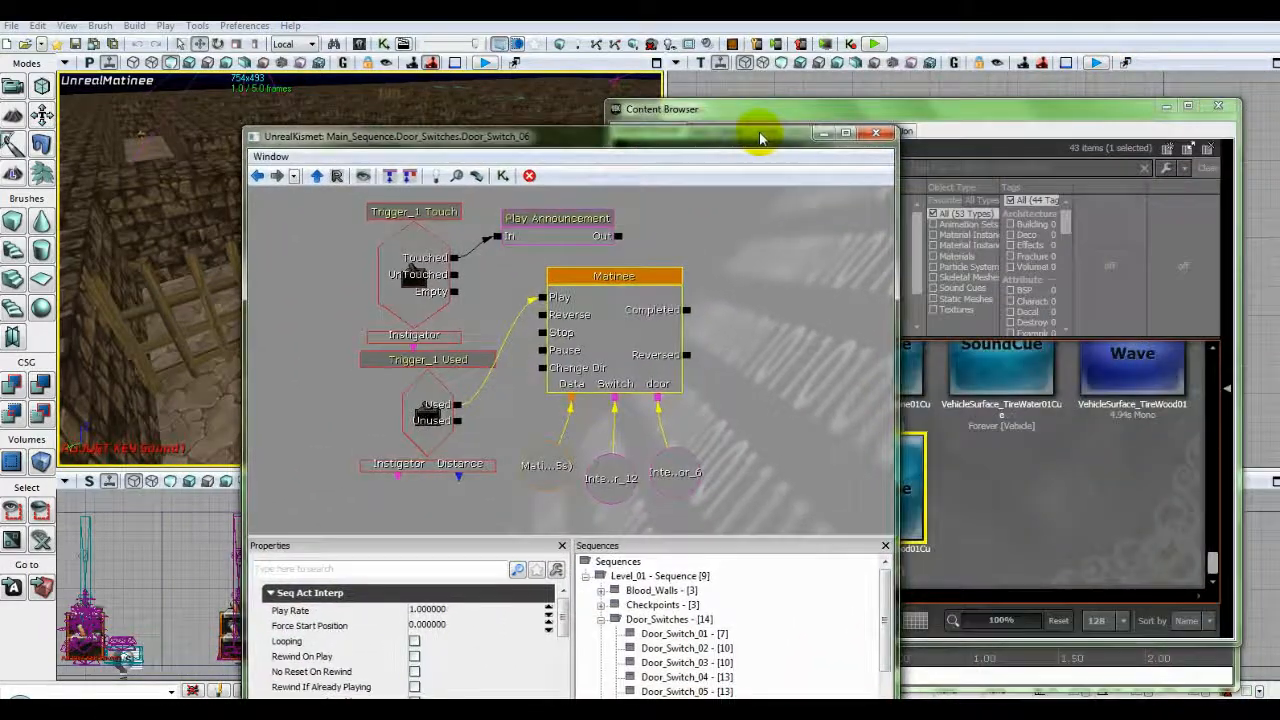
left_click(1238, 658)
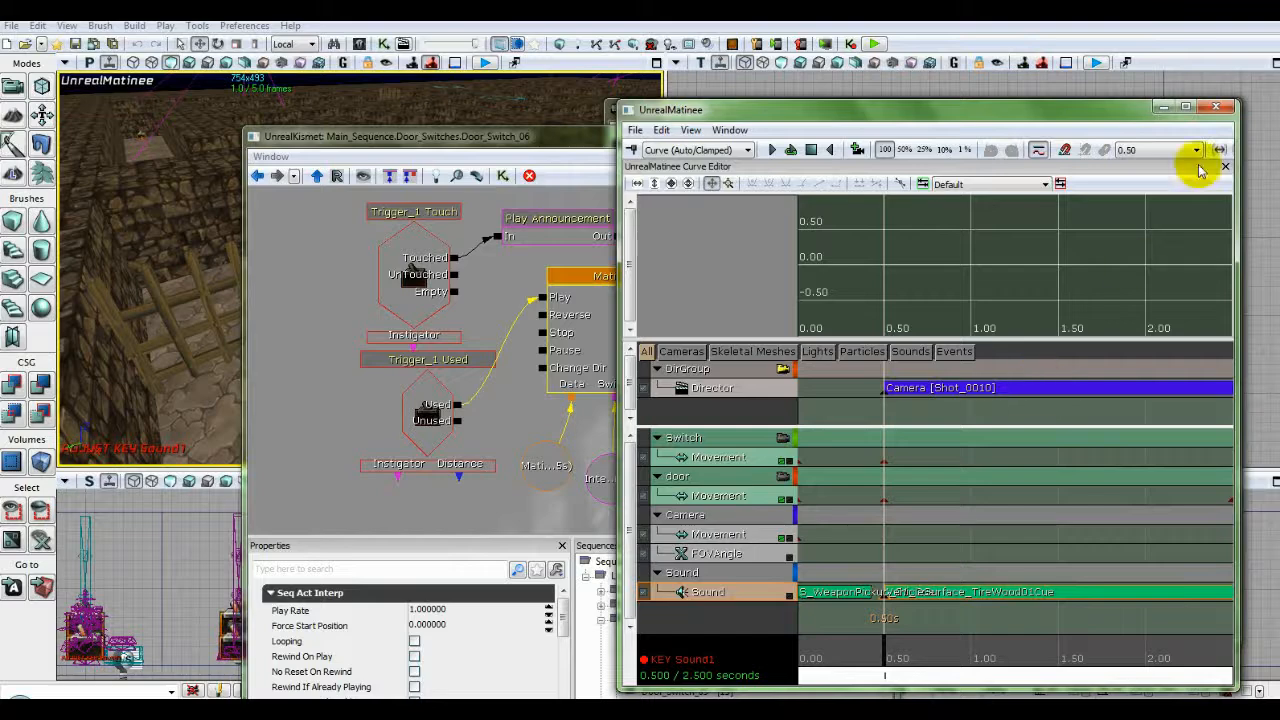
left_click(1218, 108)
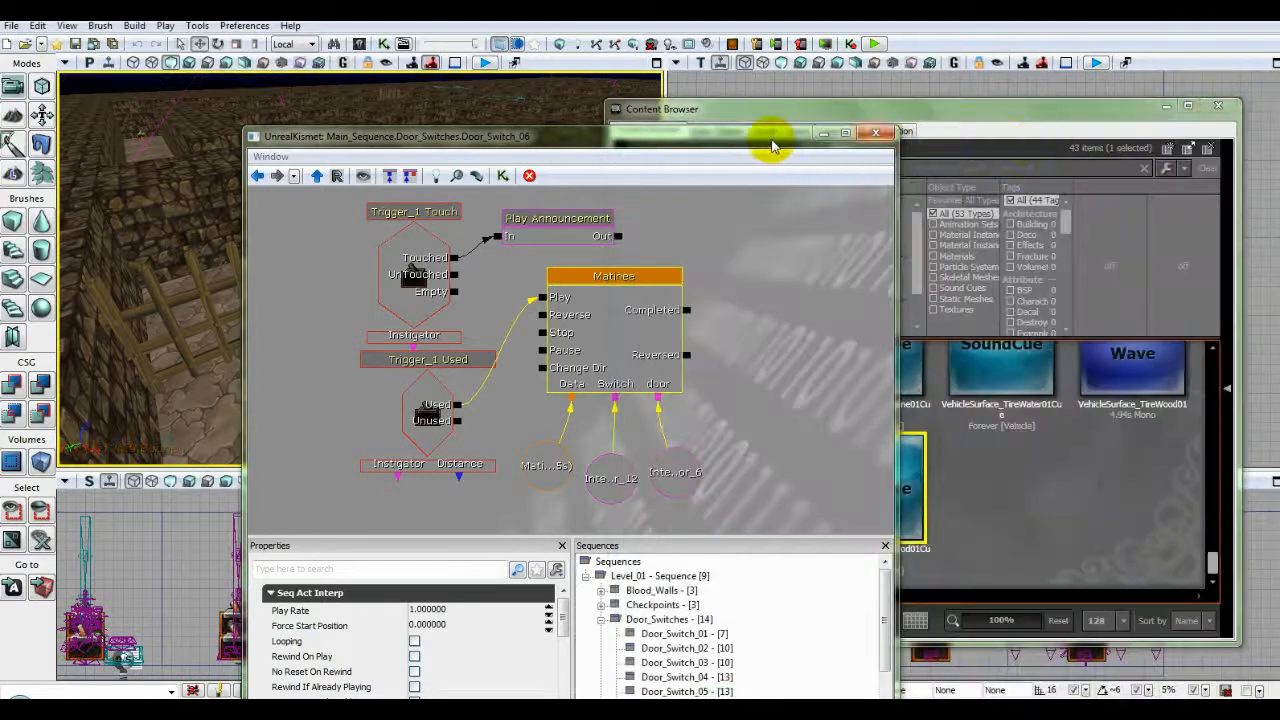
left_click_drag(771, 143, 1140, 84)
left_click(1168, 106)
double_click(974, 288)
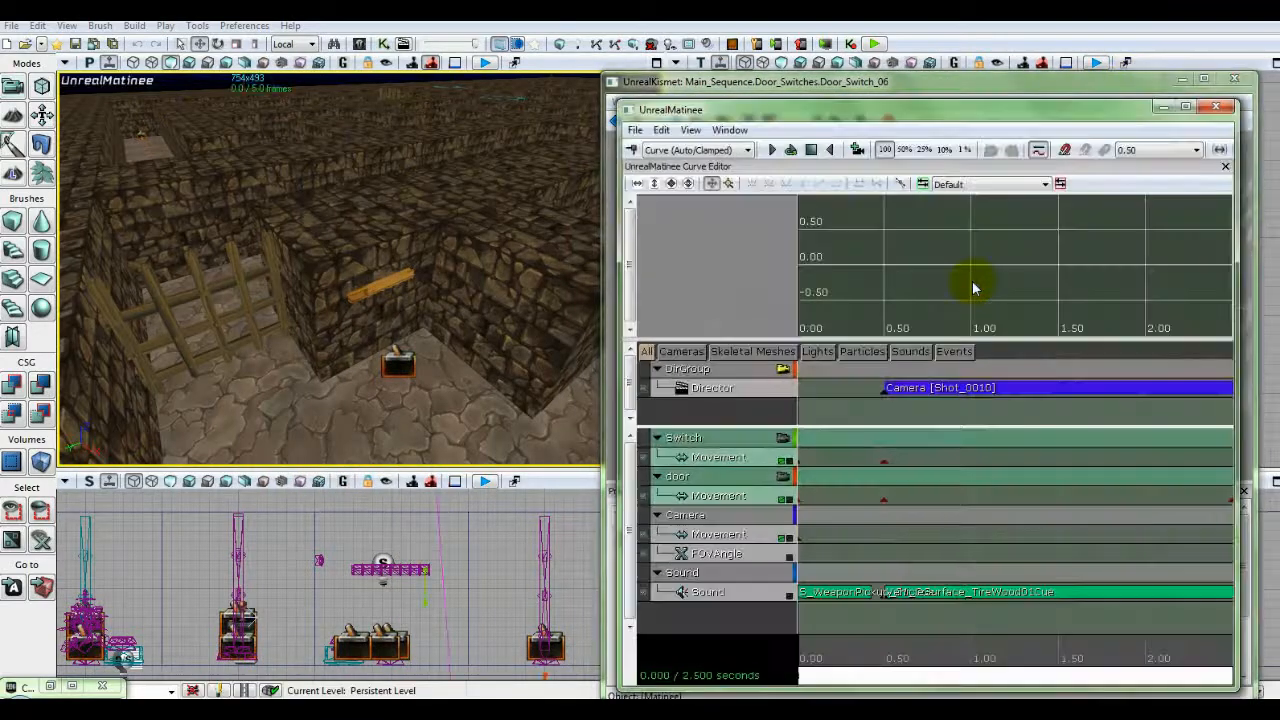
left_click(1215, 106)
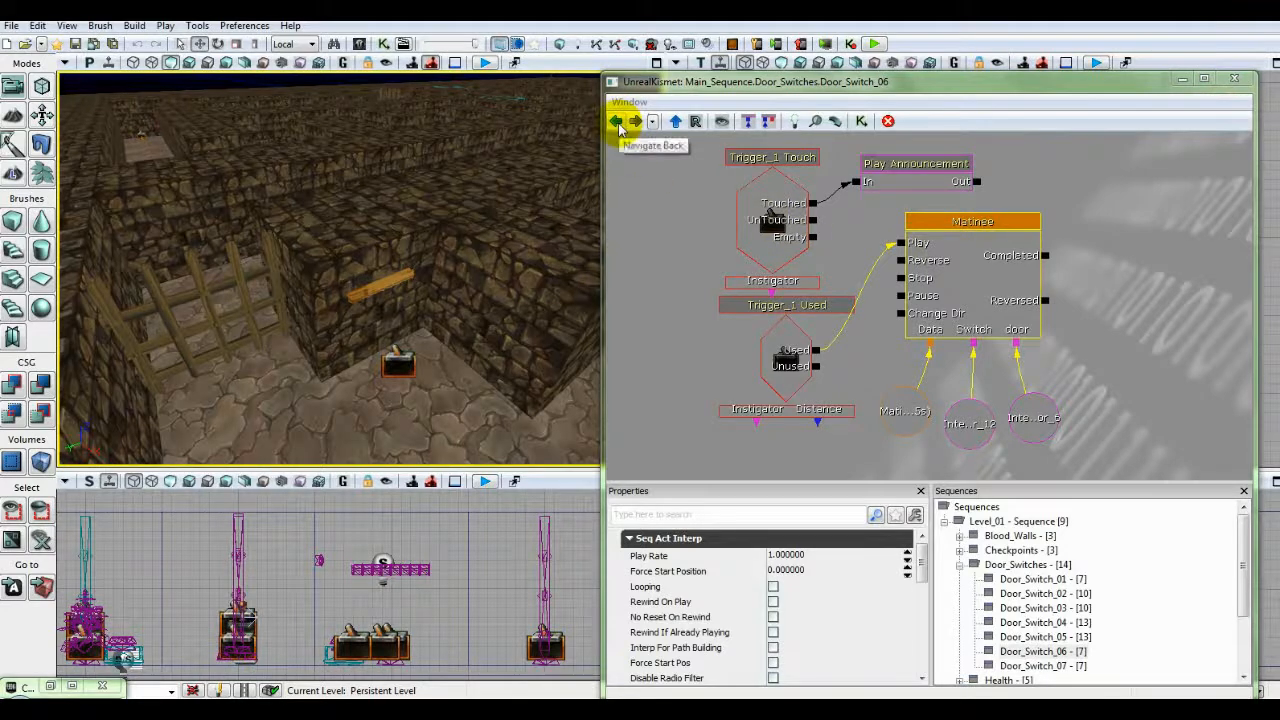
Return to the parent Door_Switches sequence and open its Matinee with the Switch, Gate and Sound groups.
left_click(618, 123)
left_click(1000, 310)
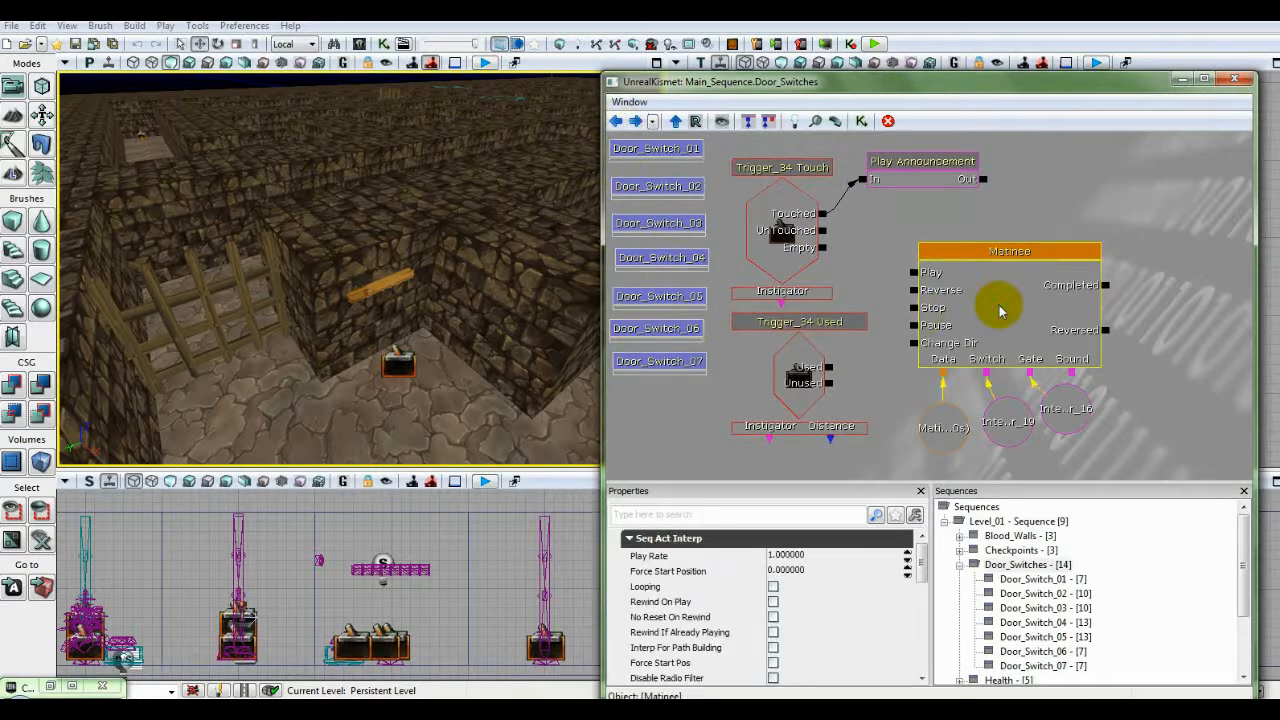
double_click(1000, 310)
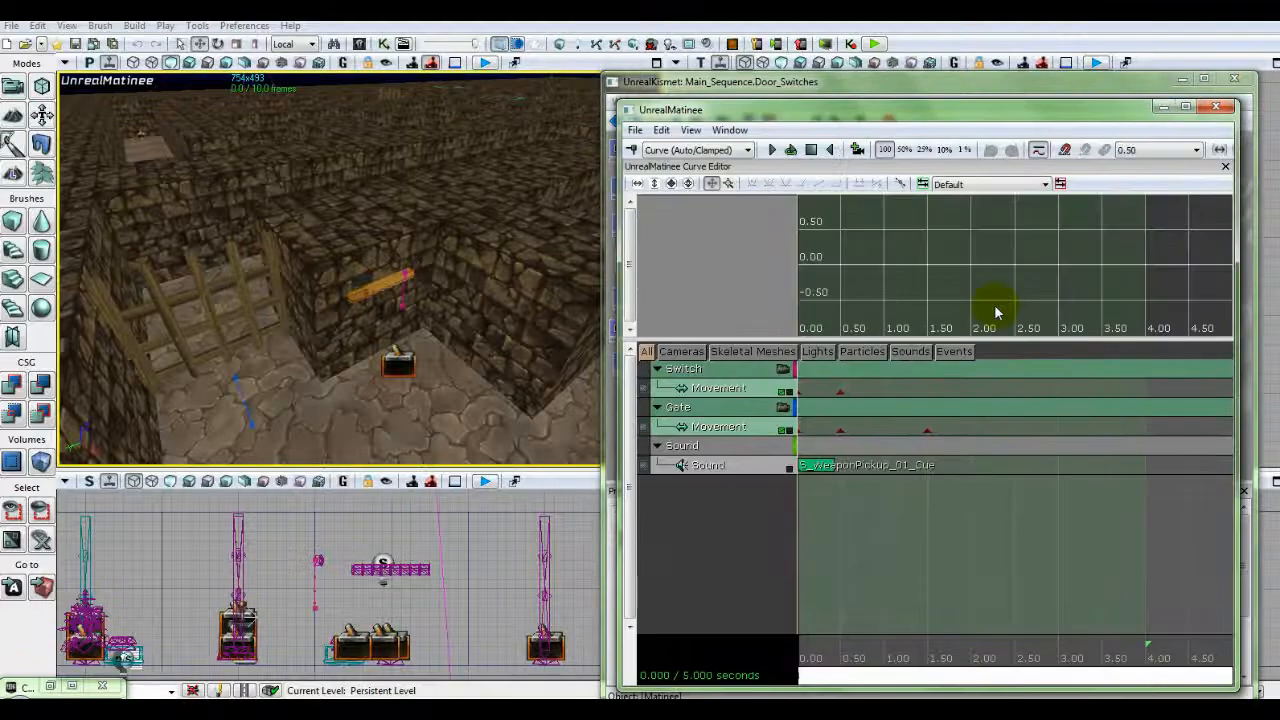
Add a VehicleSurface_TireWood01Cue key to the Sound track at the gate's 0.50-second movement key.
left_click(840, 430)
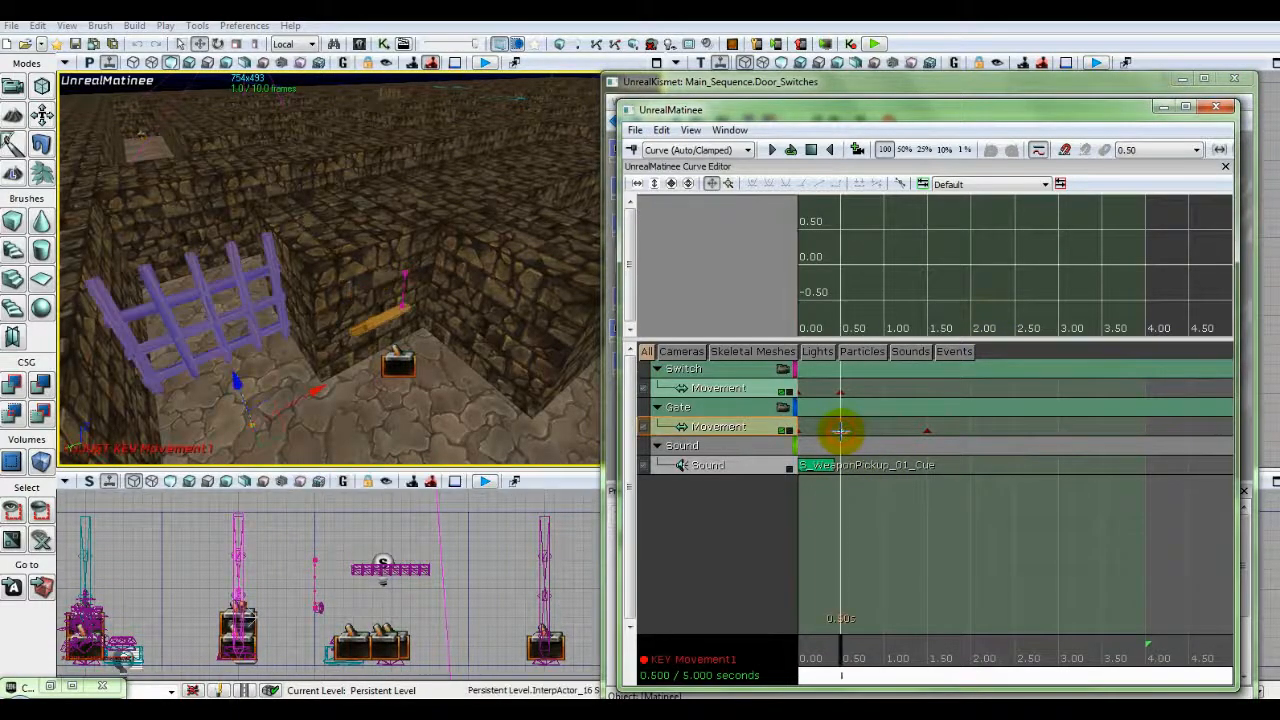
left_click(728, 468)
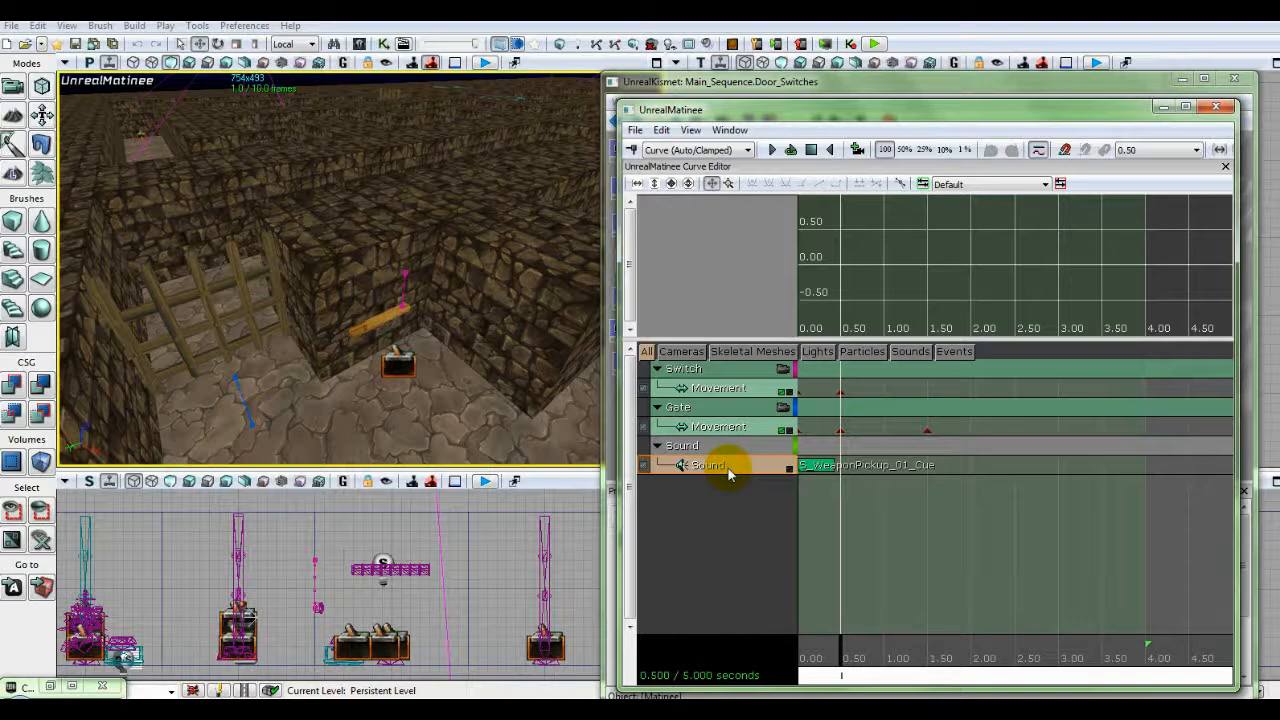
key("Return")
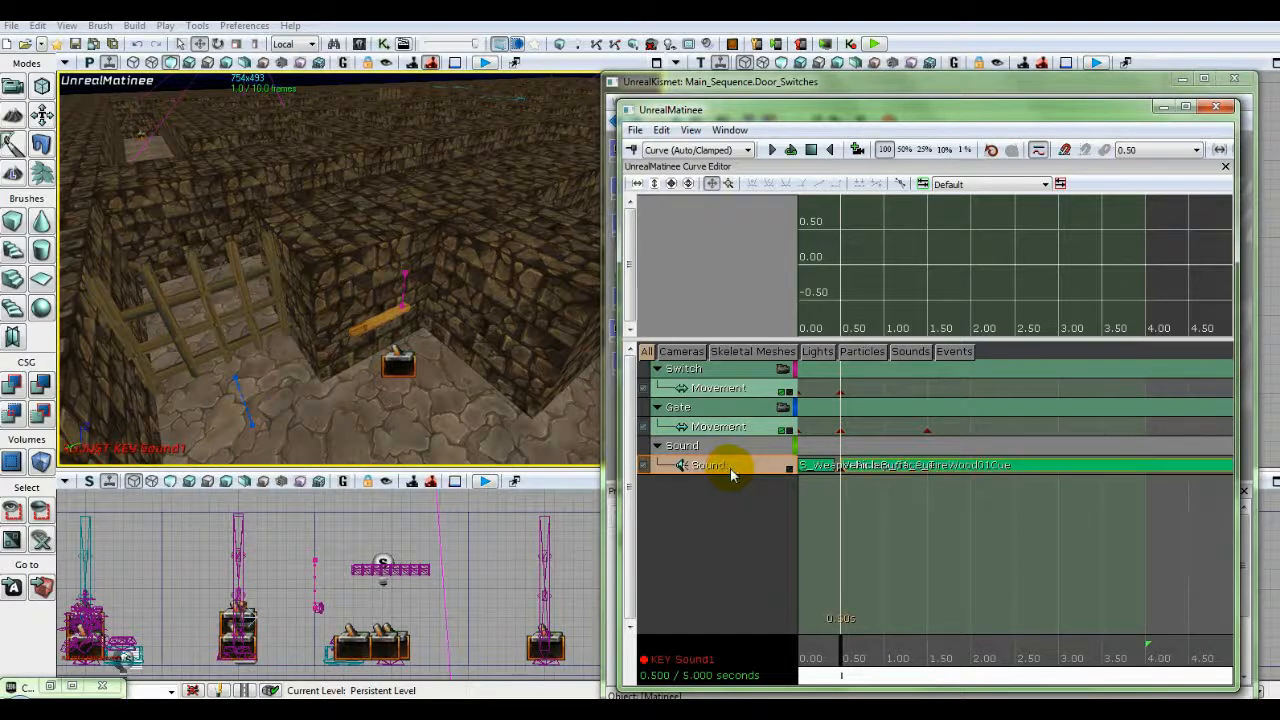
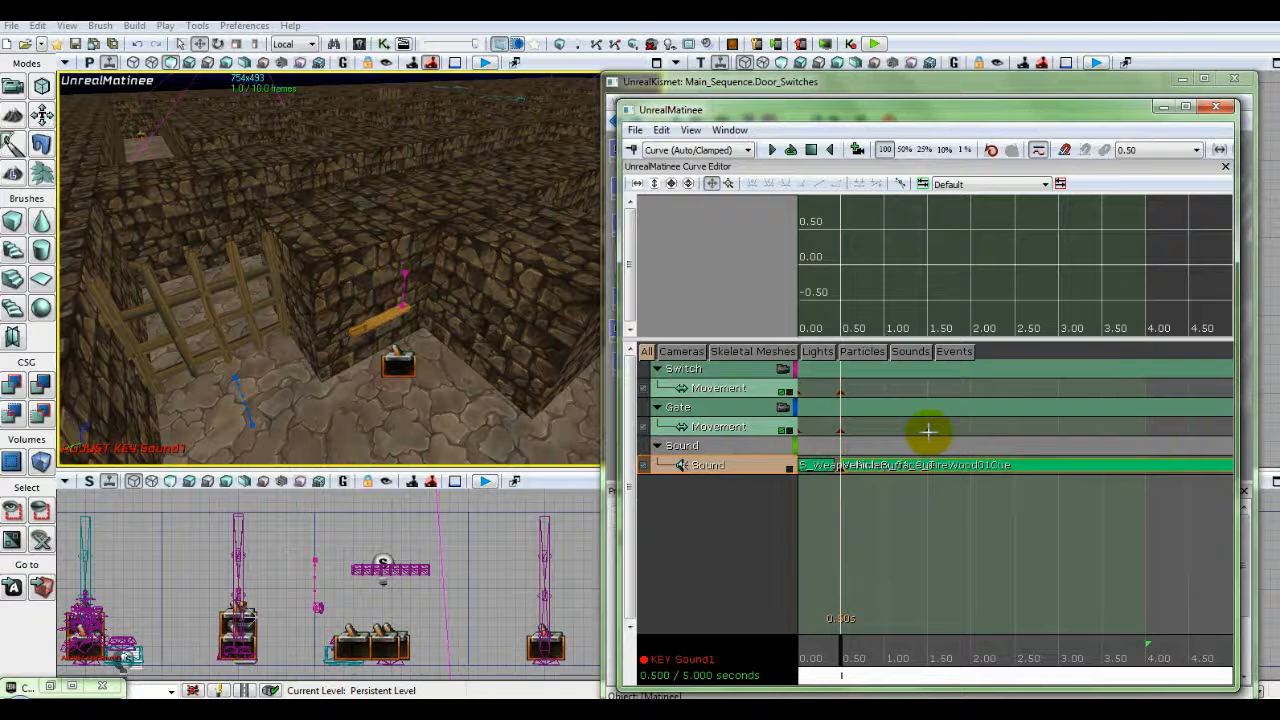
Move the Matinee sequence's end marker to the longest track endpoint.
left_click(928, 432)
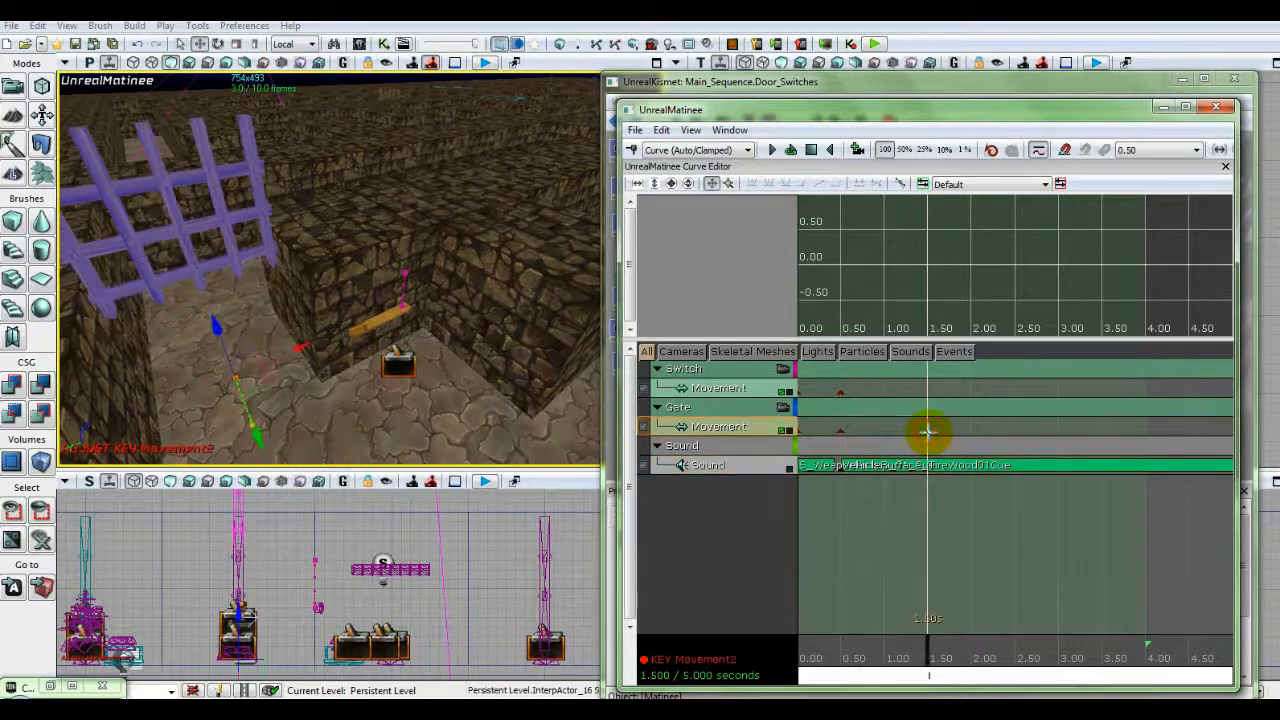
right_click(1147, 643)
left_click(1149, 650)
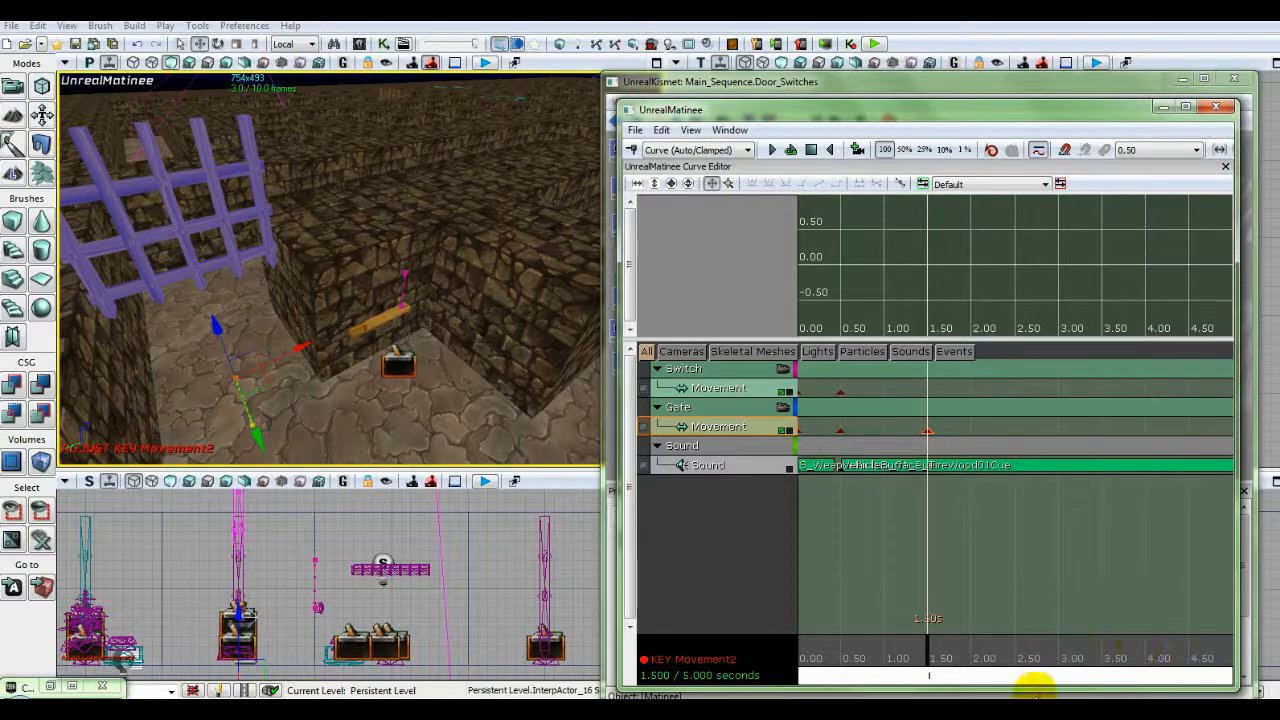
left_click_drag(1037, 679, 1135, 647)
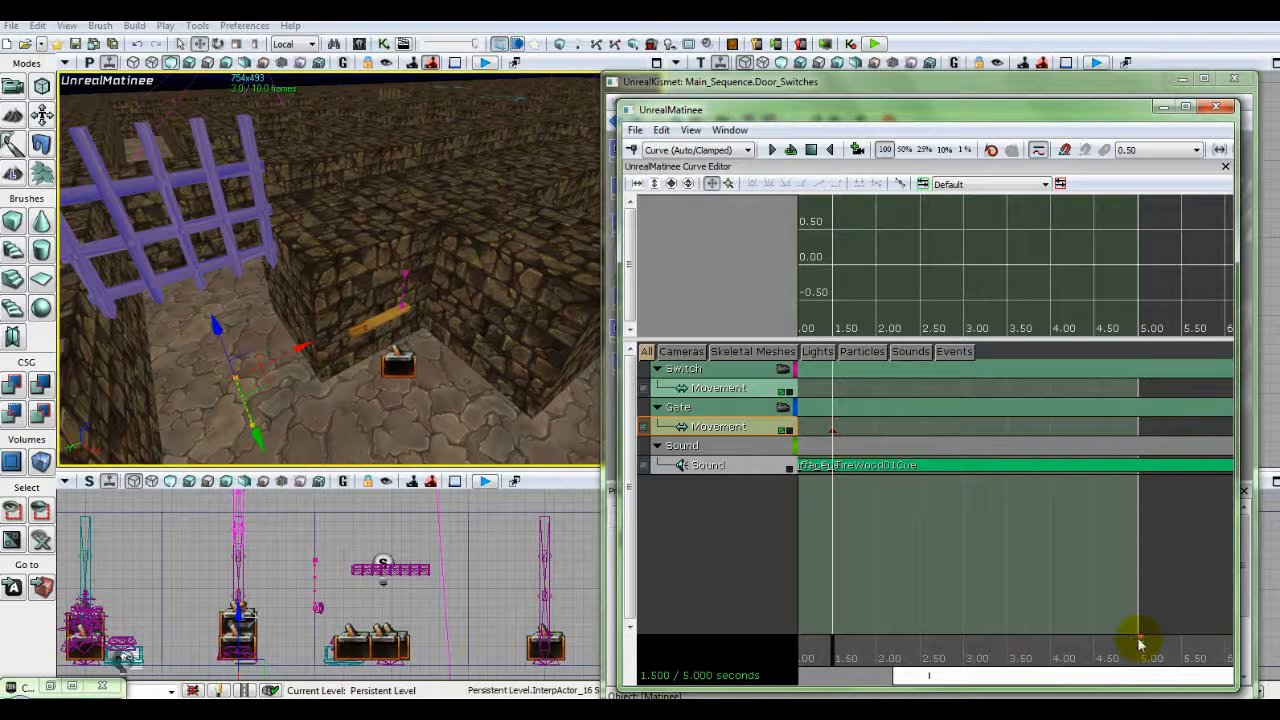
right_click(1140, 637)
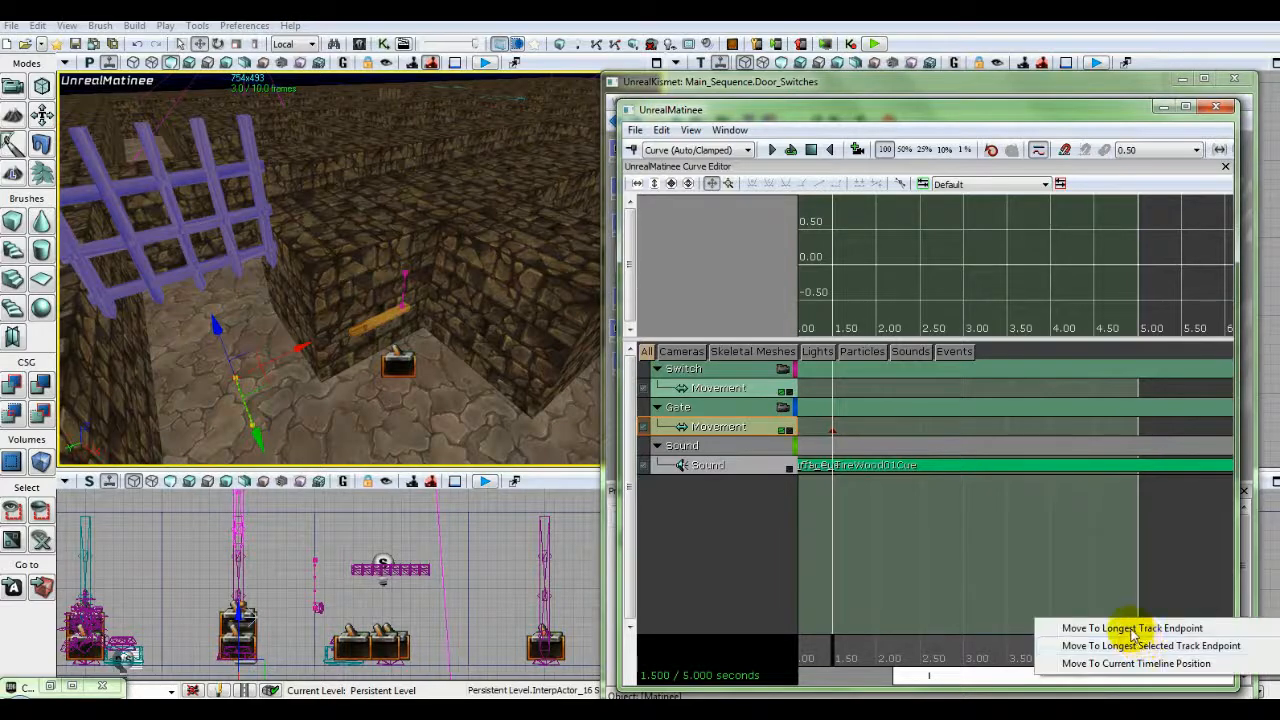
left_click(1130, 628)
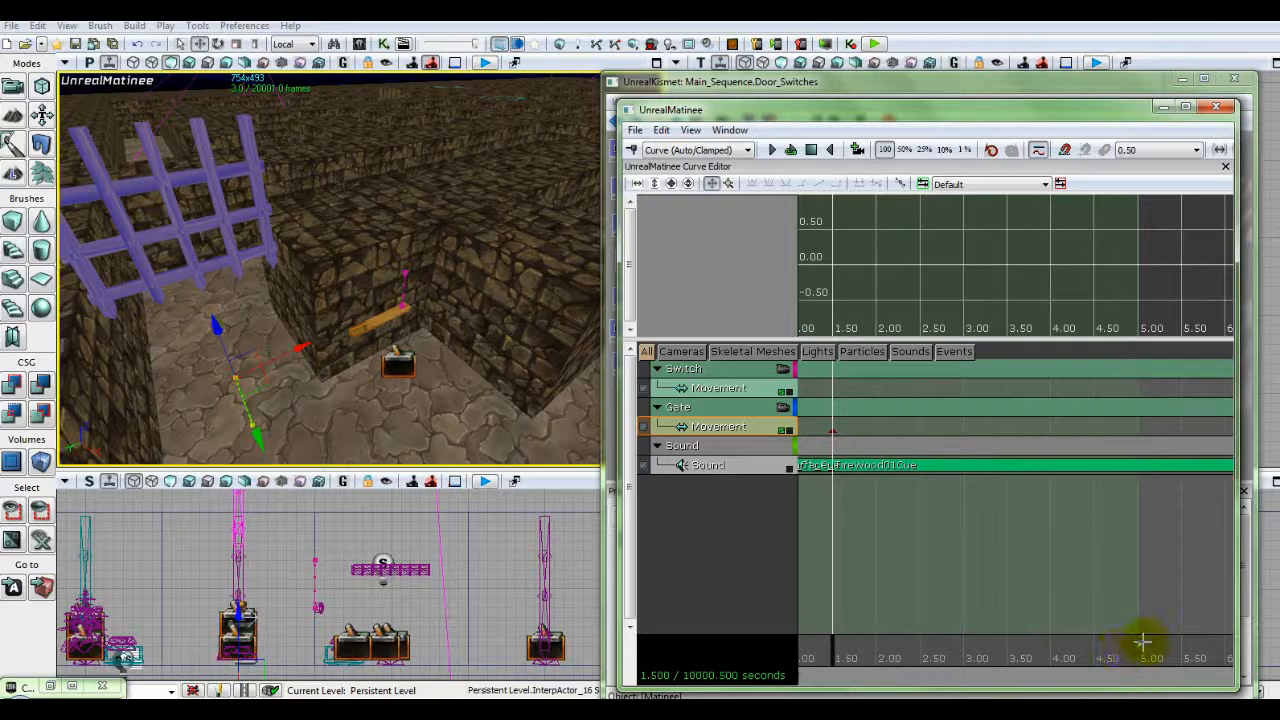
Move the green loop section's end marker from the 5.00-second position to the end of the sequence.
right_click(1141, 642)
left_click(1137, 652)
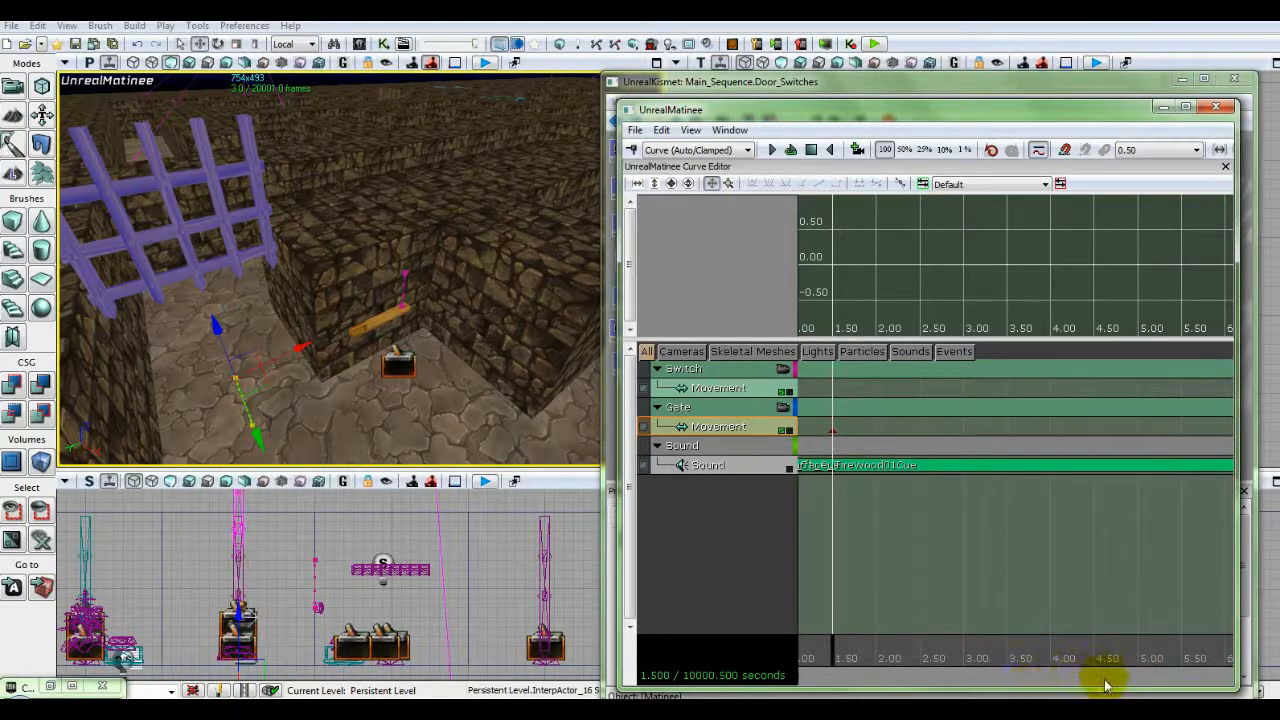
Look along the Matinee timeline for the end markers and the gate's movement keys.
left_click_drag(1106, 685, 957, 677)
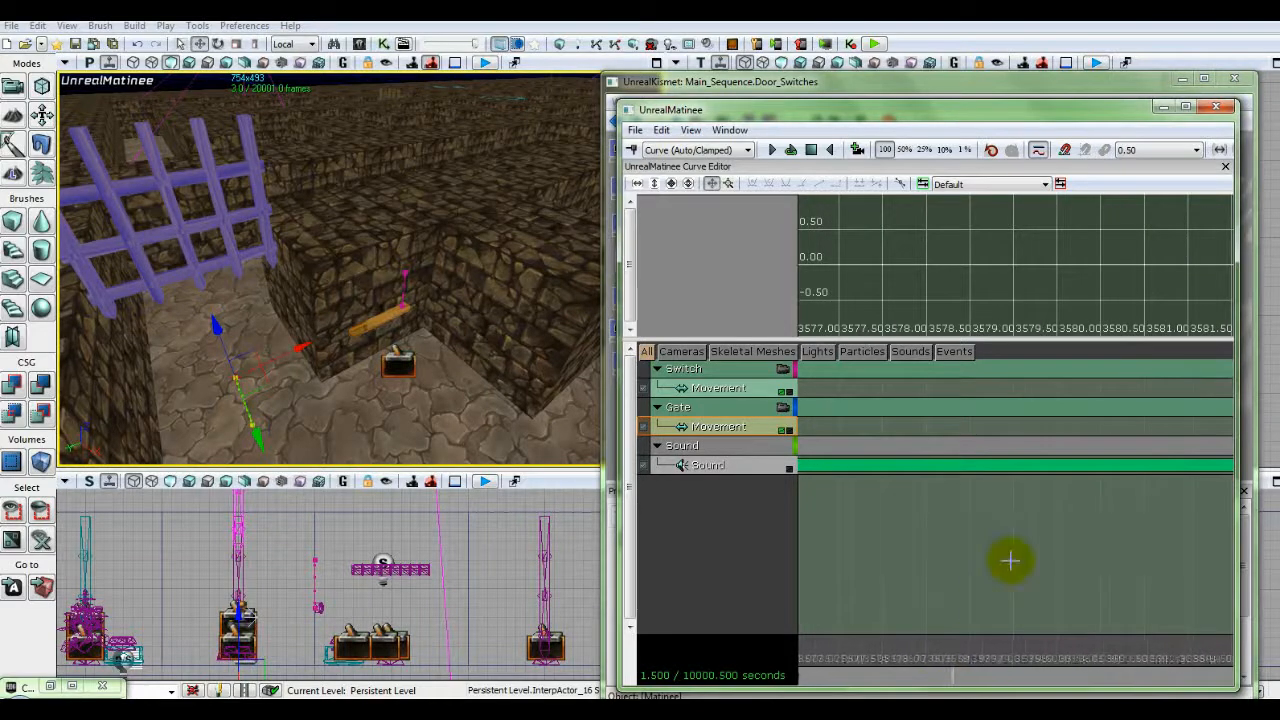
scroll(1010, 560, "down", 10)
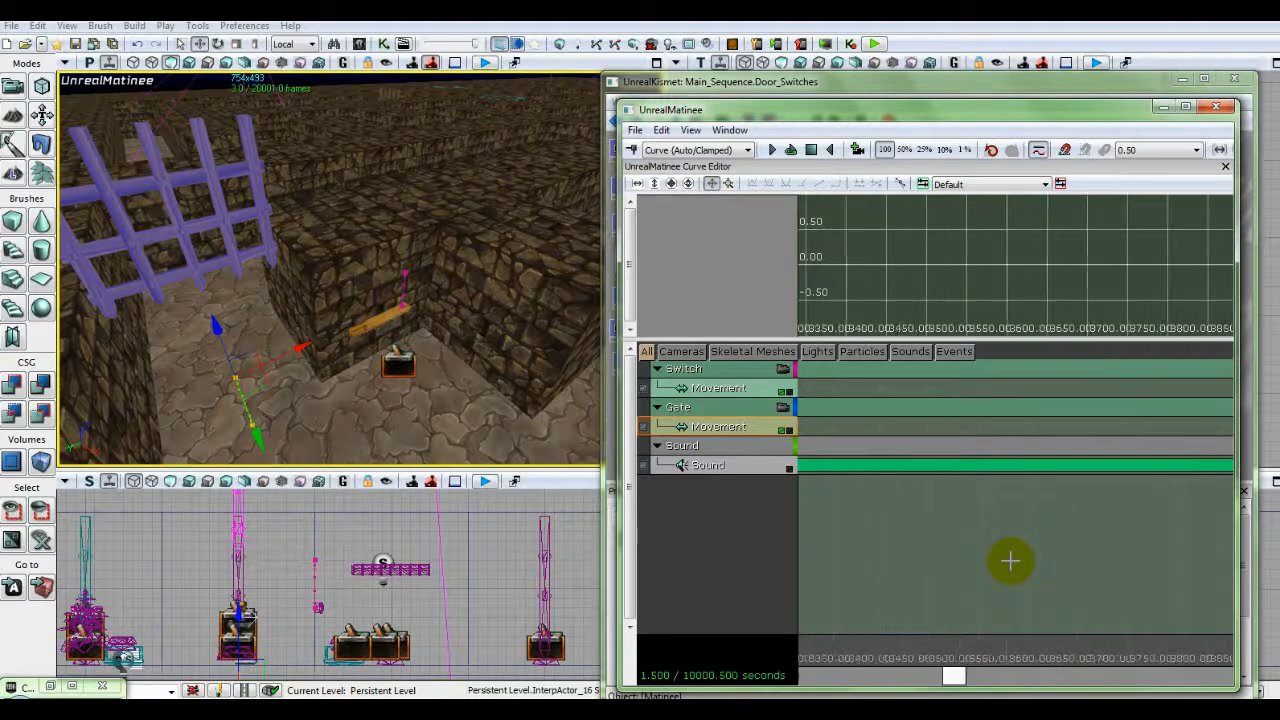
left_click_drag(948, 675, 1201, 688)
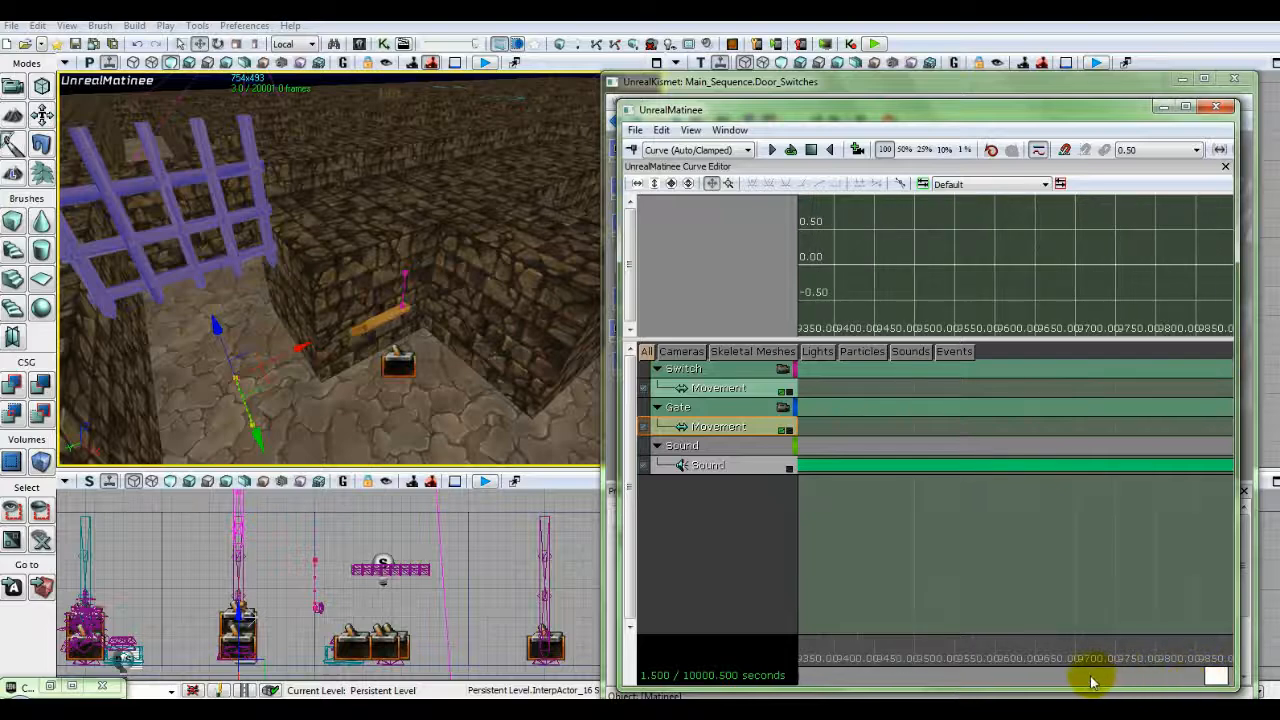
left_click_drag(1092, 681, 1094, 678)
left_click_drag(1201, 682, 1199, 685)
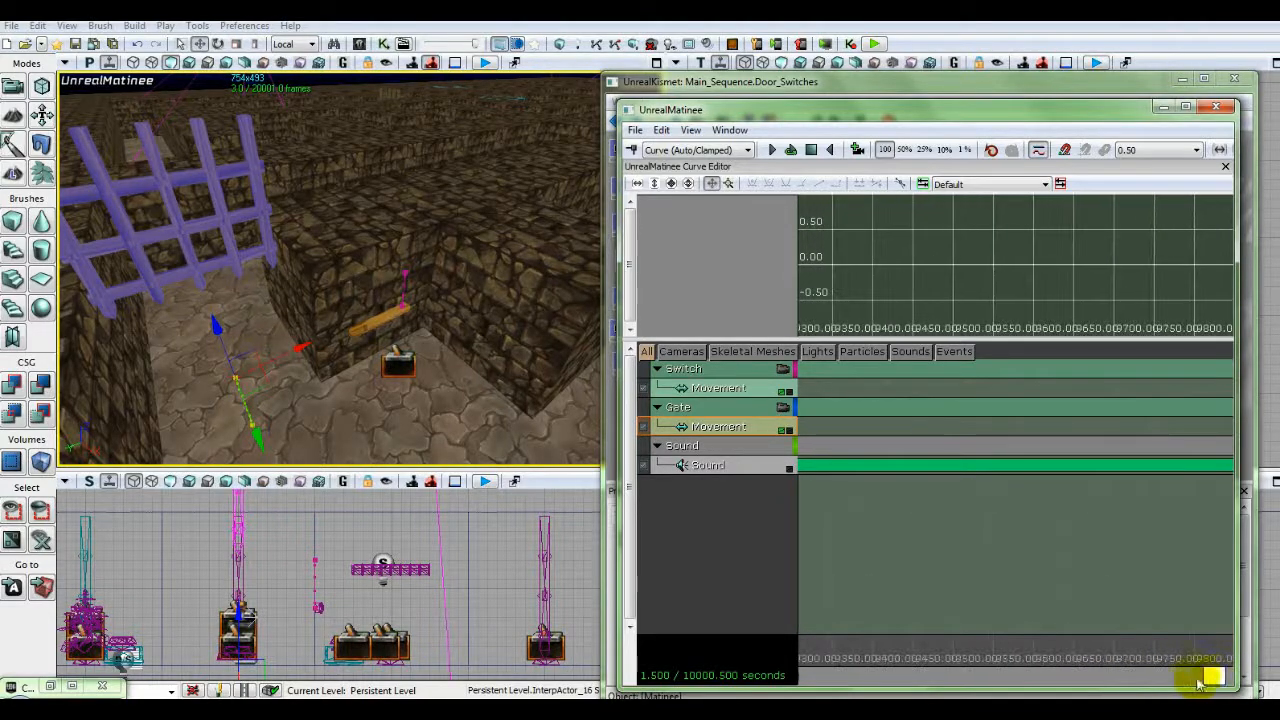
left_click_drag(933, 664, 830, 687)
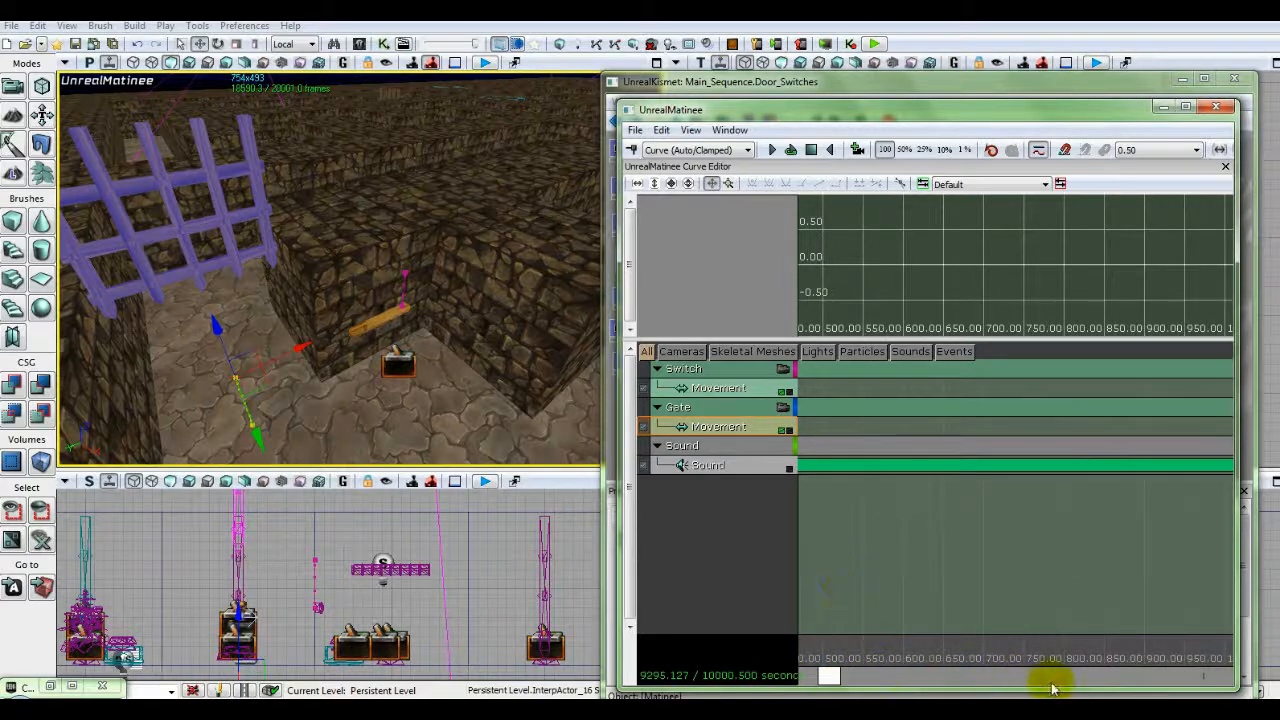
left_click_drag(953, 686, 745, 680)
left_click_drag(886, 680, 922, 683)
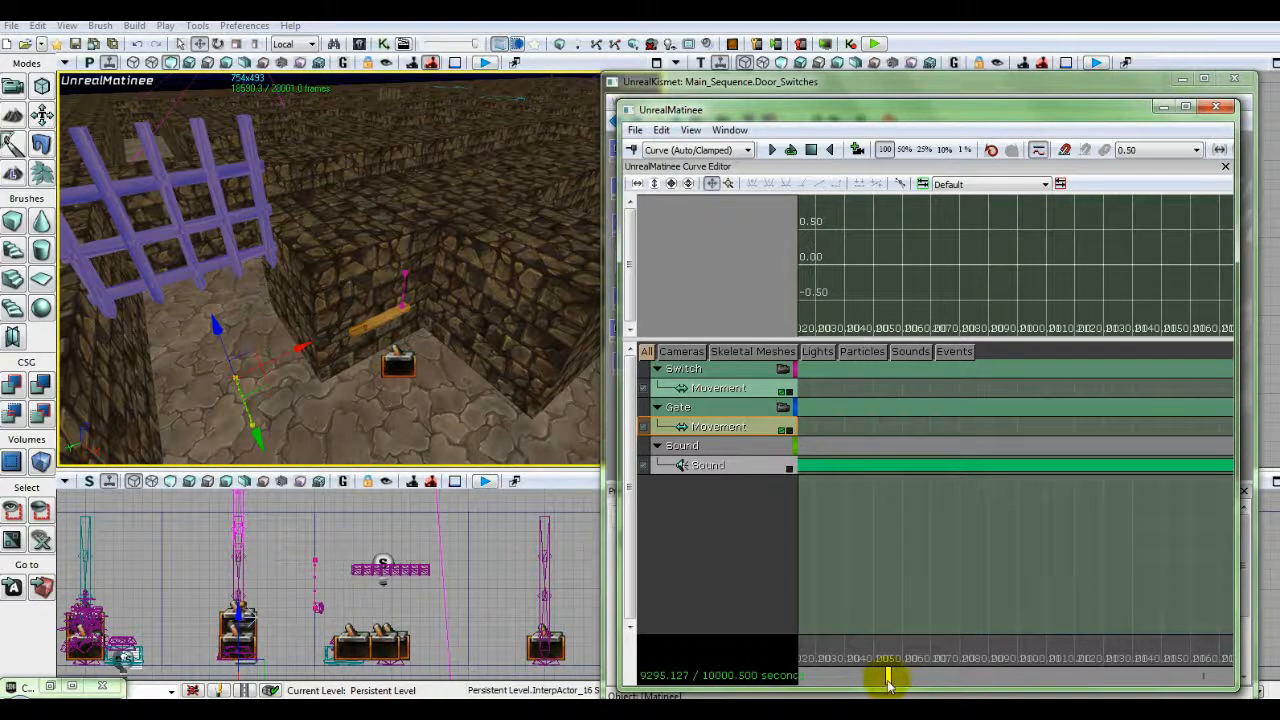
scroll(887, 679, "down", 5)
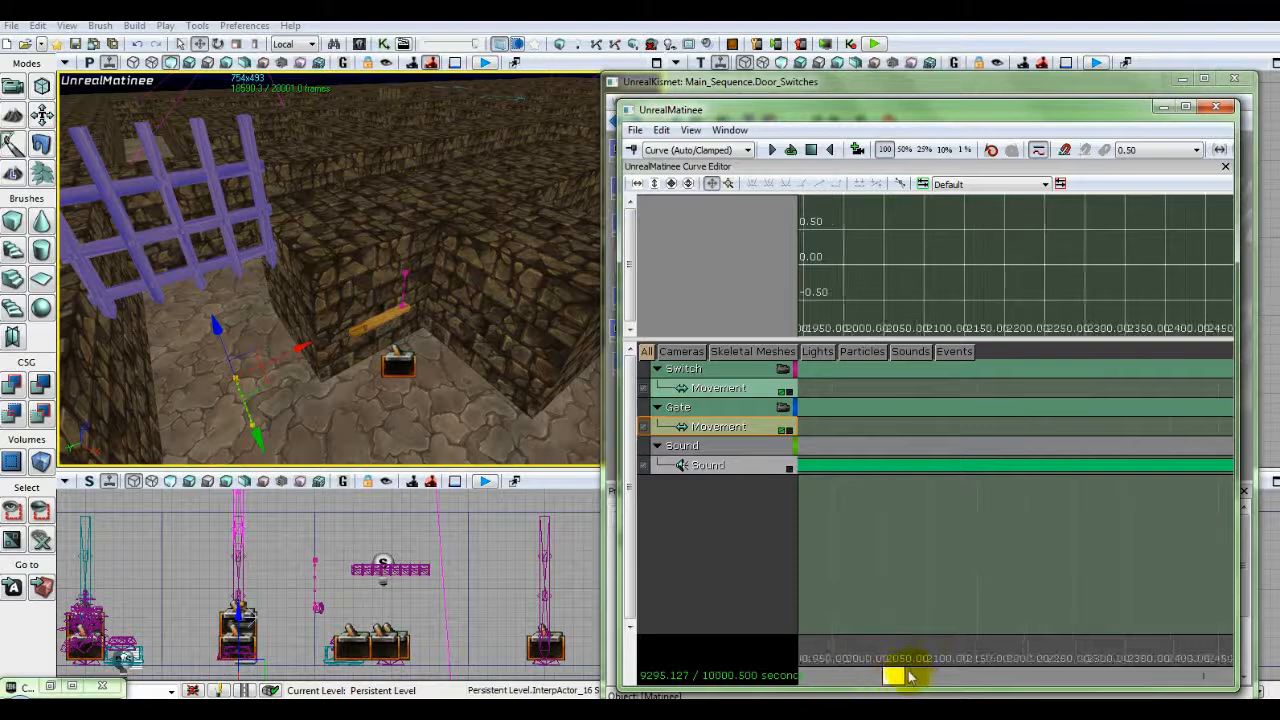
left_click_drag(898, 676, 843, 621)
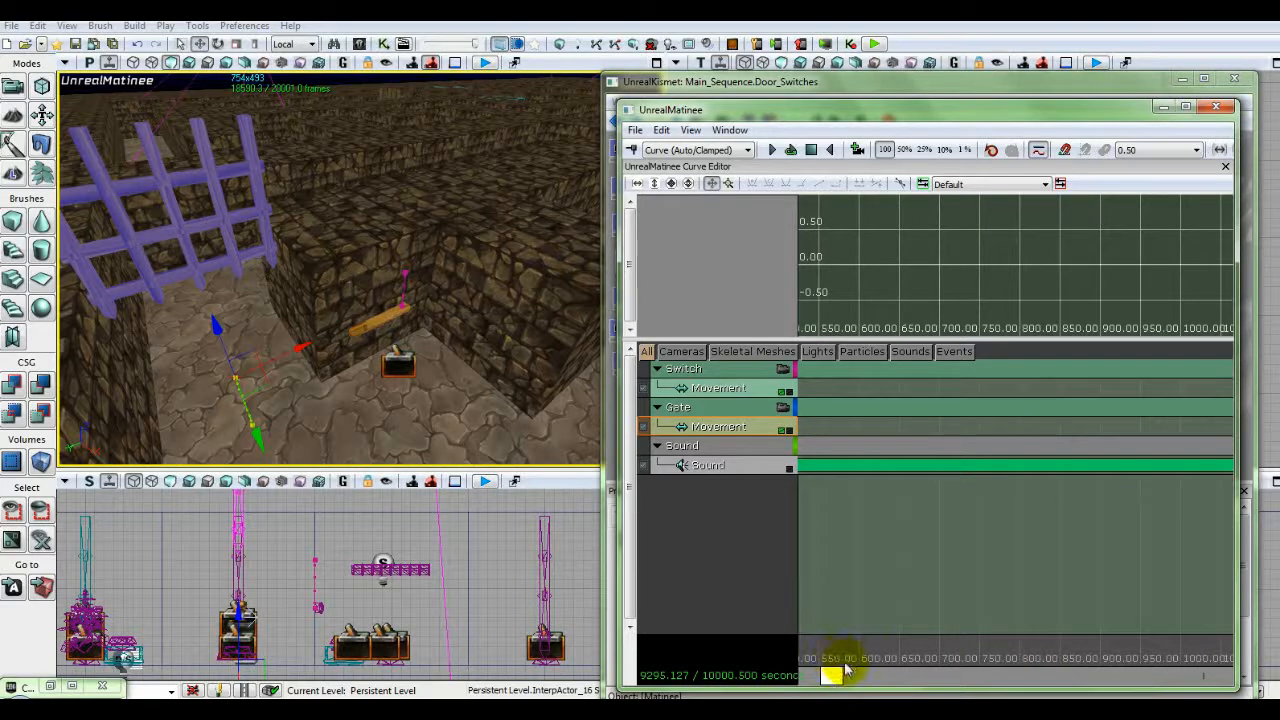
scroll(844, 666, "up", 2)
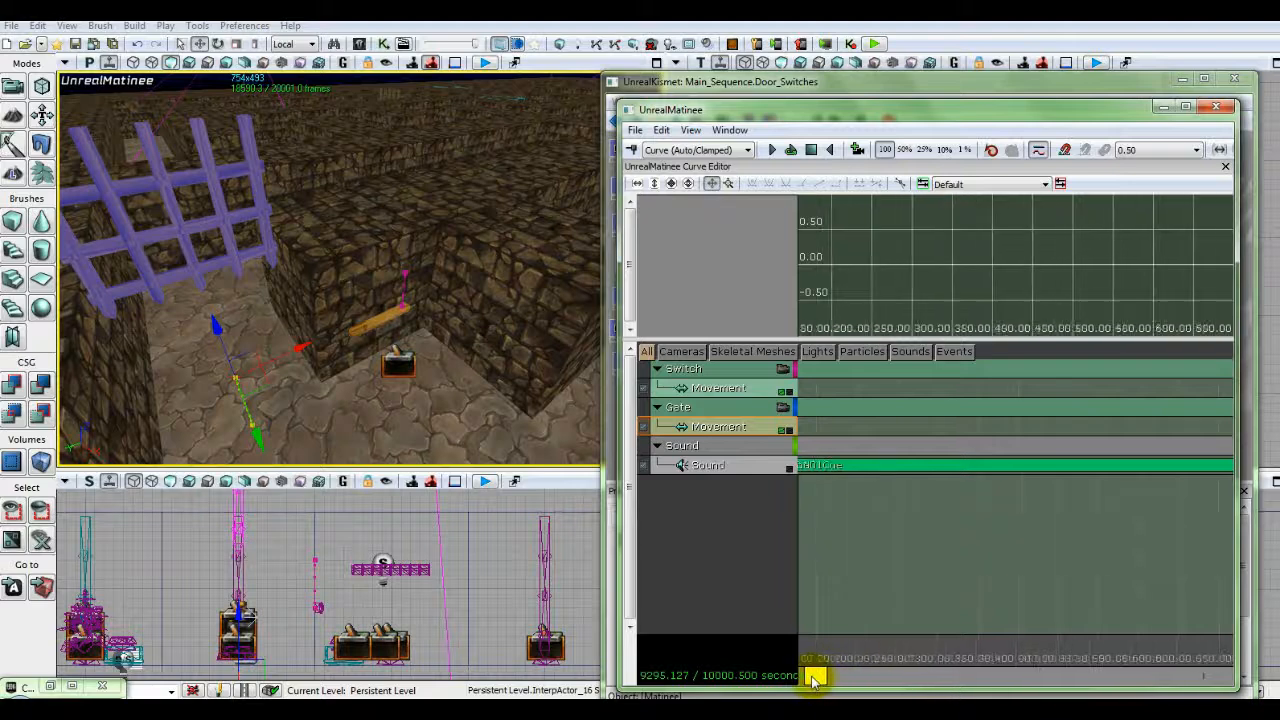
left_click_drag(814, 679, 815, 678)
scroll(857, 606, "up", 5)
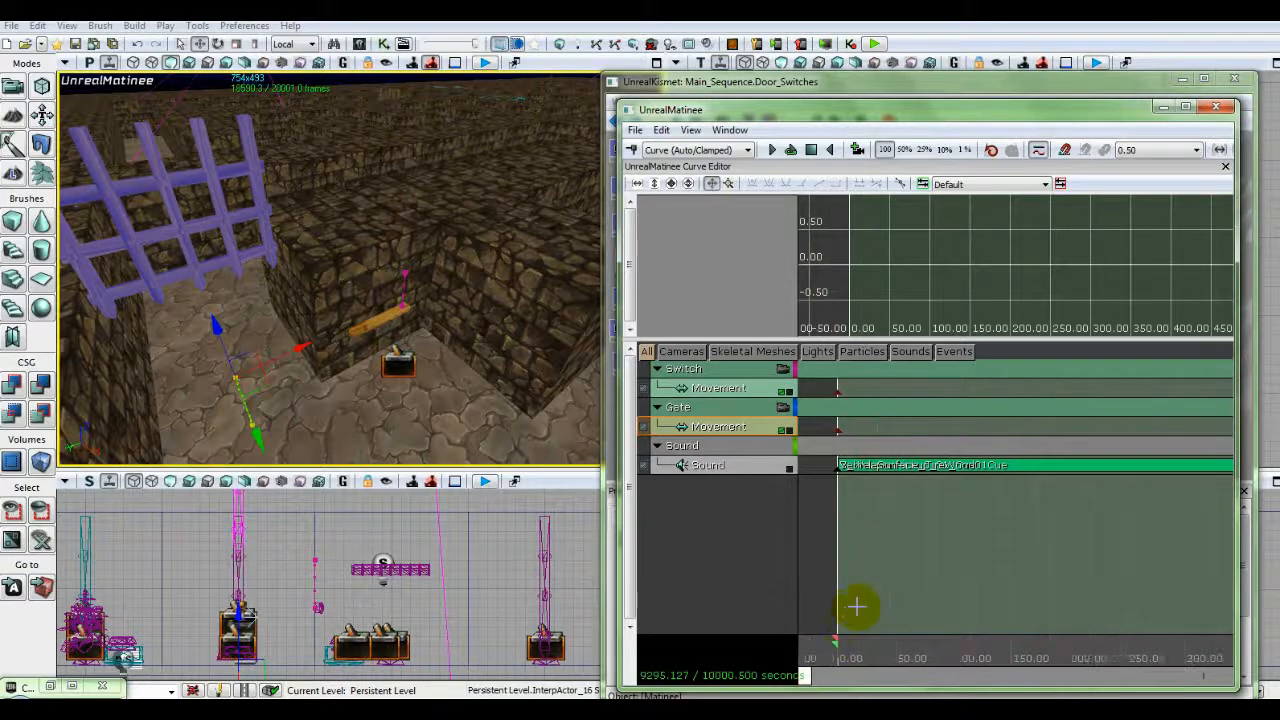
scroll(857, 606, "up", 3)
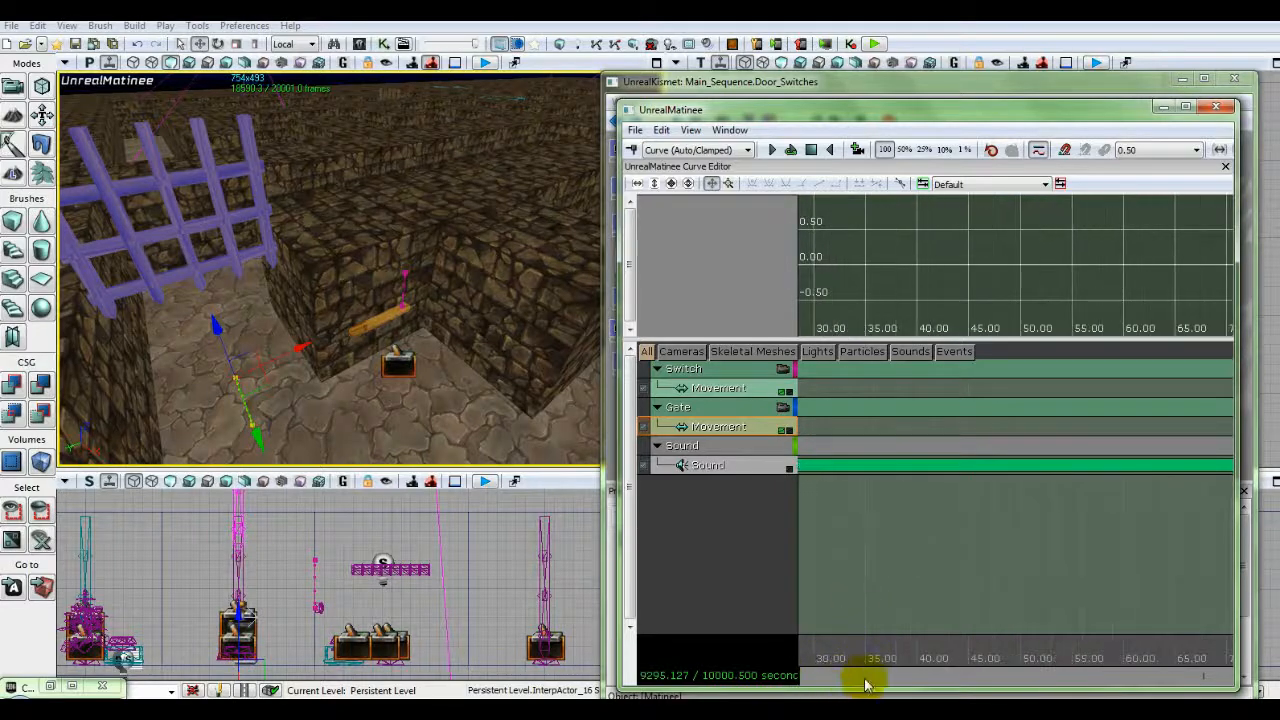
left_click_drag(924, 685, 799, 679)
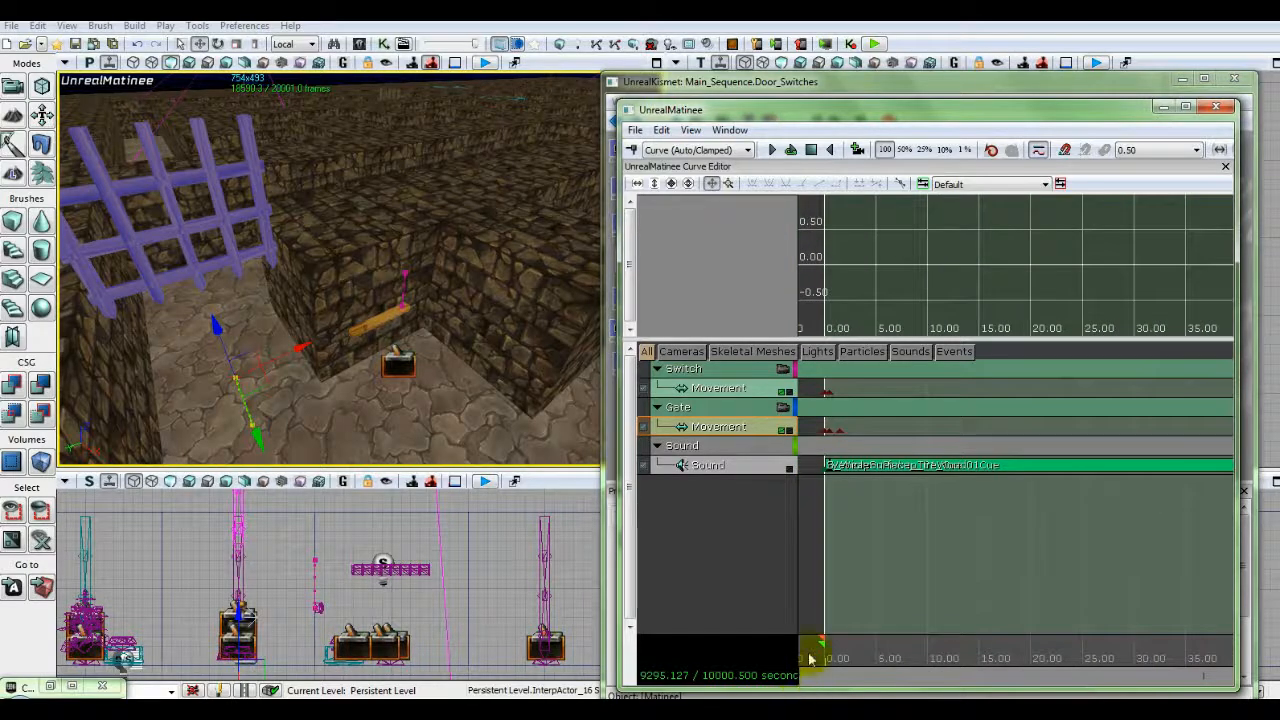
With the gate's 1.50-second movement key selected, move the loop and sequence end markers to the longest selected track endpoint.
left_click(838, 430)
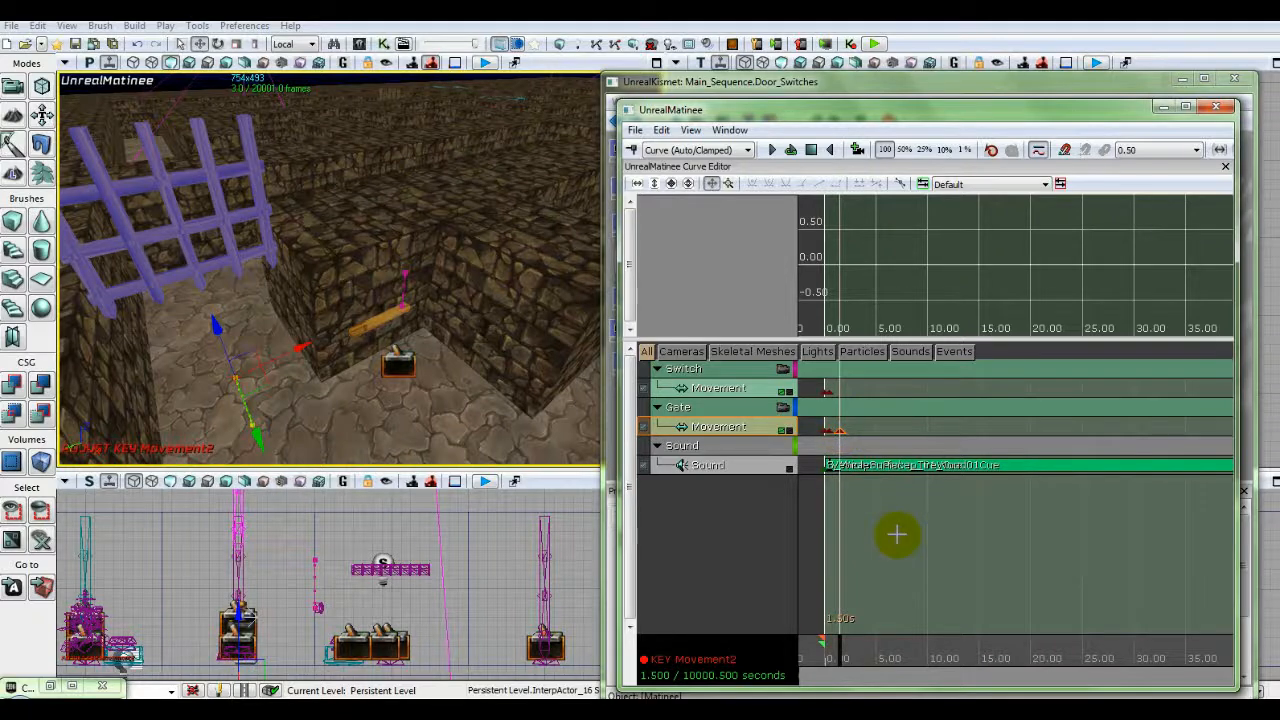
scroll(897, 535, "down", 10)
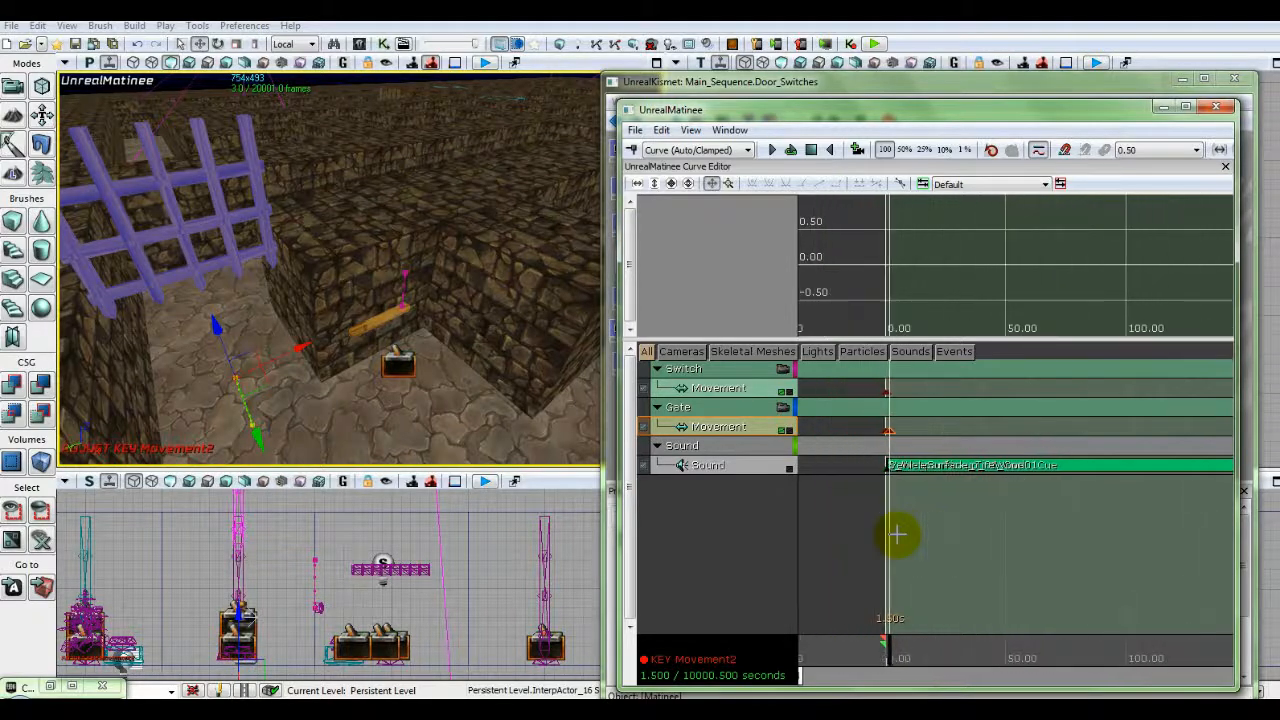
scroll(849, 598, "down", 4)
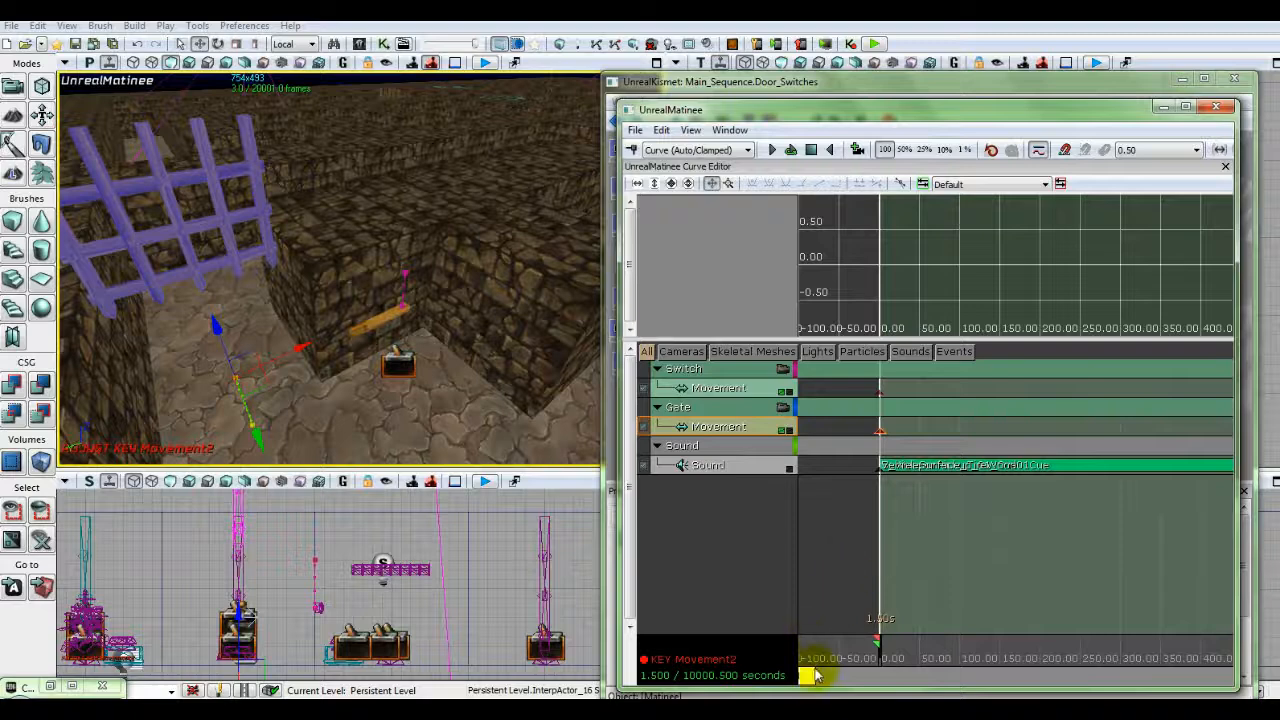
left_click_drag(812, 679, 1181, 685)
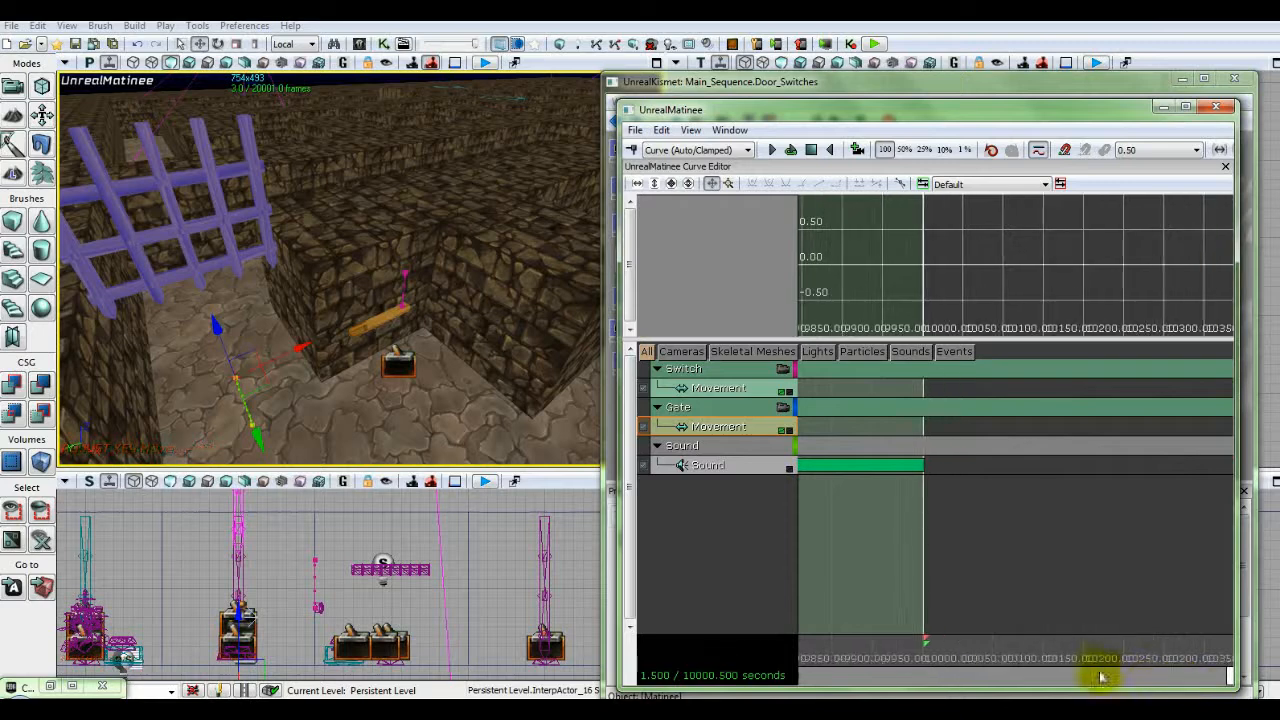
right_click(924, 641)
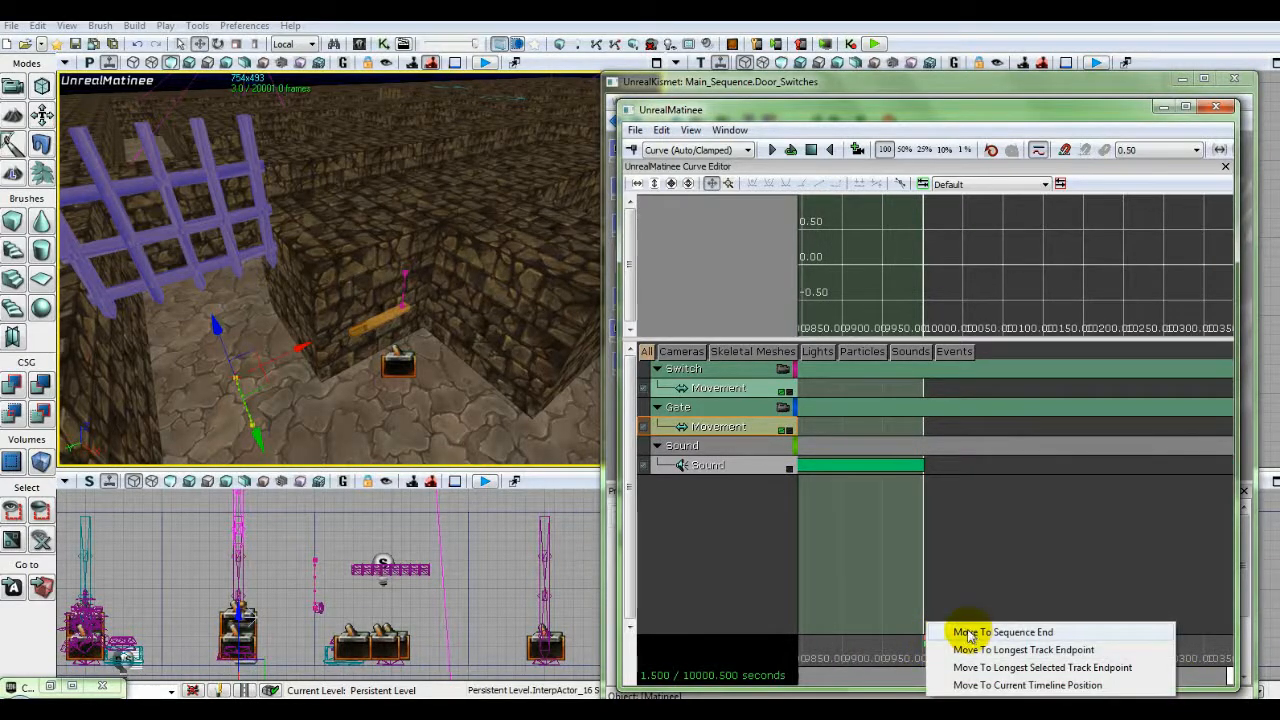
left_click(1009, 668)
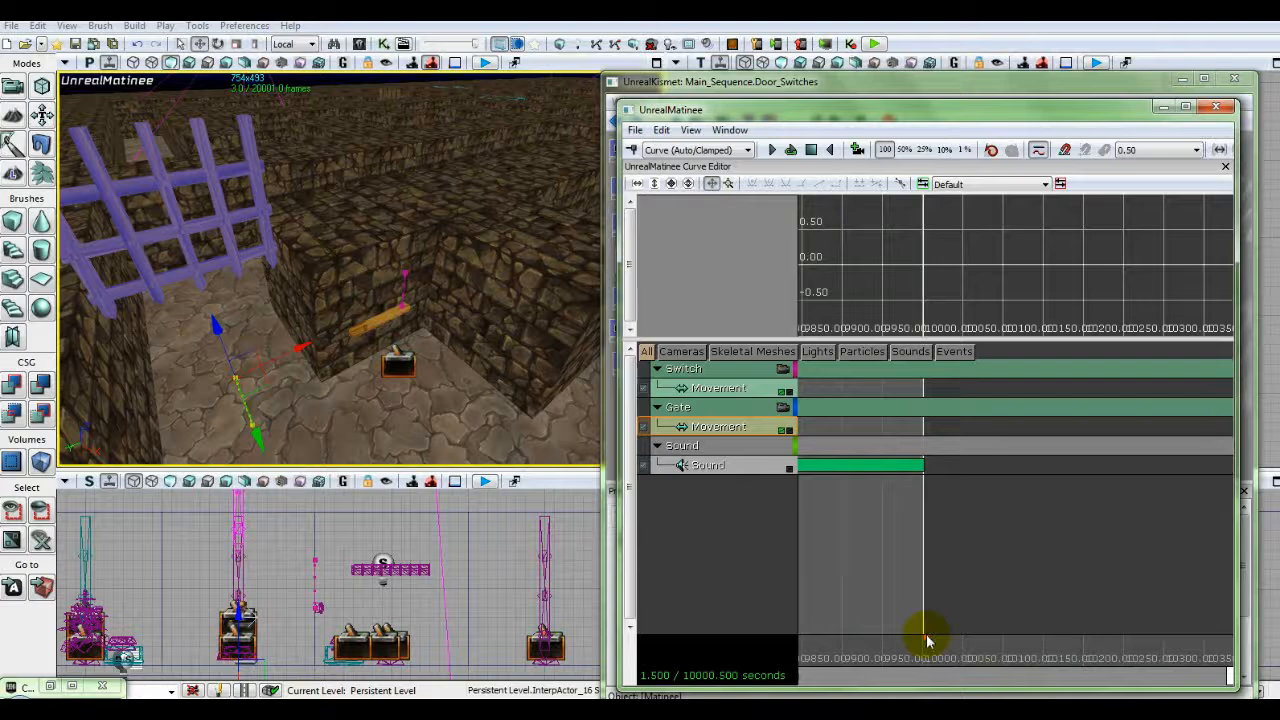
right_click(923, 635)
left_click(976, 647)
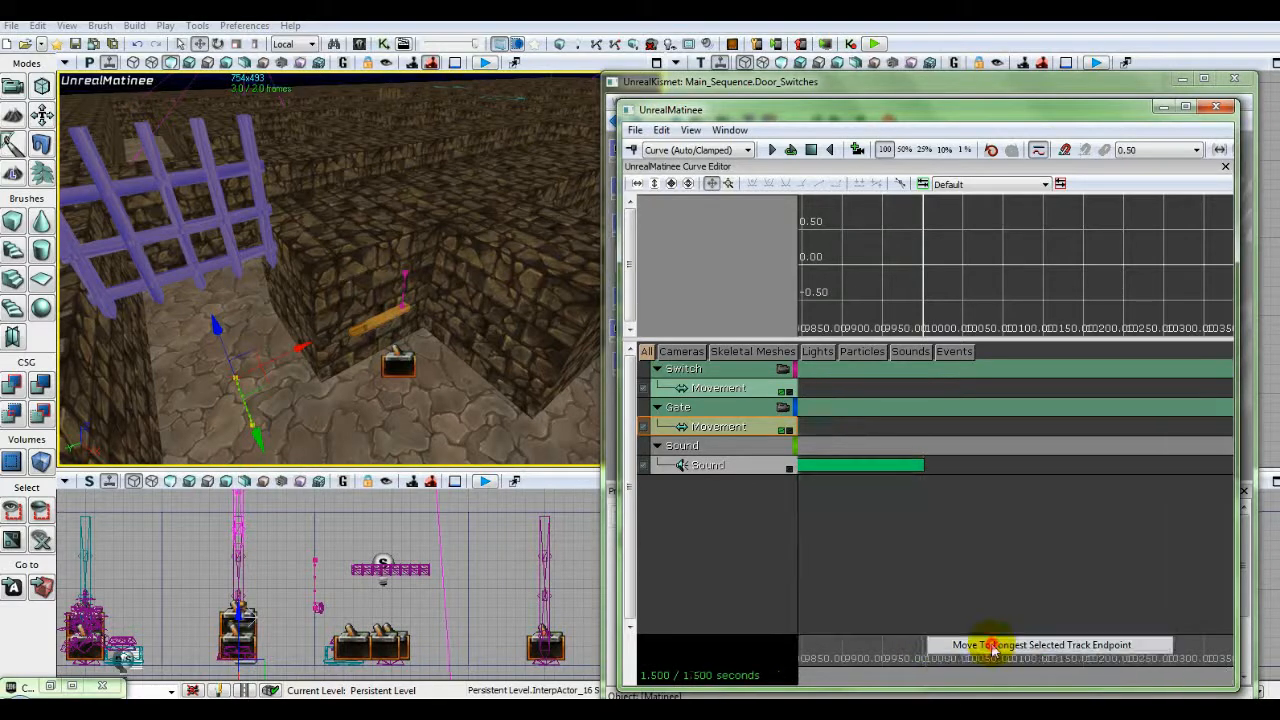
Play the shortened sequence twice from the start to check the switch and gate movement with the sounds.
left_click(1114, 678)
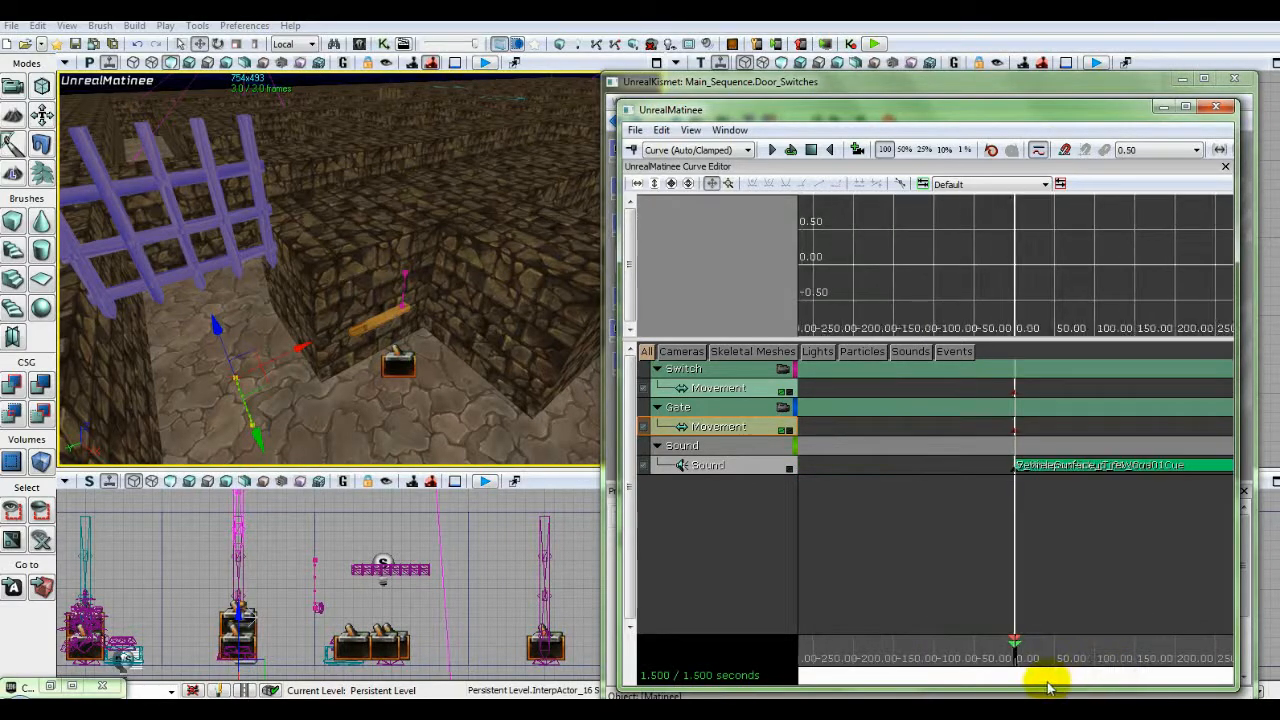
scroll(1008, 566, "up", 15)
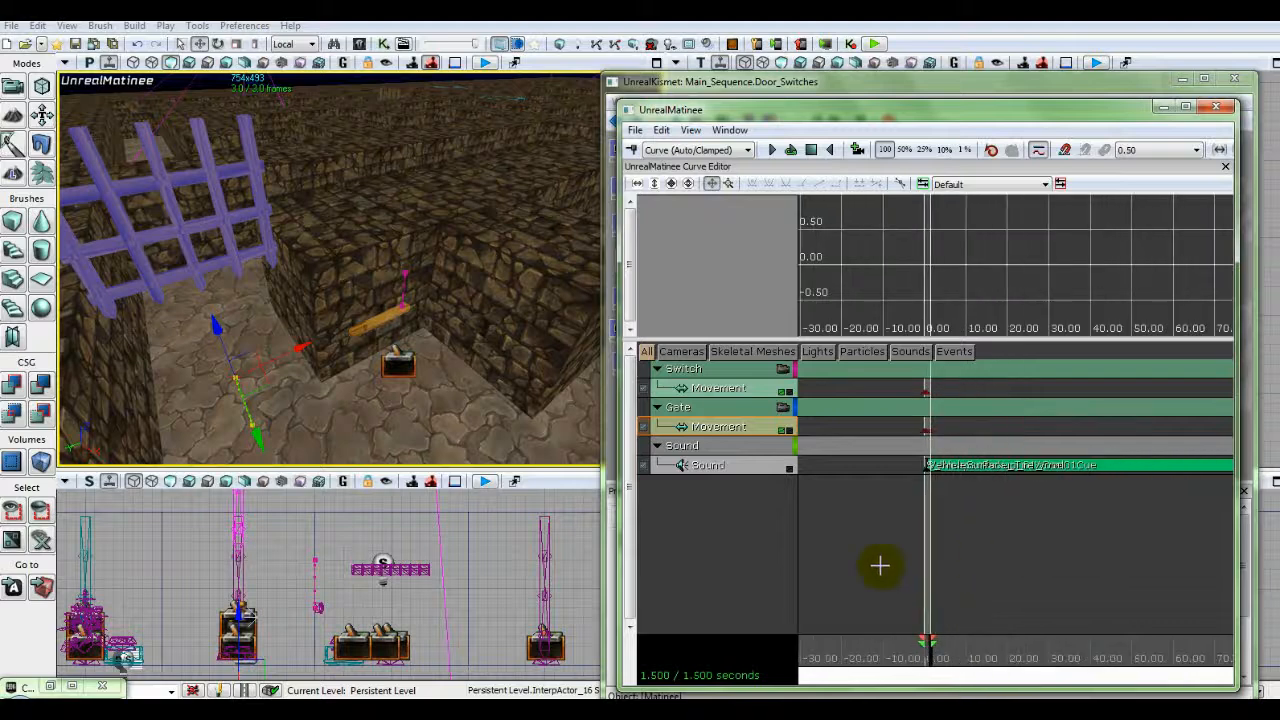
scroll(880, 566, "up", 5)
scroll(1180, 563, "up", 5)
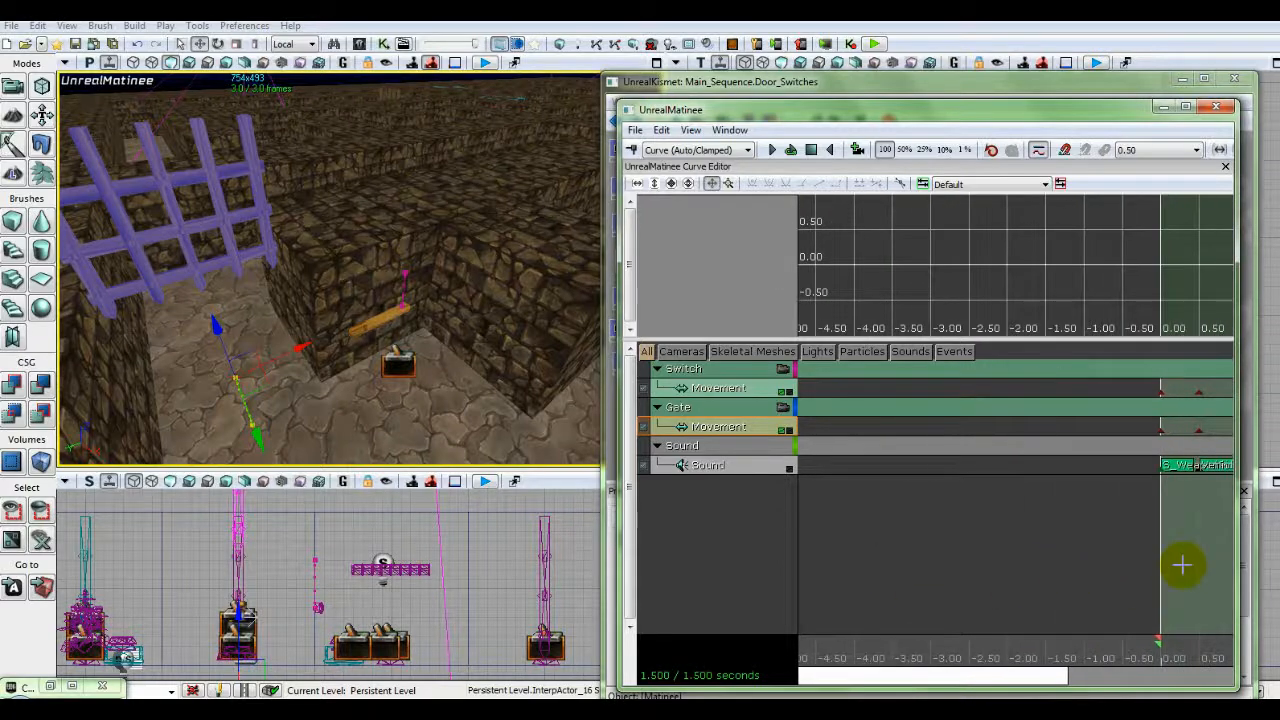
left_click_drag(988, 674, 1235, 672)
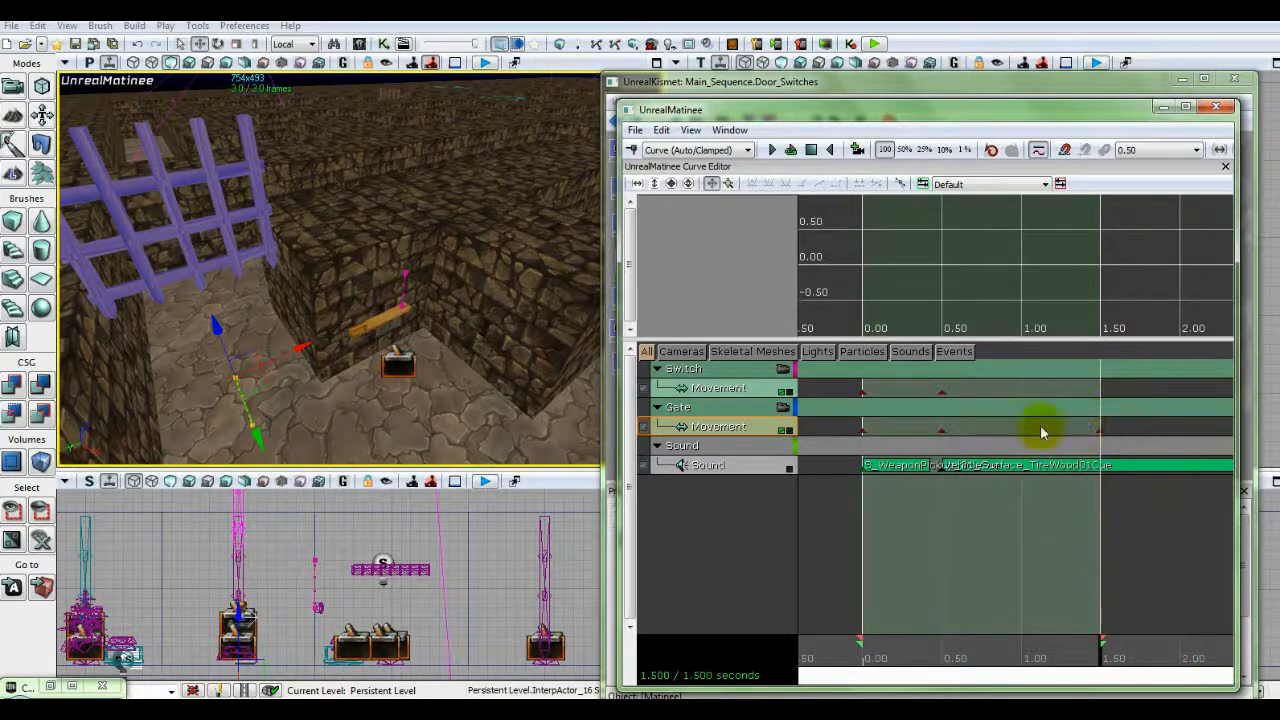
scroll(955, 562, "up", 2)
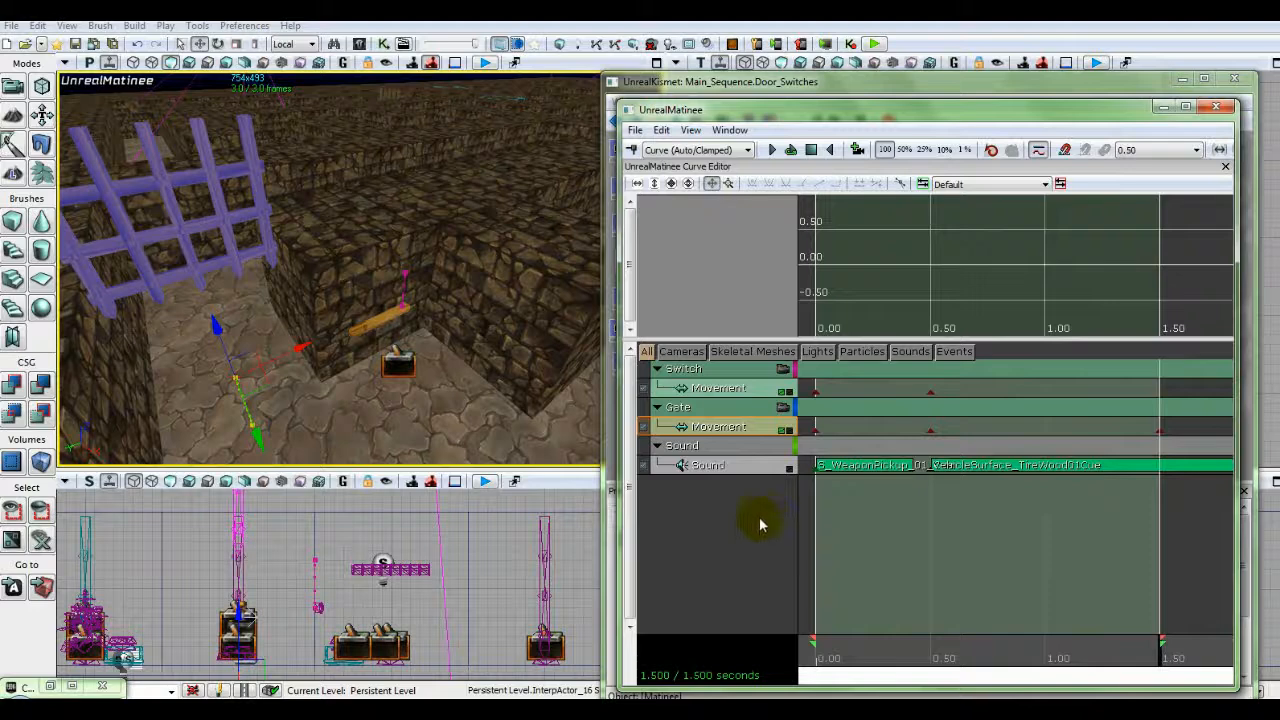
left_click(812, 150)
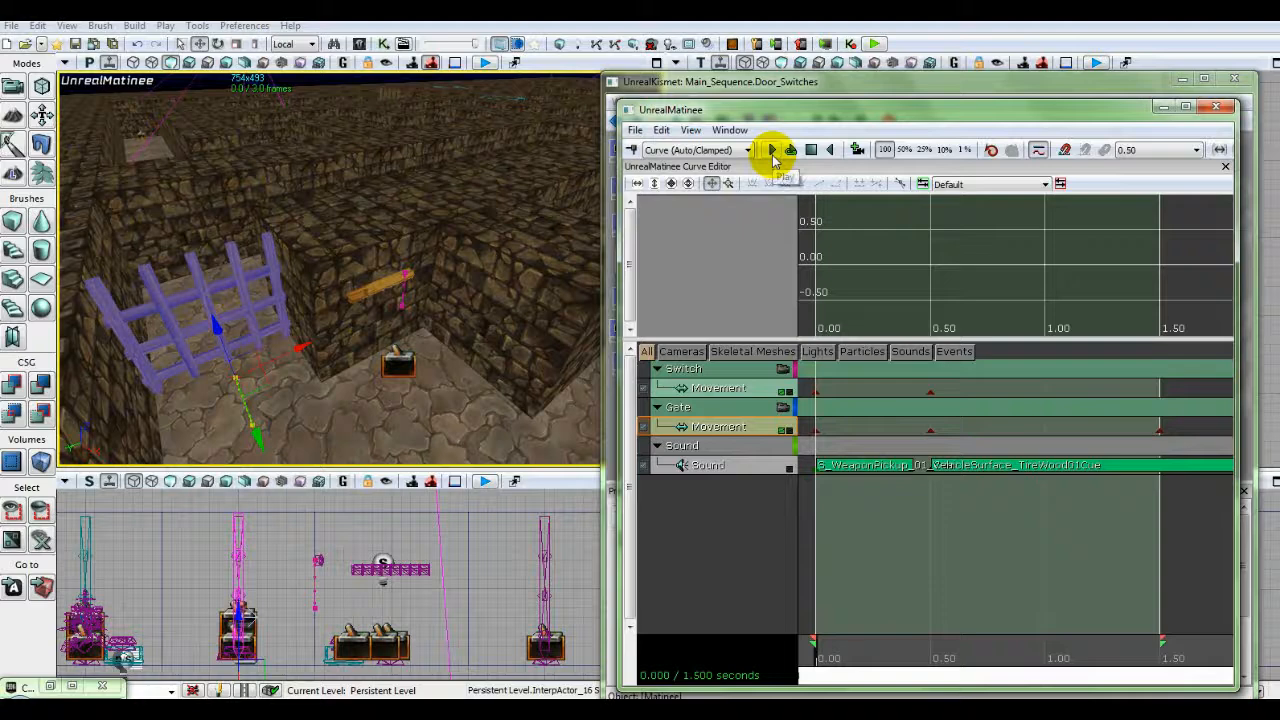
left_click(774, 159)
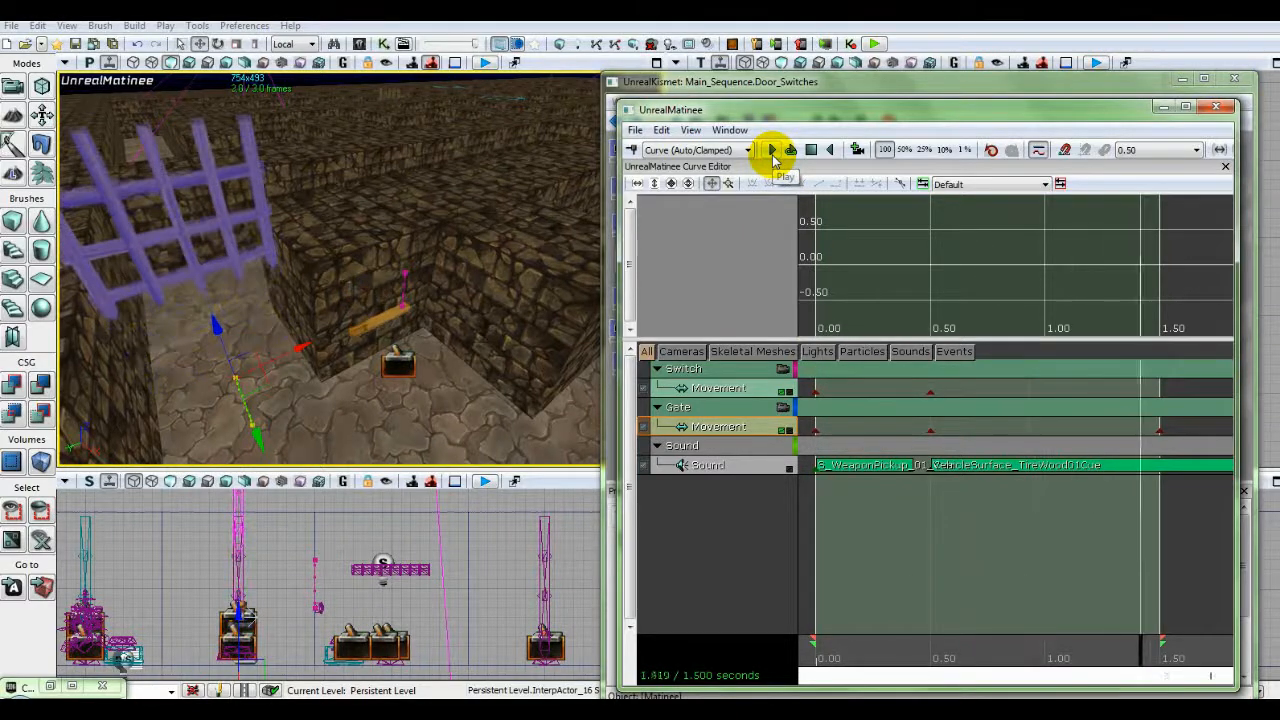
left_click(812, 151)
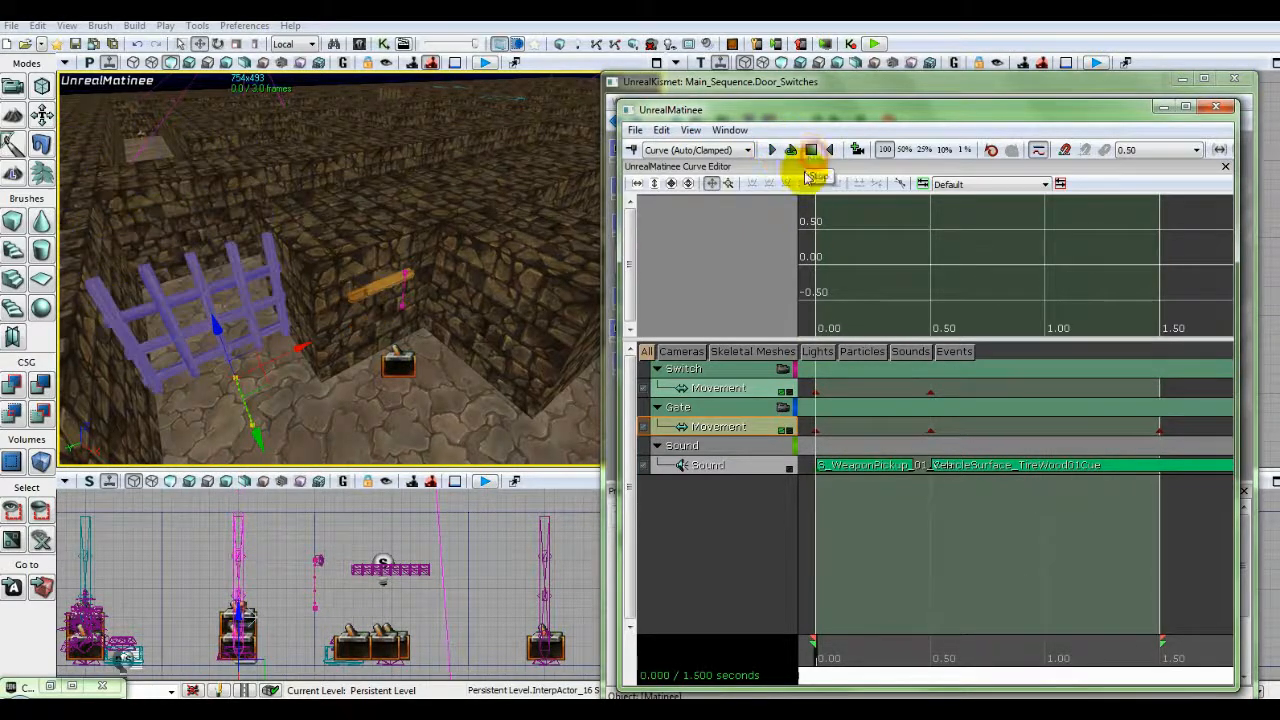
left_click(772, 152)
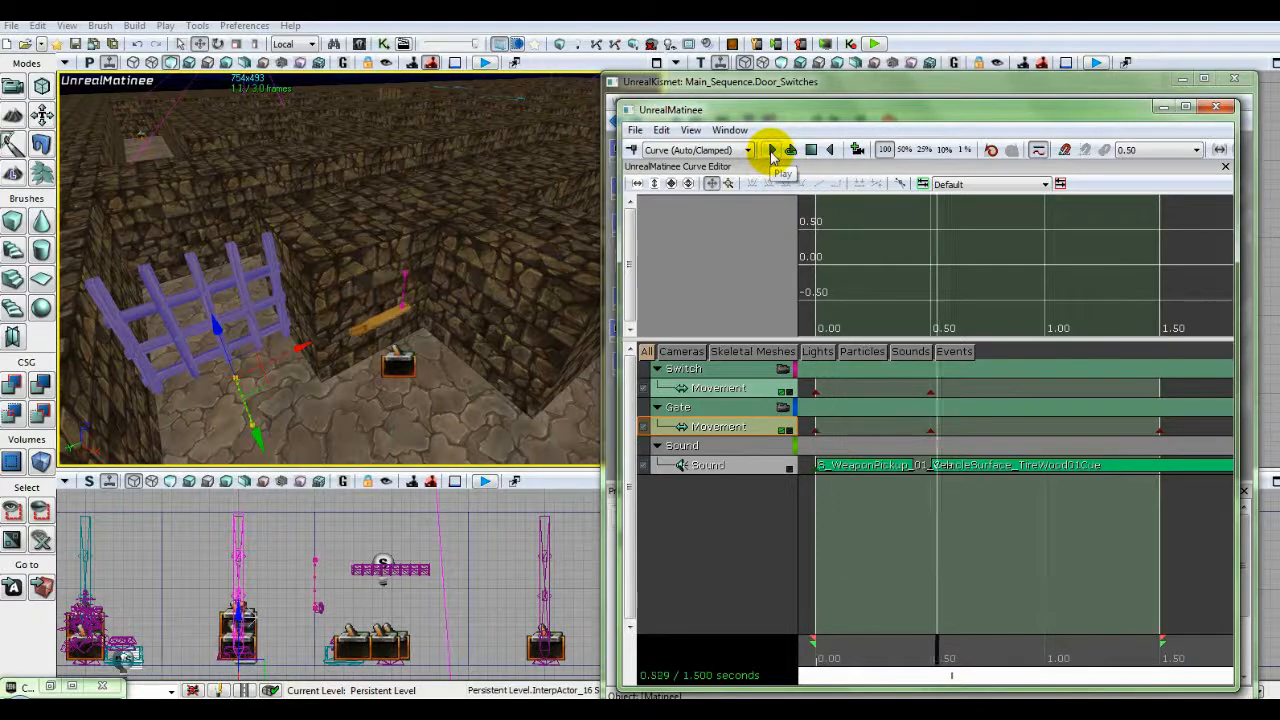
Close the Matinee and connect the Used output of Trigger_34 Used to the Matinee's Play input.
left_click(1218, 108)
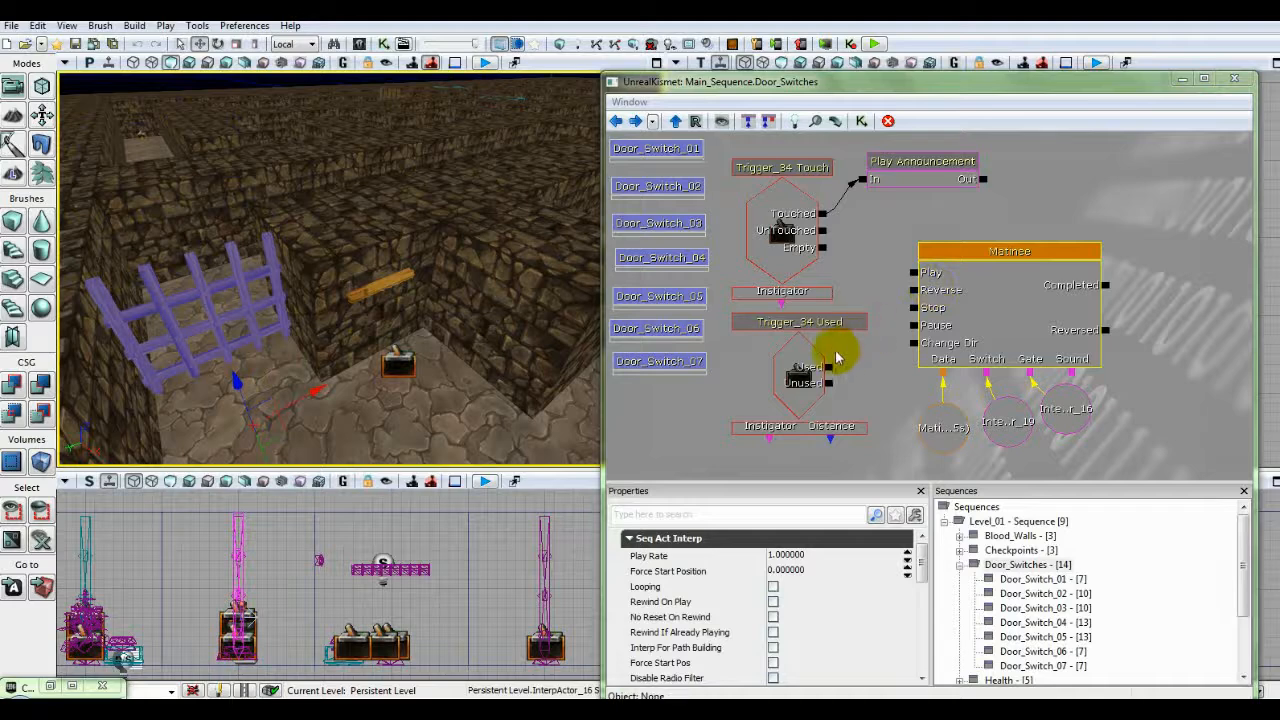
left_click(827, 368)
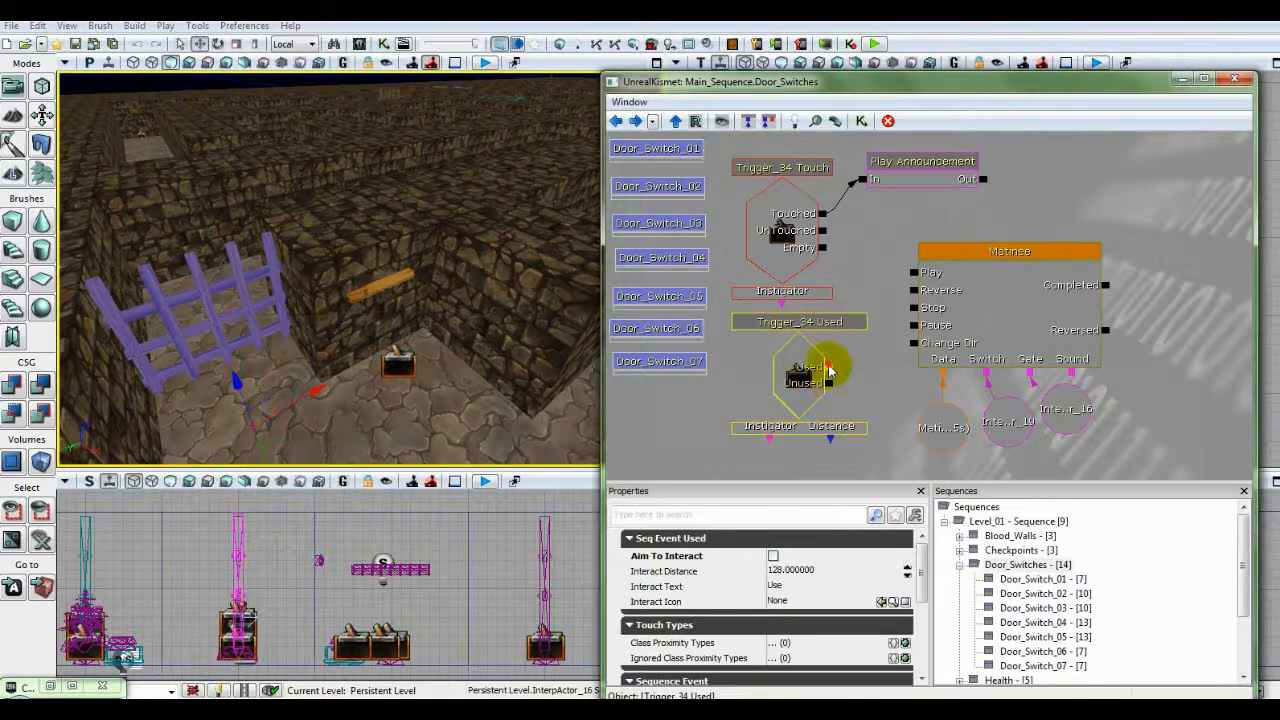
left_click_drag(827, 368, 912, 274)
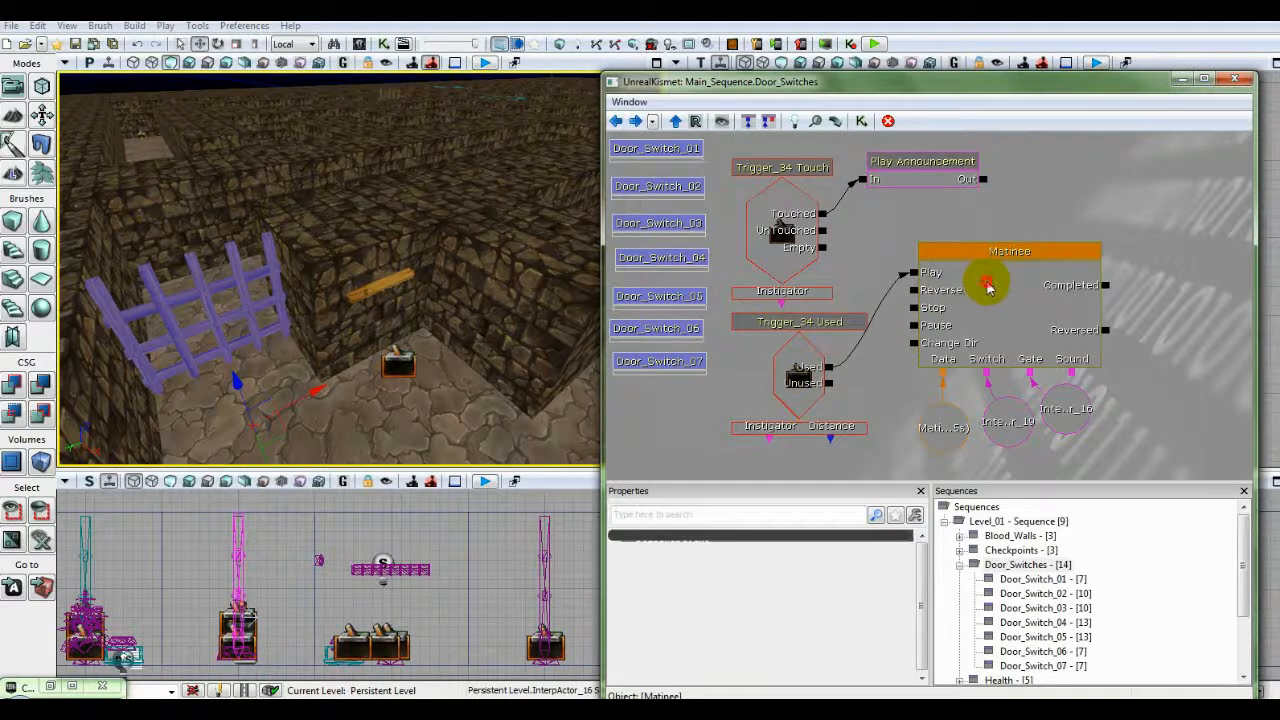
Move the Matinee node and its data, switch and gate variables closer to the trigger events.
left_click_drag(987, 287, 949, 261)
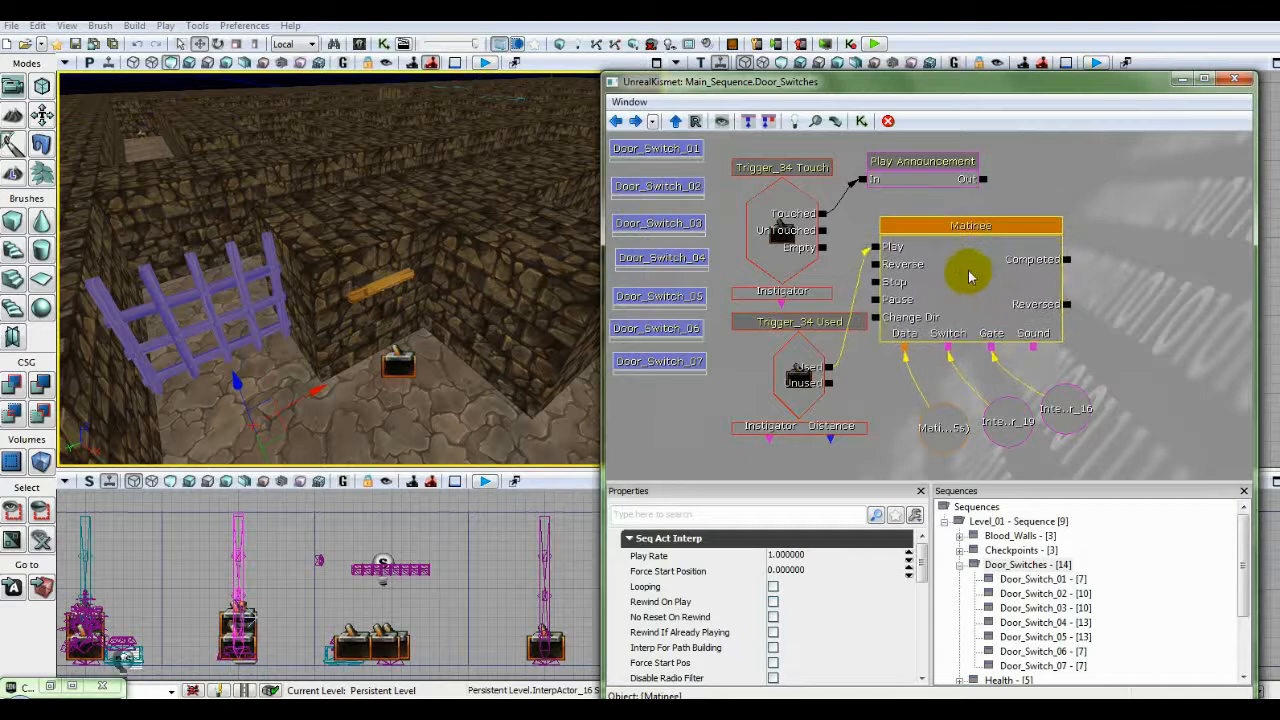
left_click(940, 427)
left_click(1010, 429, "ctrl")
left_click(1063, 424, "ctrl")
left_click_drag(1064, 420, 1015, 400, "ctrl")
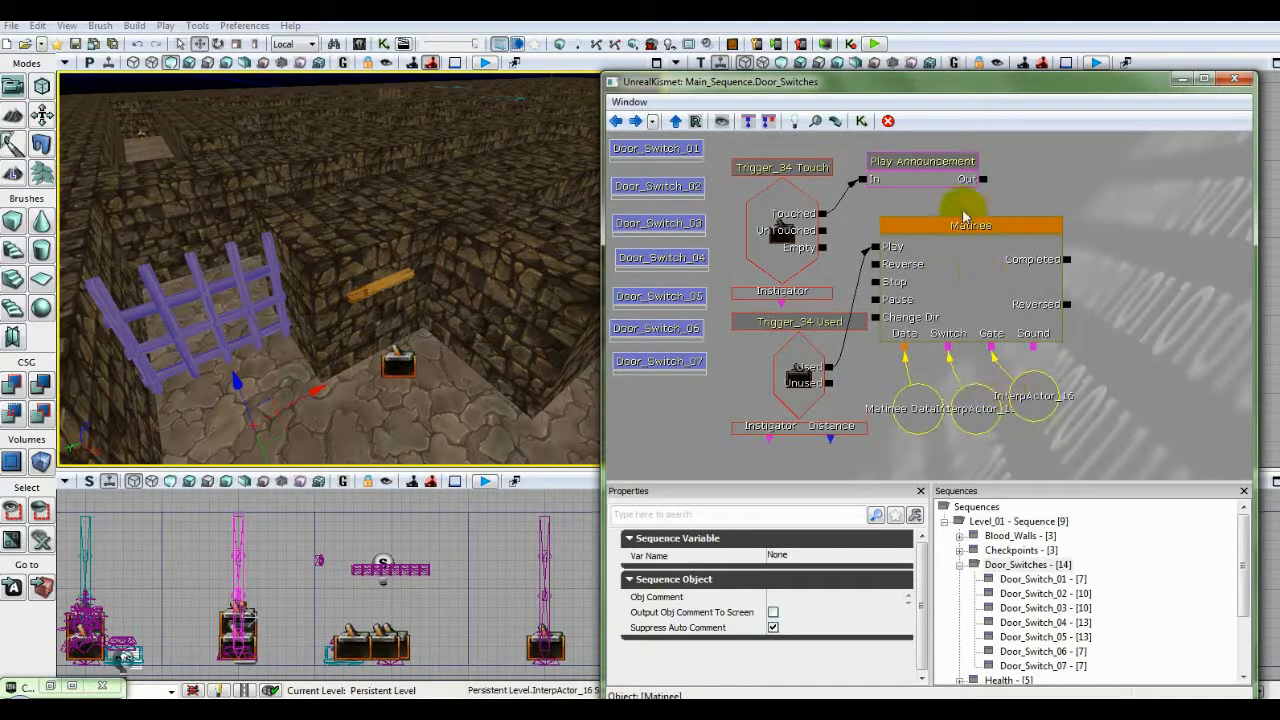
left_click(928, 291)
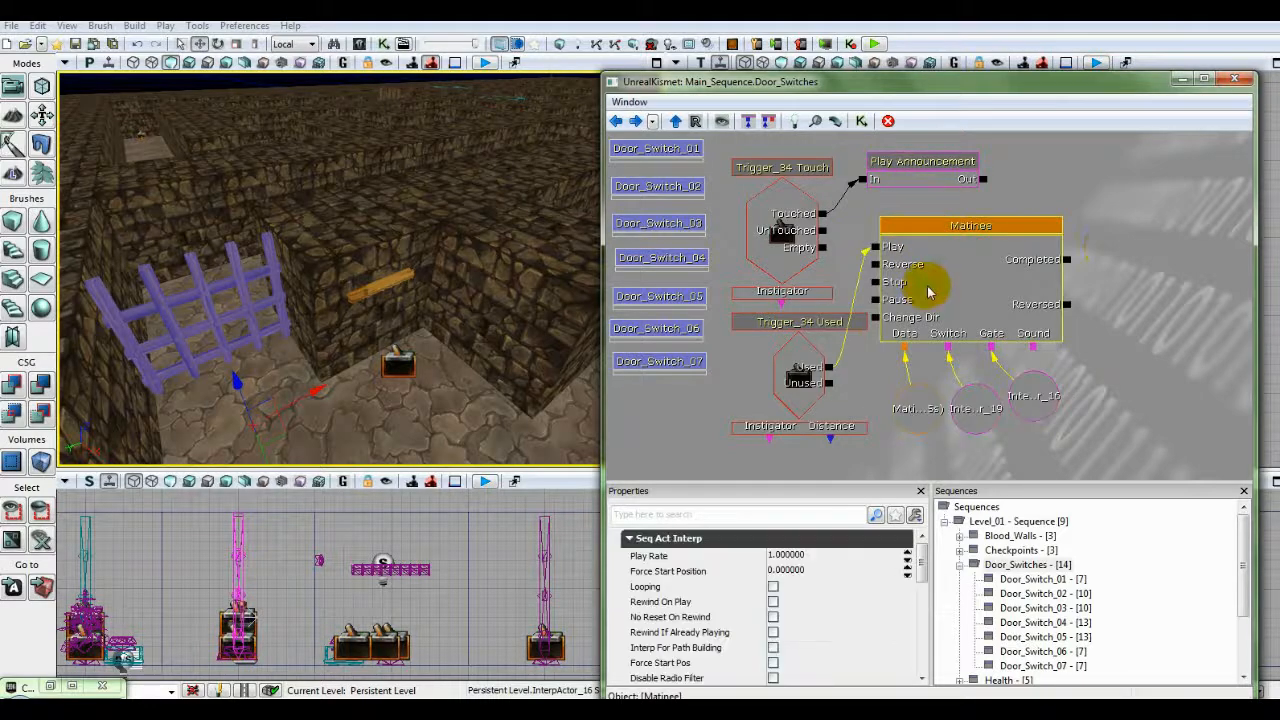
Group the Trigger_34 events, announcement, Matinee and its variables into a new sequence named Door_Switch_08, placed below Door_Switch_07.
mouse_move(1109, 213)
left_mouse_down()
mouse_move(1143, 220)
mouse_move(1117, 218)
left_mouse_up()
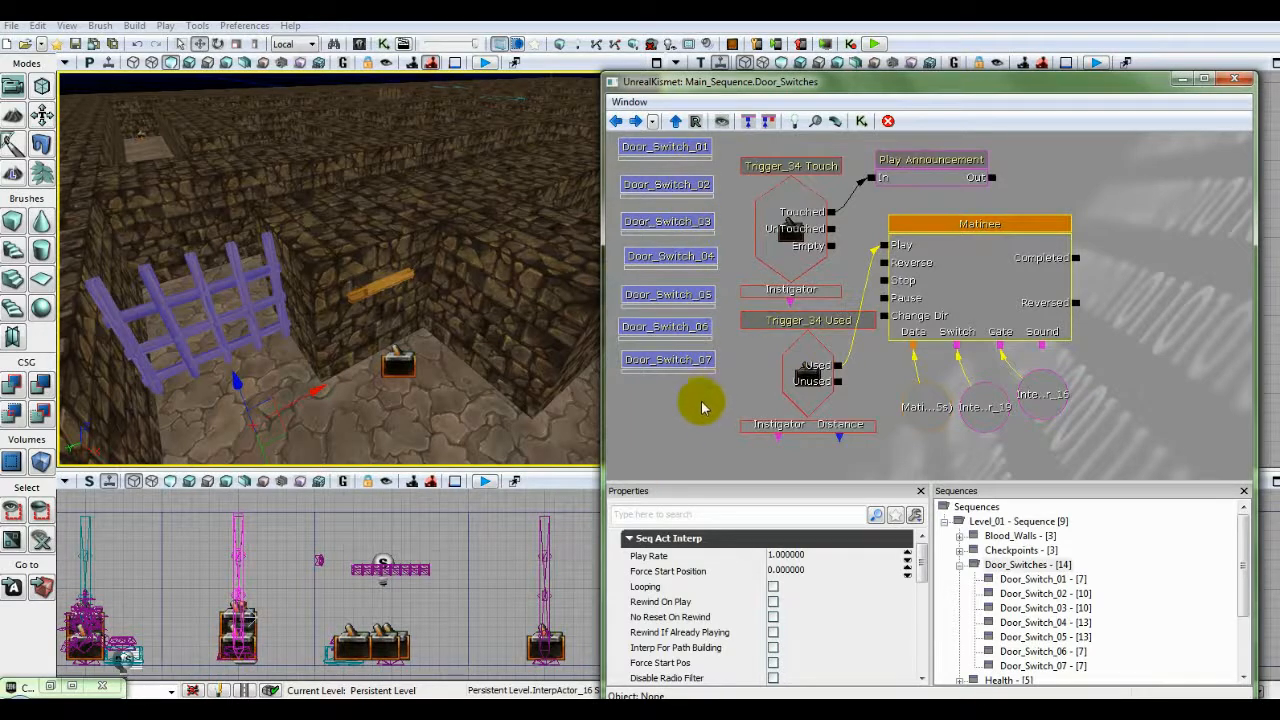
left_click(733, 163)
left_click_drag(848, 347, 1091, 443, "ctrl+alt")
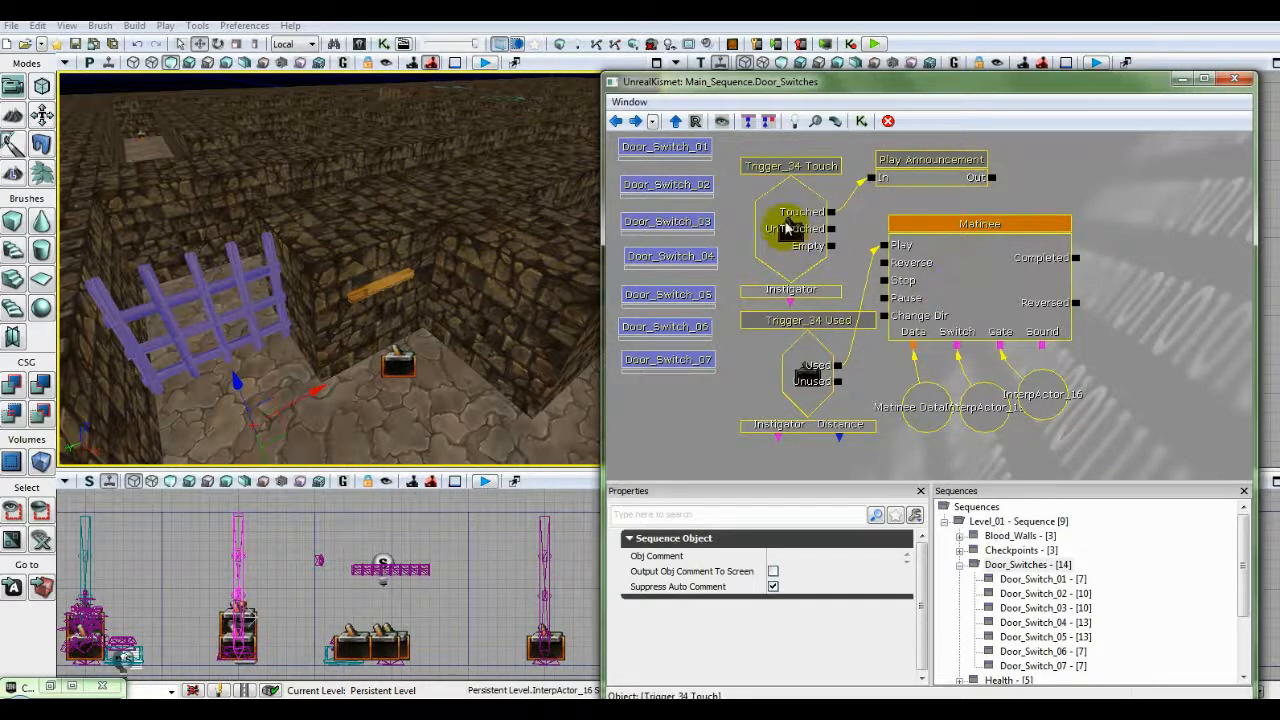
right_click(785, 213)
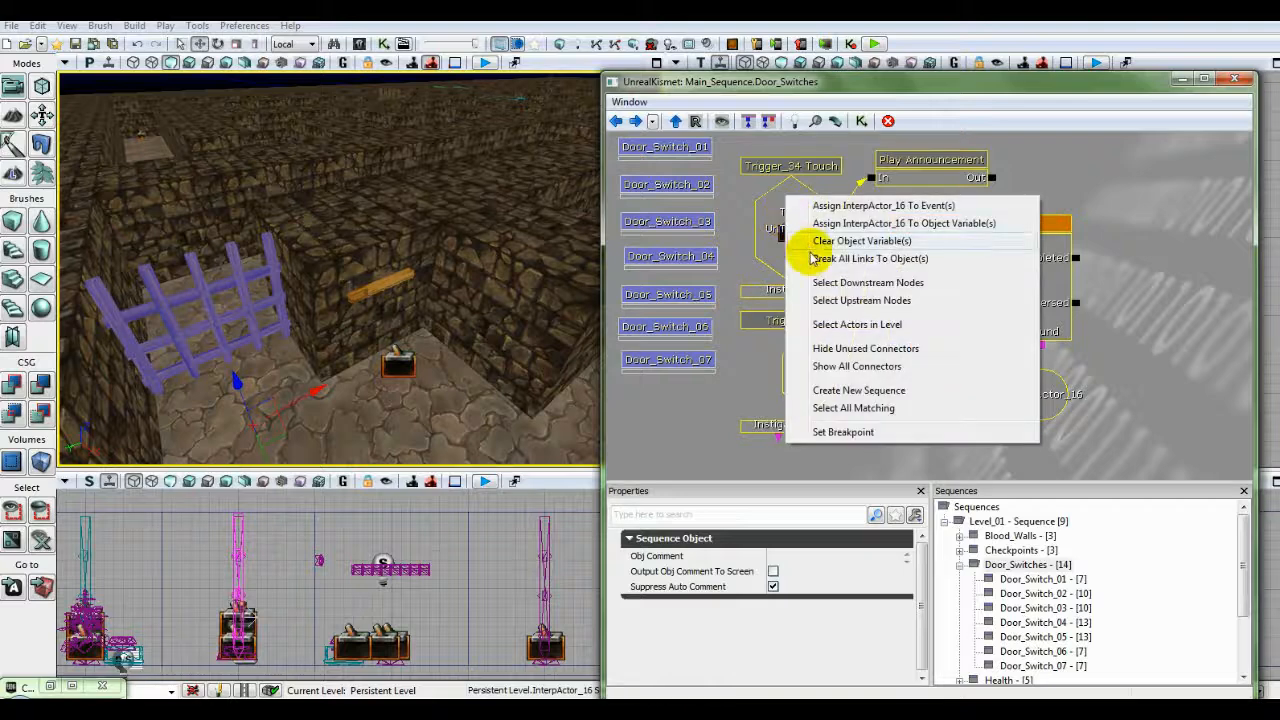
left_click(830, 390)
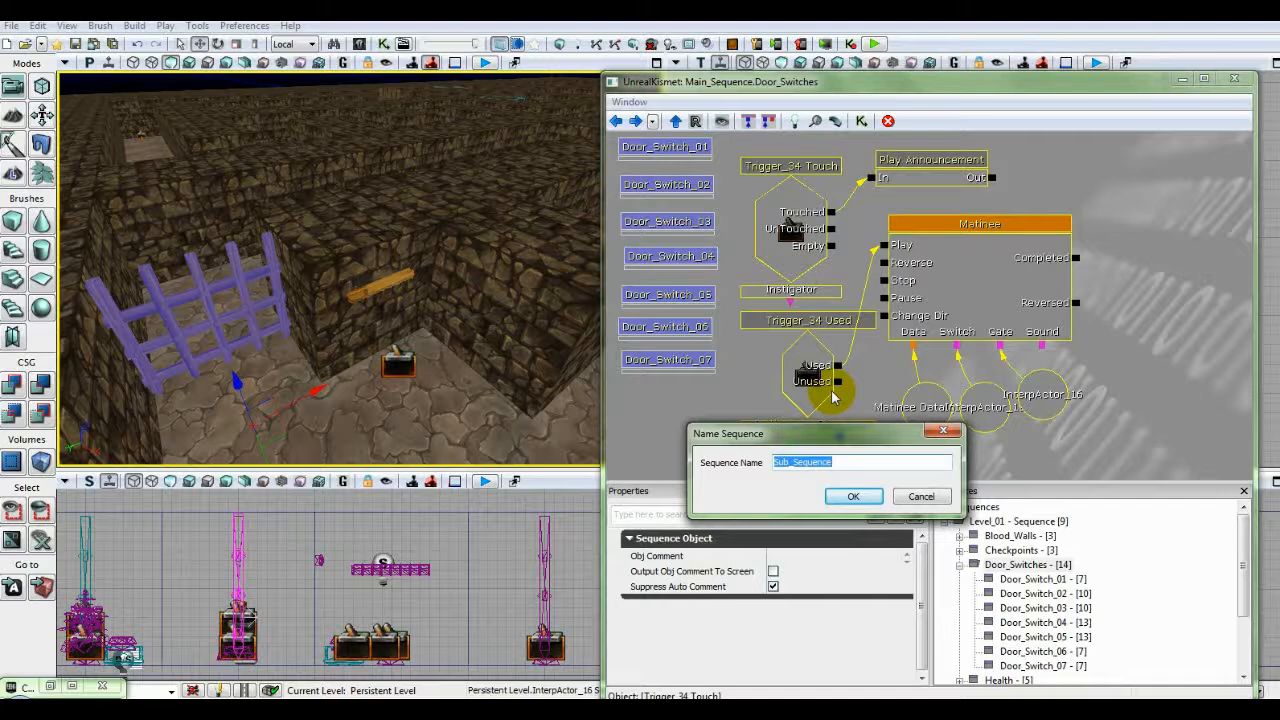
type("Door_Switch_08")
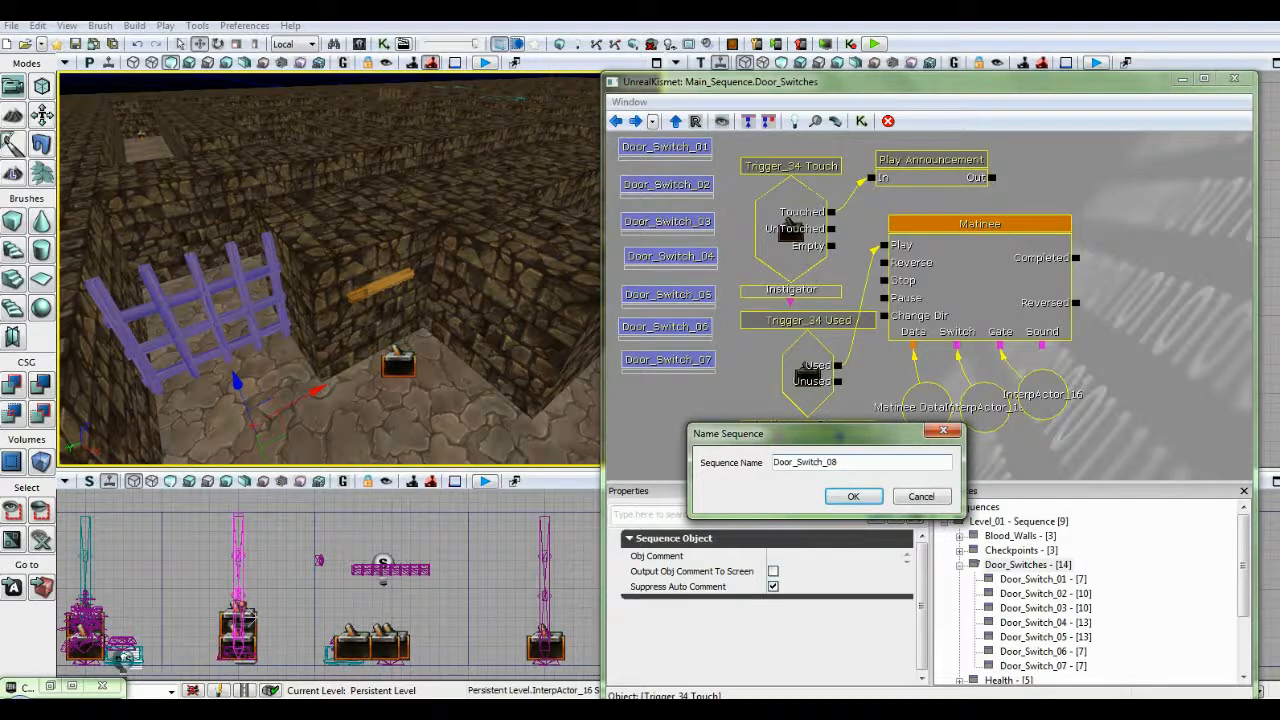
left_click(853, 496)
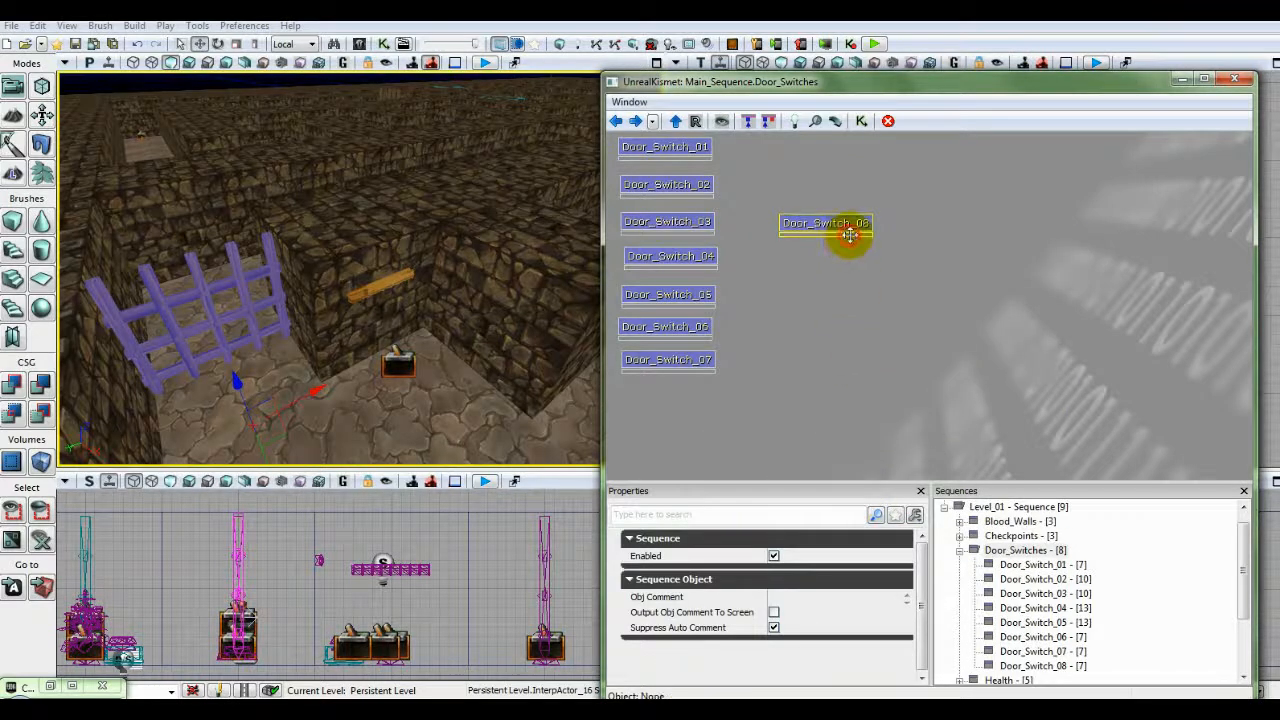
left_click_drag(822, 228, 698, 410)
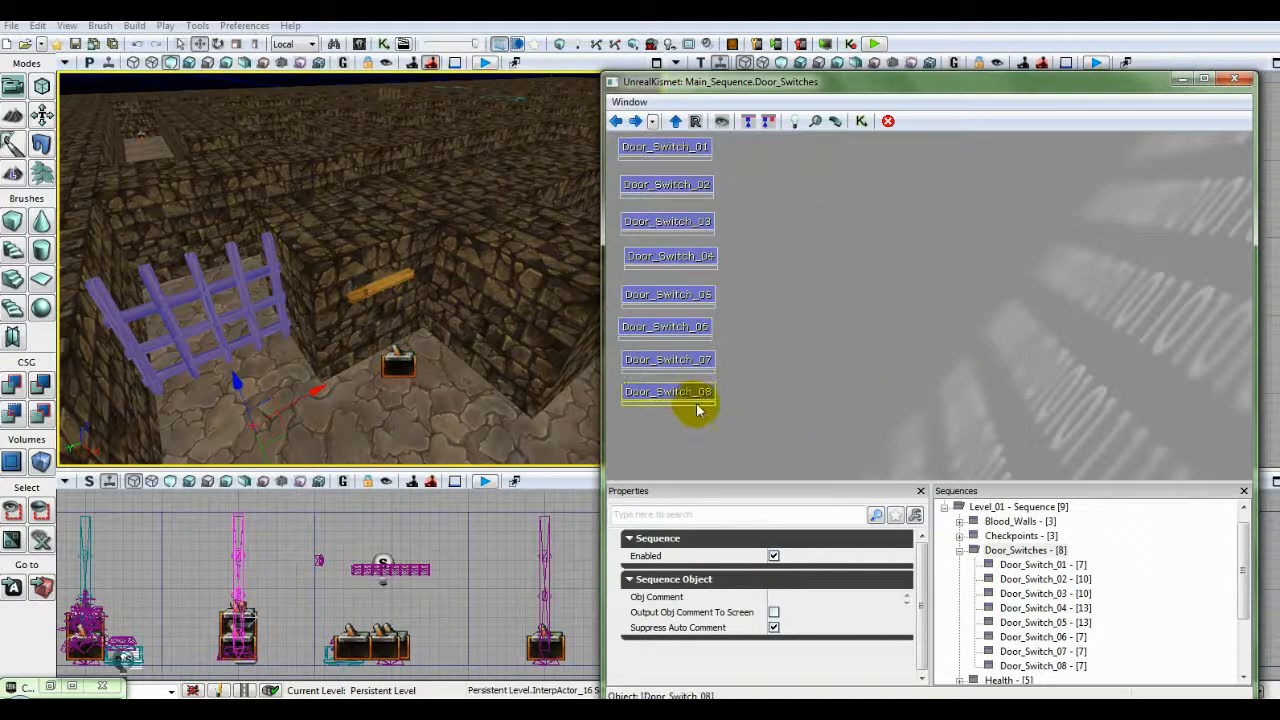
Go back to the main sequence and examine the node network inside the Player_StartUp sequence.
left_click(617, 121)
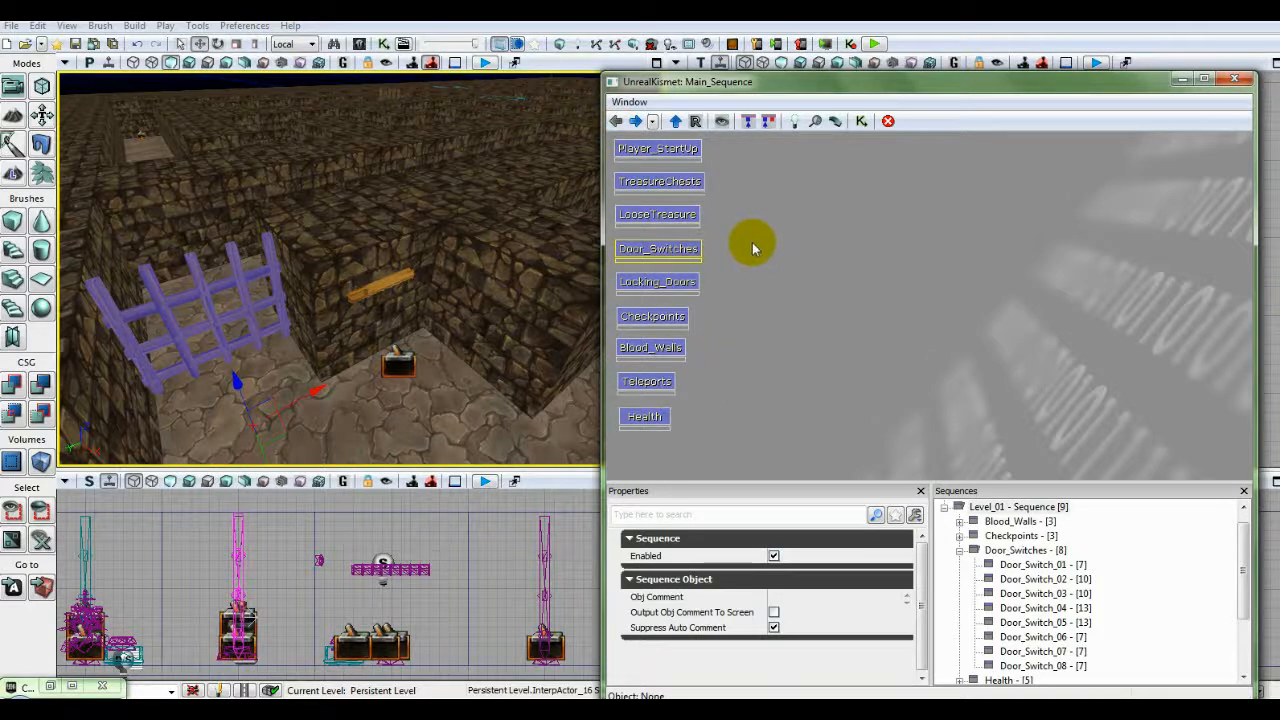
left_click(810, 210)
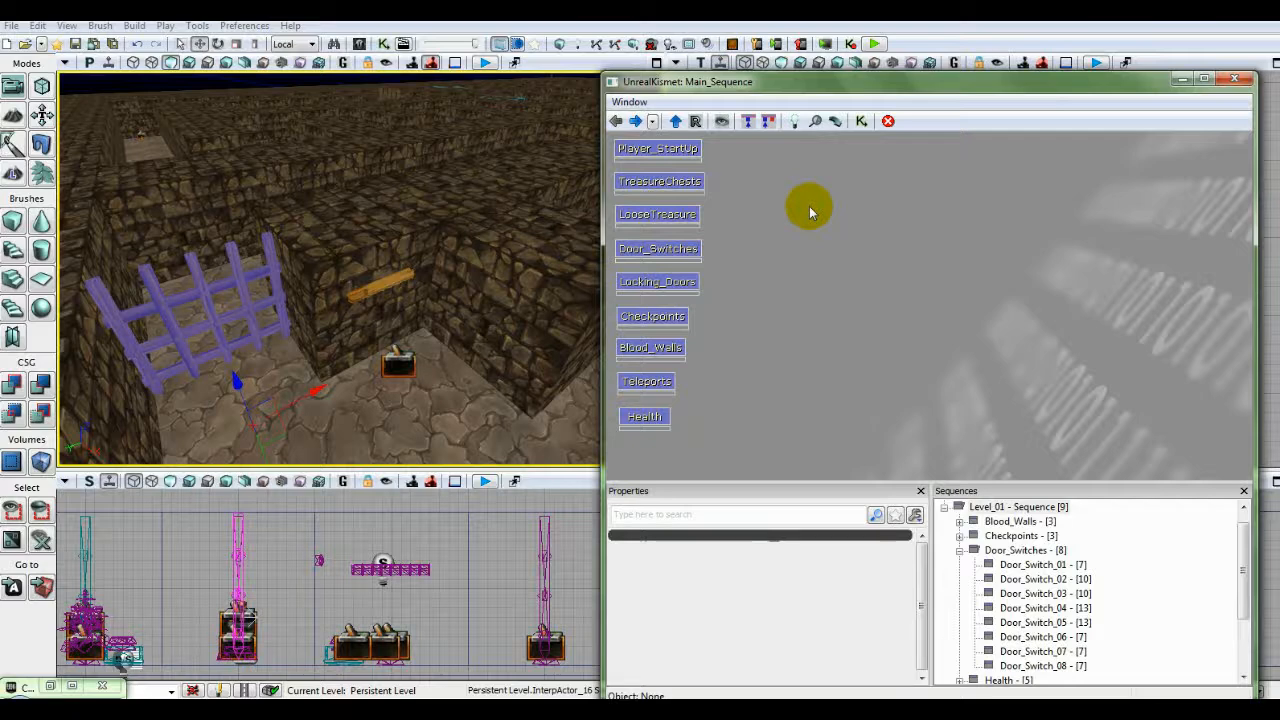
double_click(660, 148)
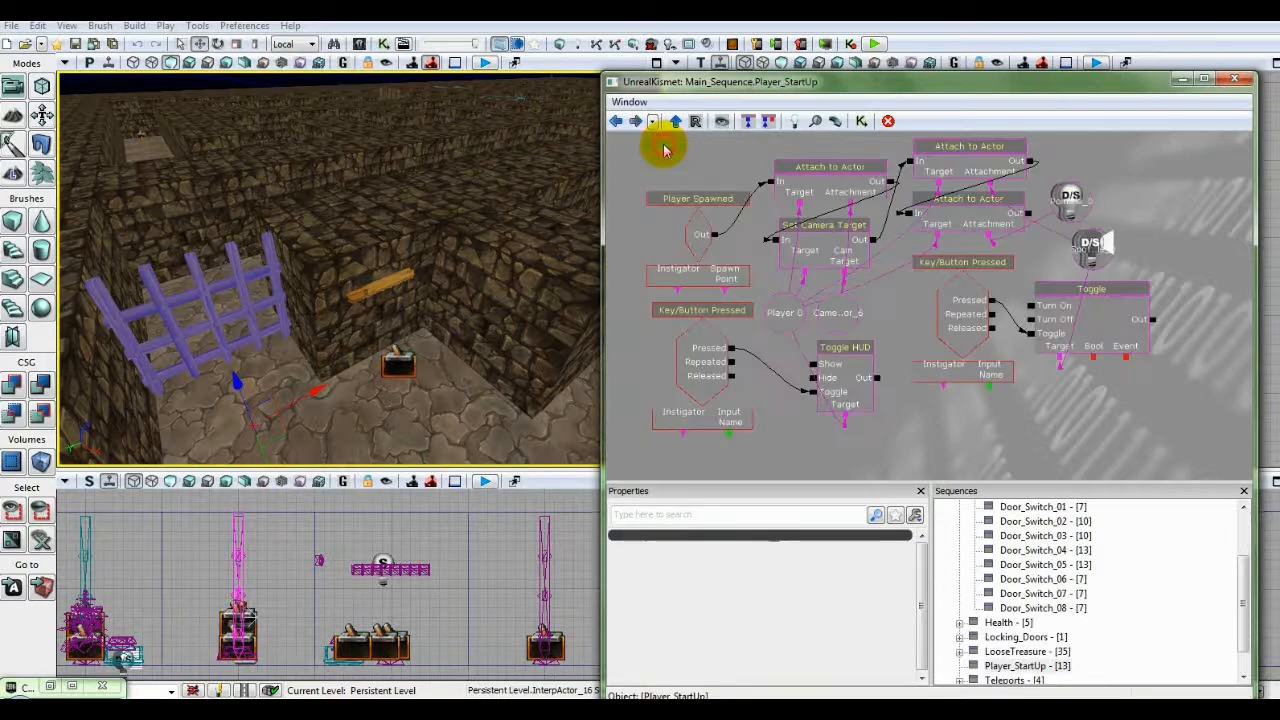
scroll(650, 245, "up", 2)
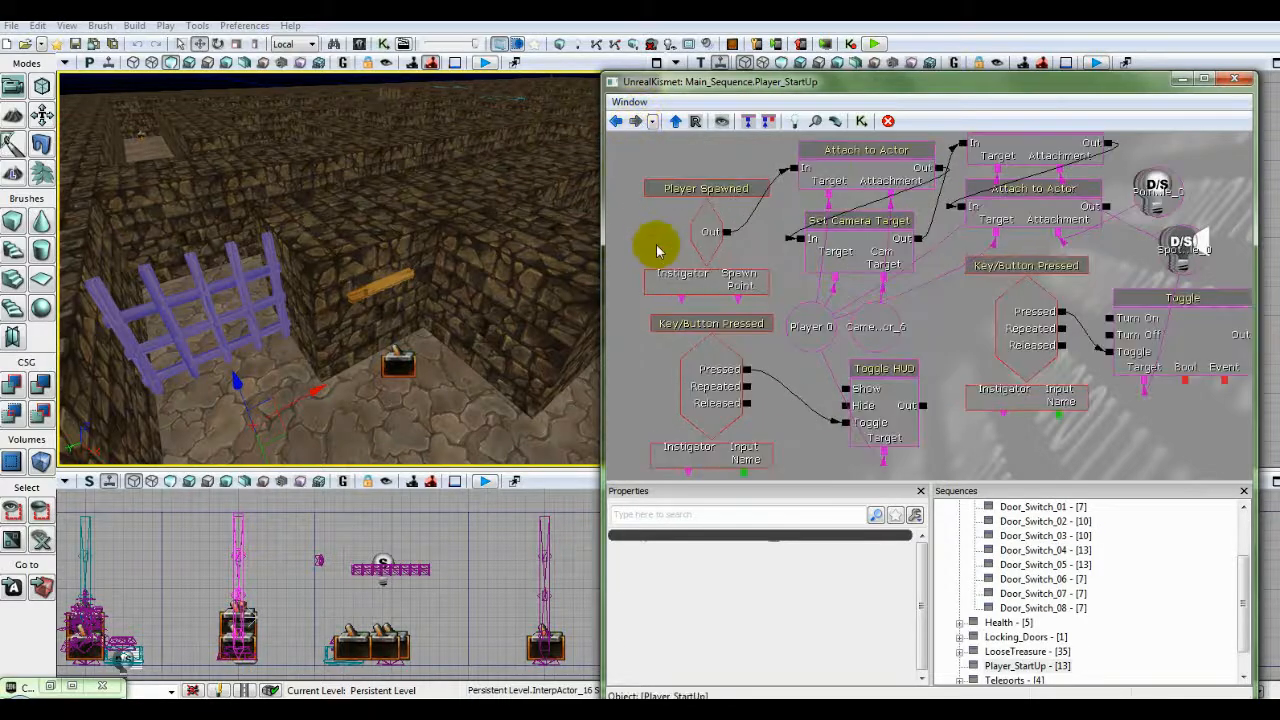
scroll(649, 233, "down", 3)
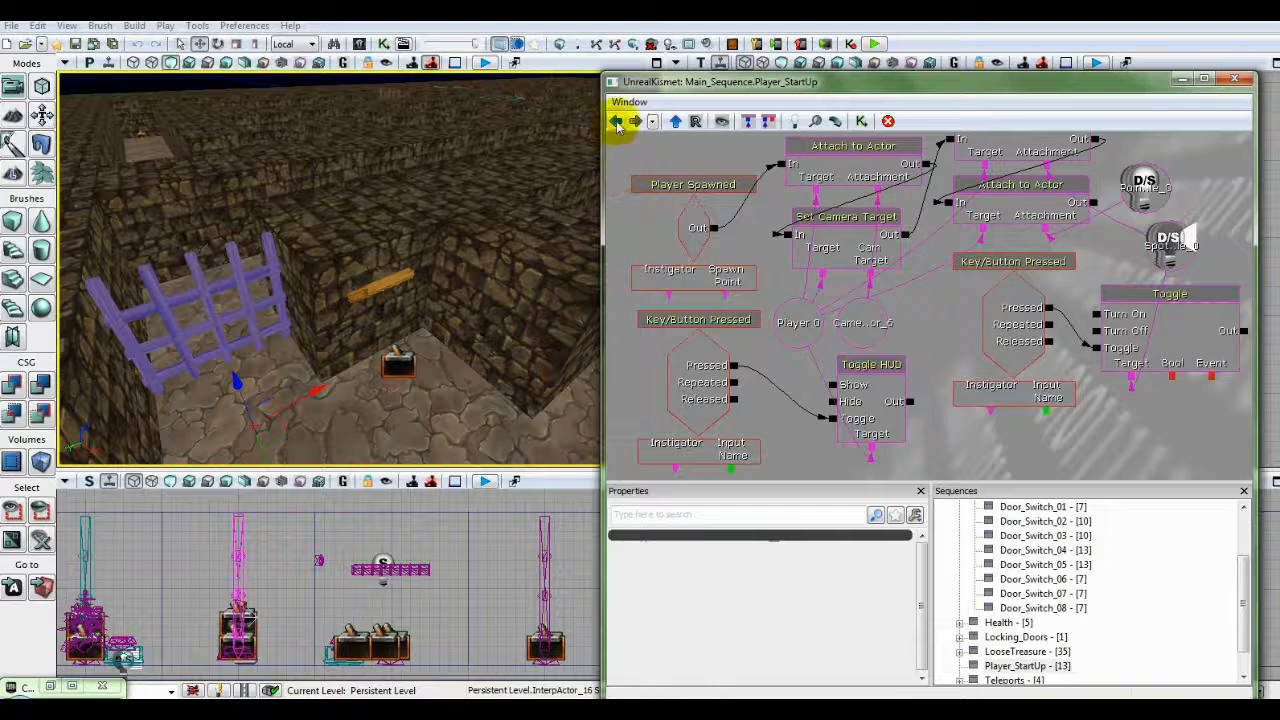
left_click(616, 121)
Examine the TreasureChests sequence, including the node networks of TreasureChest_01 and TreasureChest_02.
left_click(640, 181)
double_click(640, 181)
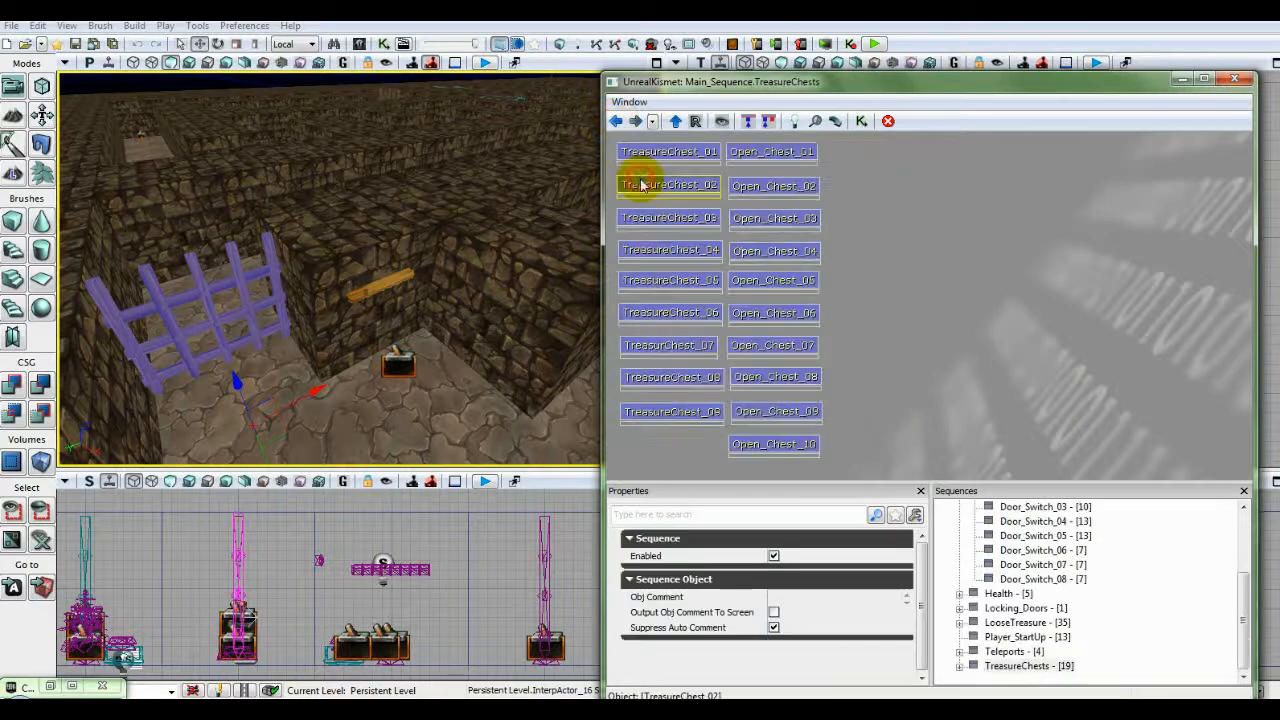
double_click(683, 157)
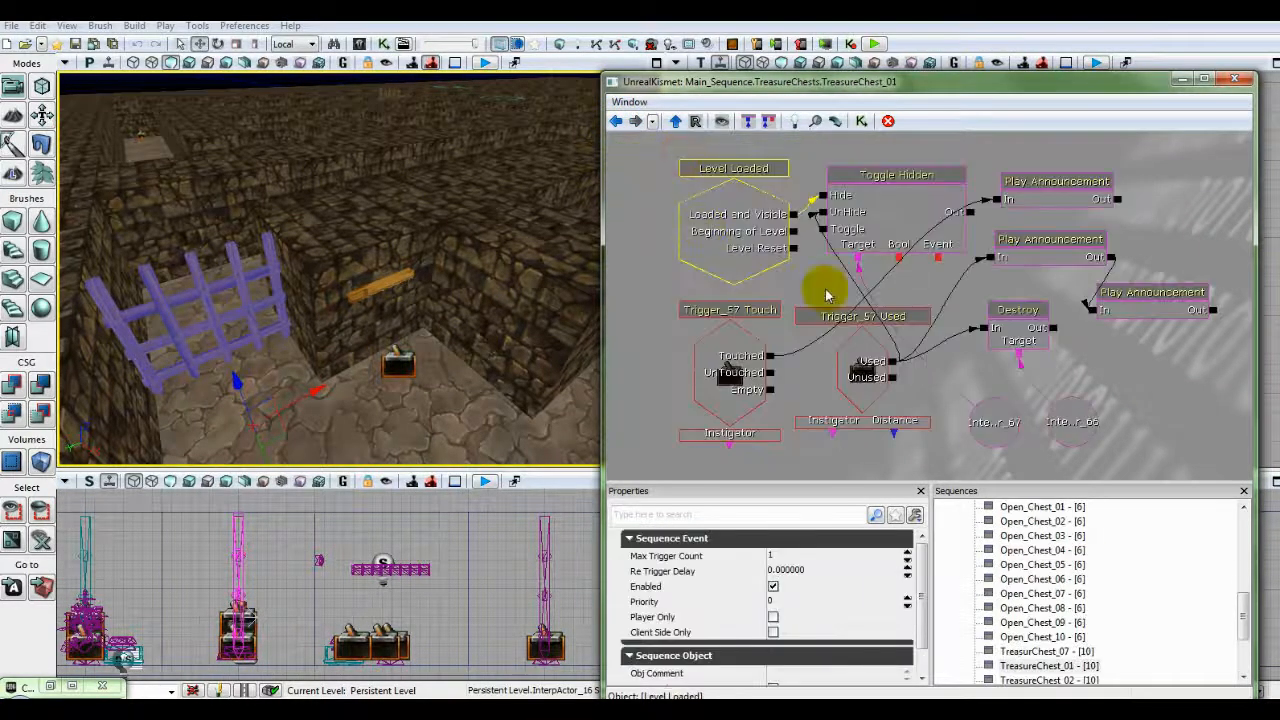
left_click(616, 122)
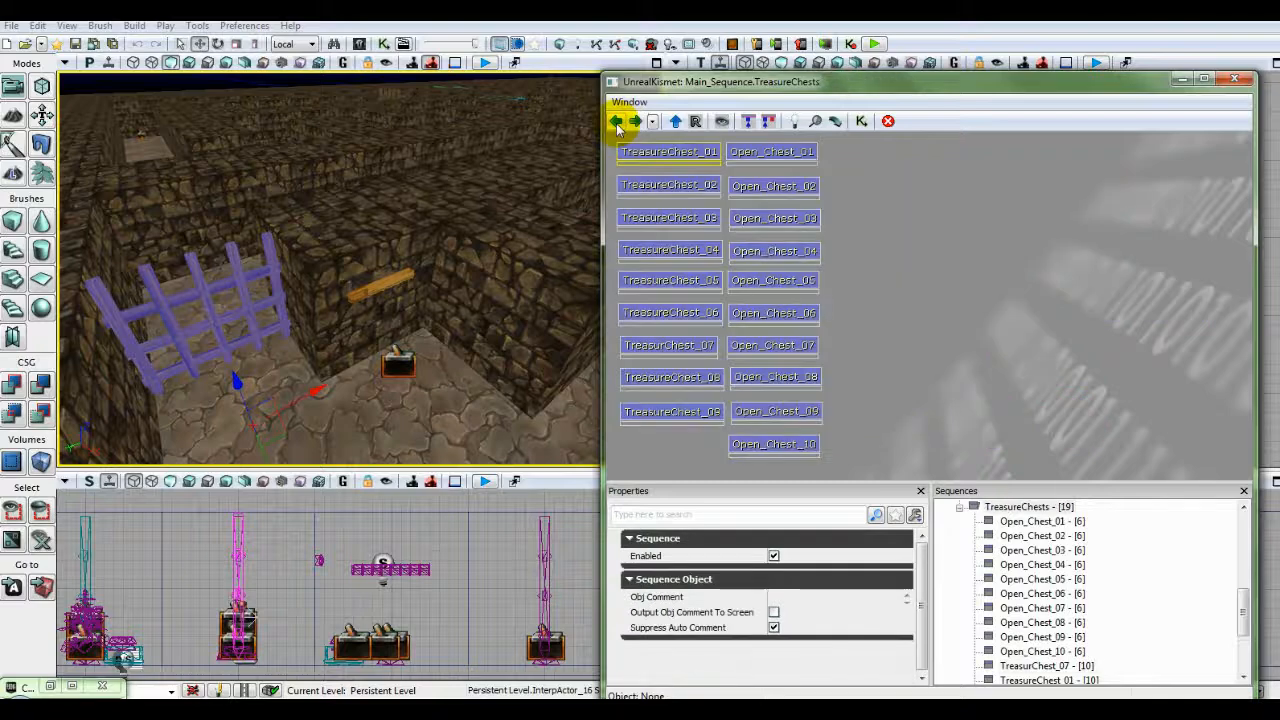
double_click(657, 194)
scroll(845, 255, "down", 3)
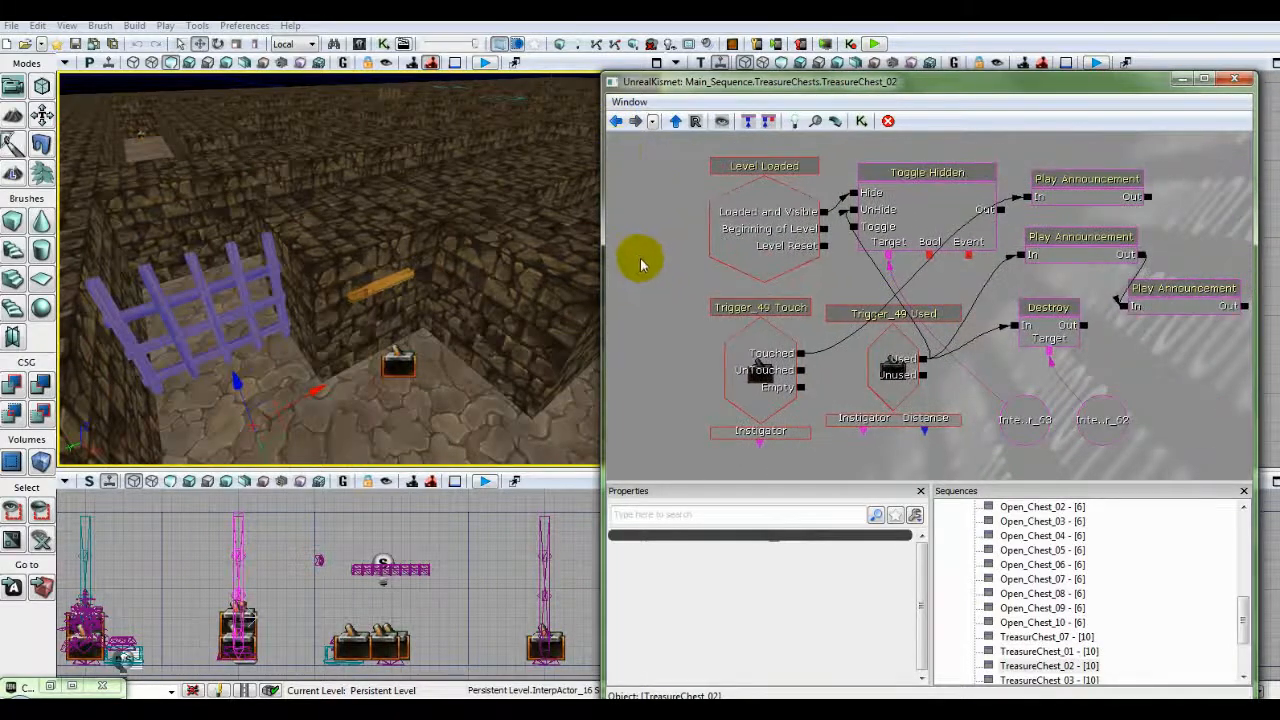
left_click(616, 121)
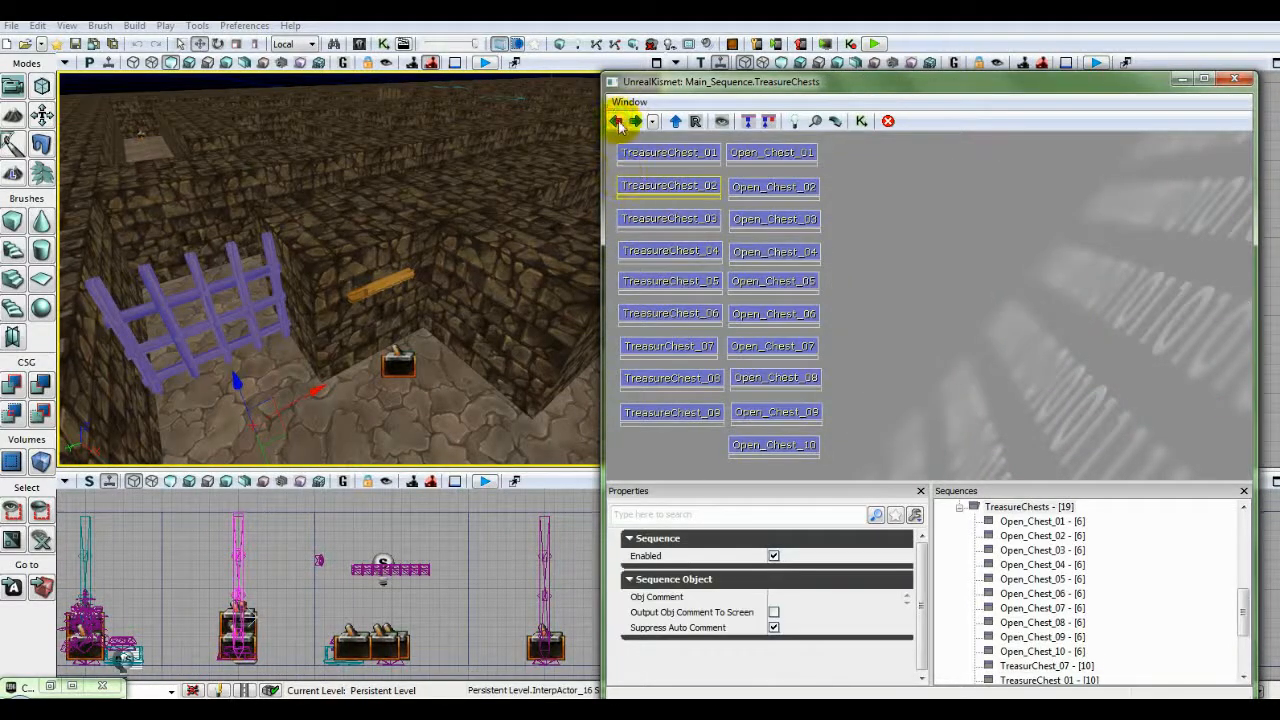
left_click(616, 121)
Examine the LooseTreasure sequence and the node network inside 50Gold_02.
double_click(644, 216)
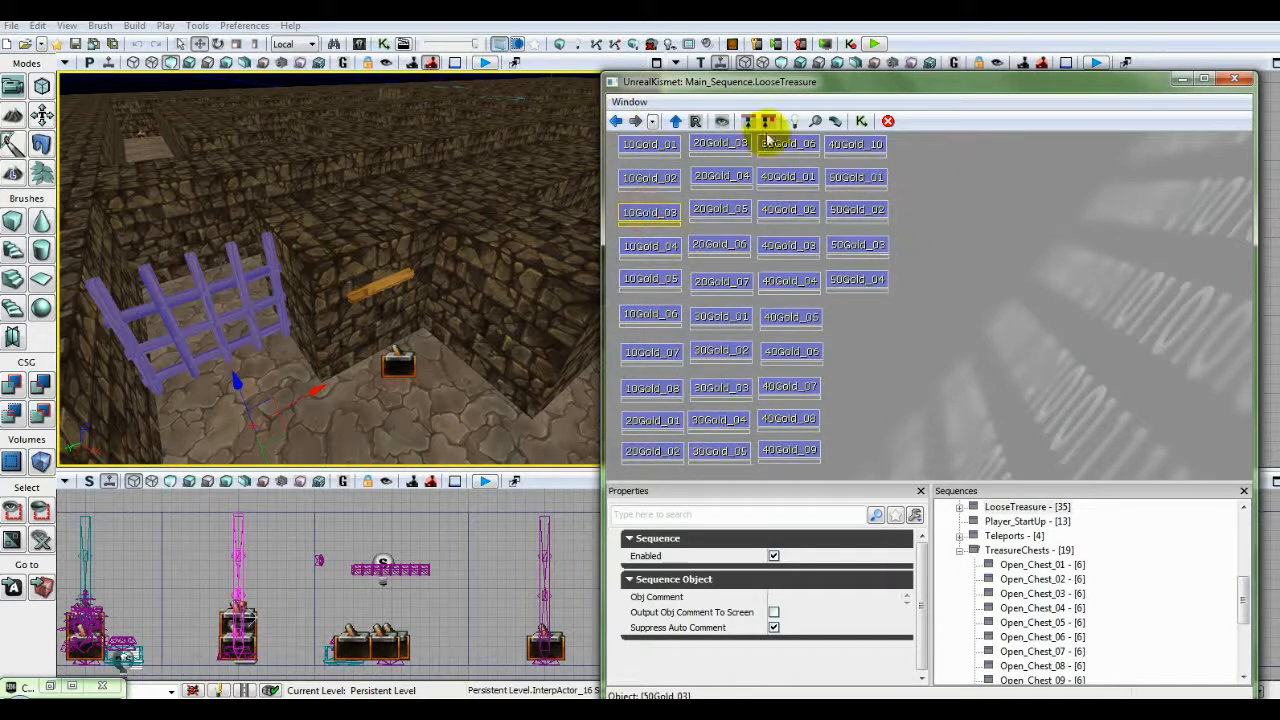
double_click(850, 209)
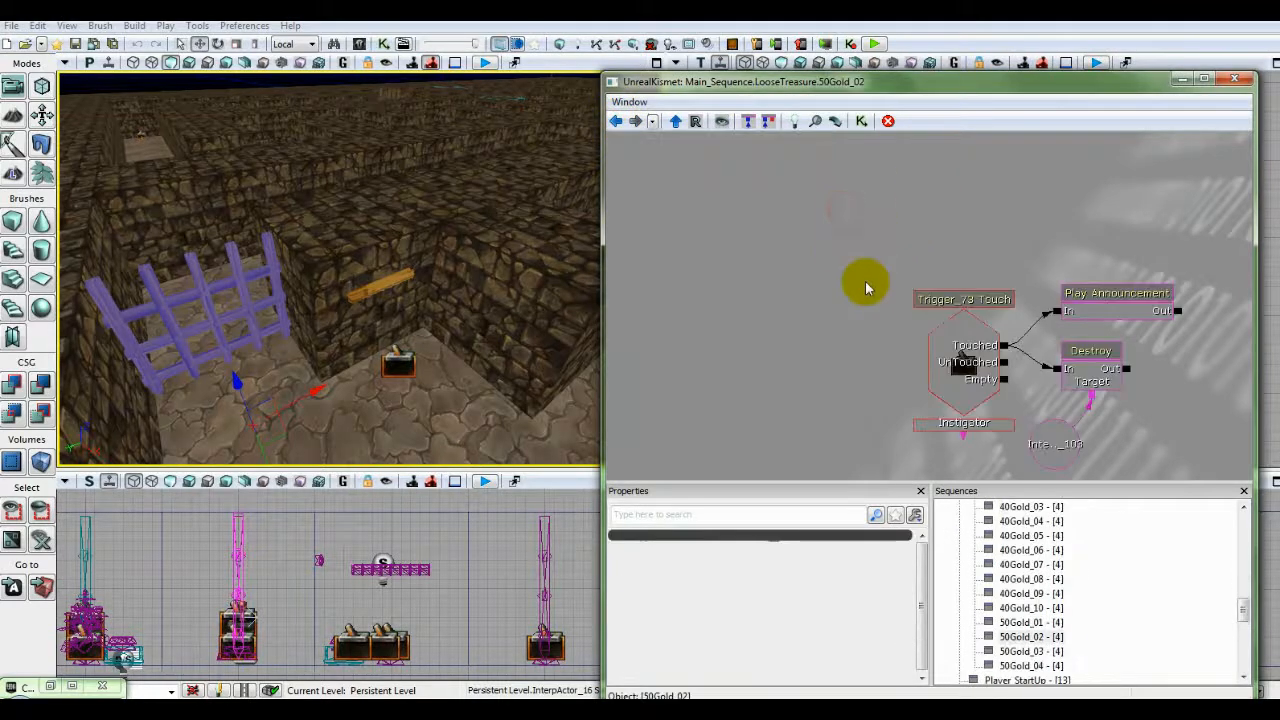
left_click(616, 121)
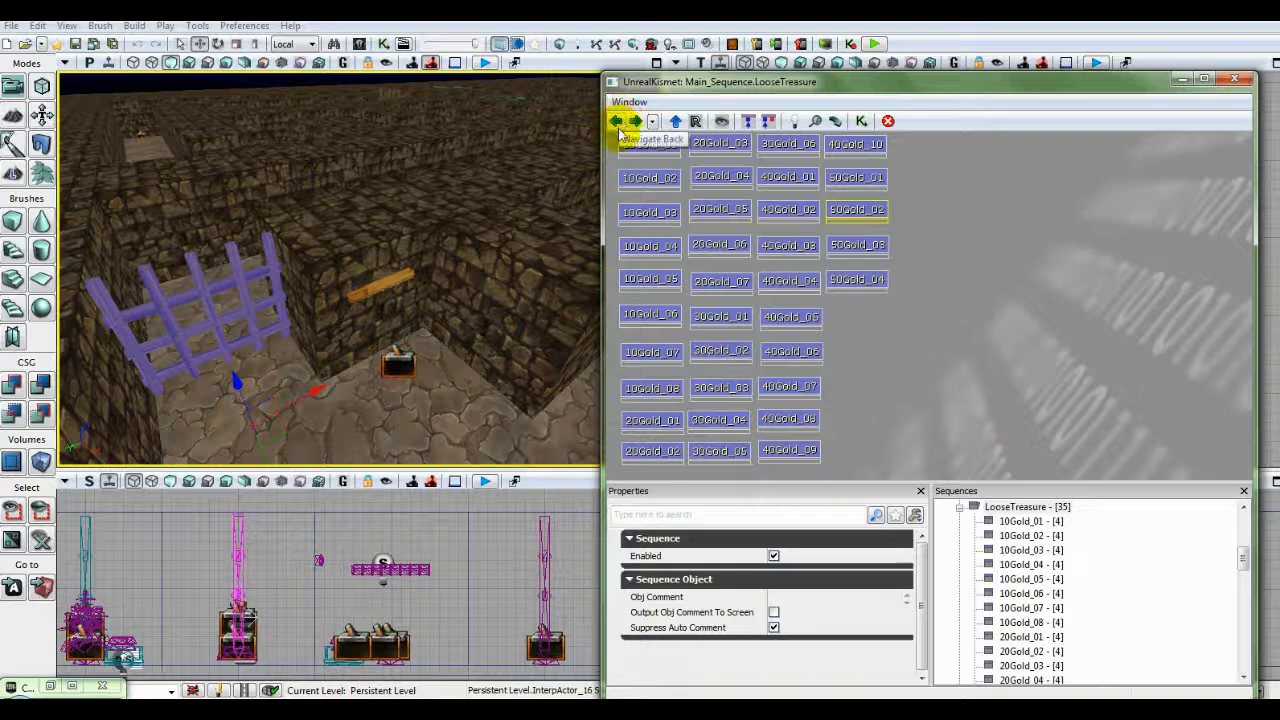
left_click(618, 121)
Review the subsequences grouped under Door_Switches, Locking_Doors and Checkpoints.
double_click(657, 248)
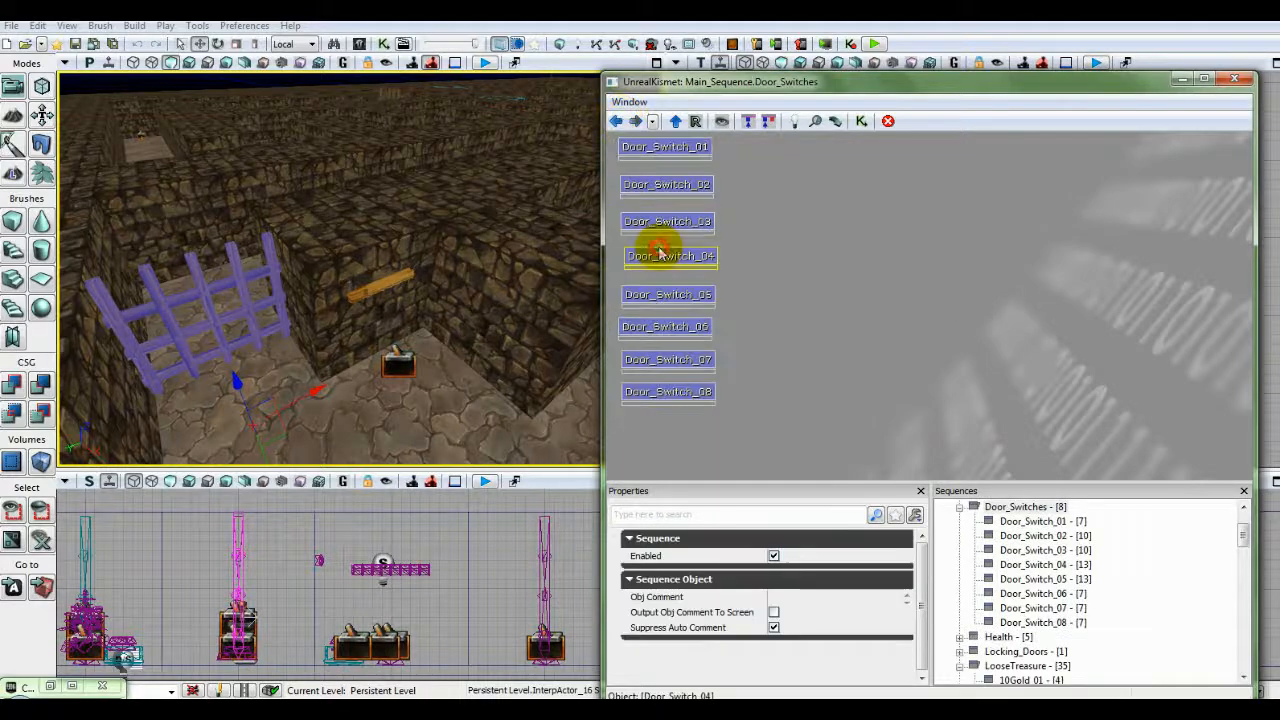
left_click(616, 121)
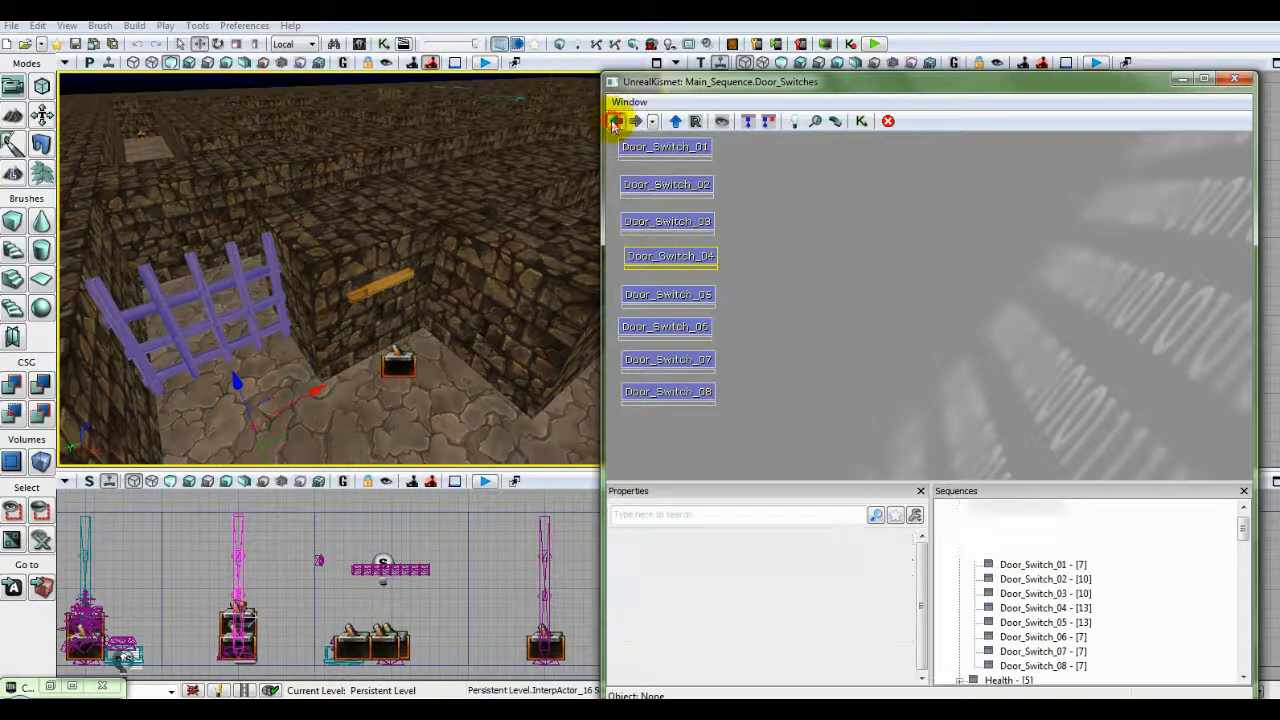
double_click(659, 284)
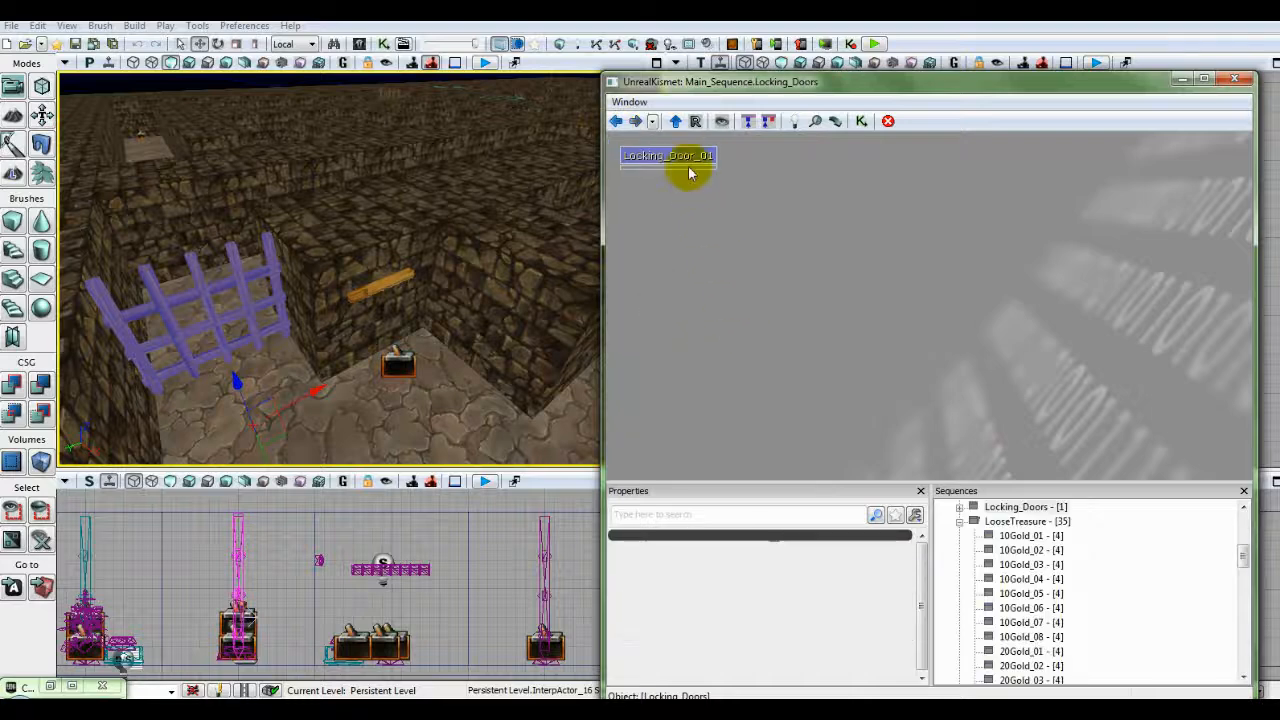
left_click(616, 121)
double_click(650, 320)
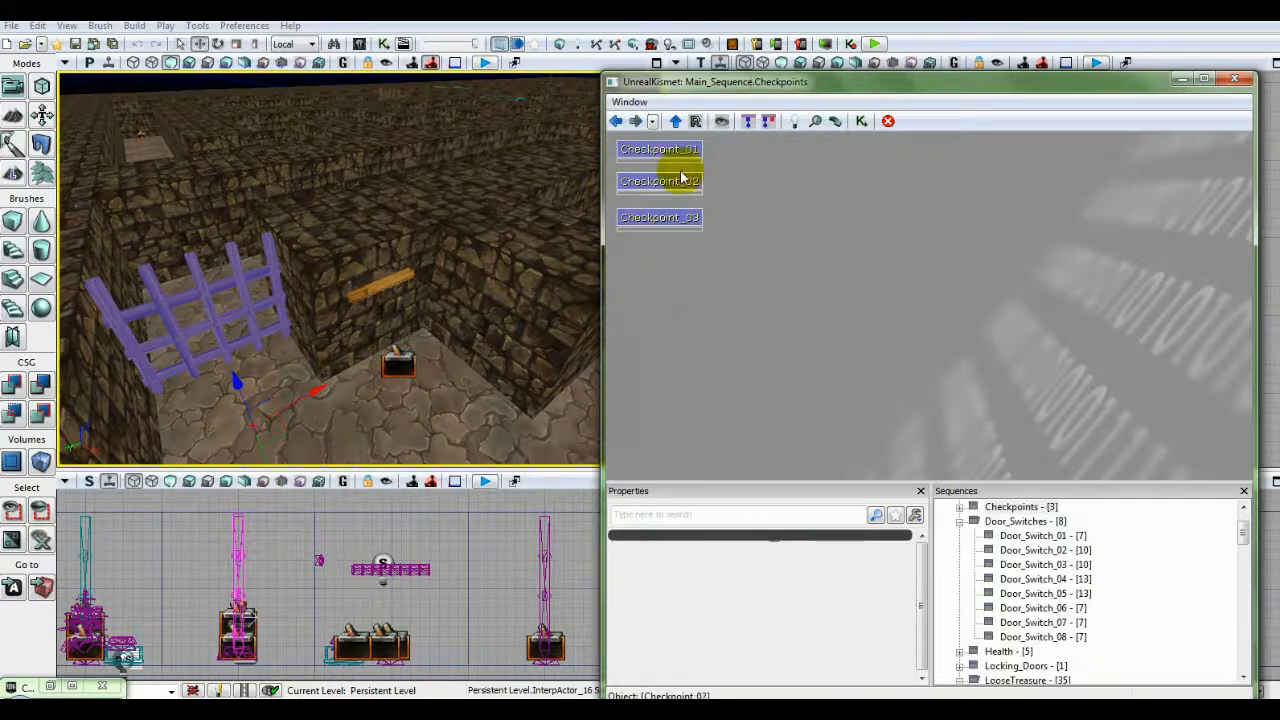
left_click(617, 121)
Review the subsequences grouped under Blood_Walls and Teleports.
left_click(637, 352)
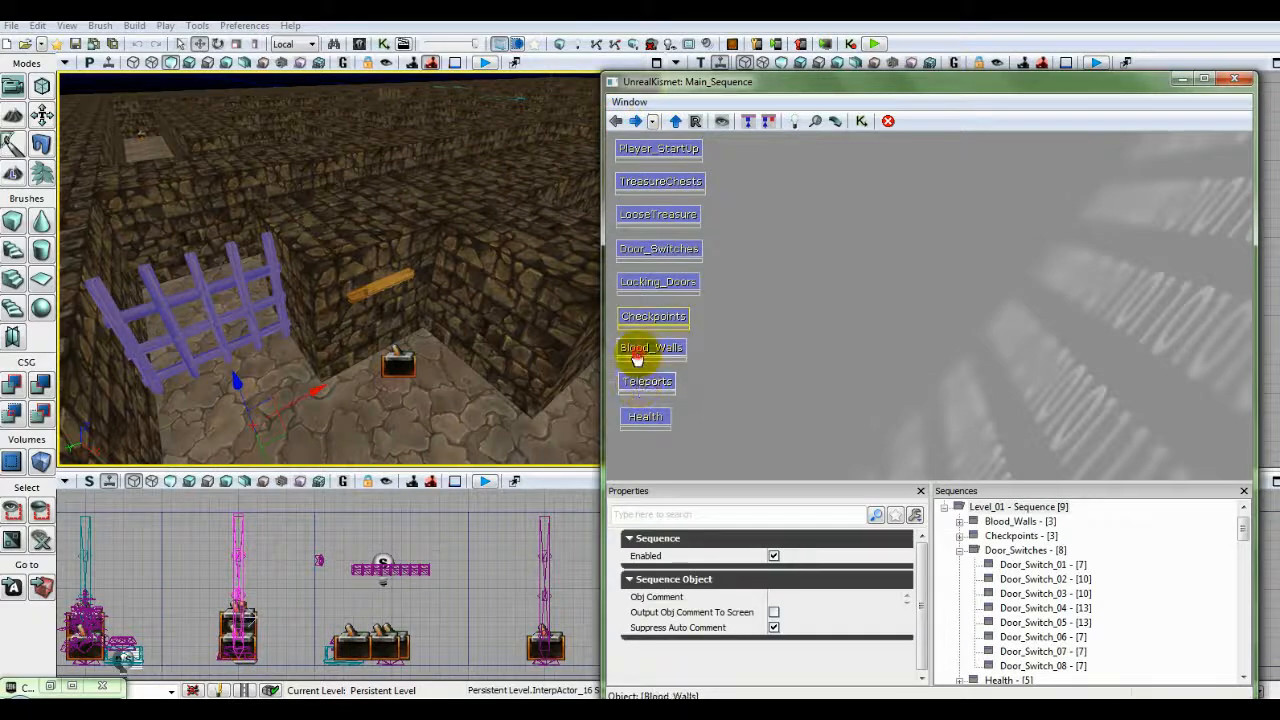
double_click(637, 352)
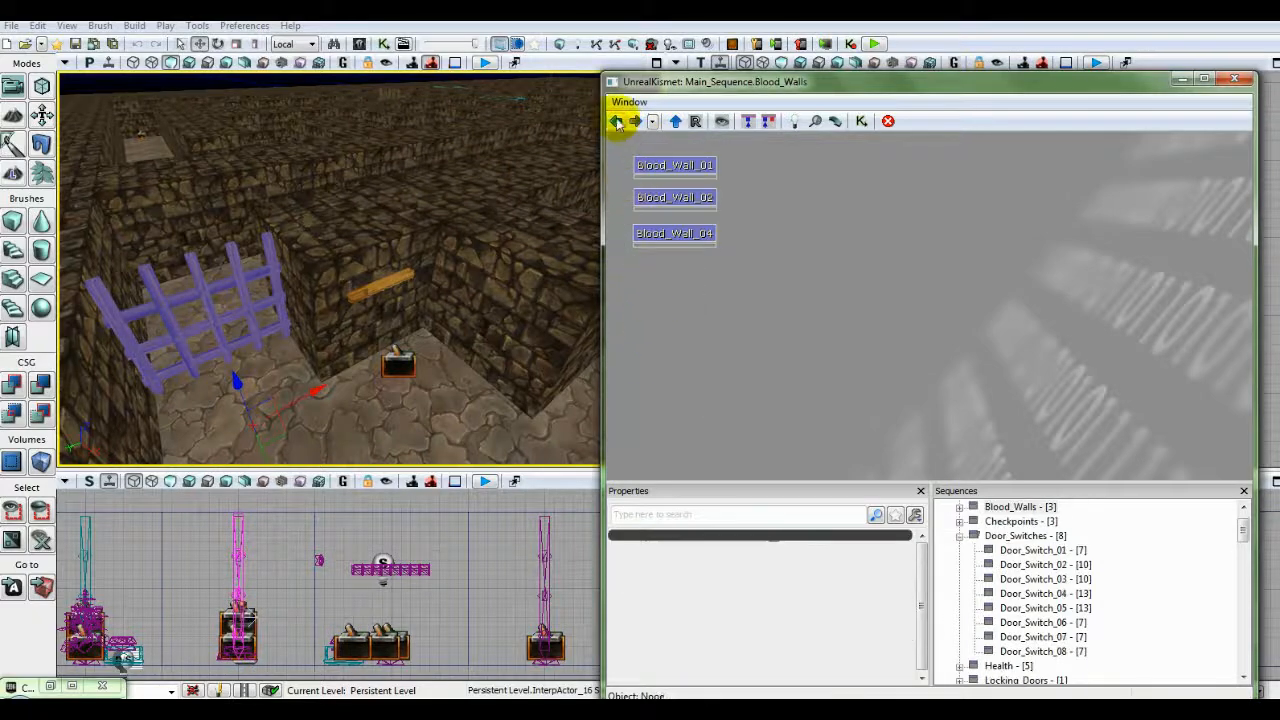
left_click(617, 121)
left_click(640, 393)
double_click(640, 393)
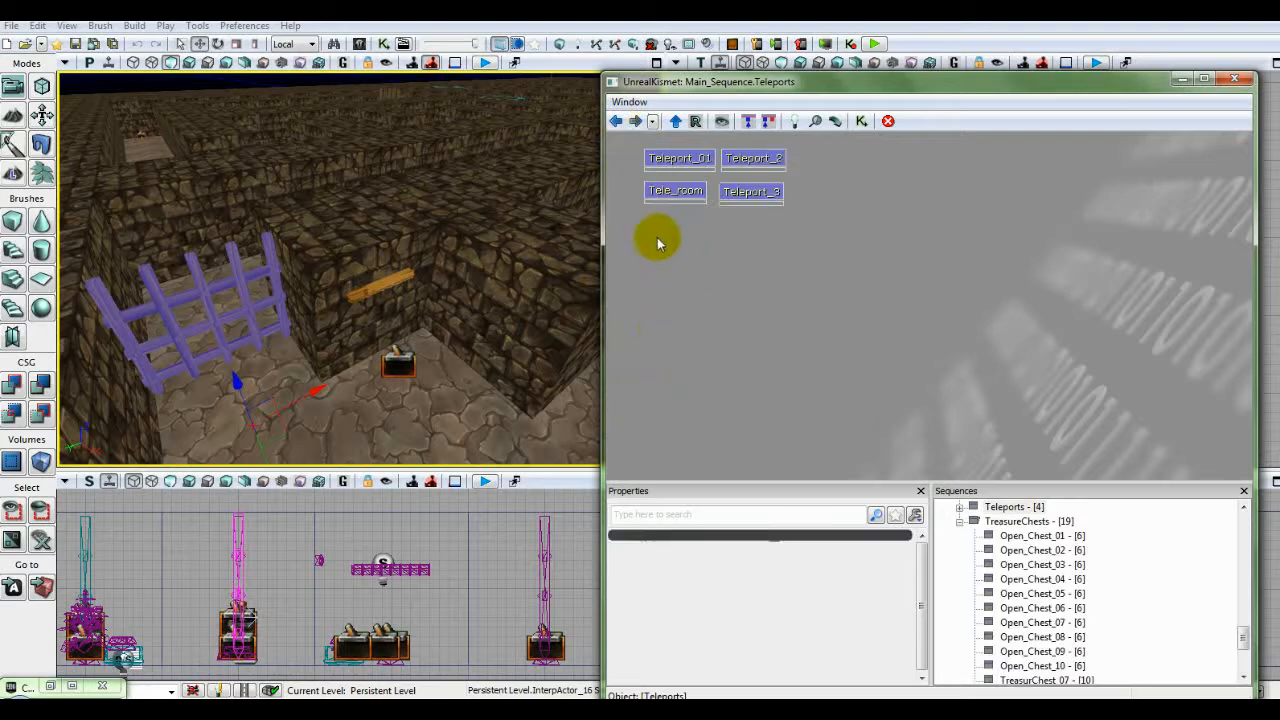
left_click(616, 121)
In the Health group's Gold_01 sequence, select the InterpActor_44 variable's actor in the level and bring the viewports to it.
double_click(636, 424)
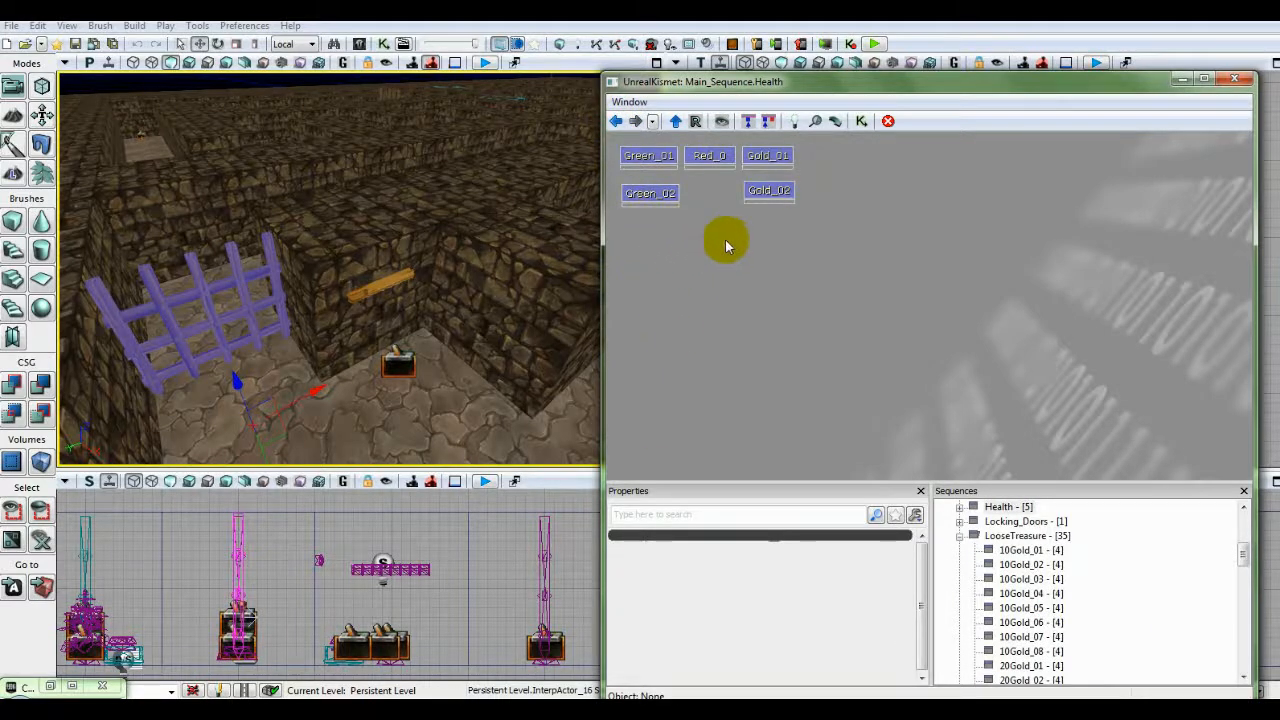
double_click(770, 165)
left_click_drag(734, 291, 781, 378)
left_click(1033, 377)
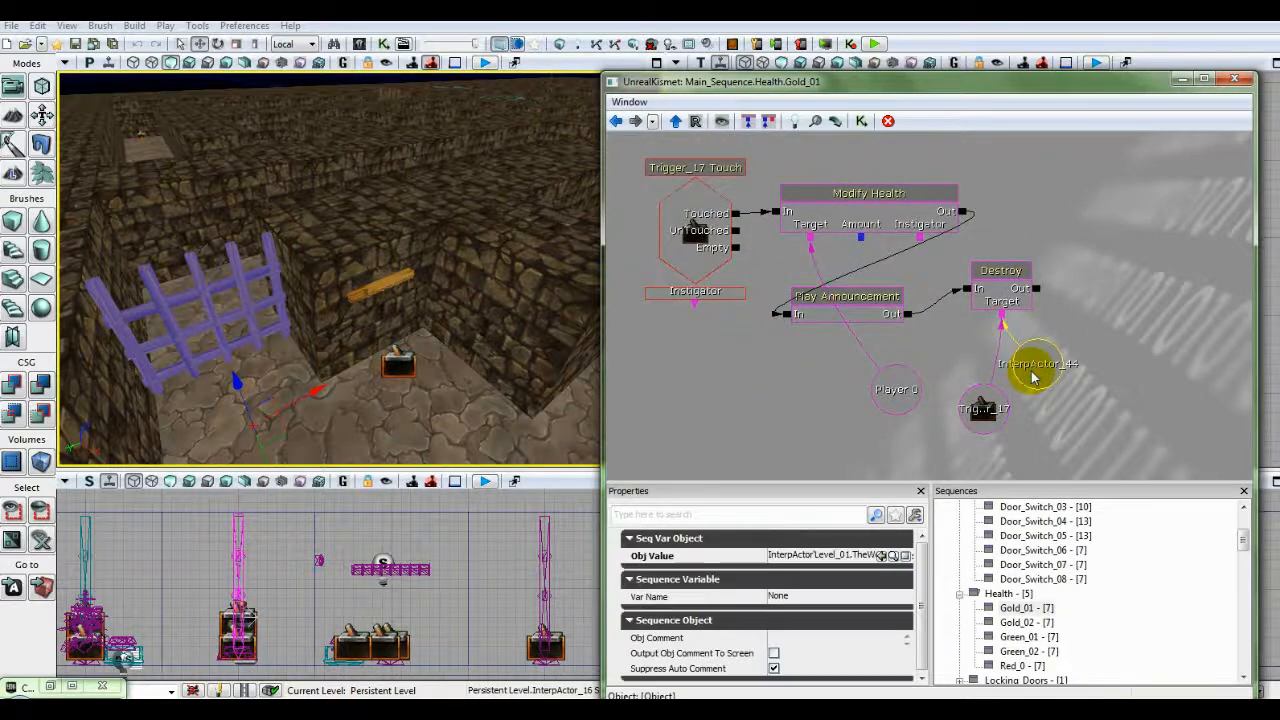
right_click(1033, 377)
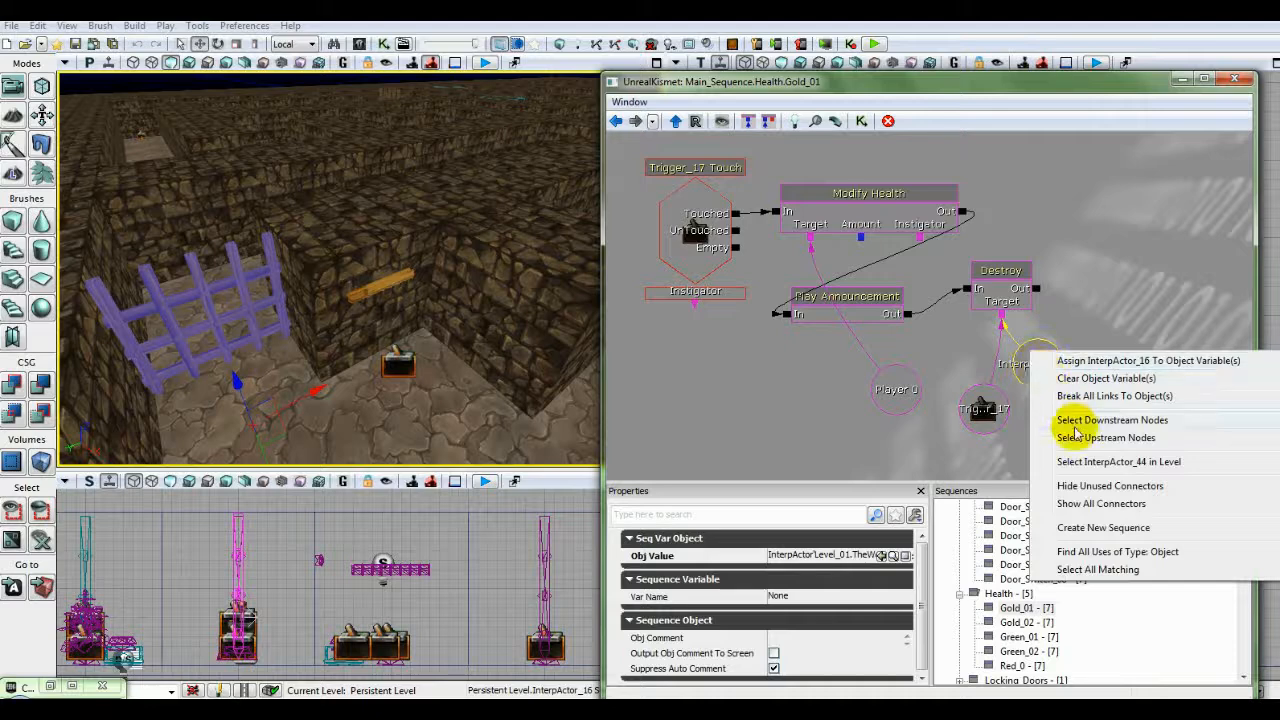
left_click(1090, 462)
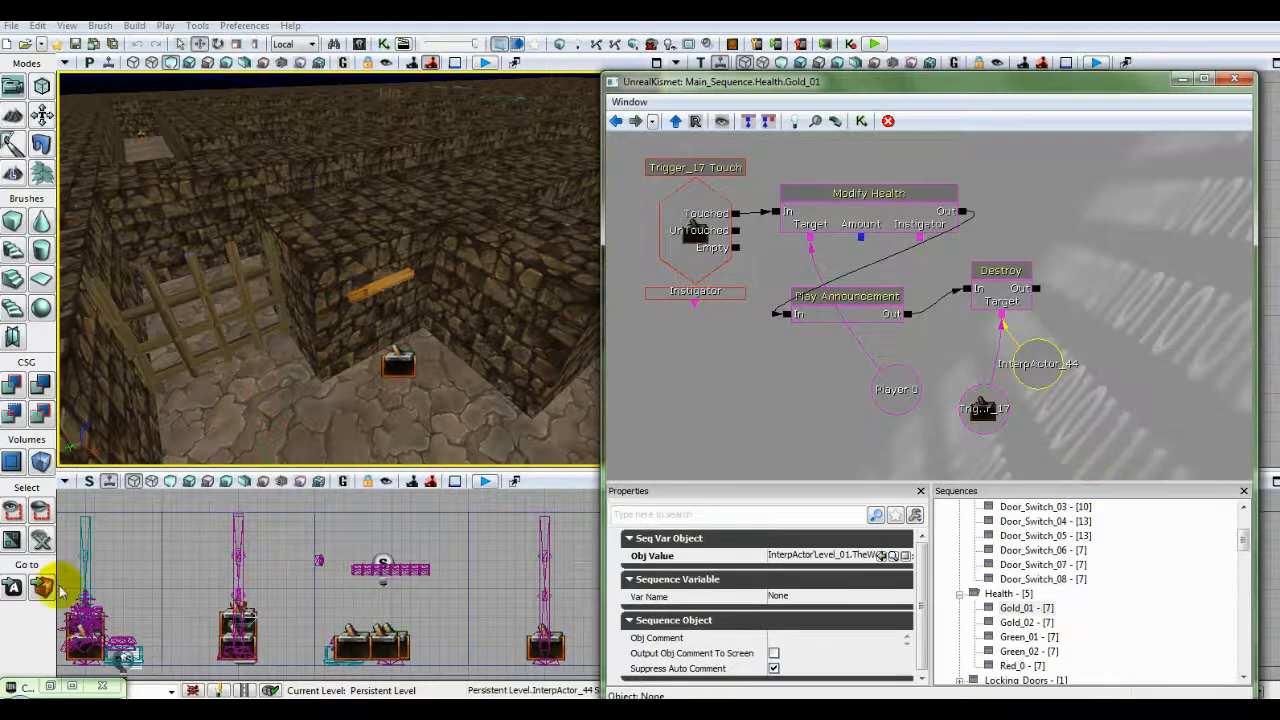
left_click(14, 588)
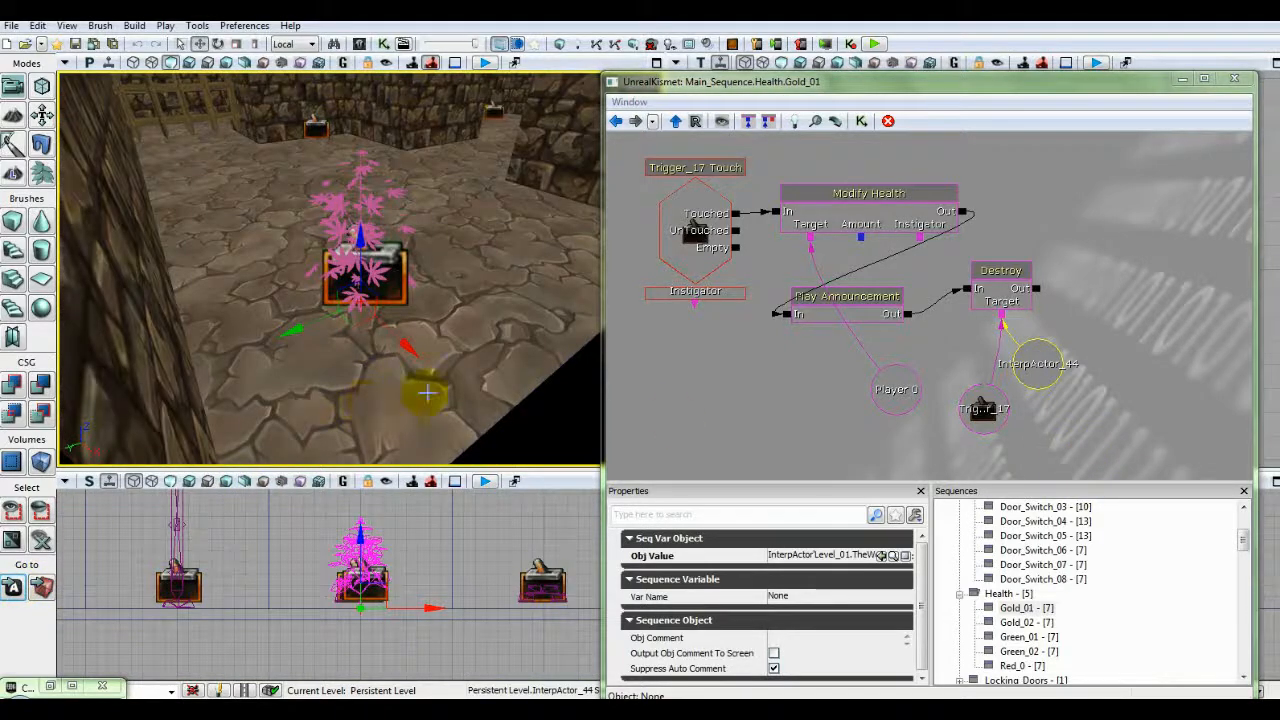
Return to the Health group and rename its Gold_01 sequence as Red_1.
left_click(616, 123)
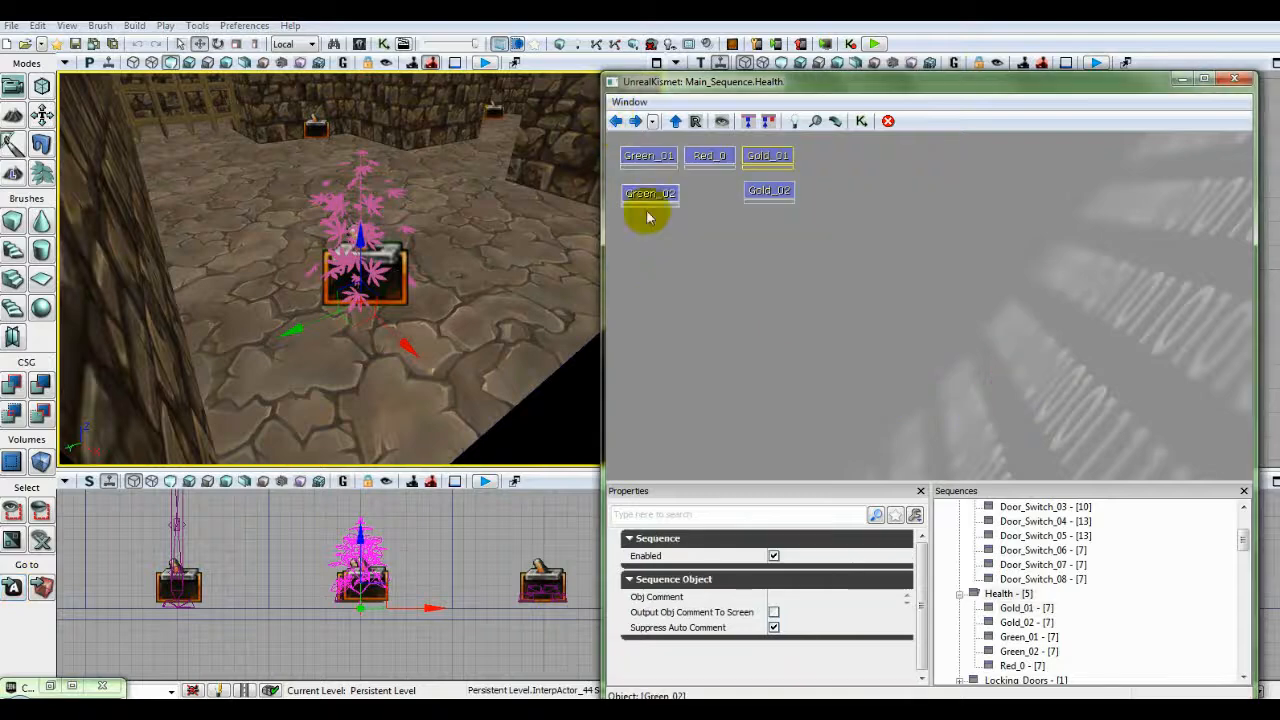
right_click(766, 162)
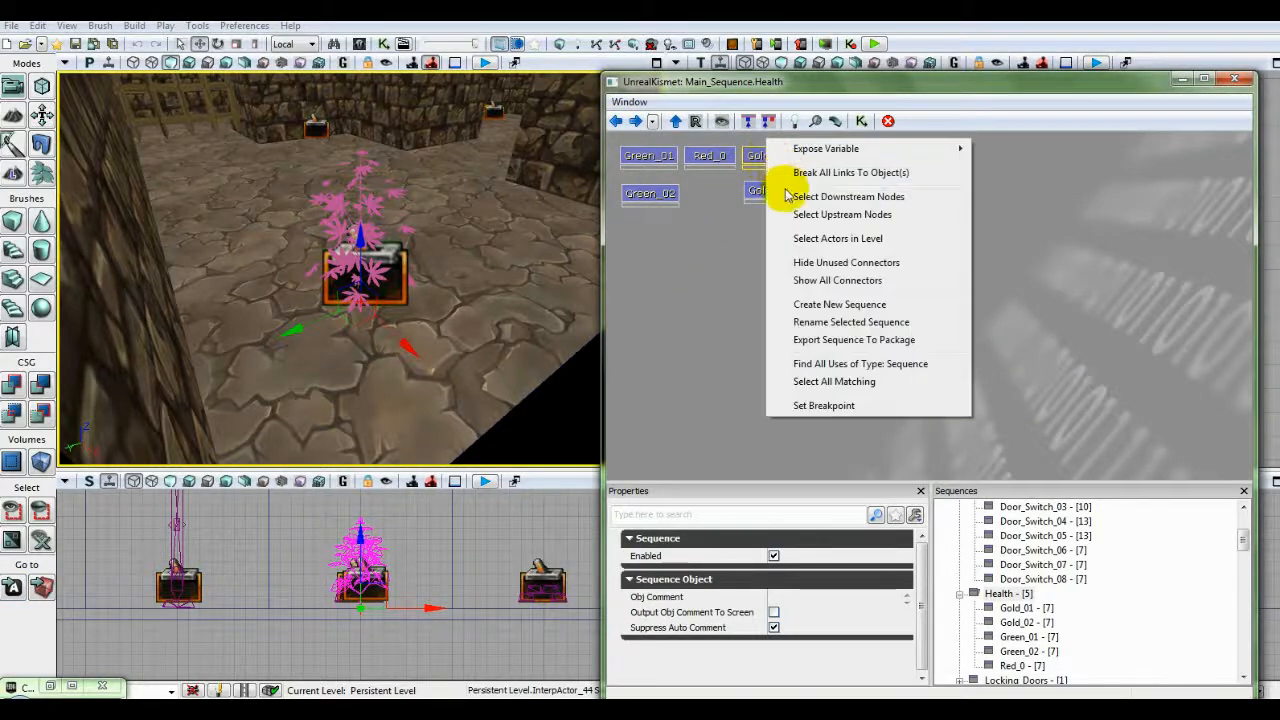
left_click(818, 322)
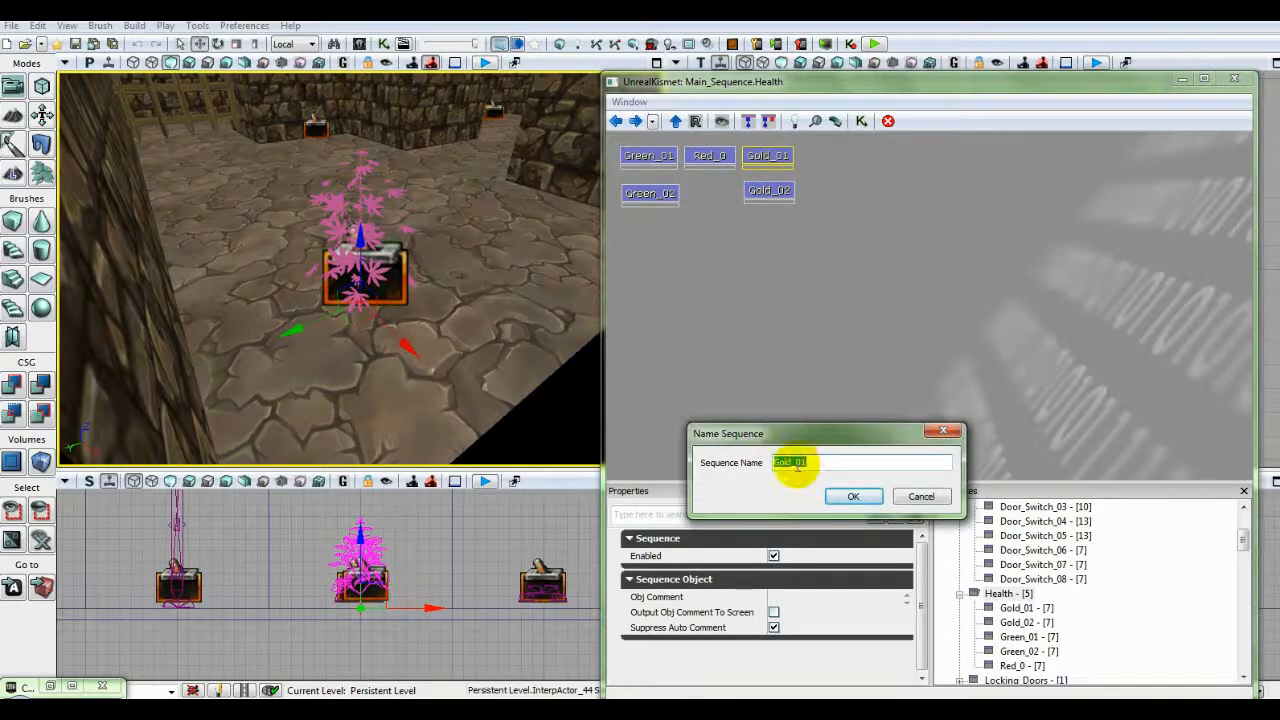
left_click_drag(789, 462, 707, 463)
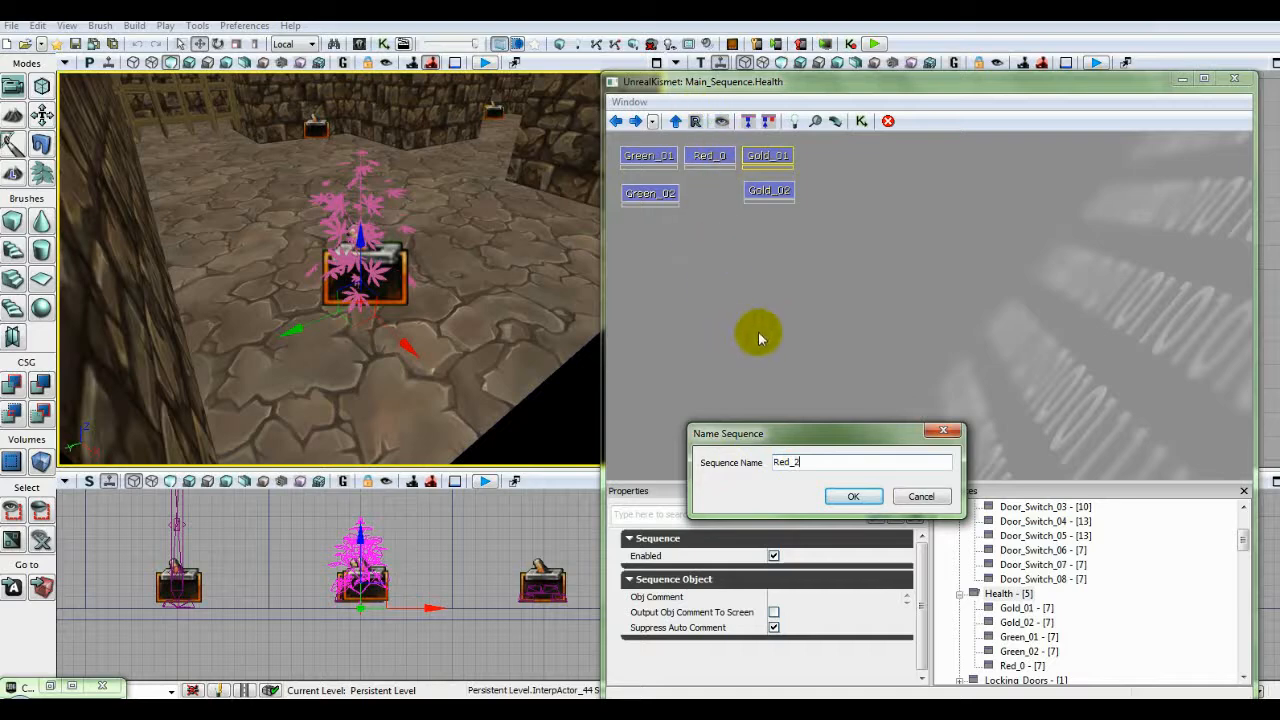
type("1")
left_click(852, 498)
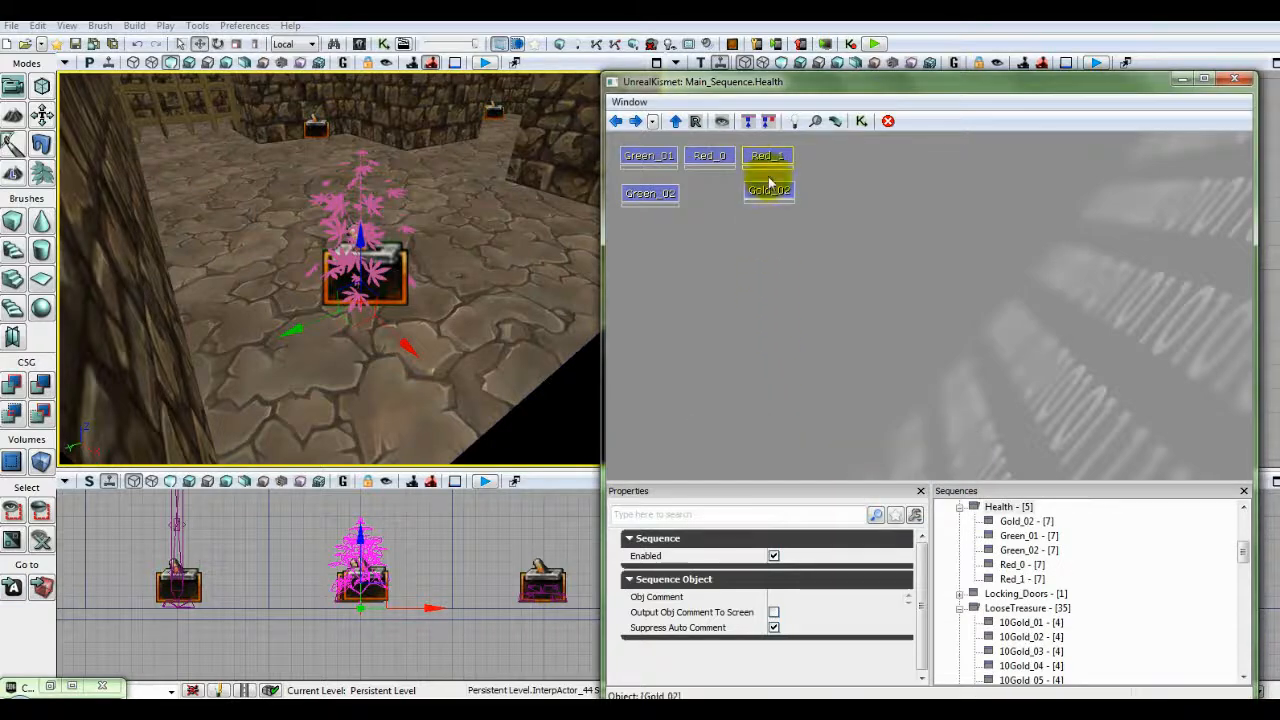
Place Red_1 below Red_0 and Gold_02 beside Red_0, and rename Gold_02 as Gold_1.
left_click_drag(772, 156, 714, 194)
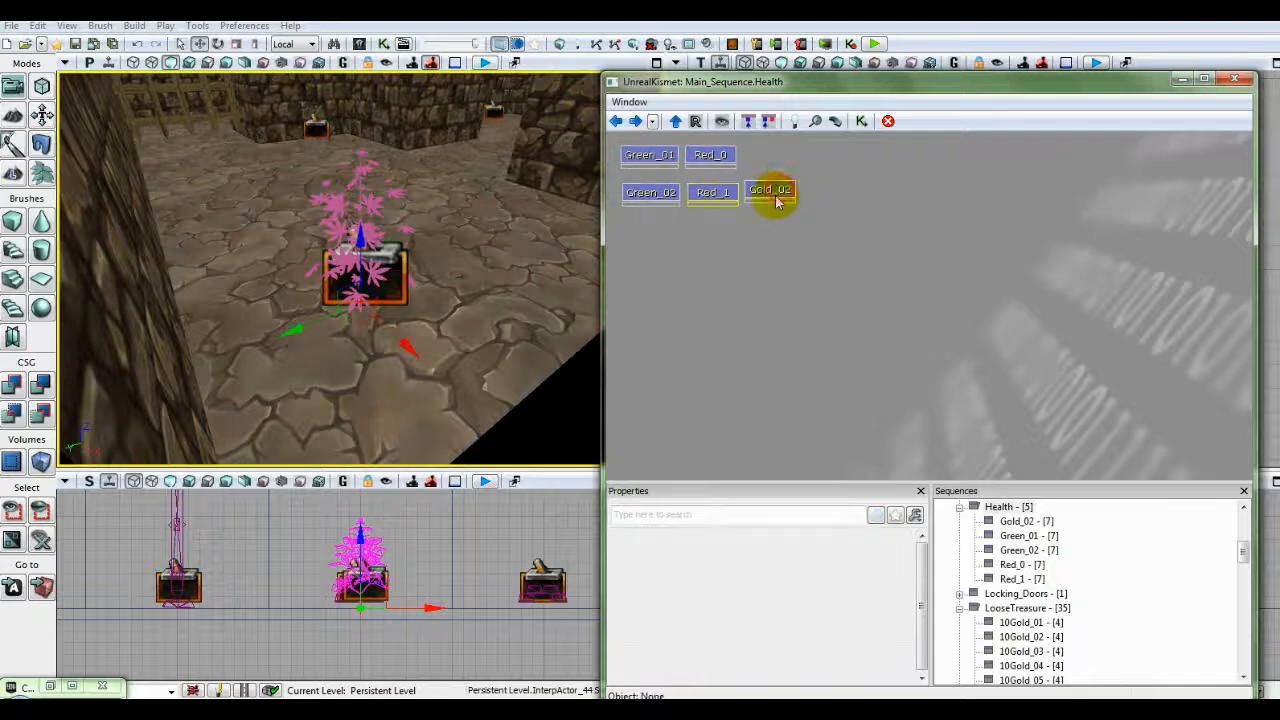
left_click_drag(772, 190, 767, 172)
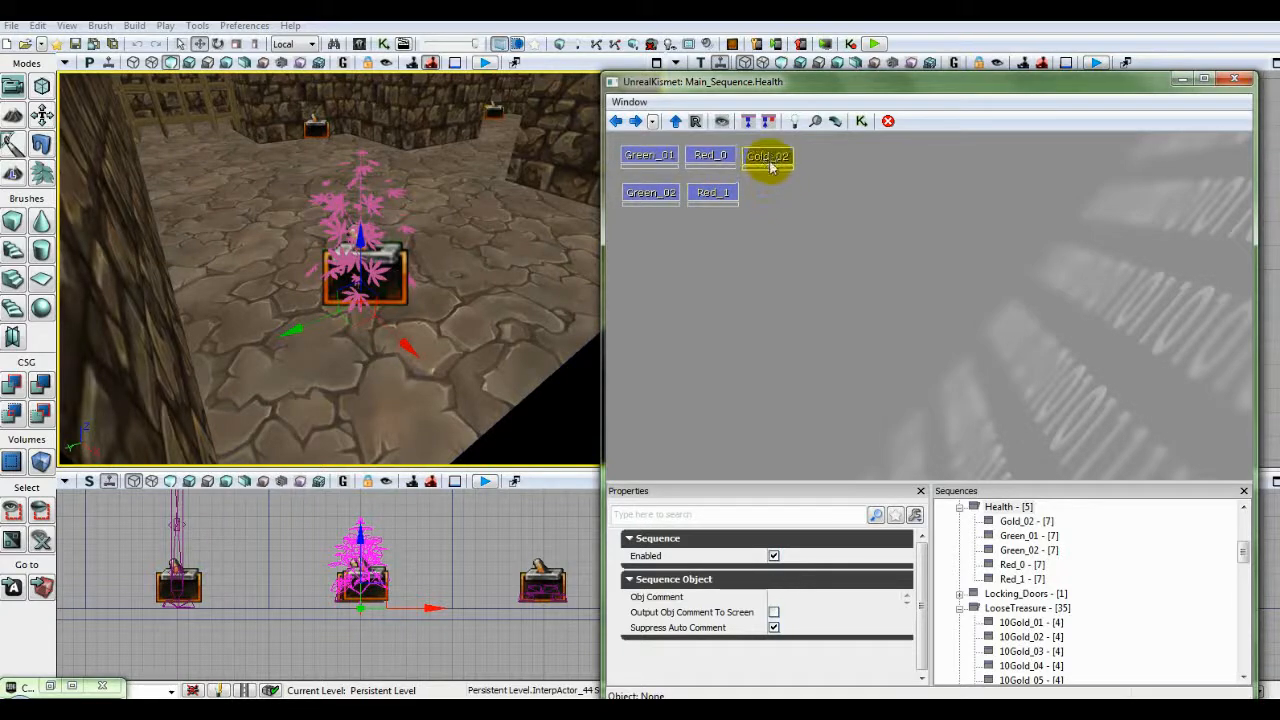
right_click(770, 167)
left_click(823, 328)
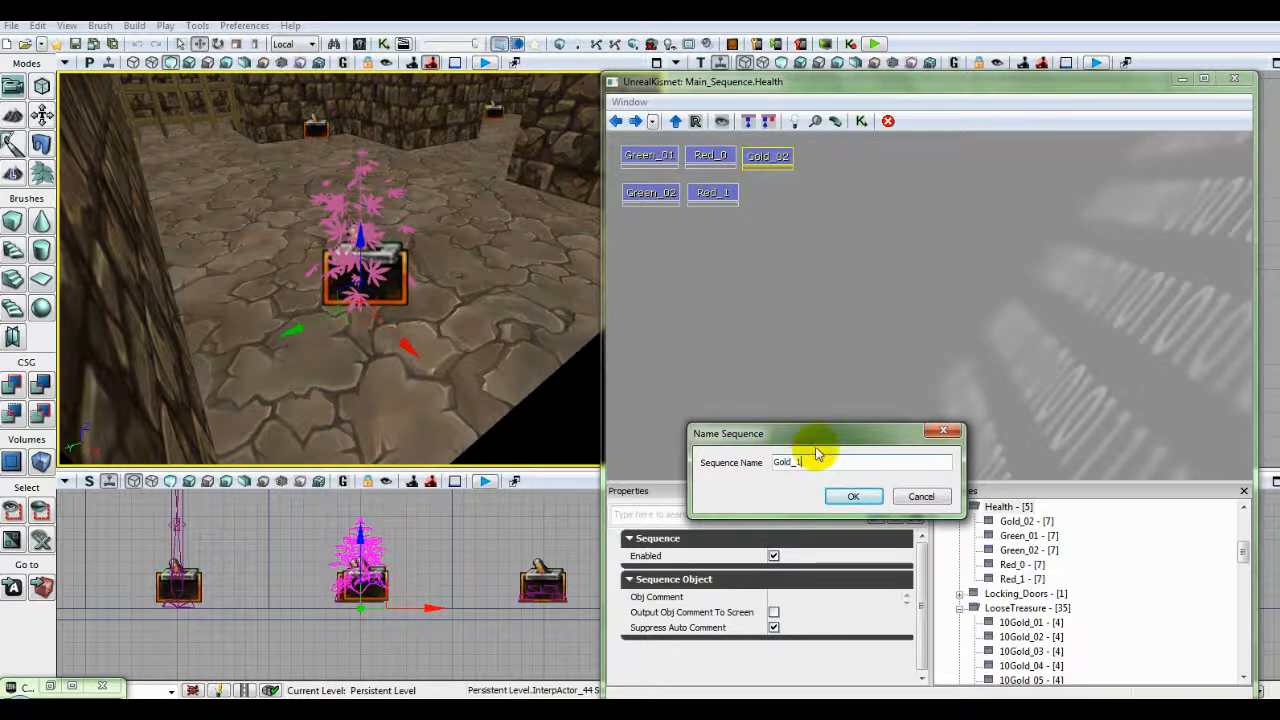
left_click(853, 496)
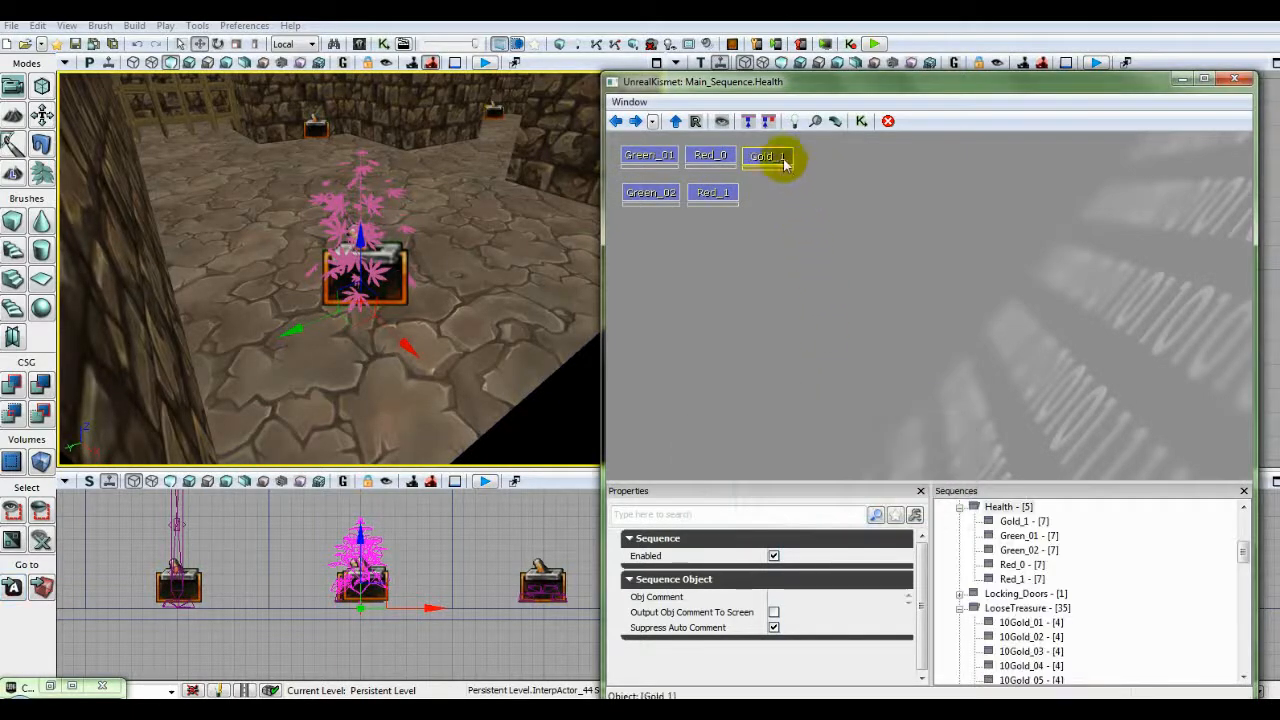
left_click(707, 203)
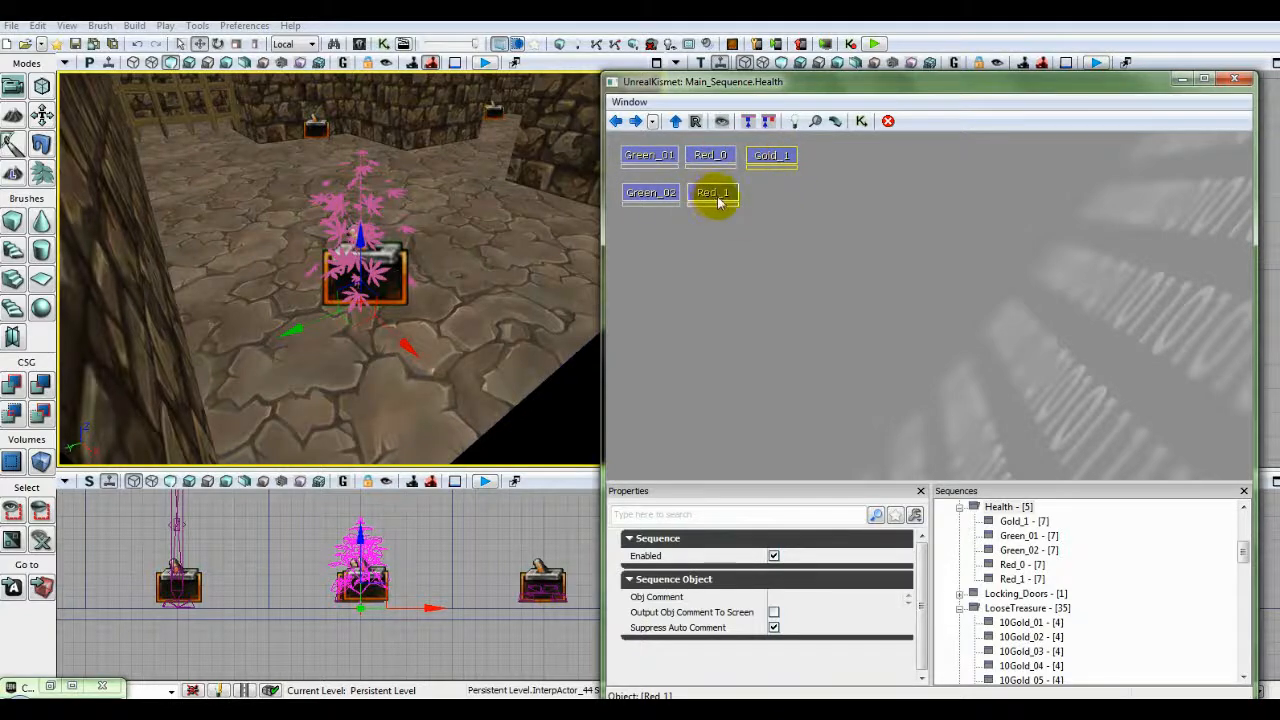
Go back to the main sequence and open Door_Switch_08 inside the Door_Switches group.
left_click(617, 121)
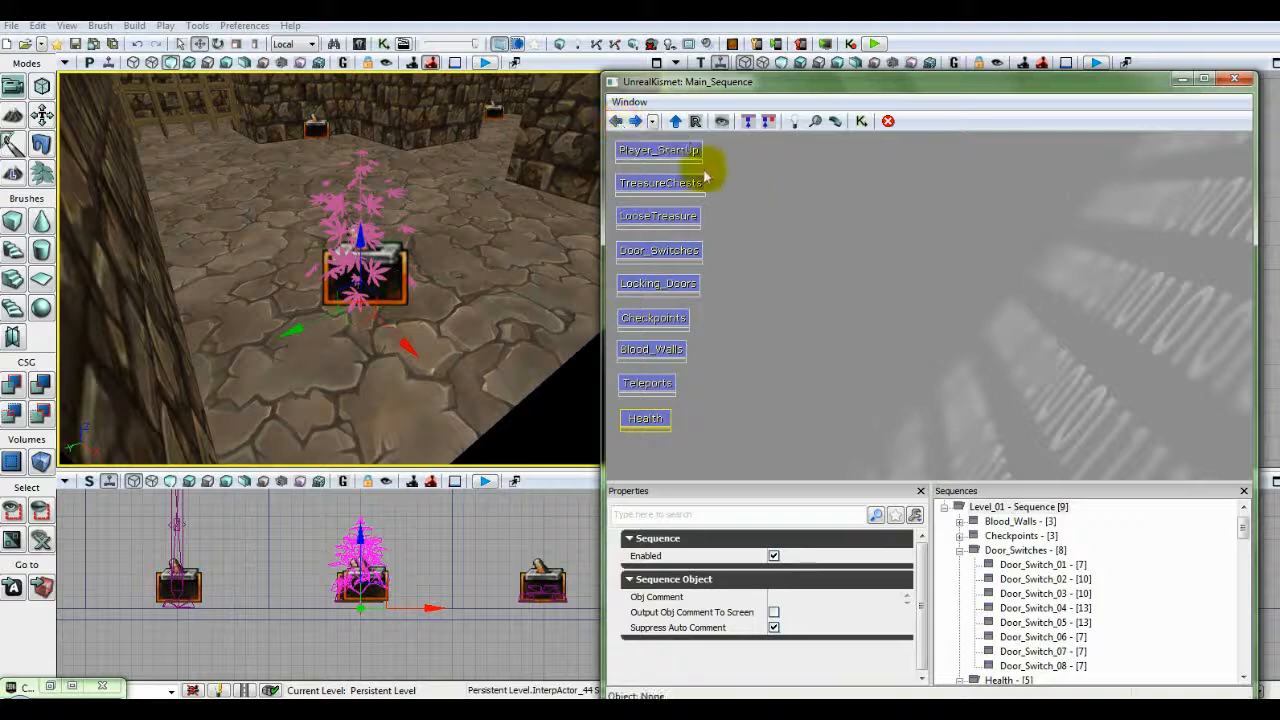
left_click(647, 325)
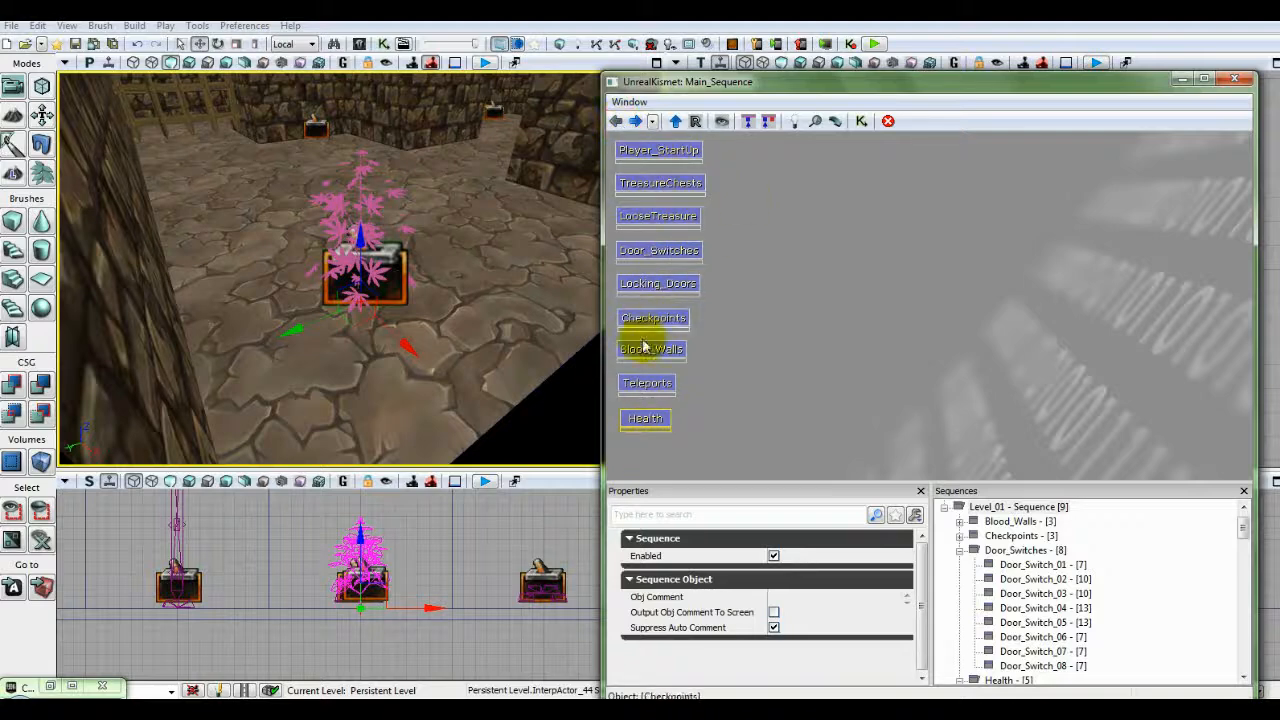
left_click(721, 338)
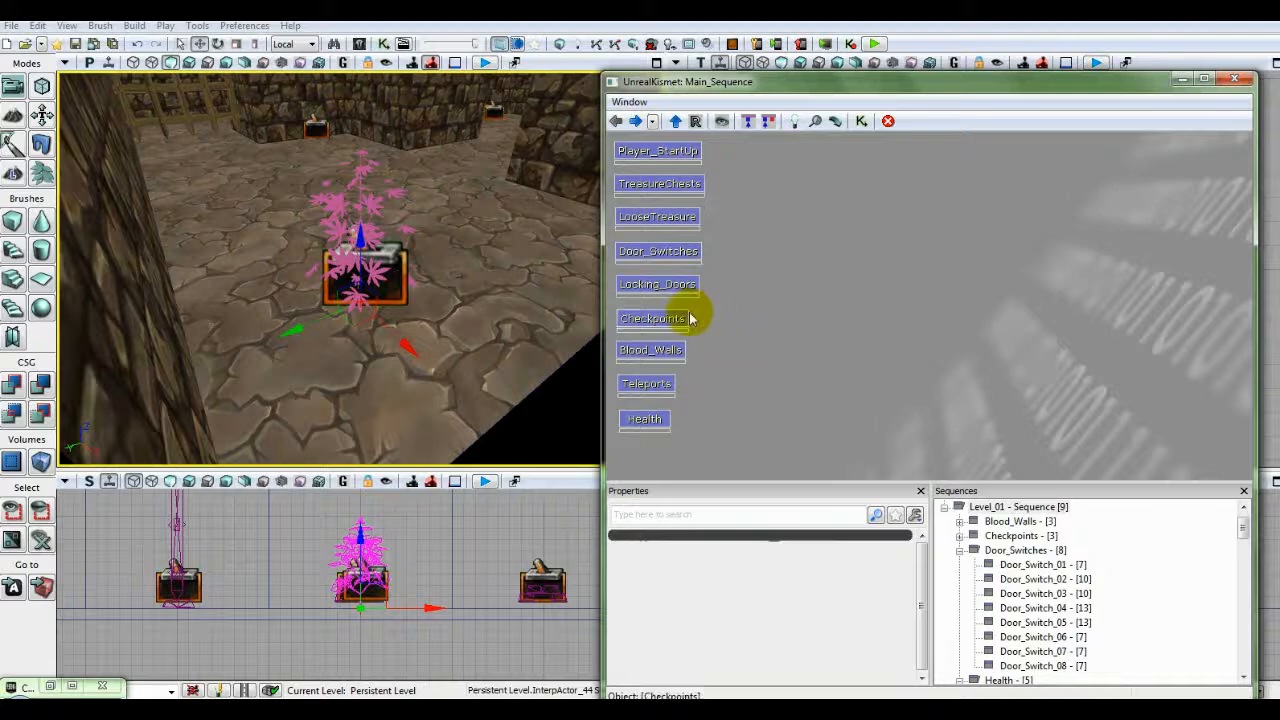
left_click(675, 258)
double_click(669, 257)
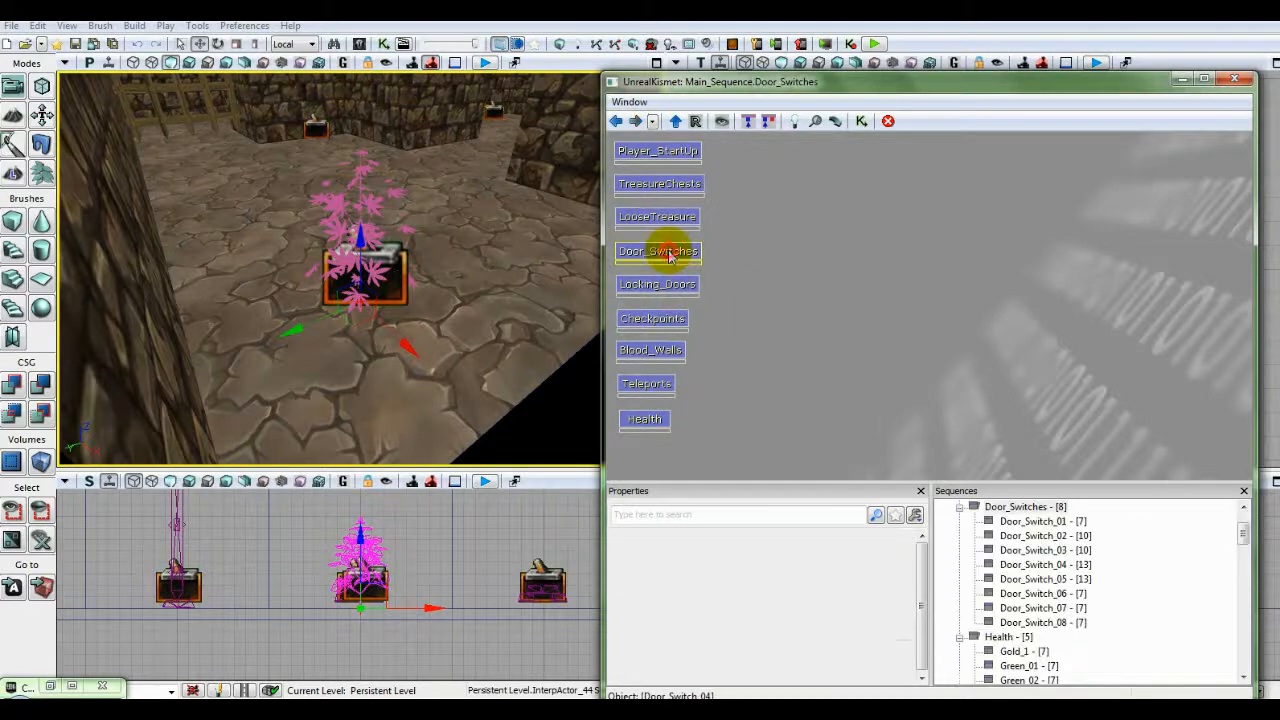
left_click(695, 260)
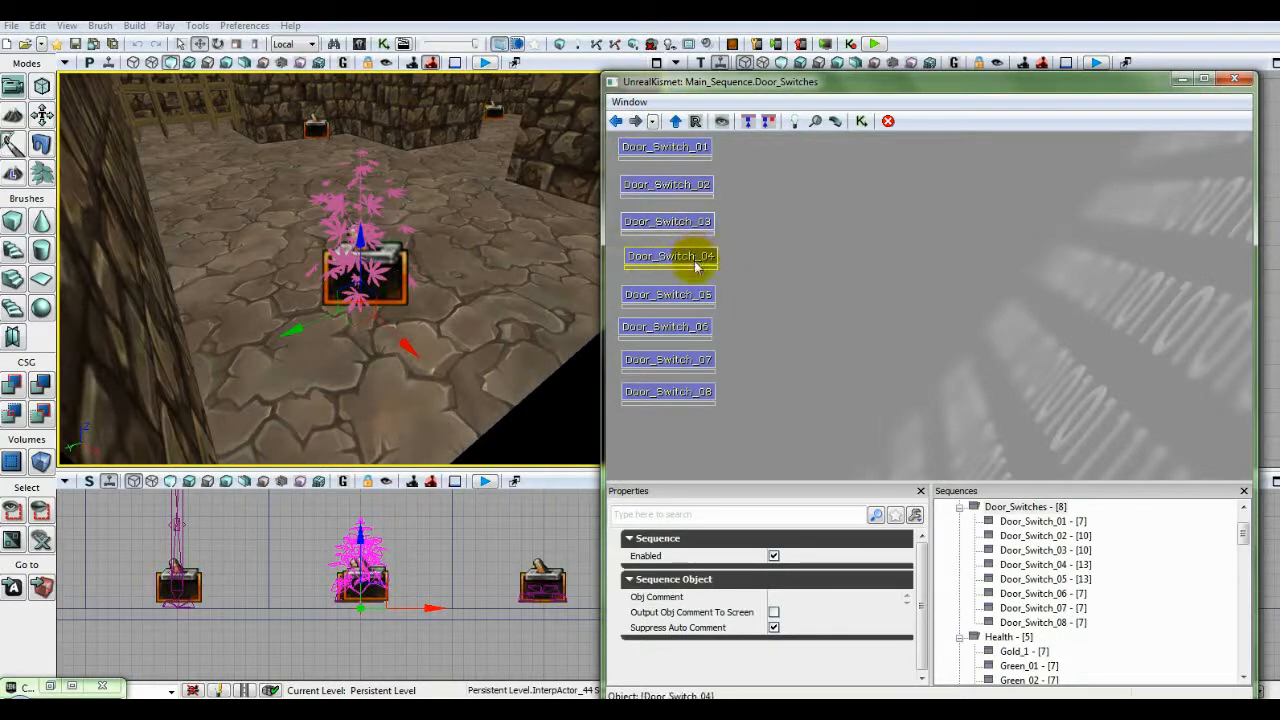
double_click(658, 393)
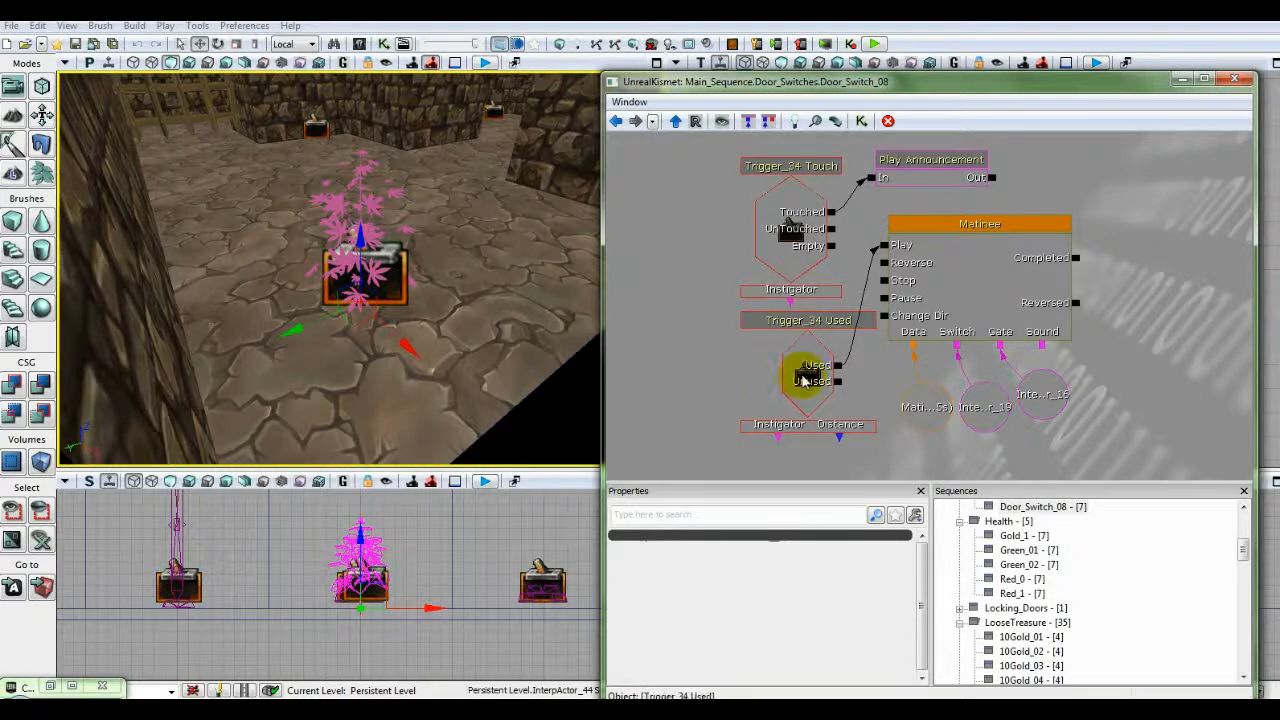
Select the Trigger_34 Used event's trigger in the level and bring the viewports to it.
left_click(803, 381)
right_click(802, 368)
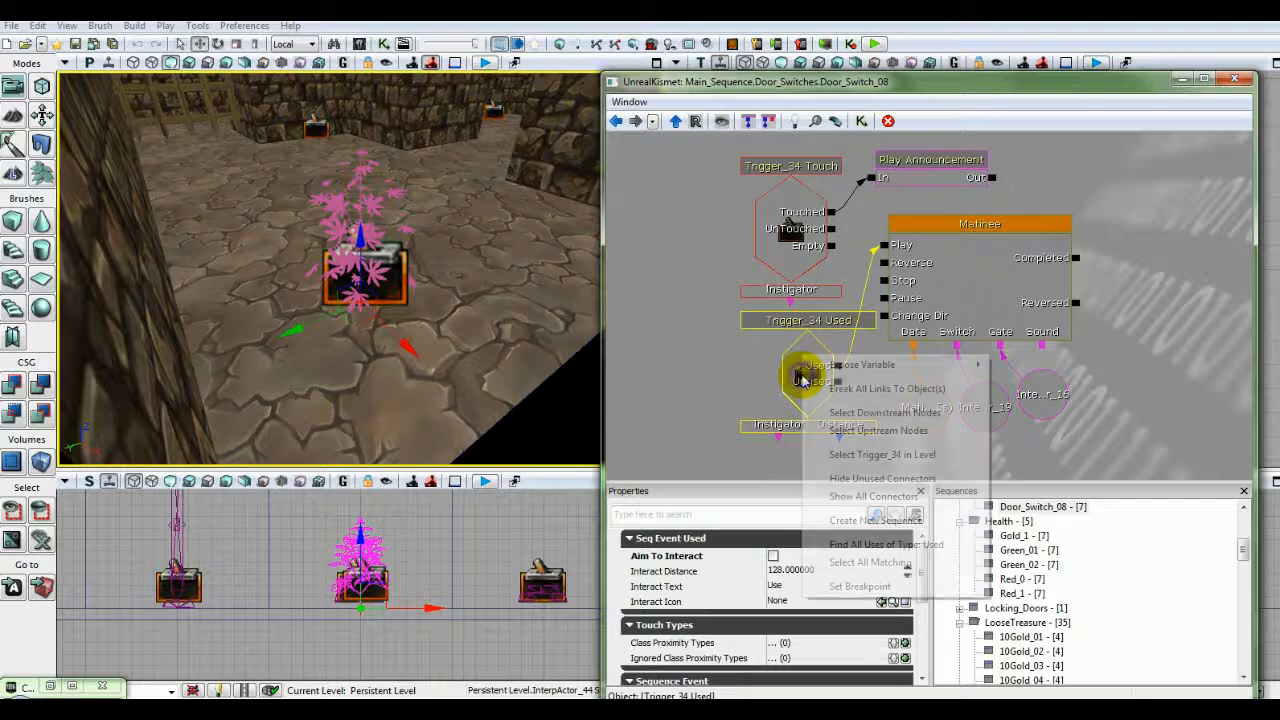
left_click(845, 454)
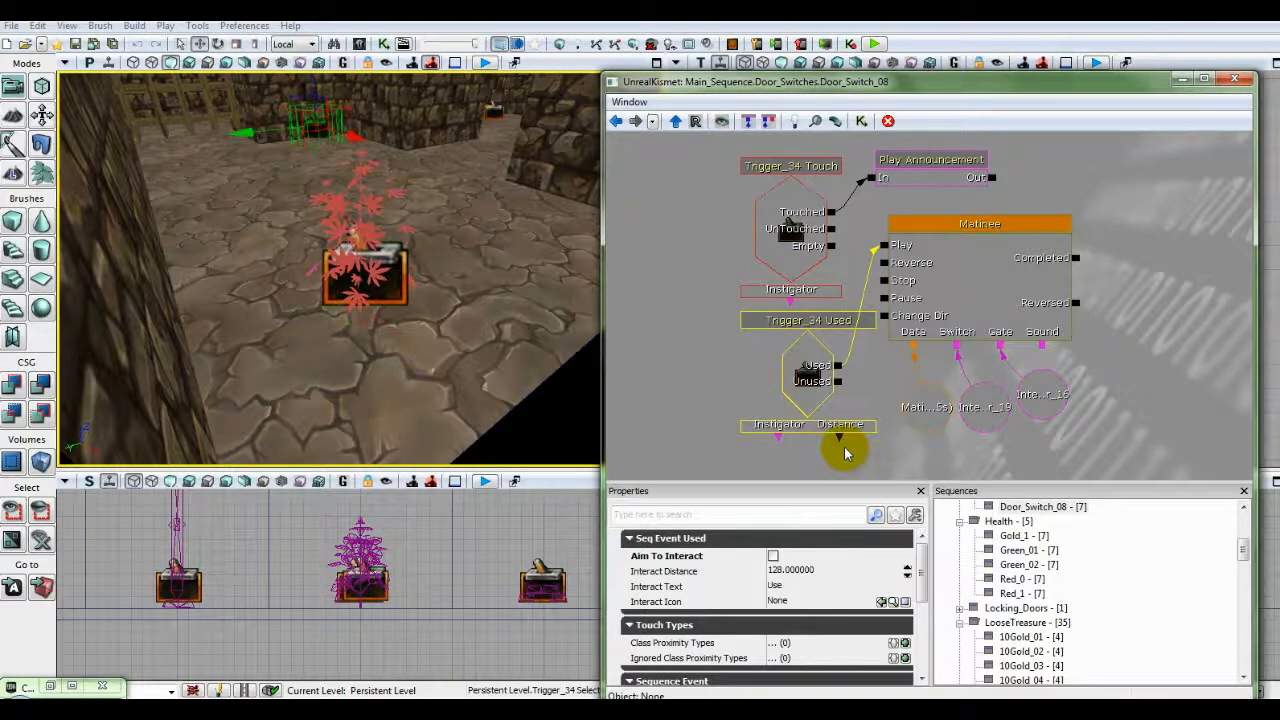
left_click(13, 587)
Play-test the level from the corridor floor near the switch, walk to the gate, use its switch and end the preview.
left_click_drag(330, 270, 123, 463)
right_click(353, 396)
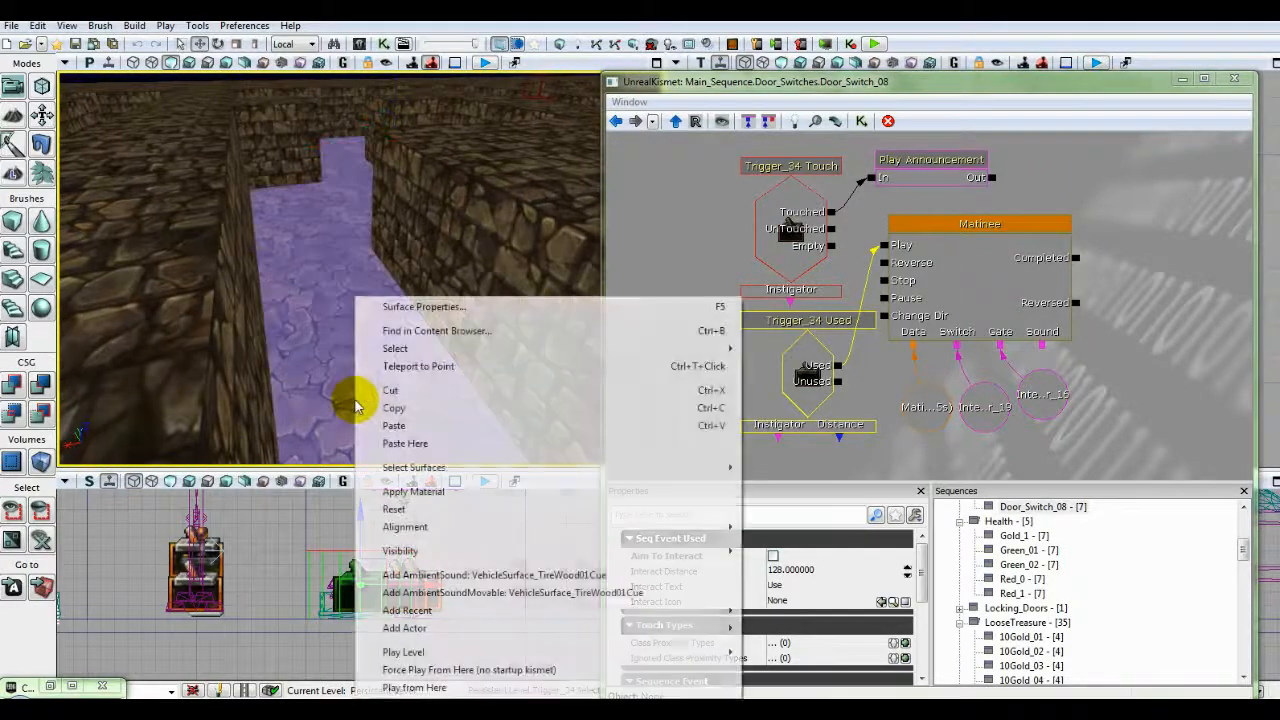
left_click(414, 688)
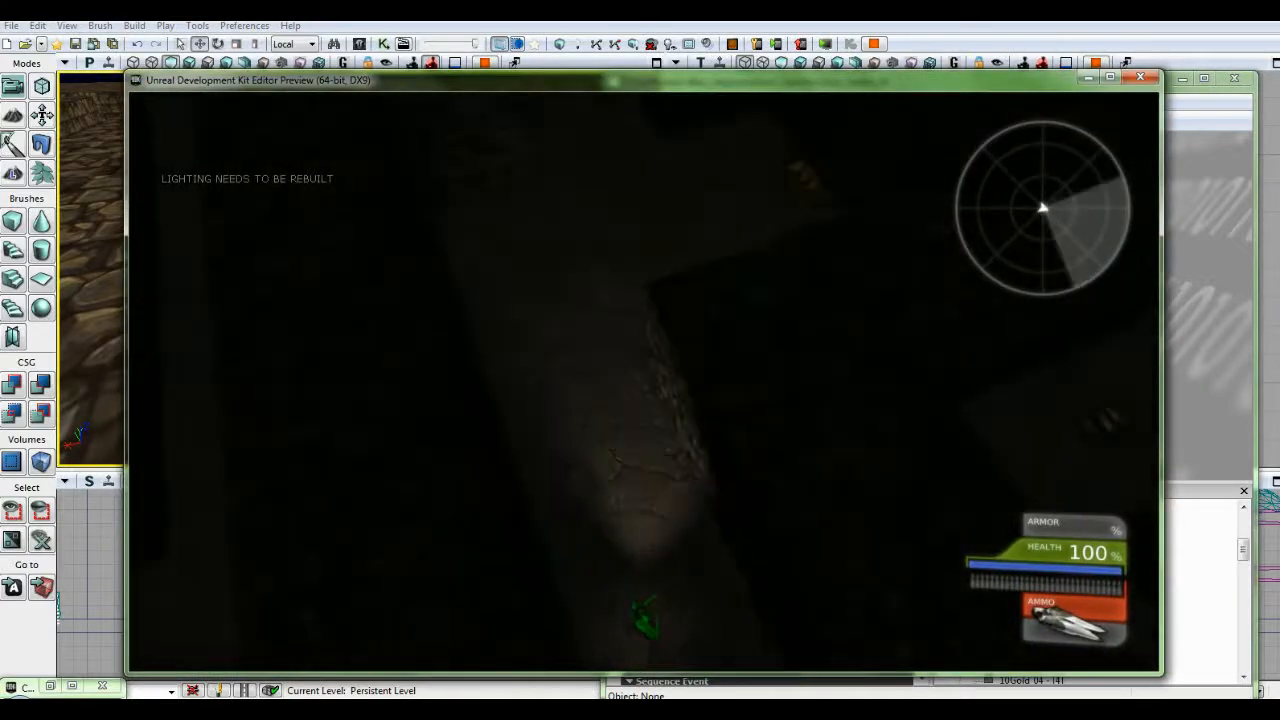
key("w")
key("w")
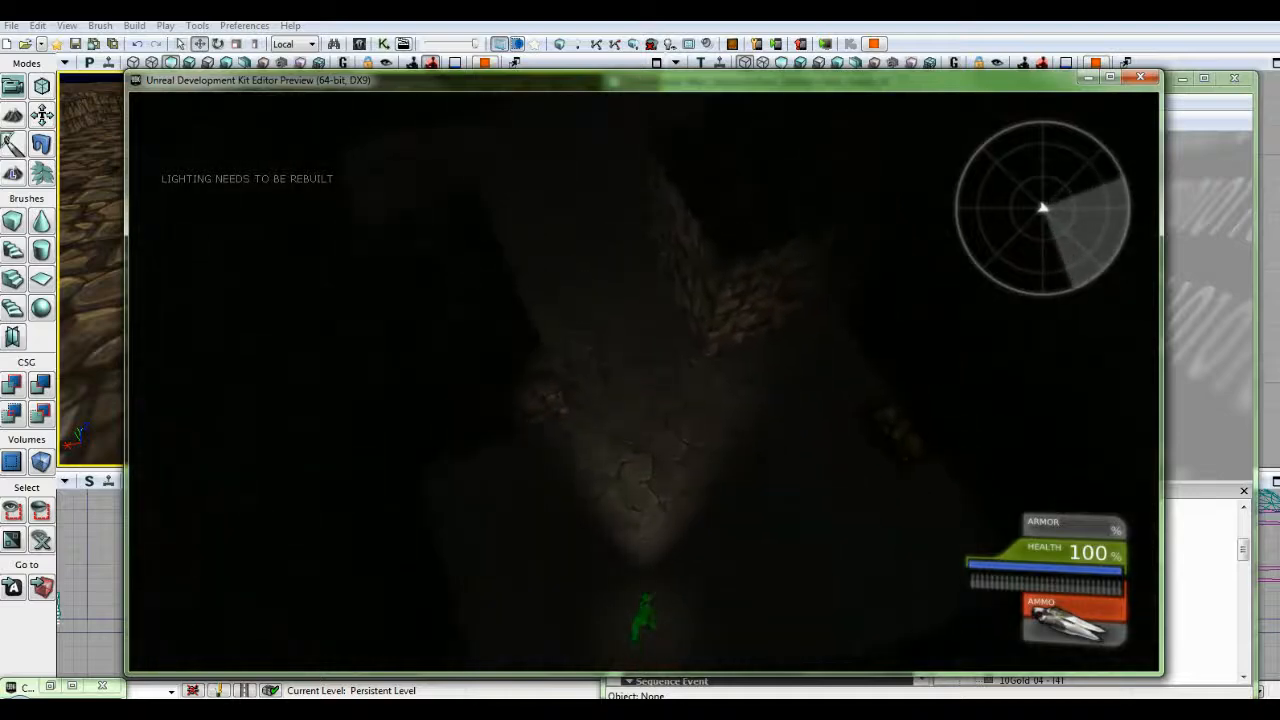
key("w")
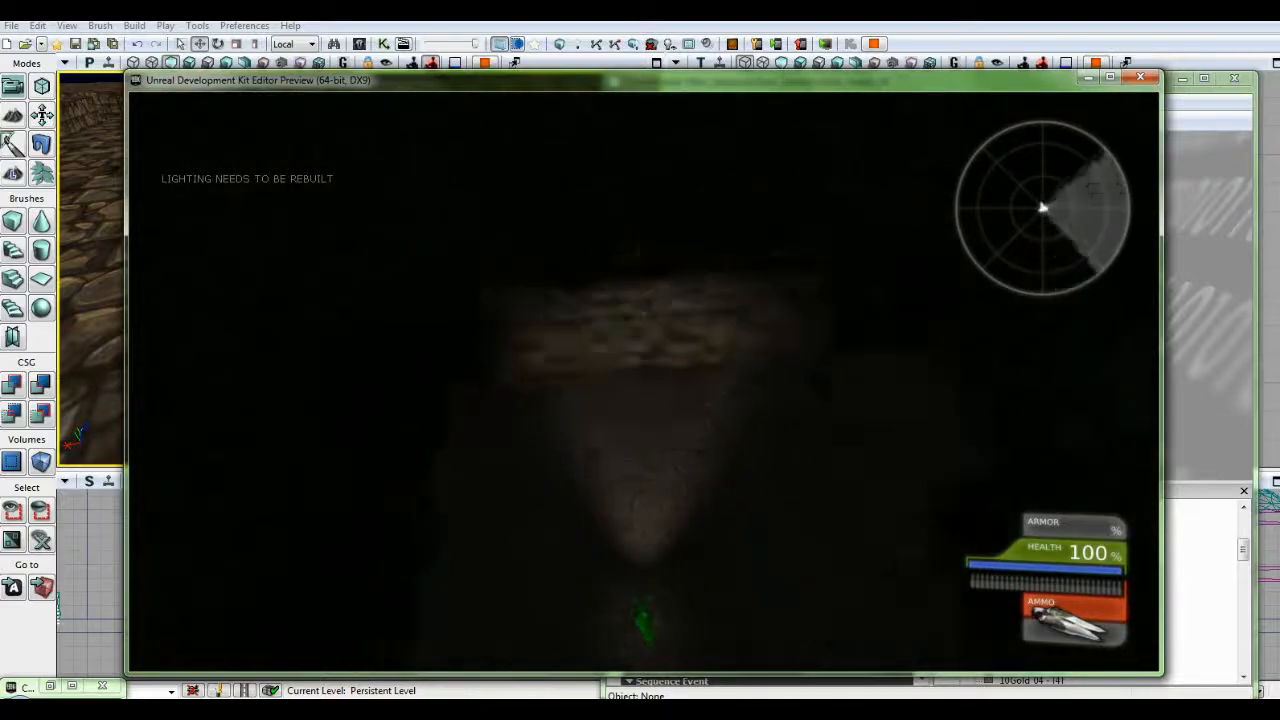
key("w")
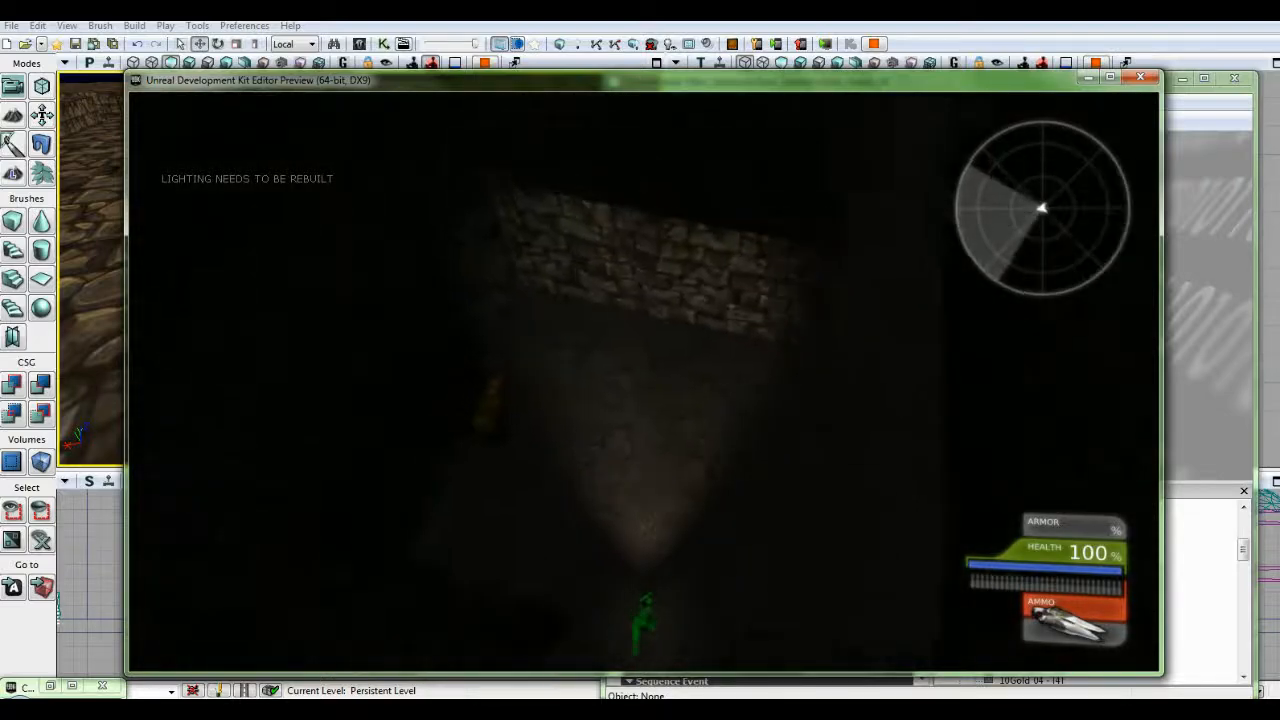
key("w")
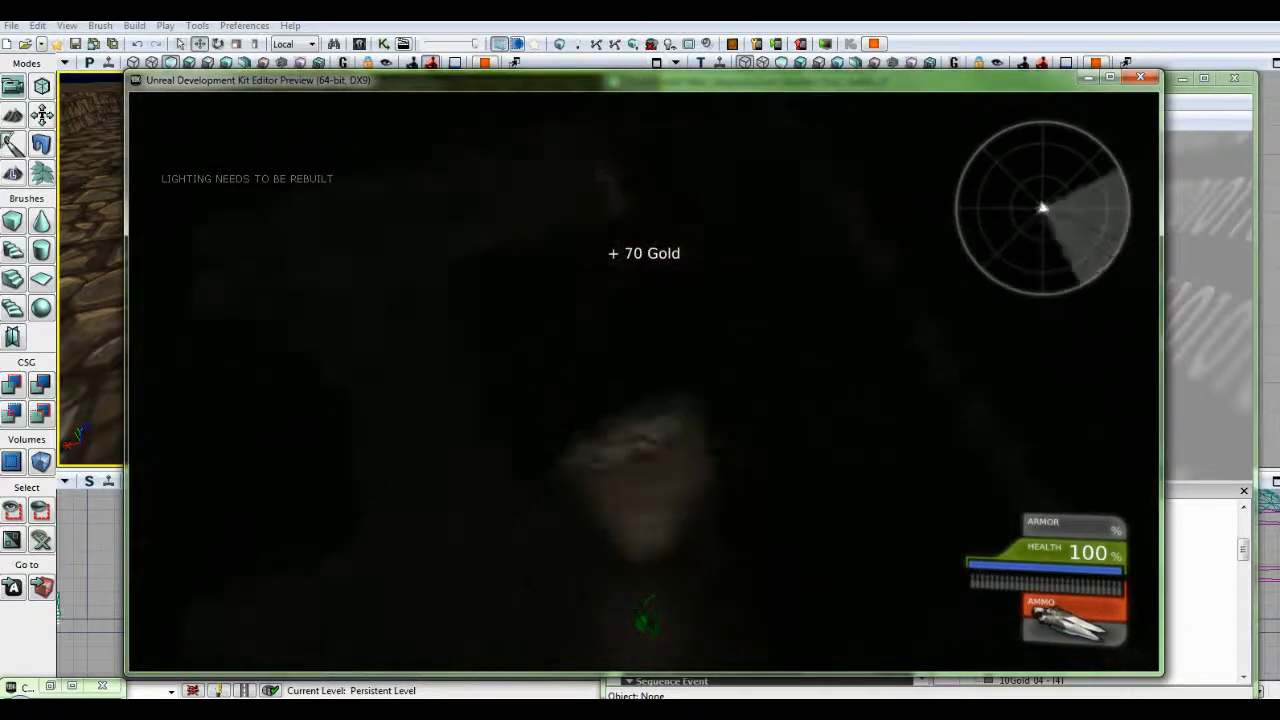
key("w")
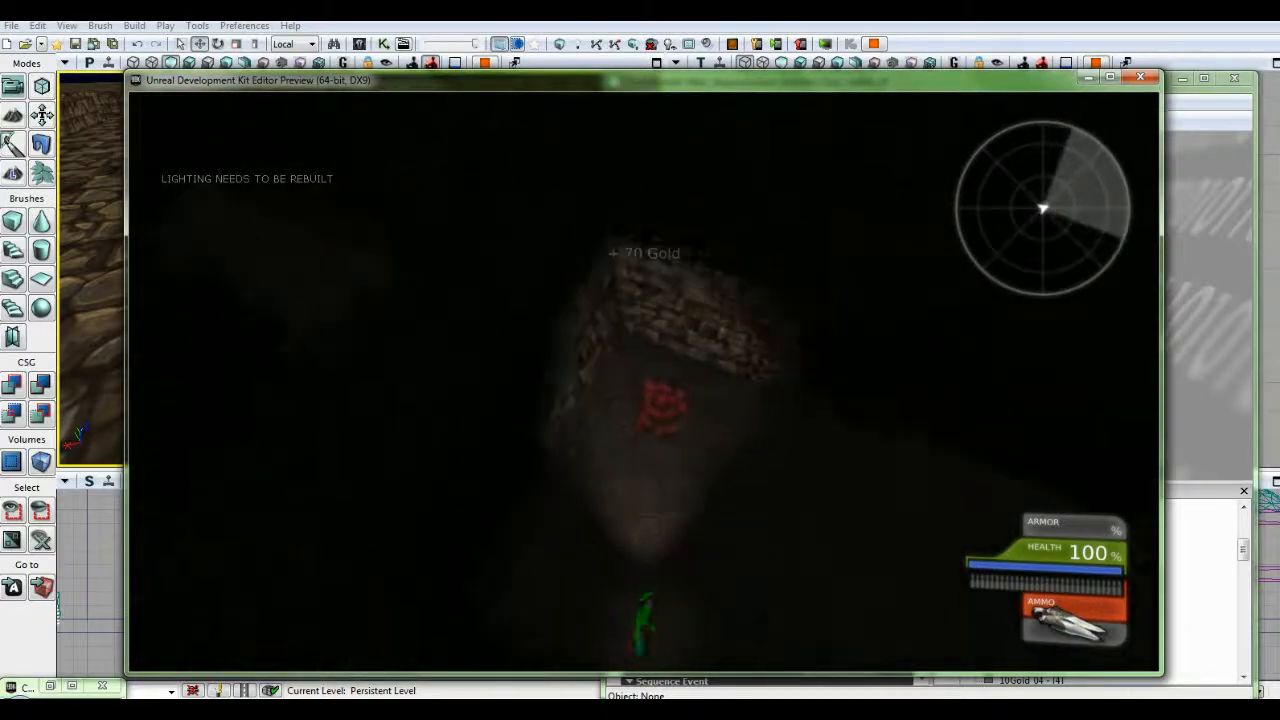
key("w")
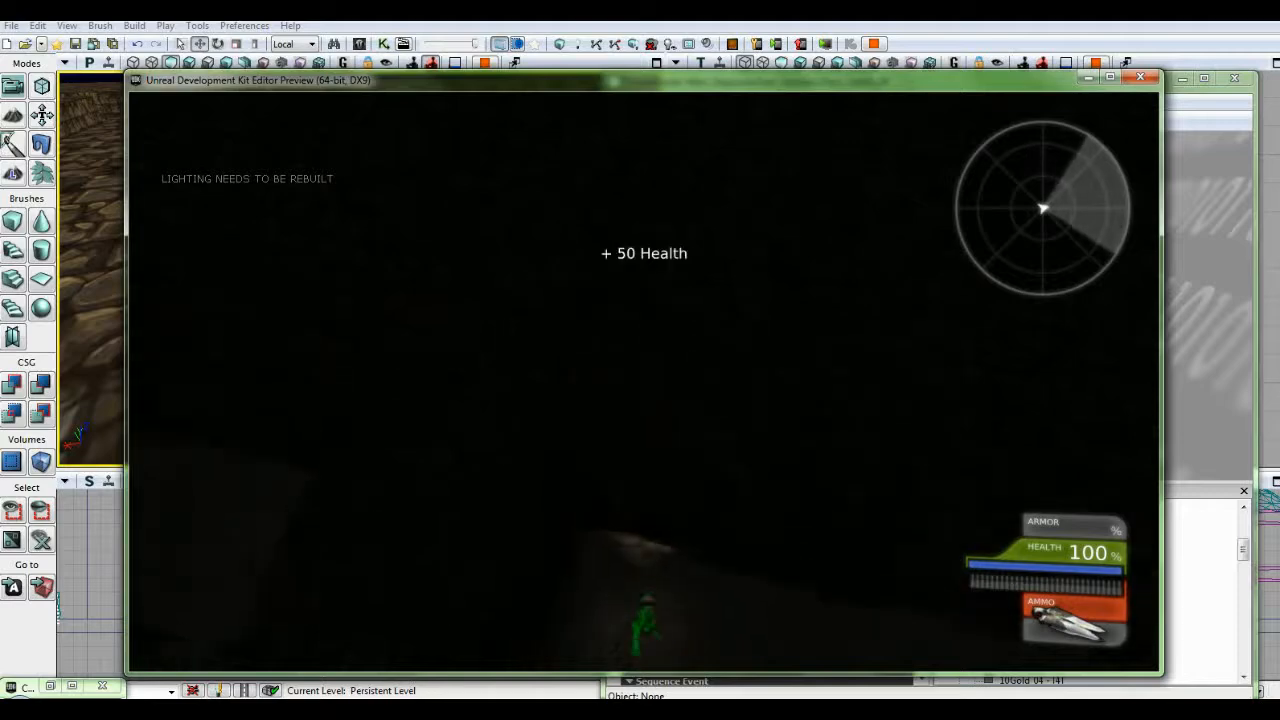
key("w")
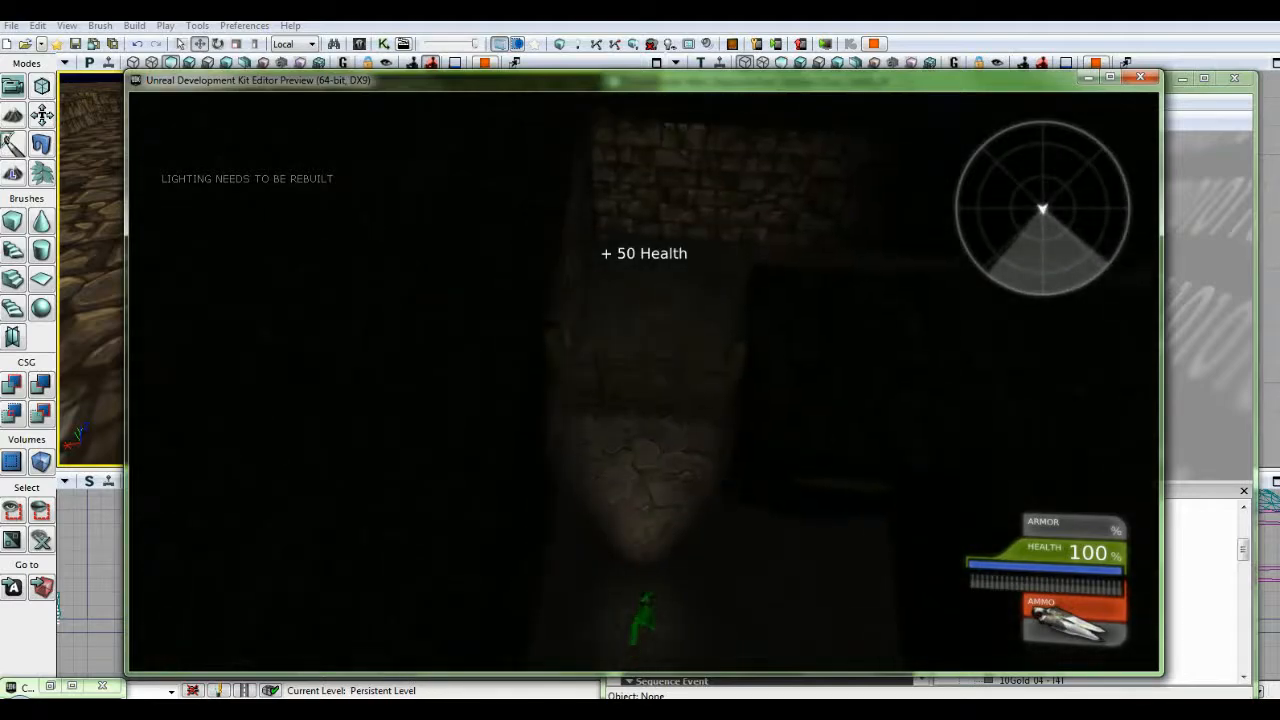
key("w")
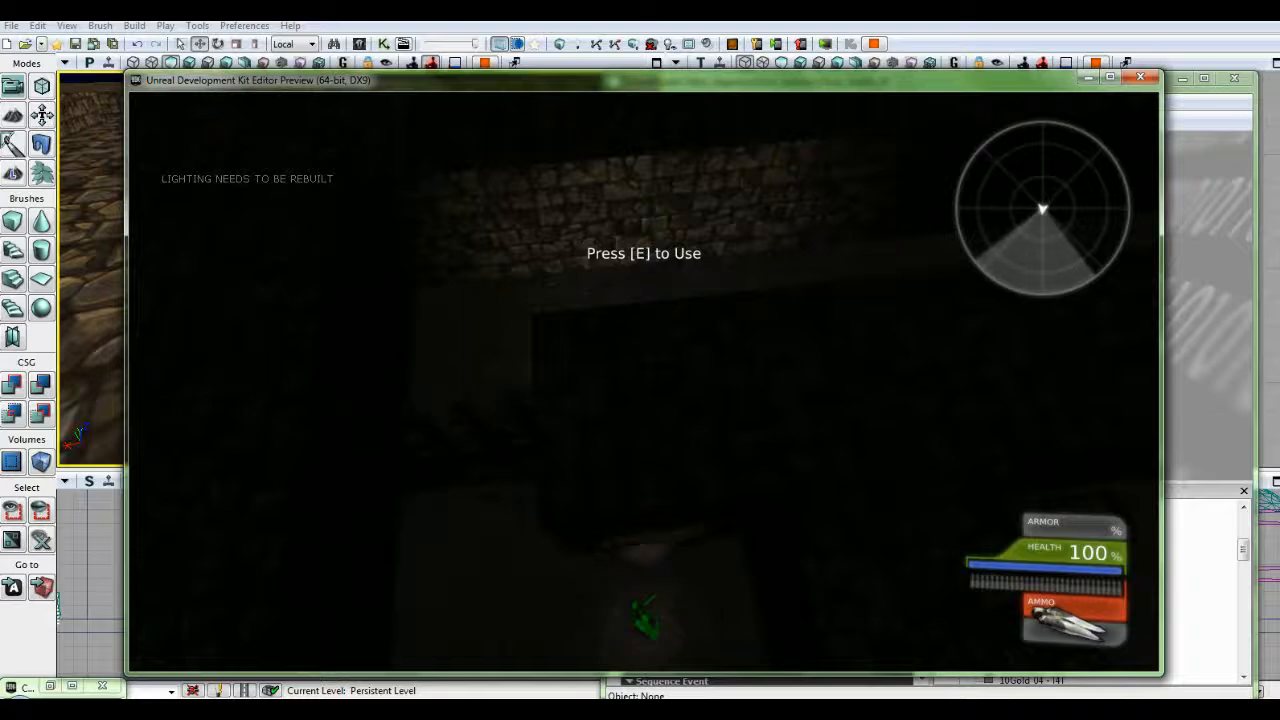
key("e")
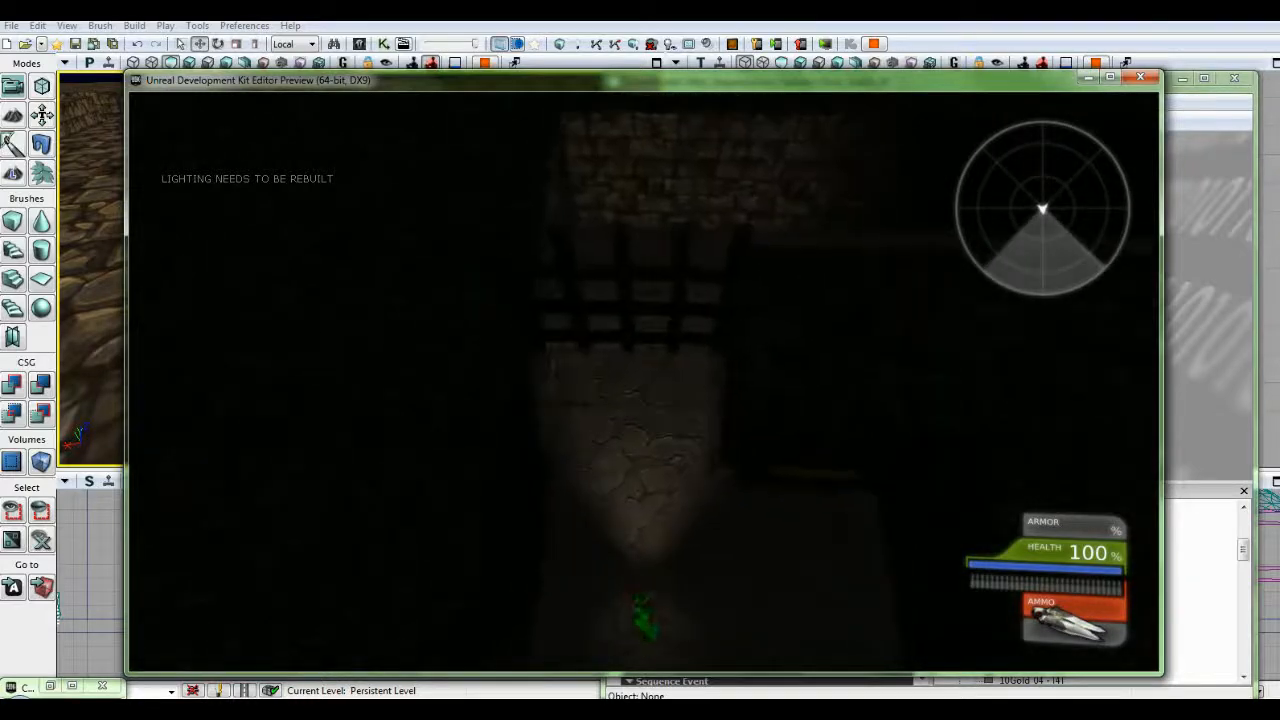
key("Escape")
Close the Kismet editor and select the point light PointLight_0 beside the trigger in the top view.
left_click(714, 430)
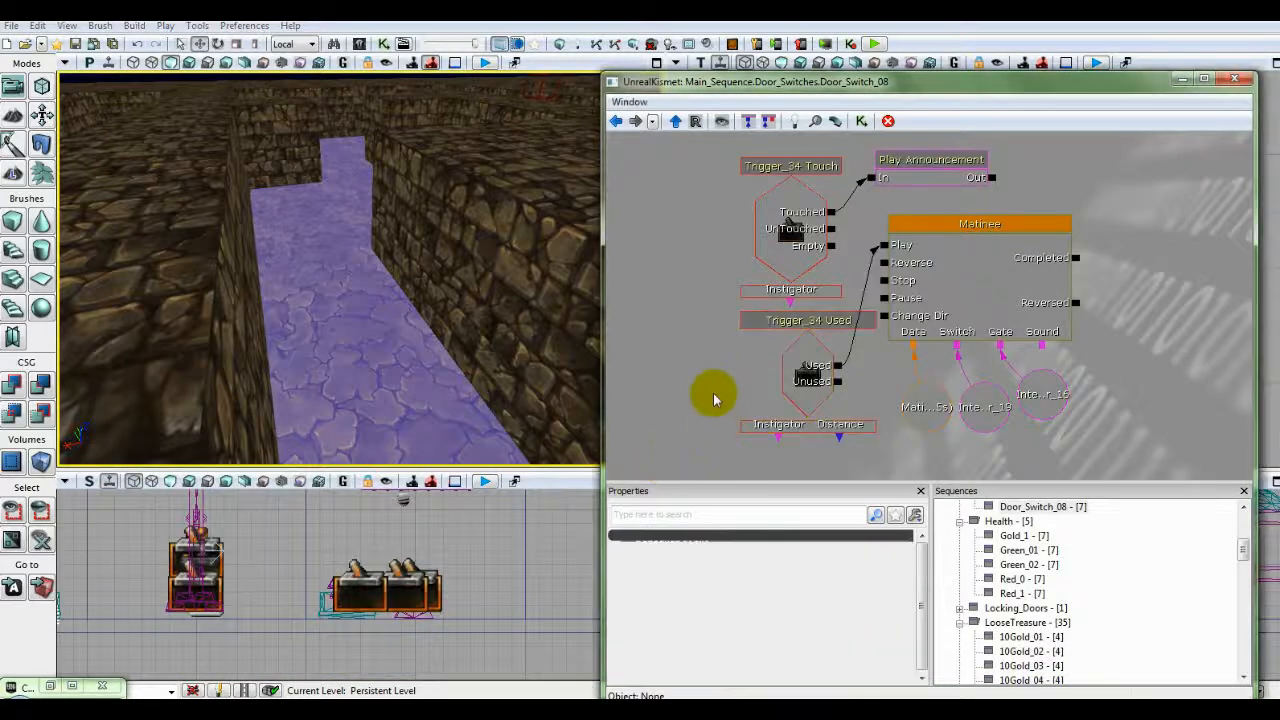
left_click(1225, 88)
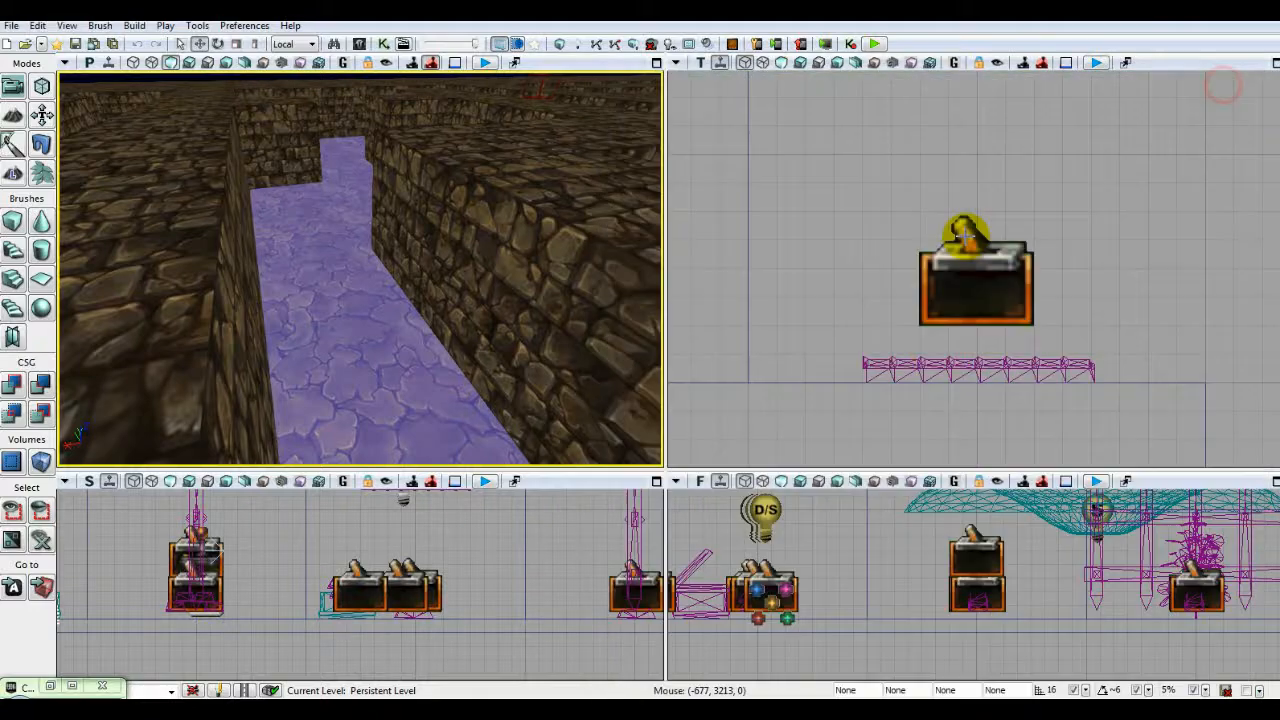
left_click(869, 296)
scroll(862, 298, "down", 9)
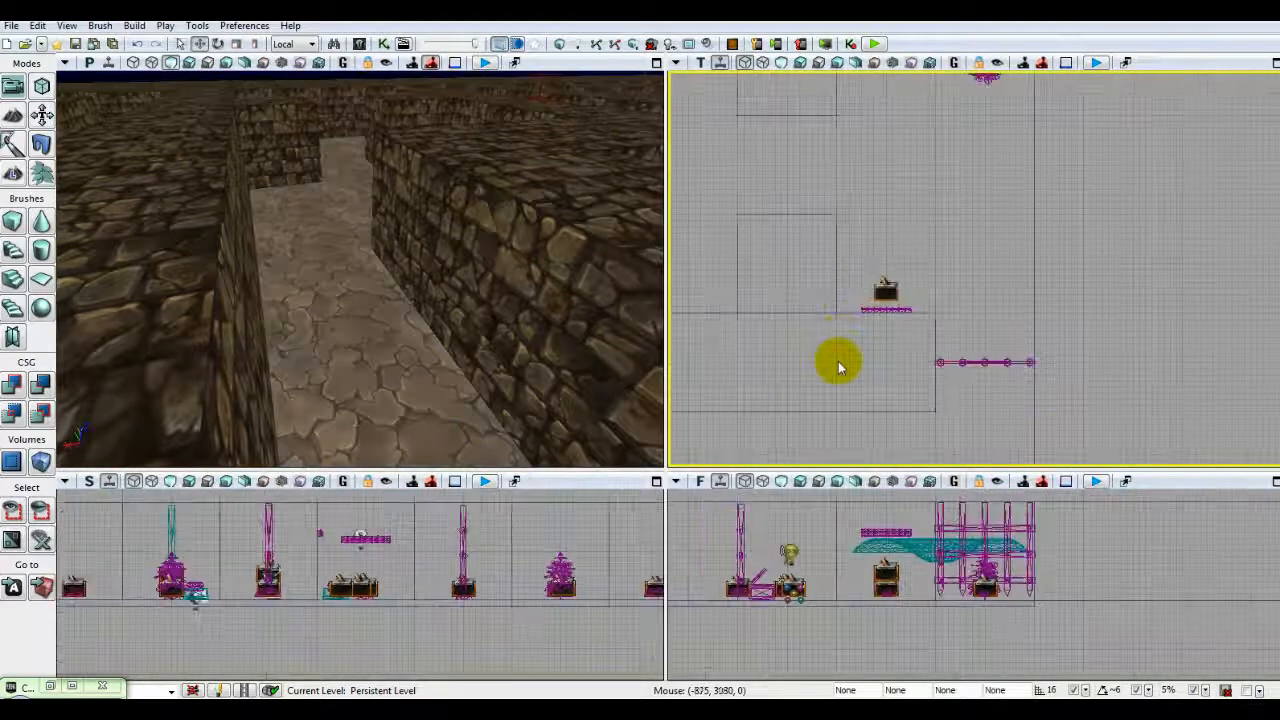
left_click_drag(839, 366, 914, 457)
scroll(908, 367, "down", 3)
scroll(908, 367, "down", 2)
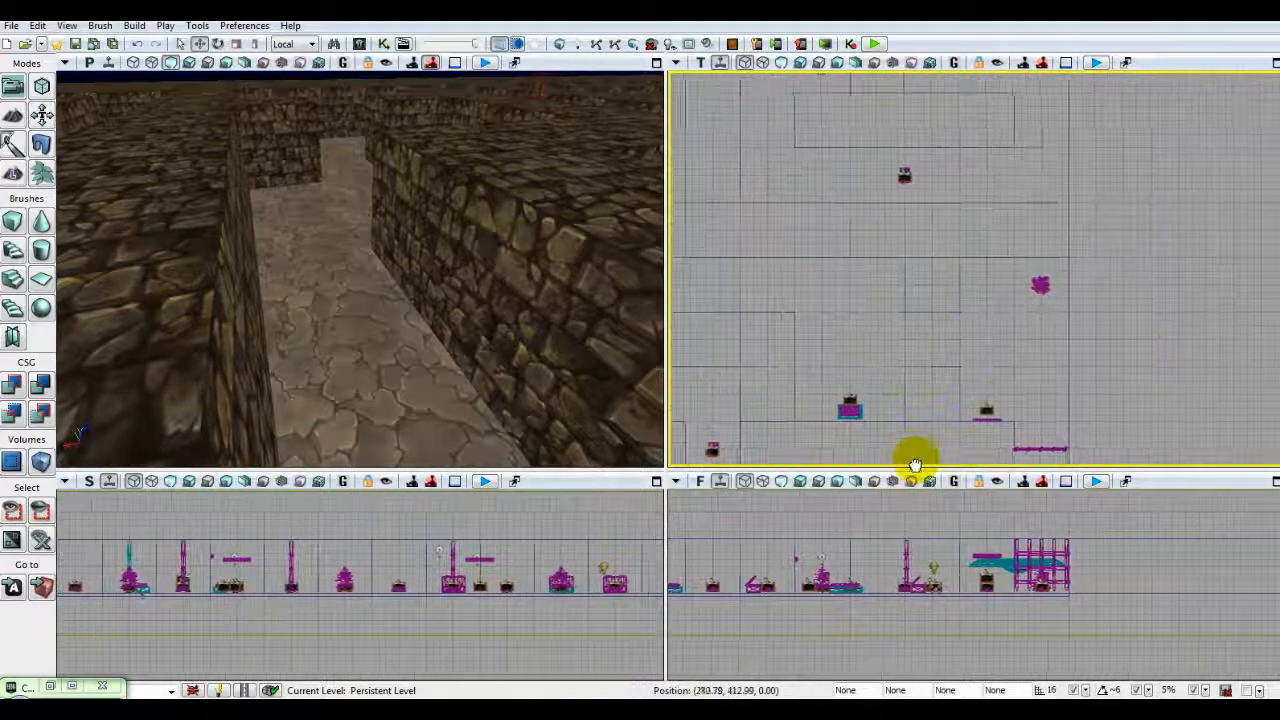
left_click_drag(829, 251, 1073, 191)
left_click_drag(823, 314, 817, 103)
left_click_drag(1014, 363, 891, 362)
scroll(888, 366, "up", 2)
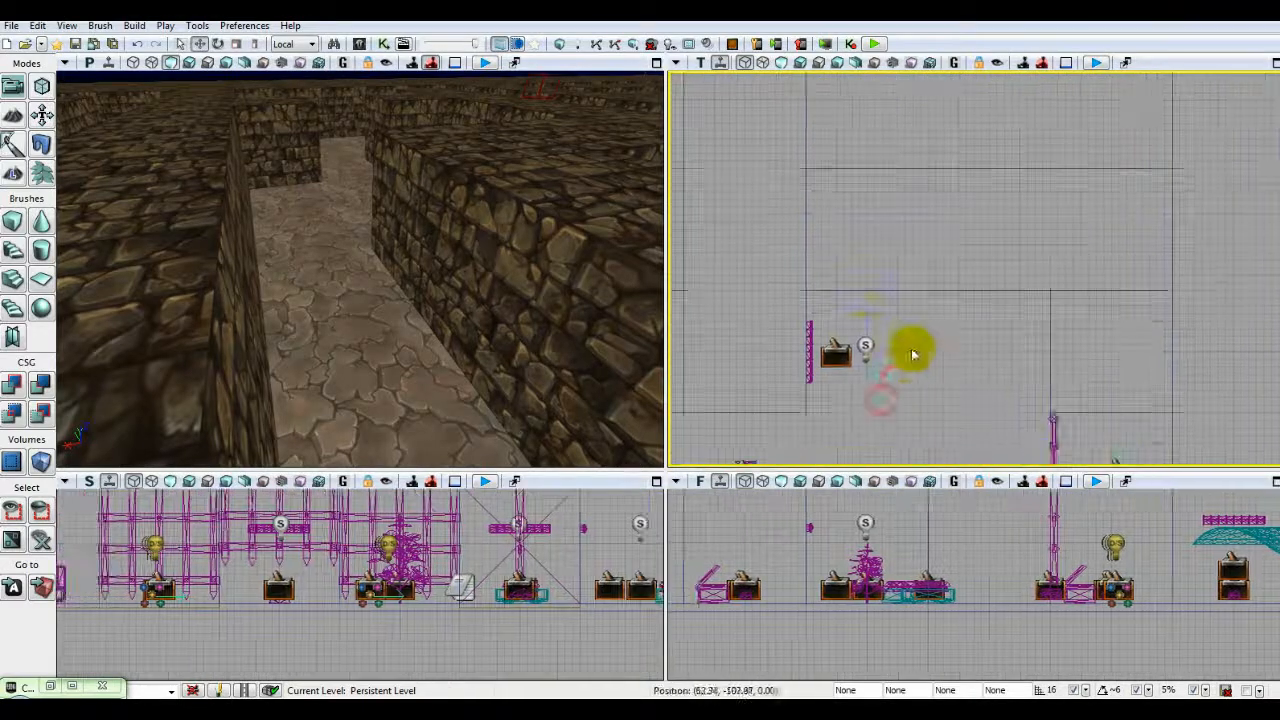
scroll(900, 350, "up", 2)
left_click(866, 345)
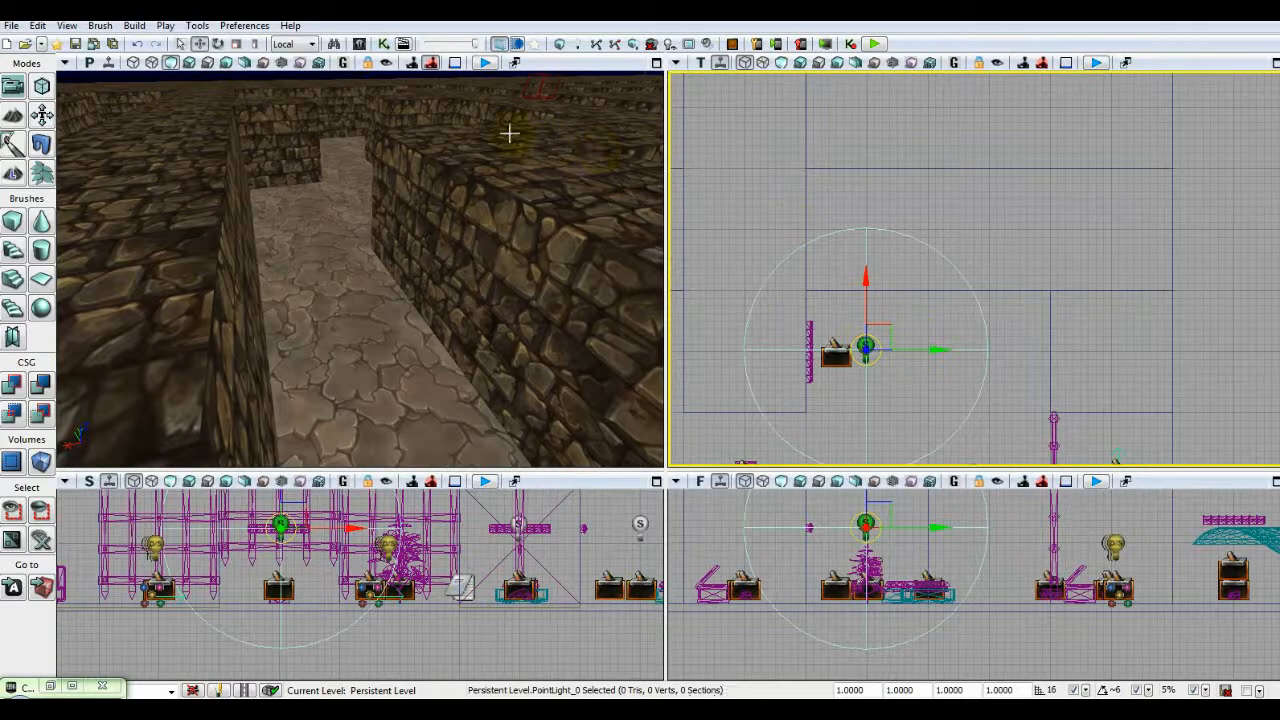
Check PointLight_0's properties without changing them and position the selected light just above the switch trigger near the horizontal gate in the top view.
key("F4")
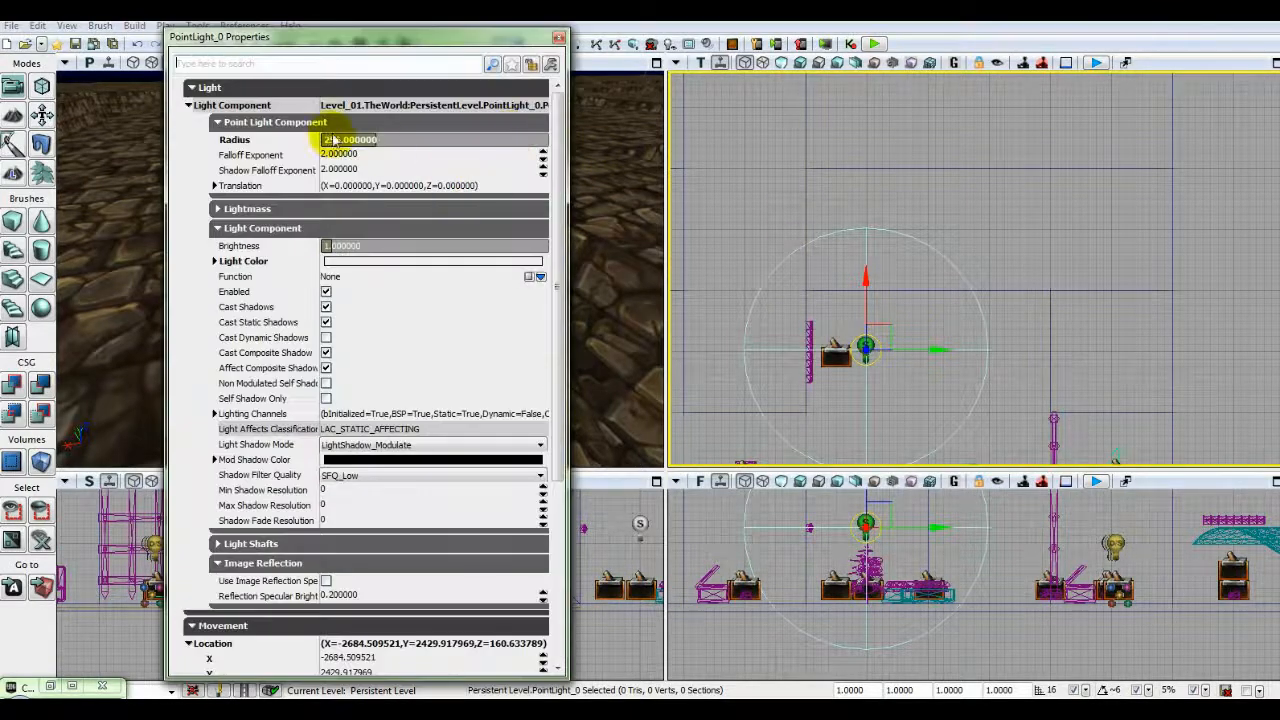
left_click(559, 39)
scroll(787, 278, "down", 9)
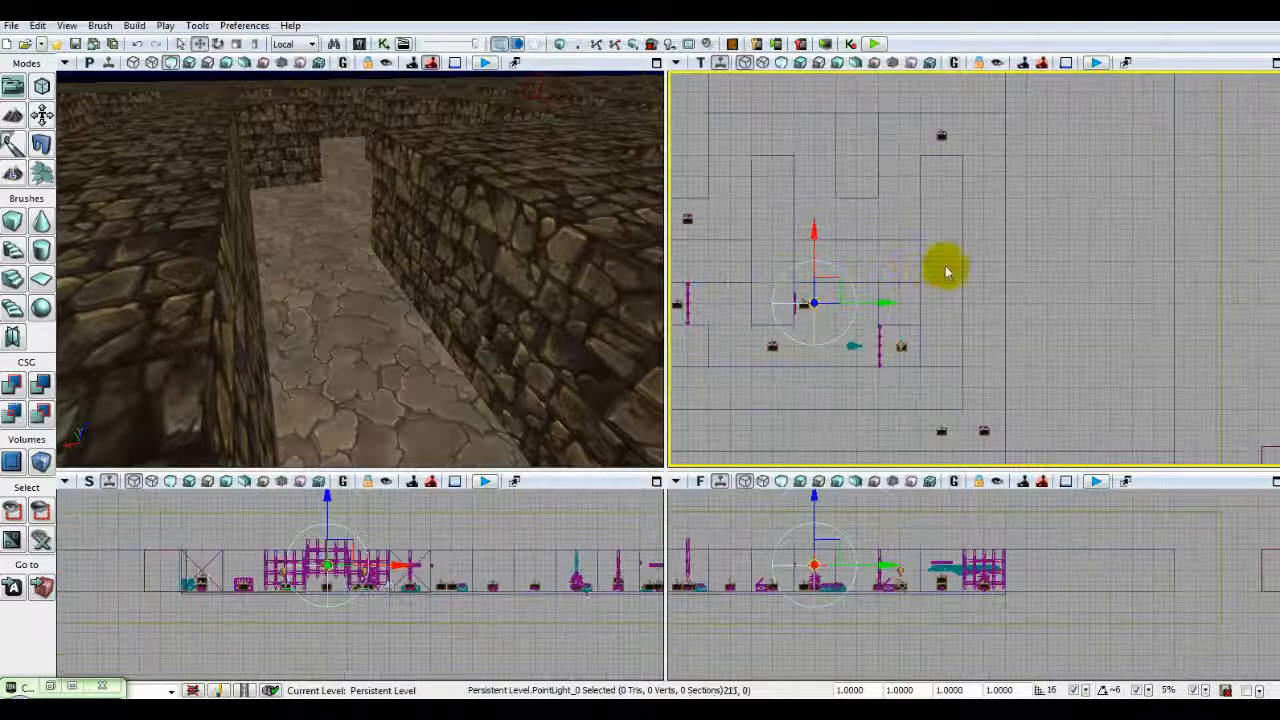
left_click_drag(946, 265, 991, 358)
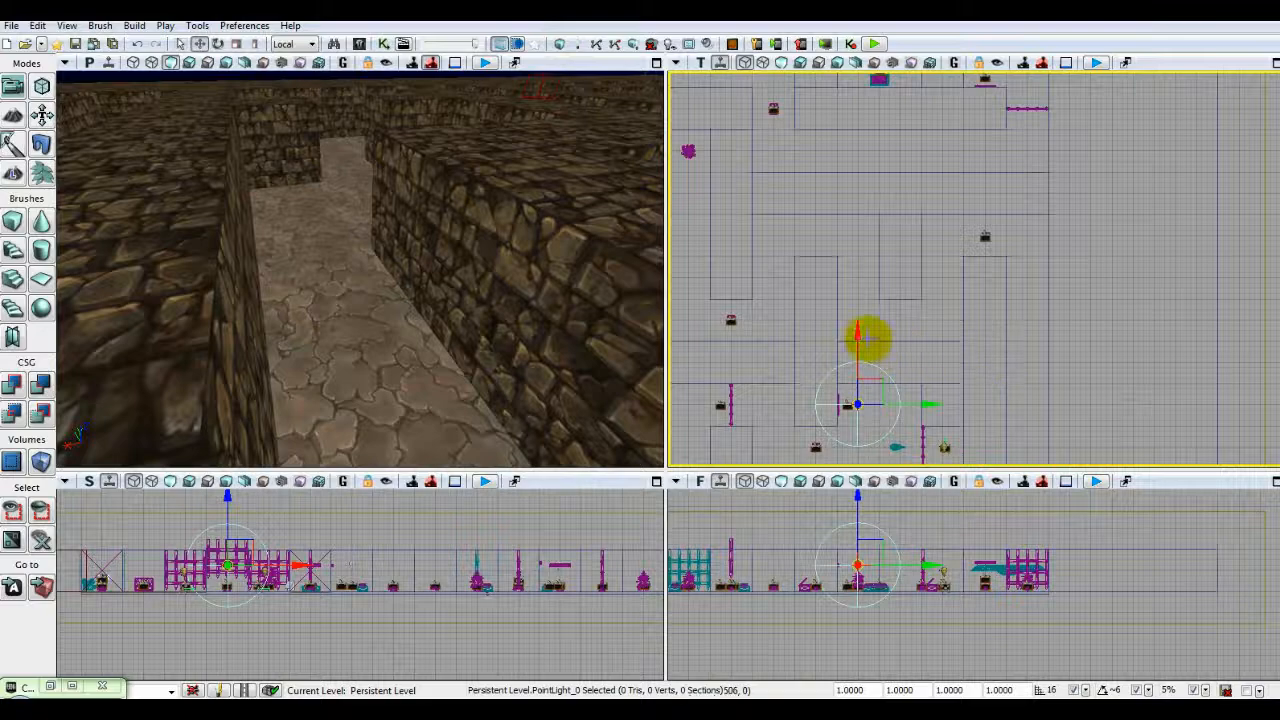
left_click_drag(856, 338, 856, 283)
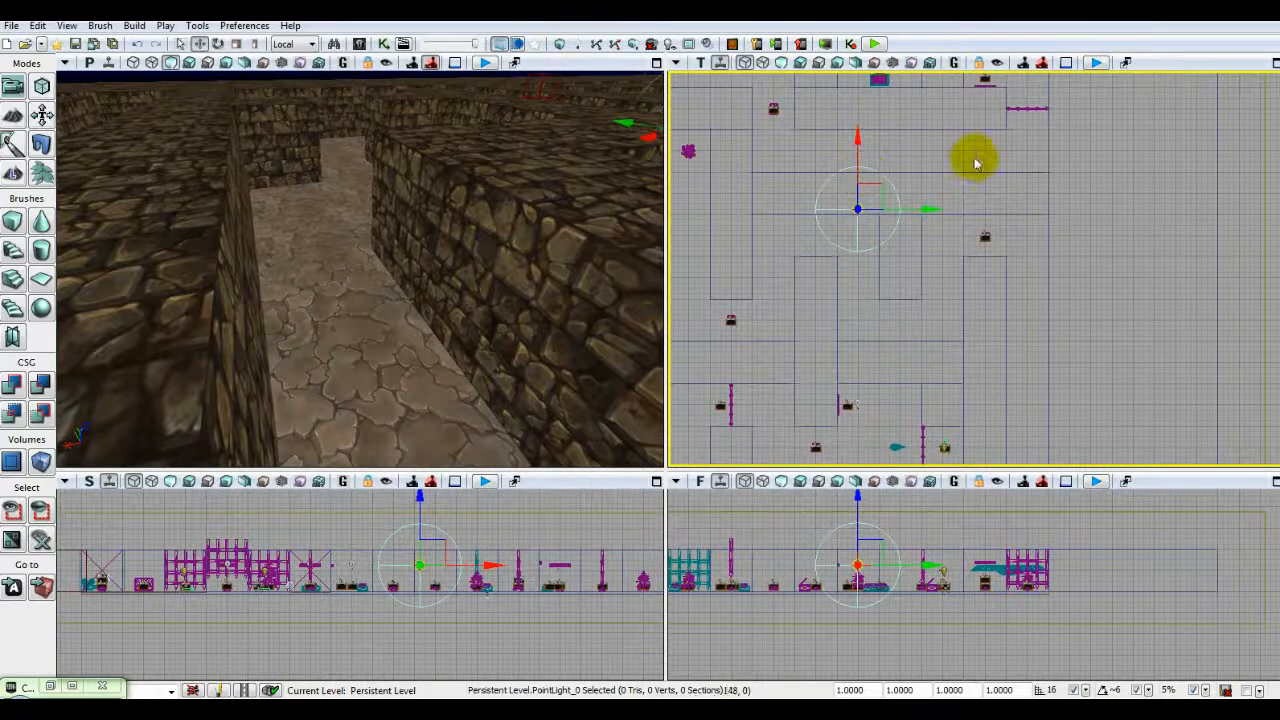
left_click_drag(976, 163, 960, 192)
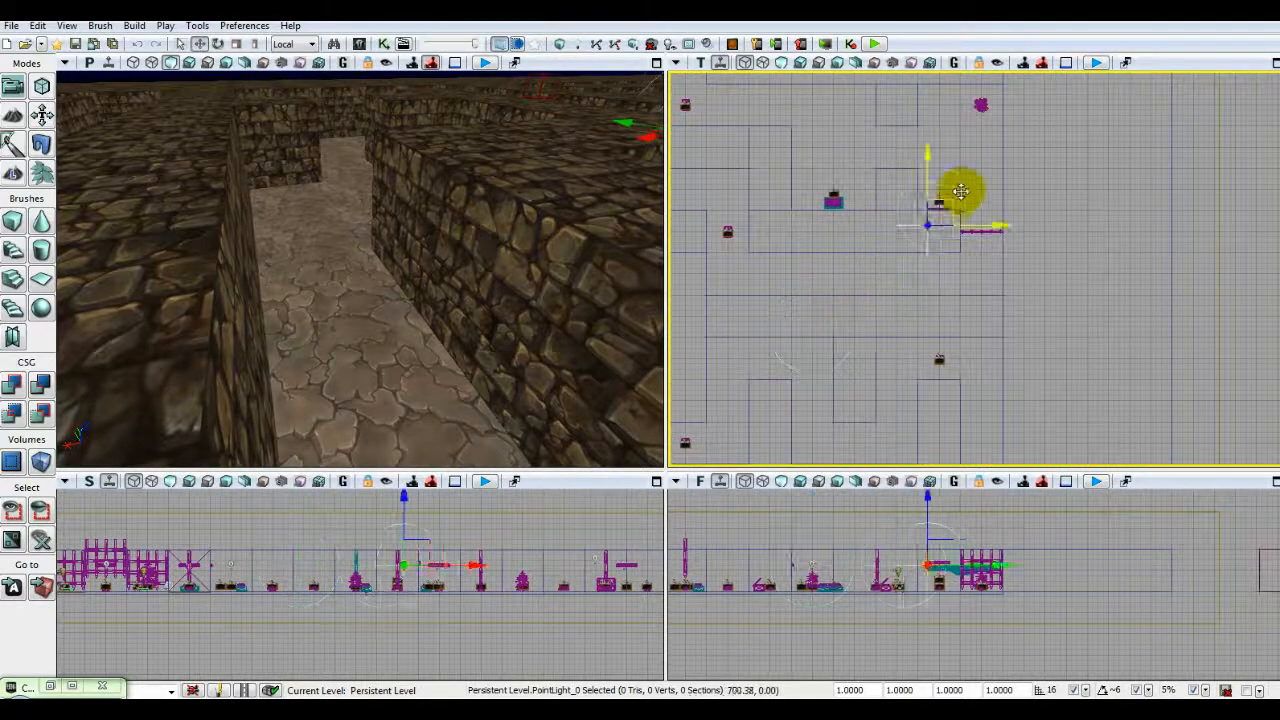
scroll(960, 167, "up", 5)
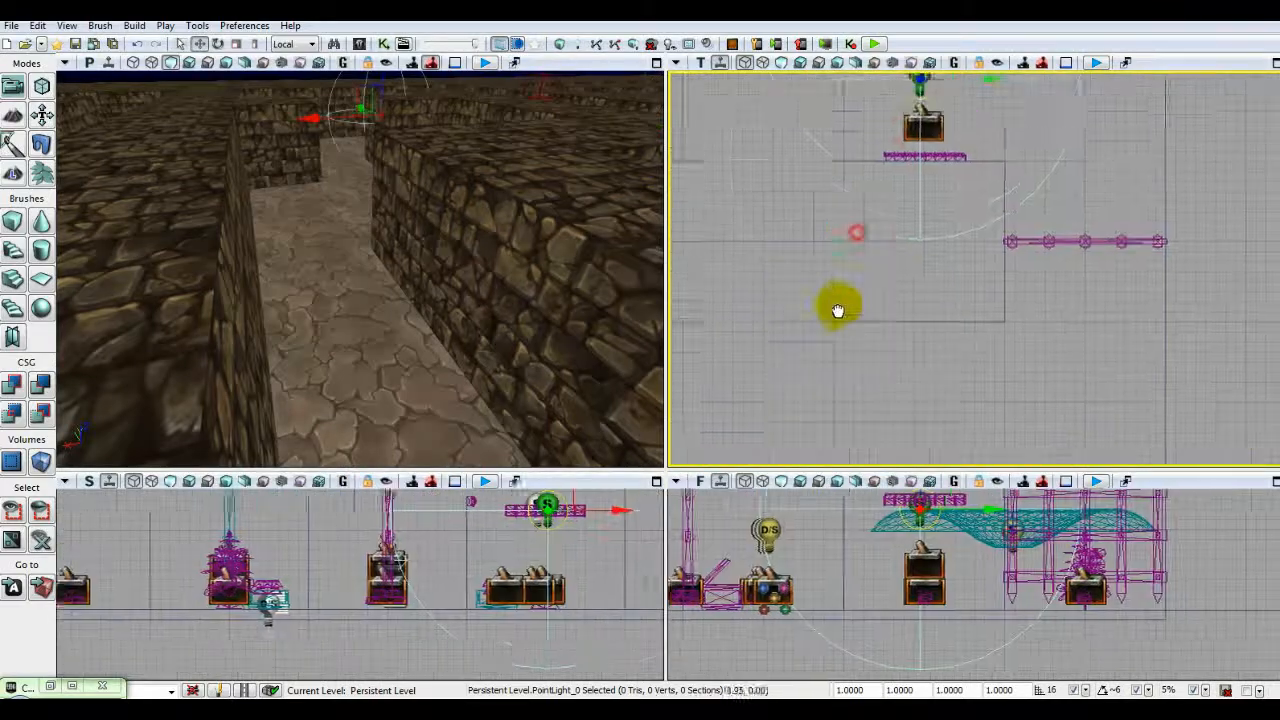
left_click_drag(795, 456, 795, 460)
scroll(924, 305, "up", 2)
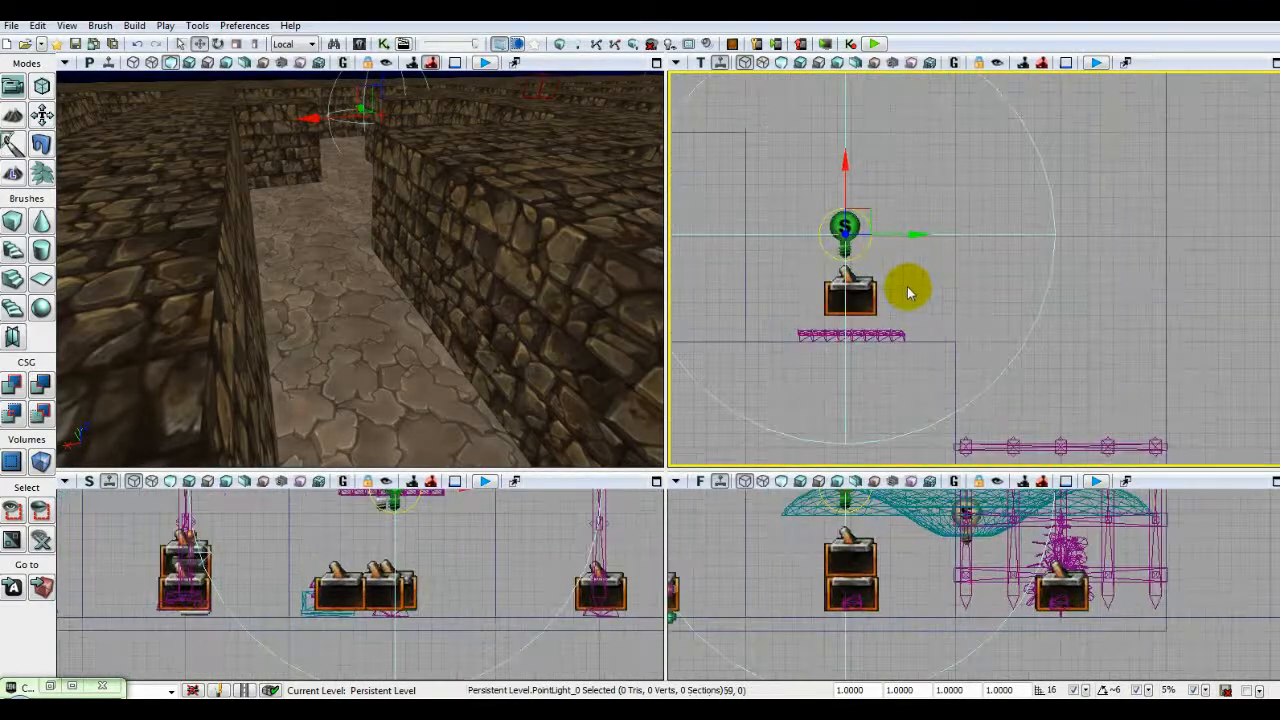
left_click_drag(863, 188, 866, 184)
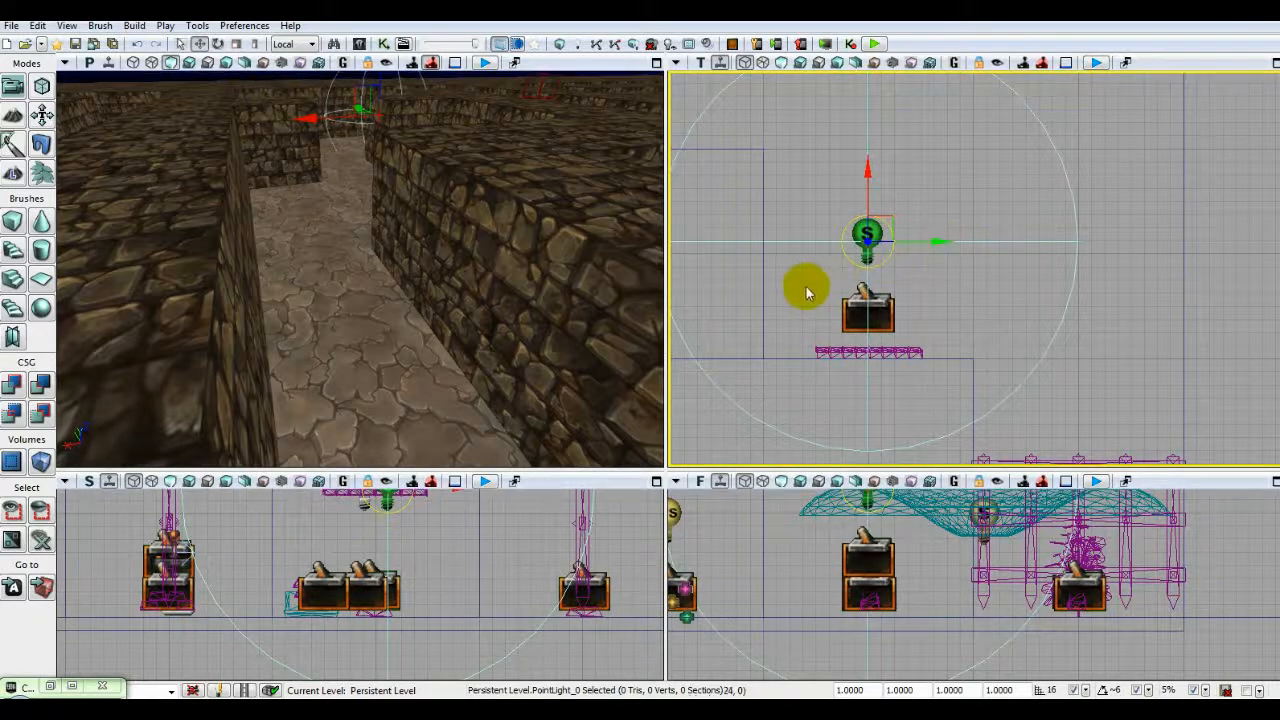
Deselect the light, show the top view in unlit mode and start a play-test from the long corridor's floor.
left_click_drag(806, 286, 1183, 335)
left_click(903, 329)
scroll(903, 332, "down", 3)
scroll(903, 334, "down", 6)
left_click_drag(905, 268, 914, 334)
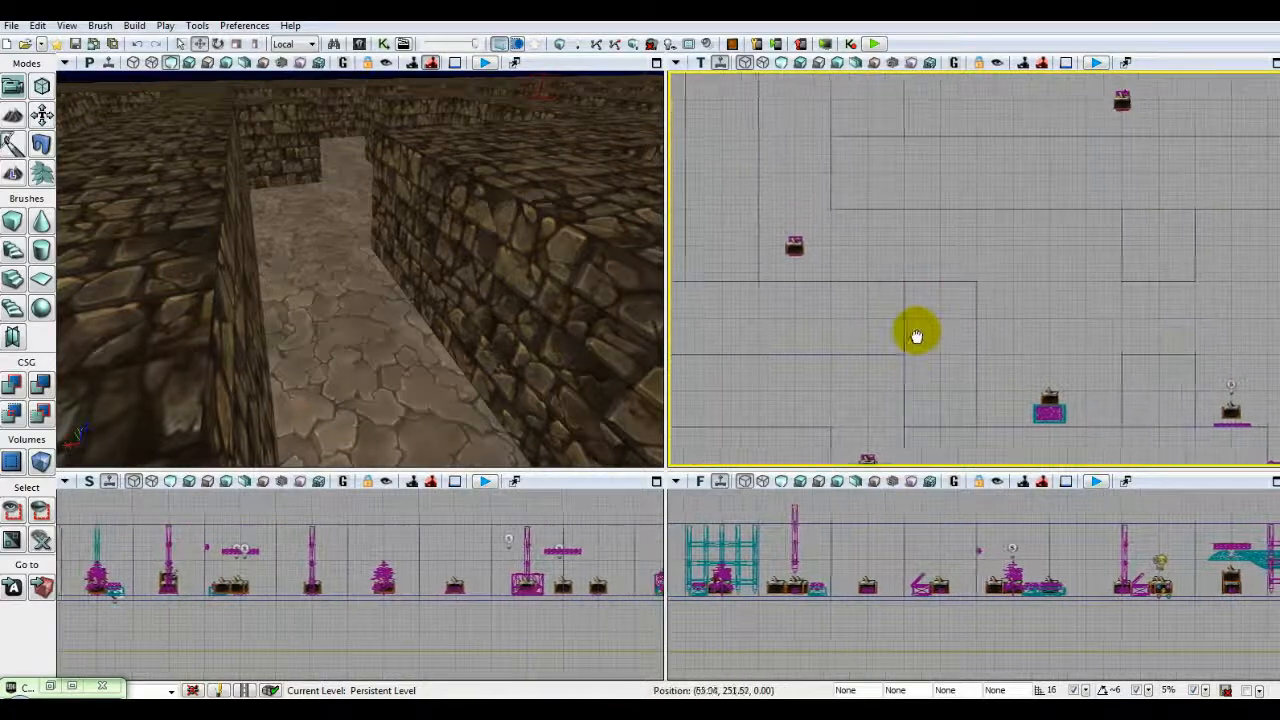
left_click(781, 63)
left_click_drag(777, 171, 792, 207)
right_click(791, 207)
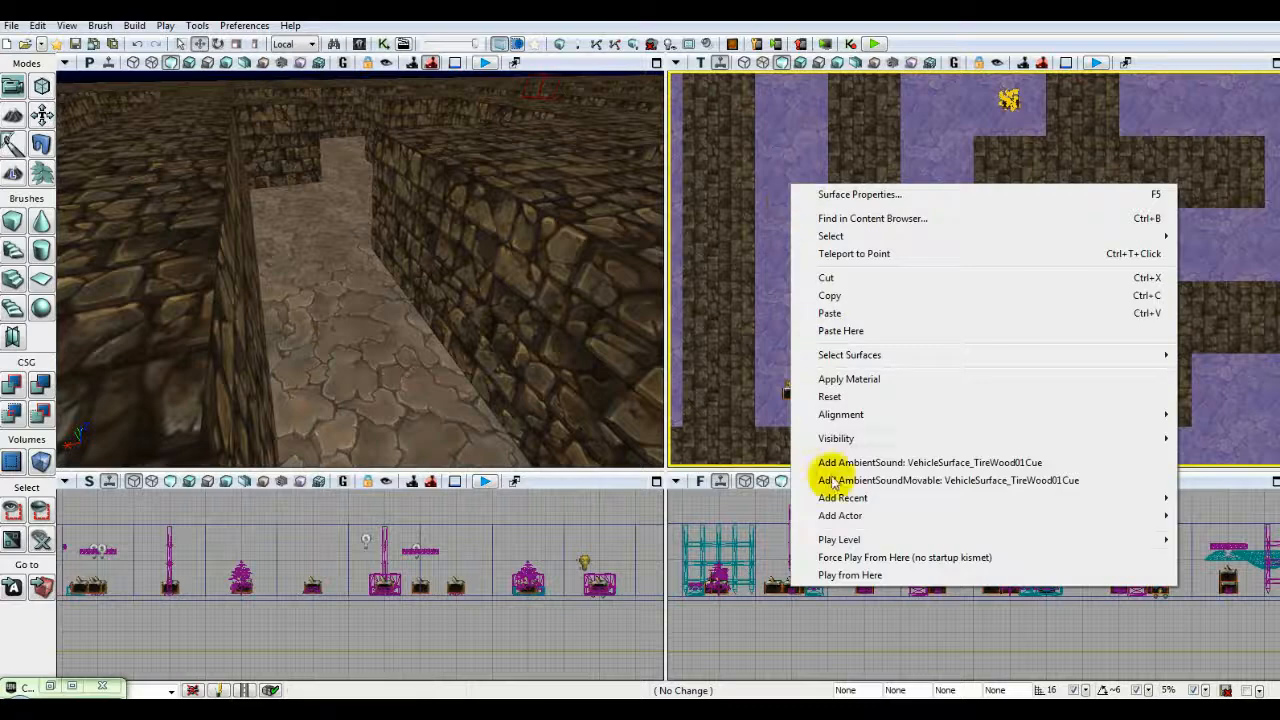
left_click(847, 576)
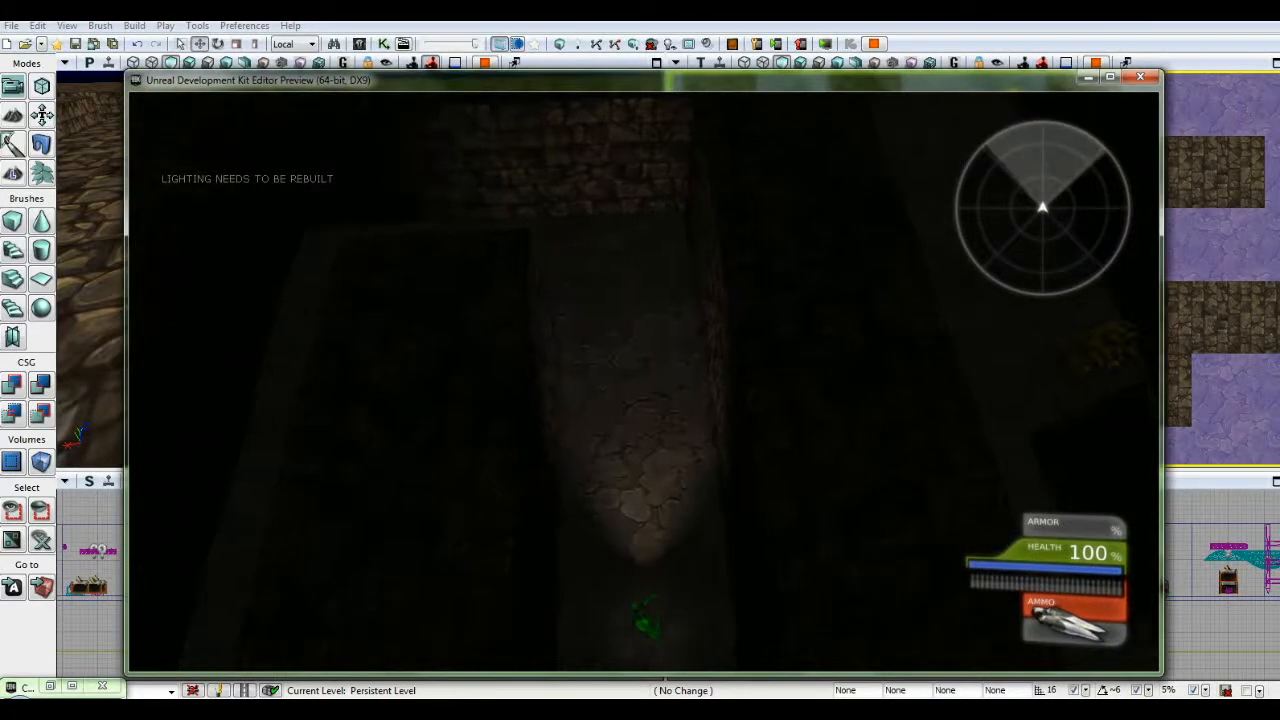
Walk through the dark corridors collecting the gold and health pickups, use the wall switch, look at the gate and end the preview.
key("w")
key("w")
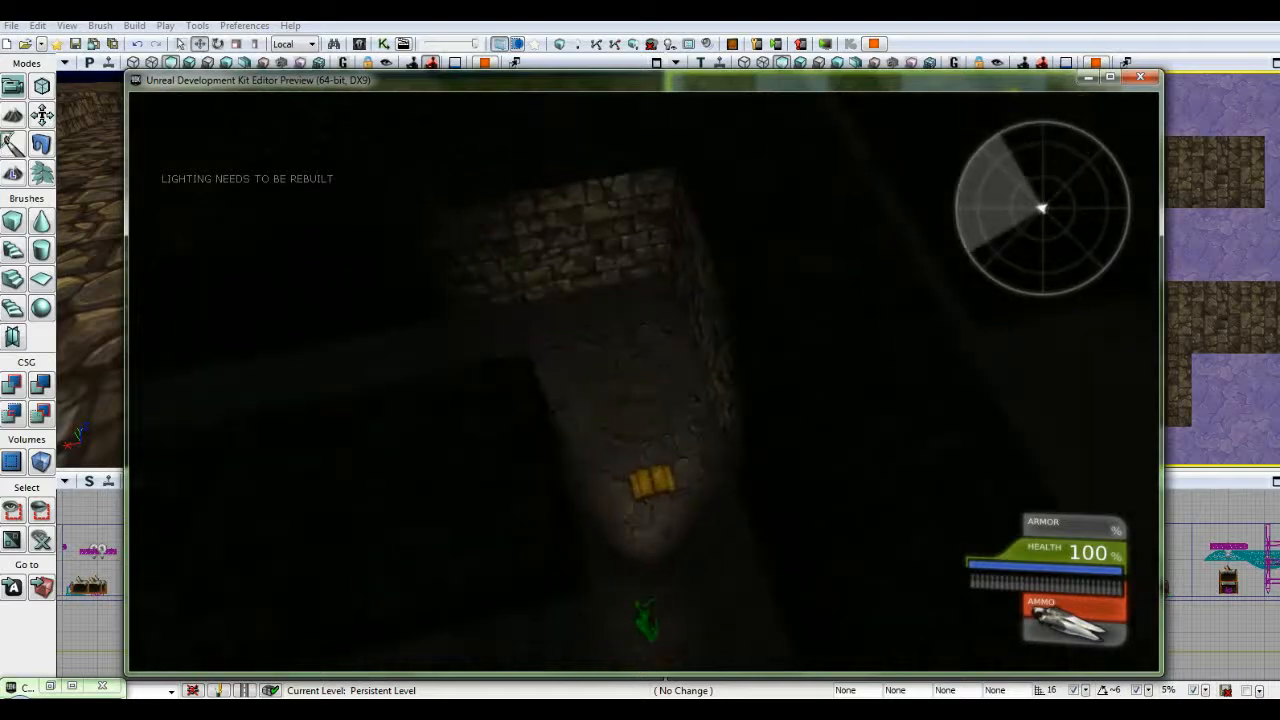
key("w")
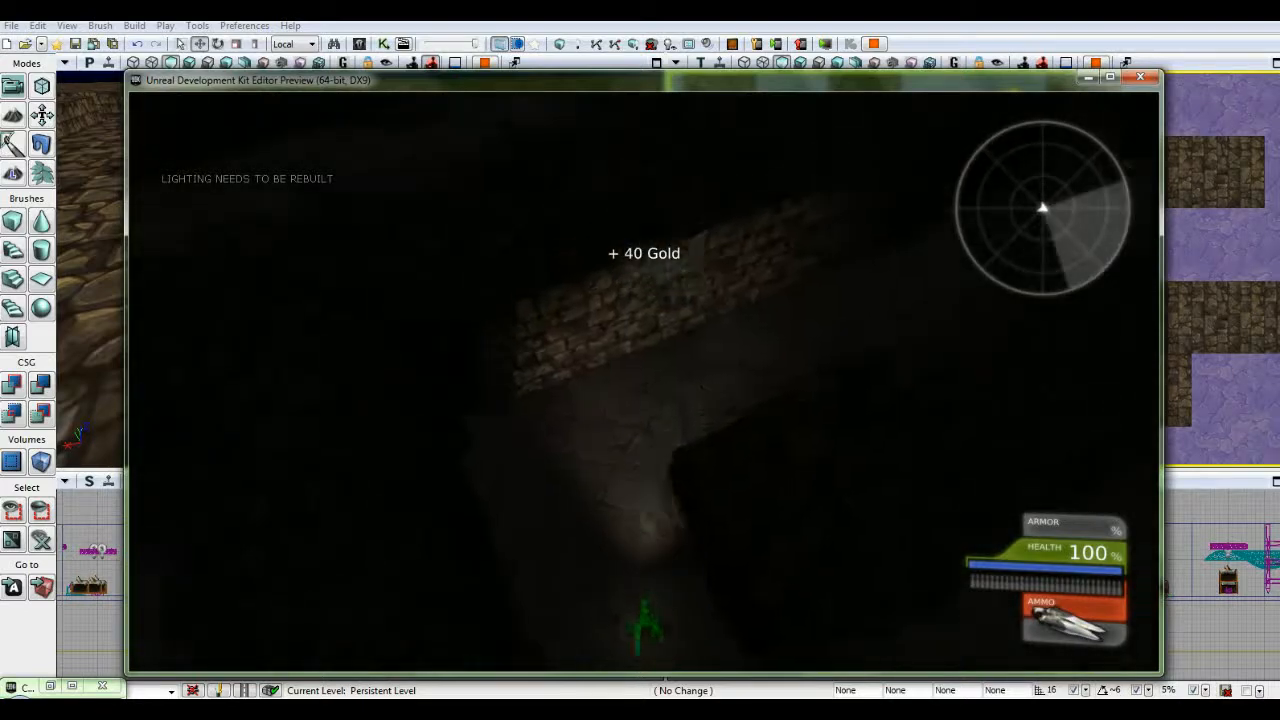
key("w")
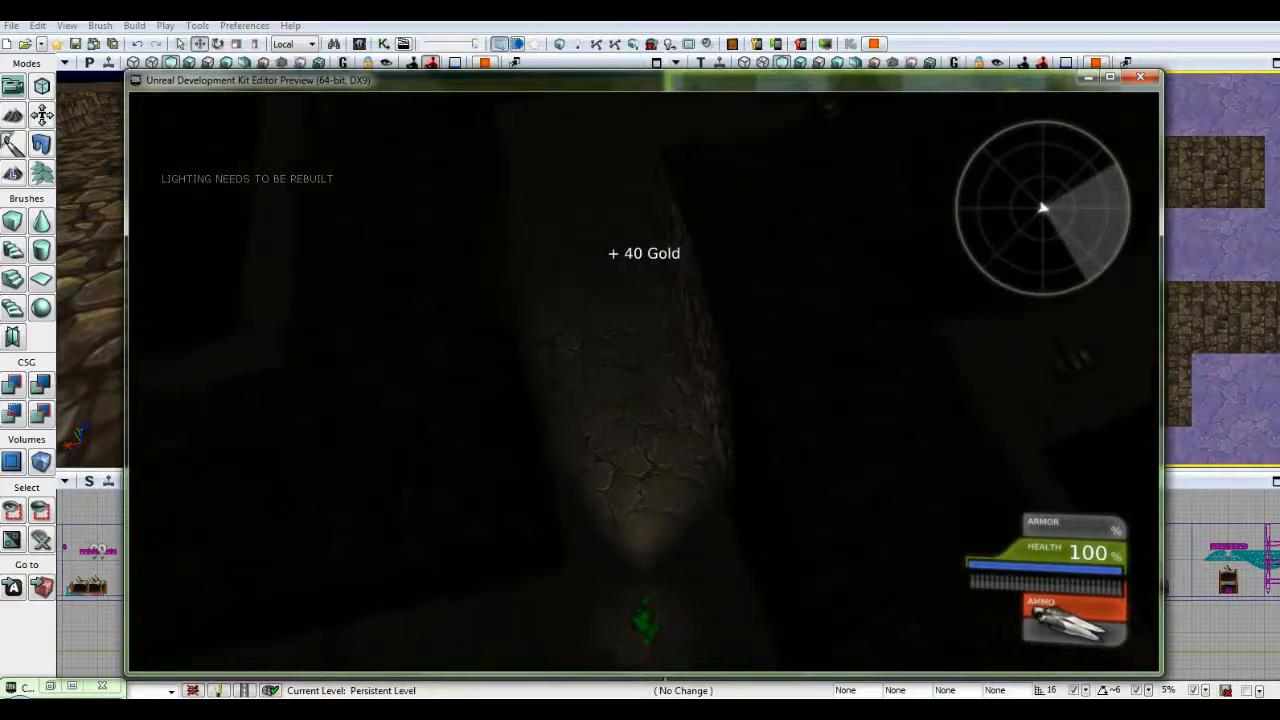
key("w")
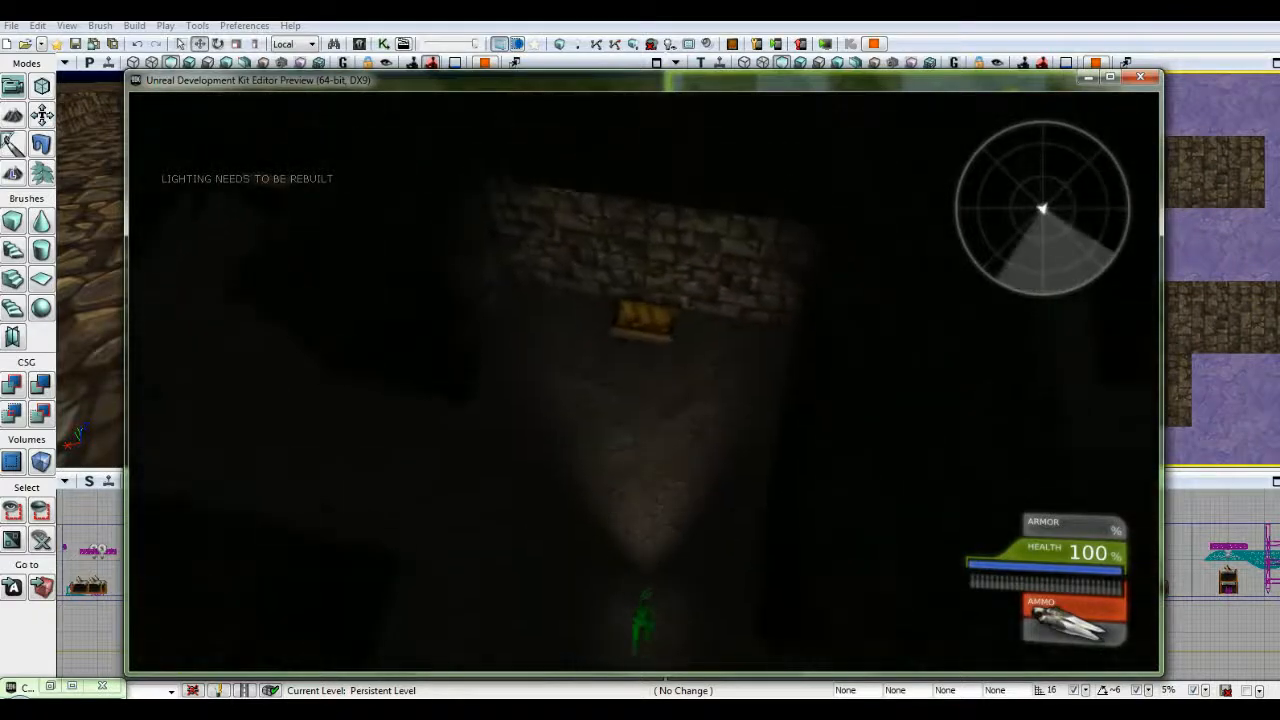
key("w")
key("e")
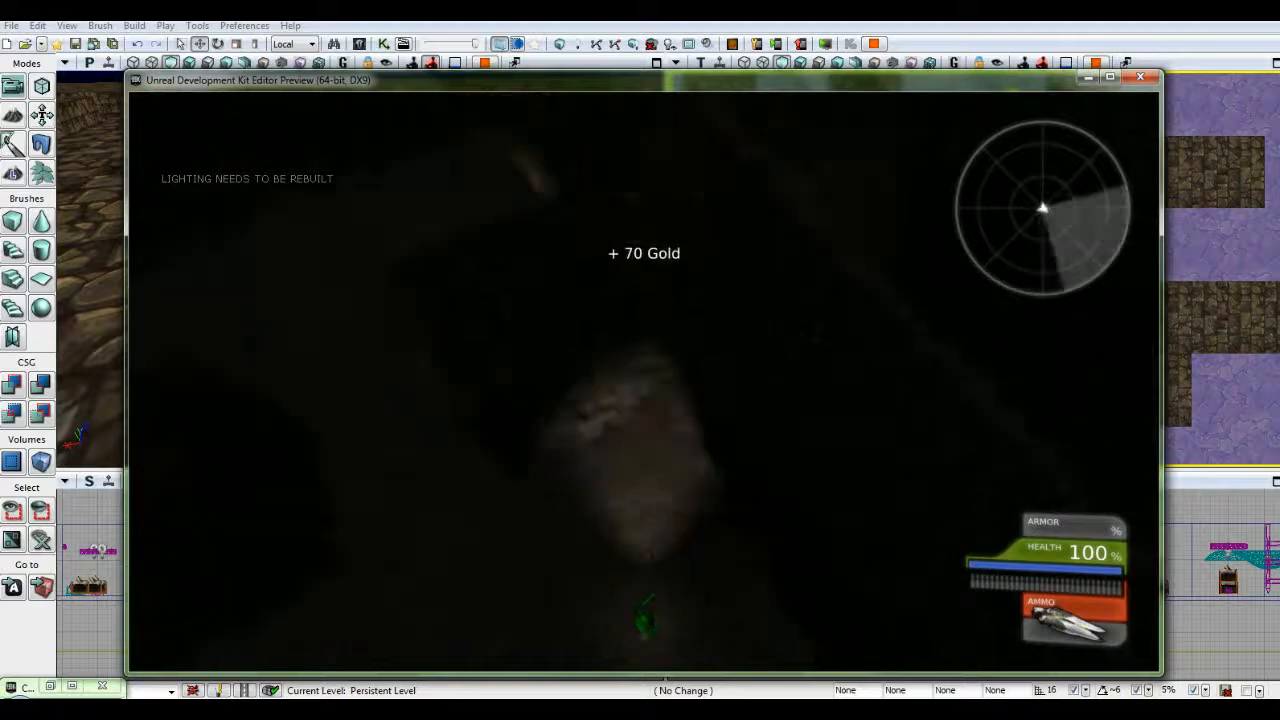
key("w")
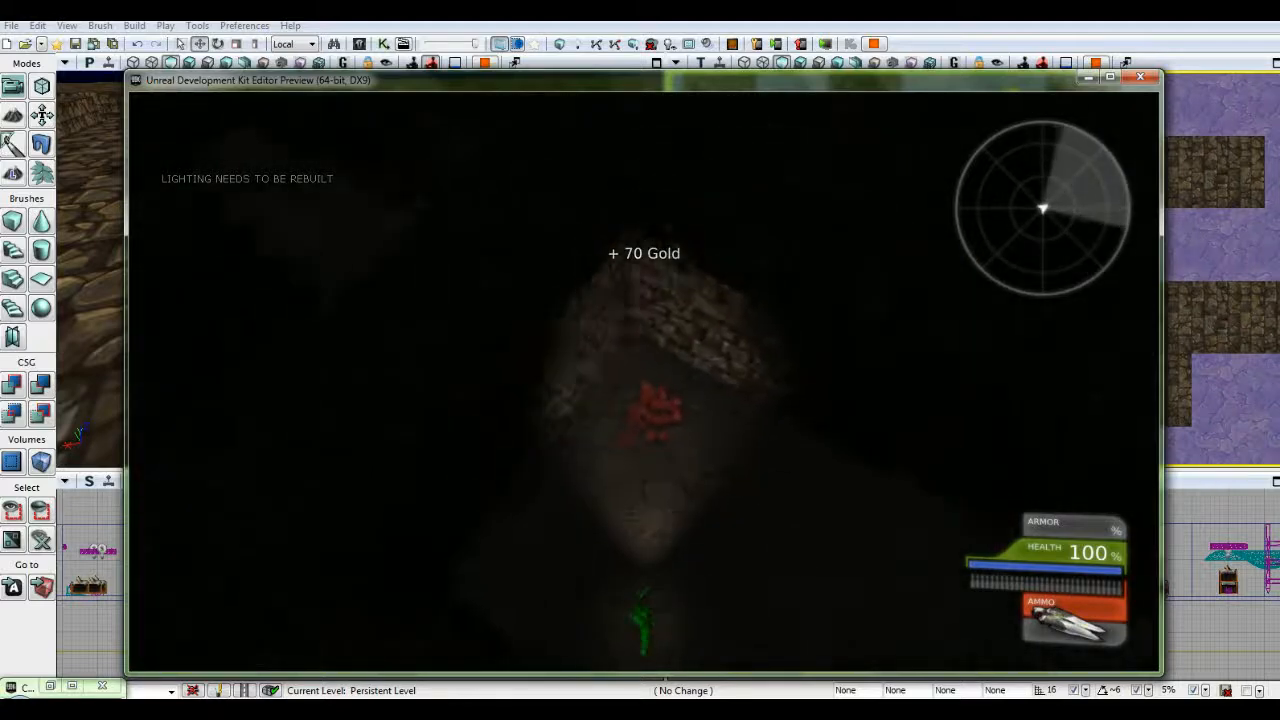
key("e")
key("w")
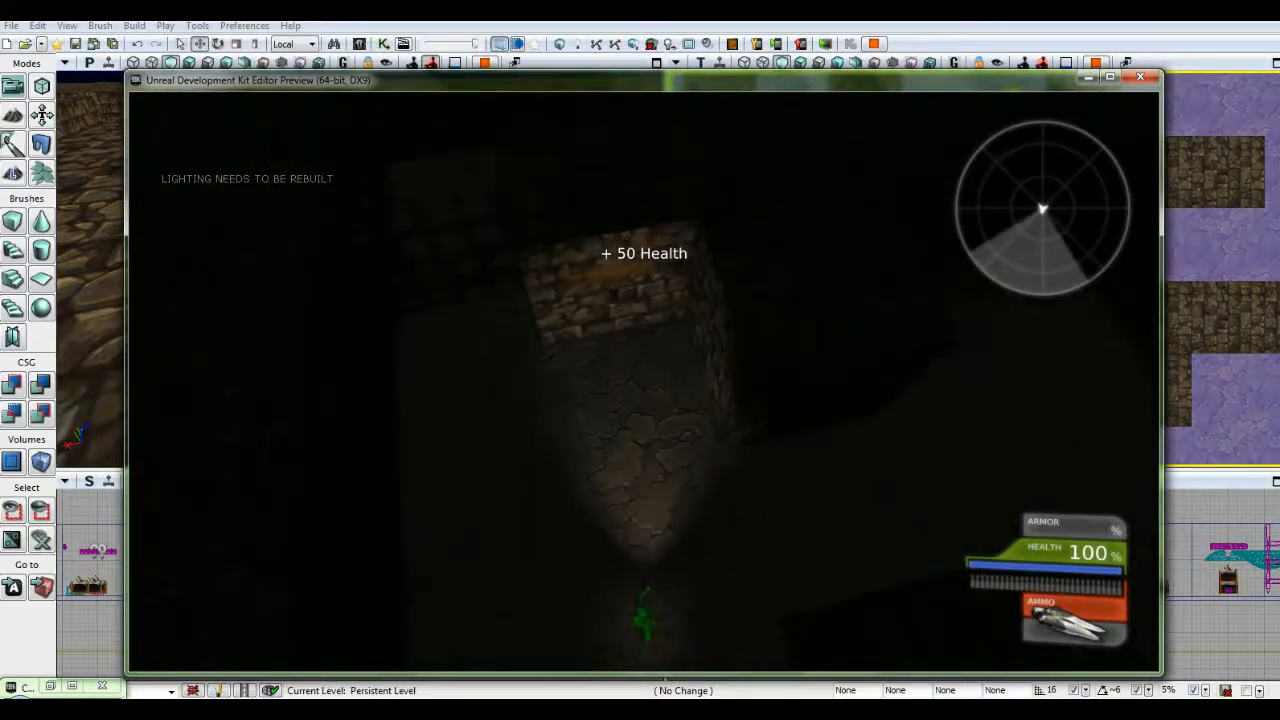
key("w")
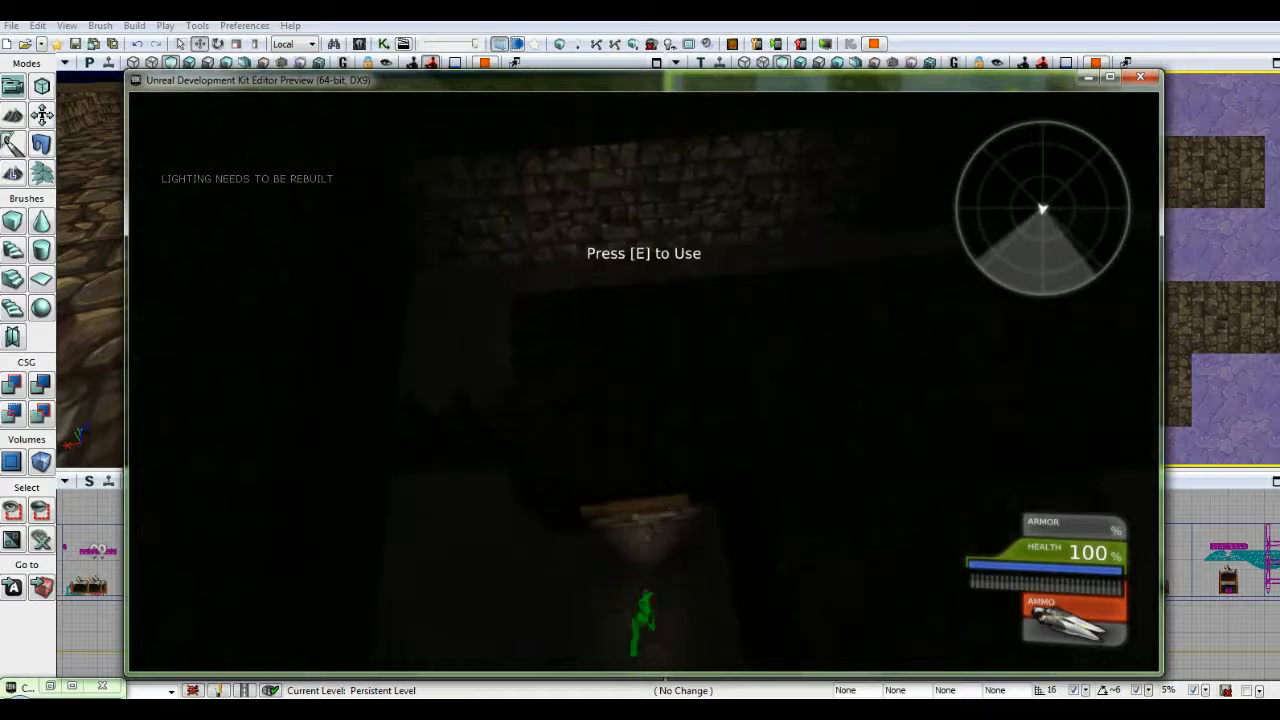
key("e")
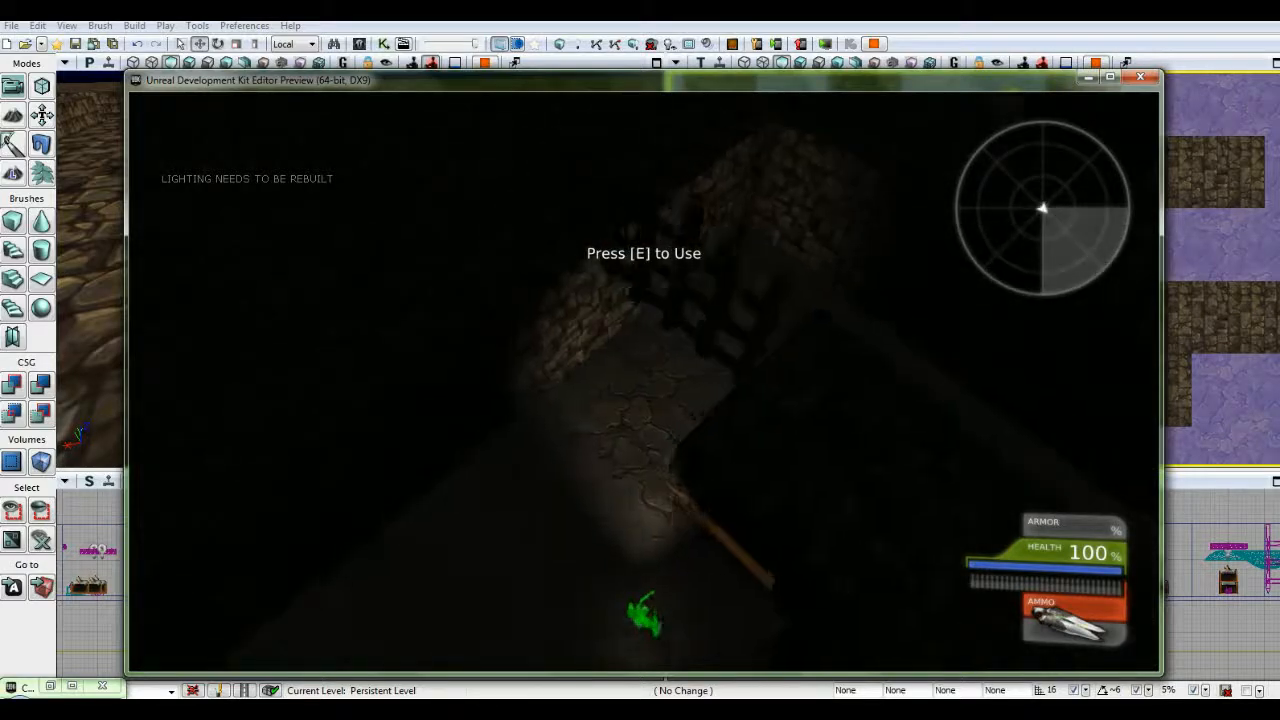
key("w")
key("Escape")
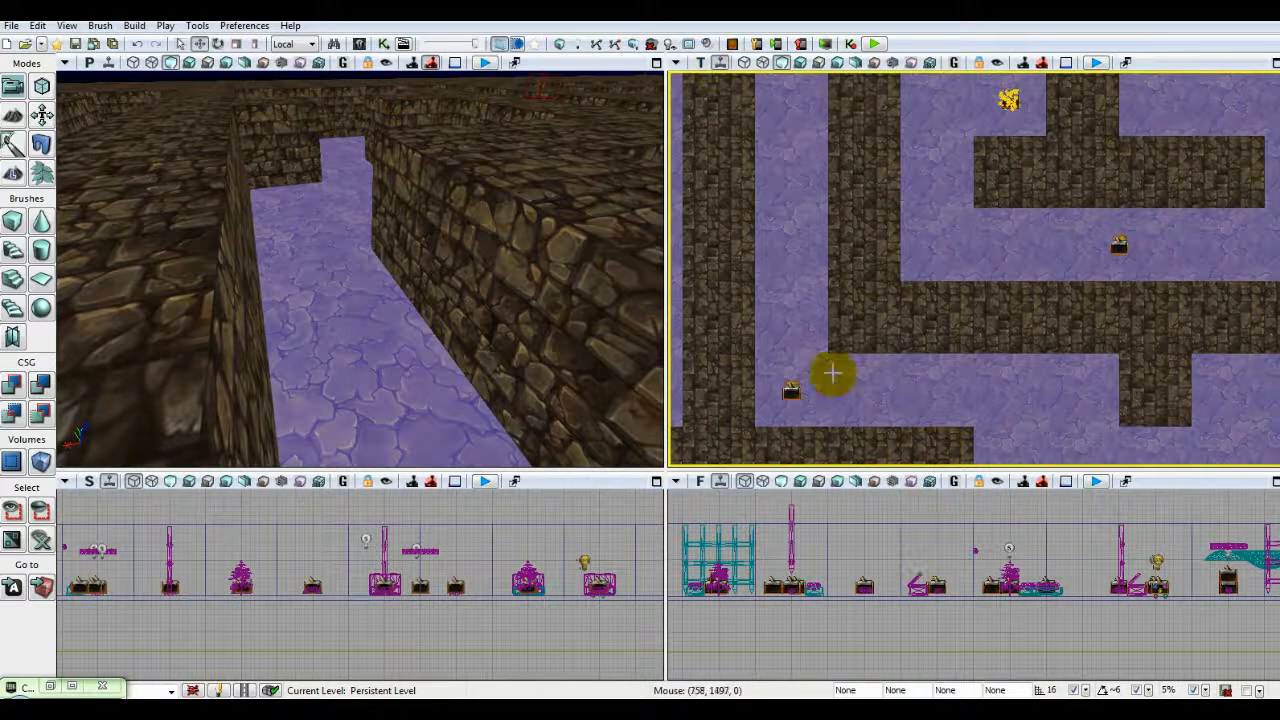
Rebuild the level's lighting at Preview quality with Lightmass and close the Swarm Agent, Lighting Results and Map Check windows.
left_click(943, 544)
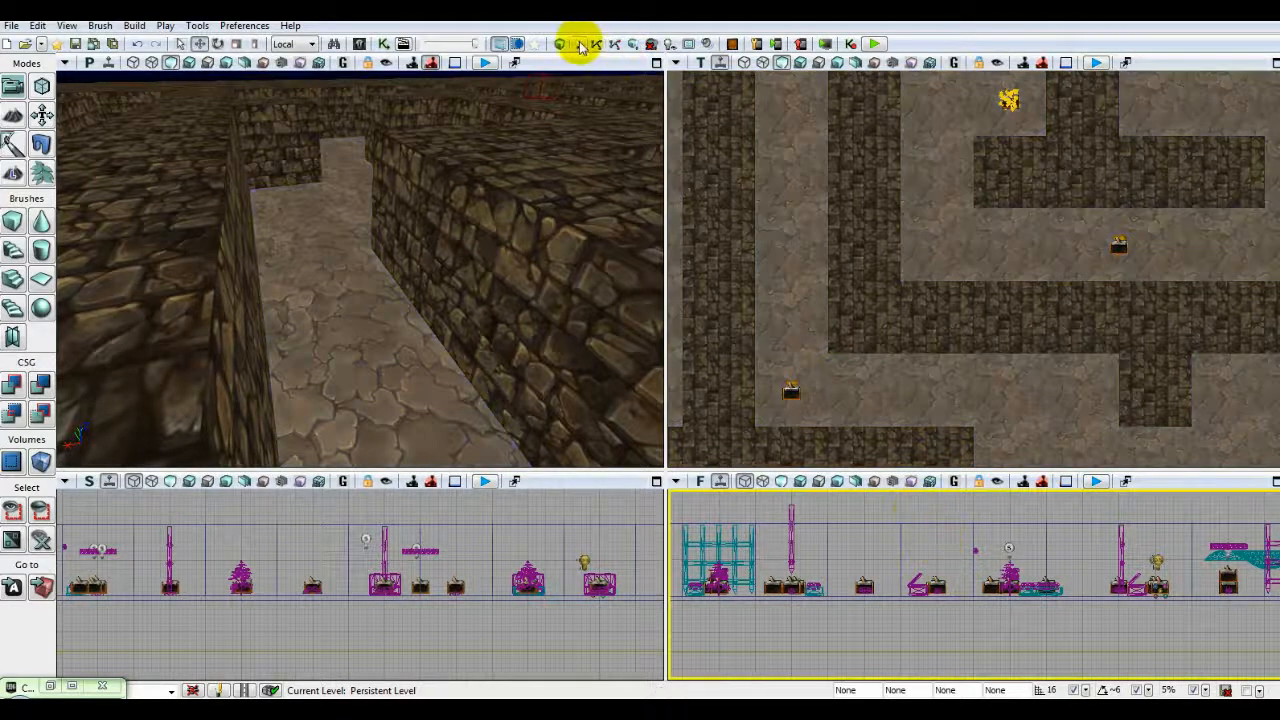
left_click(580, 47)
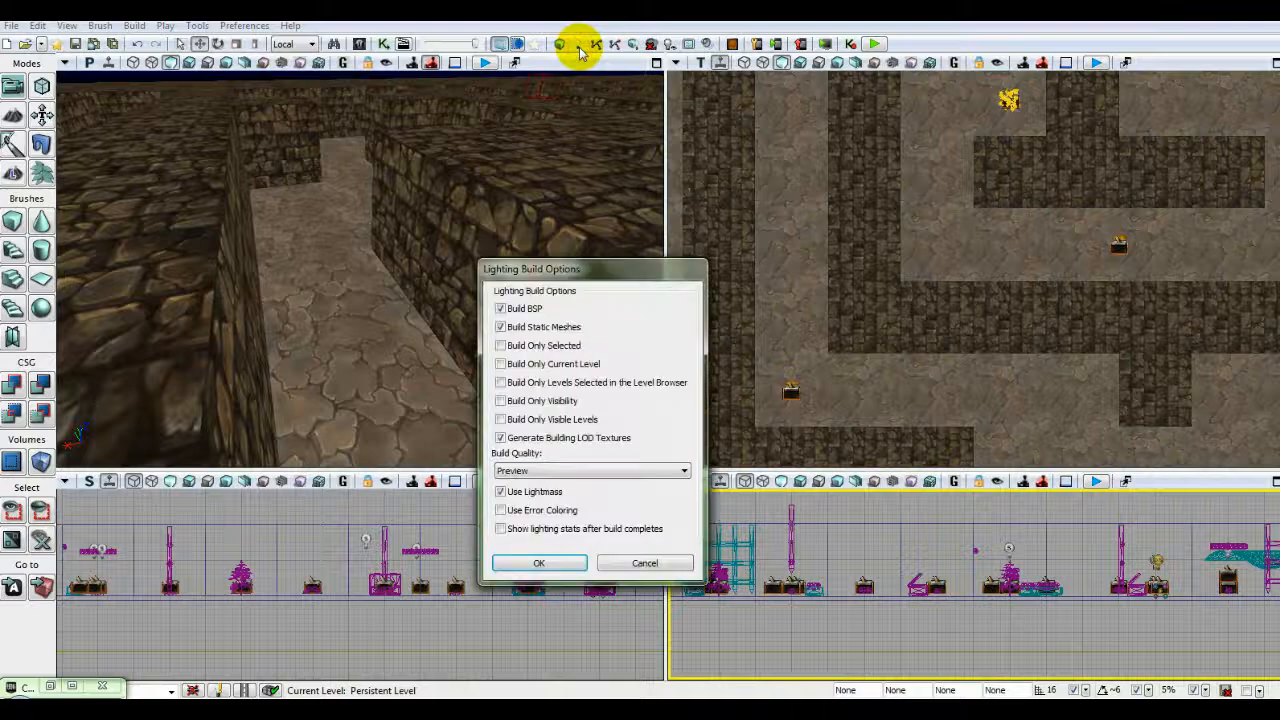
left_click(540, 564)
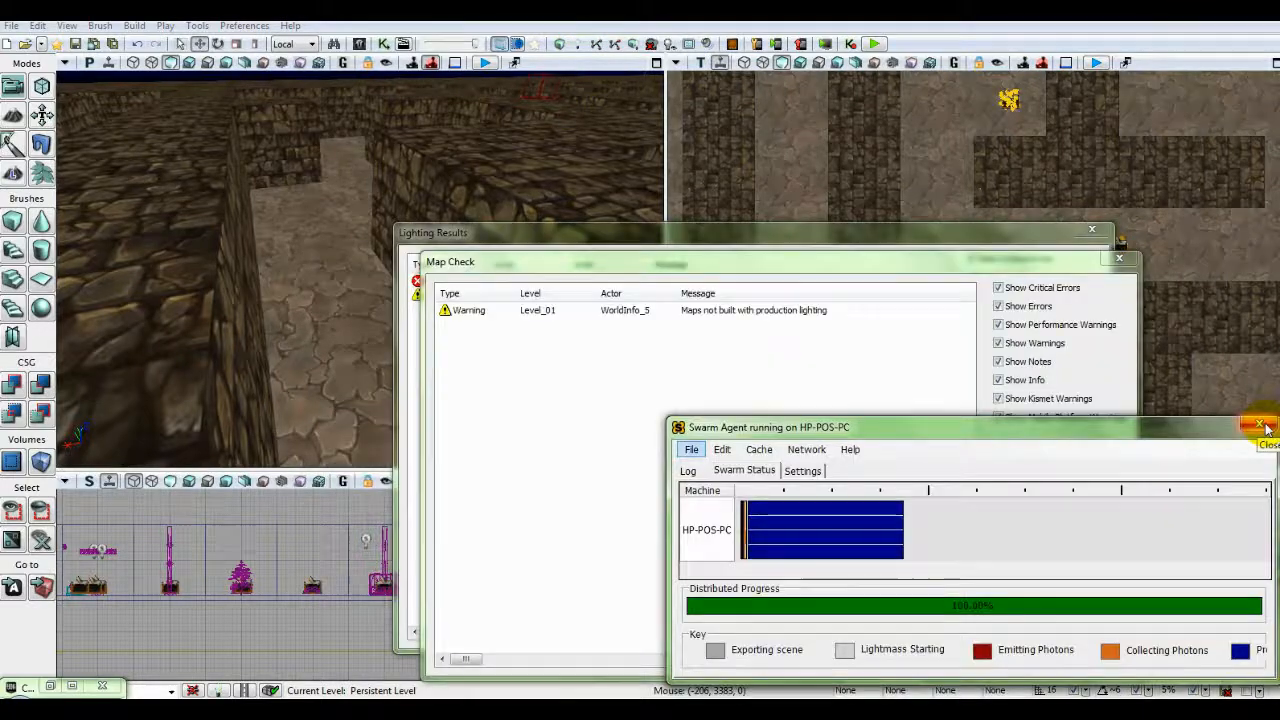
left_click(1258, 426)
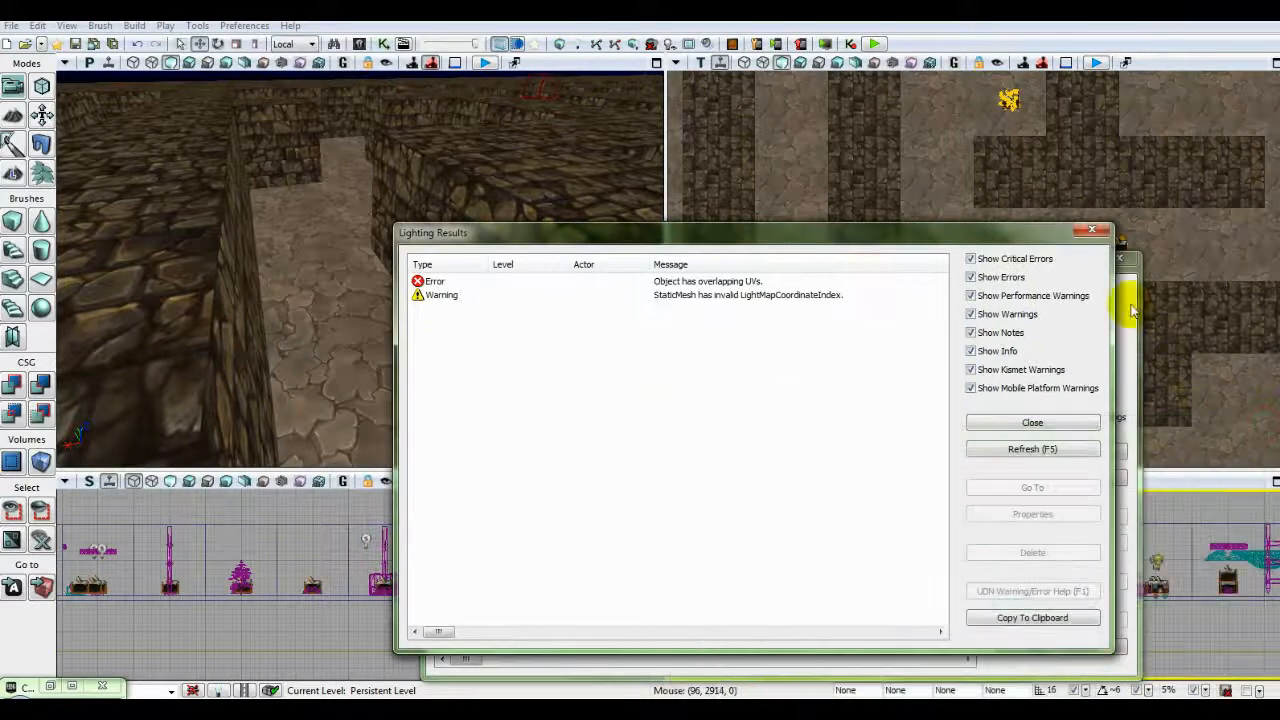
left_click(1090, 232)
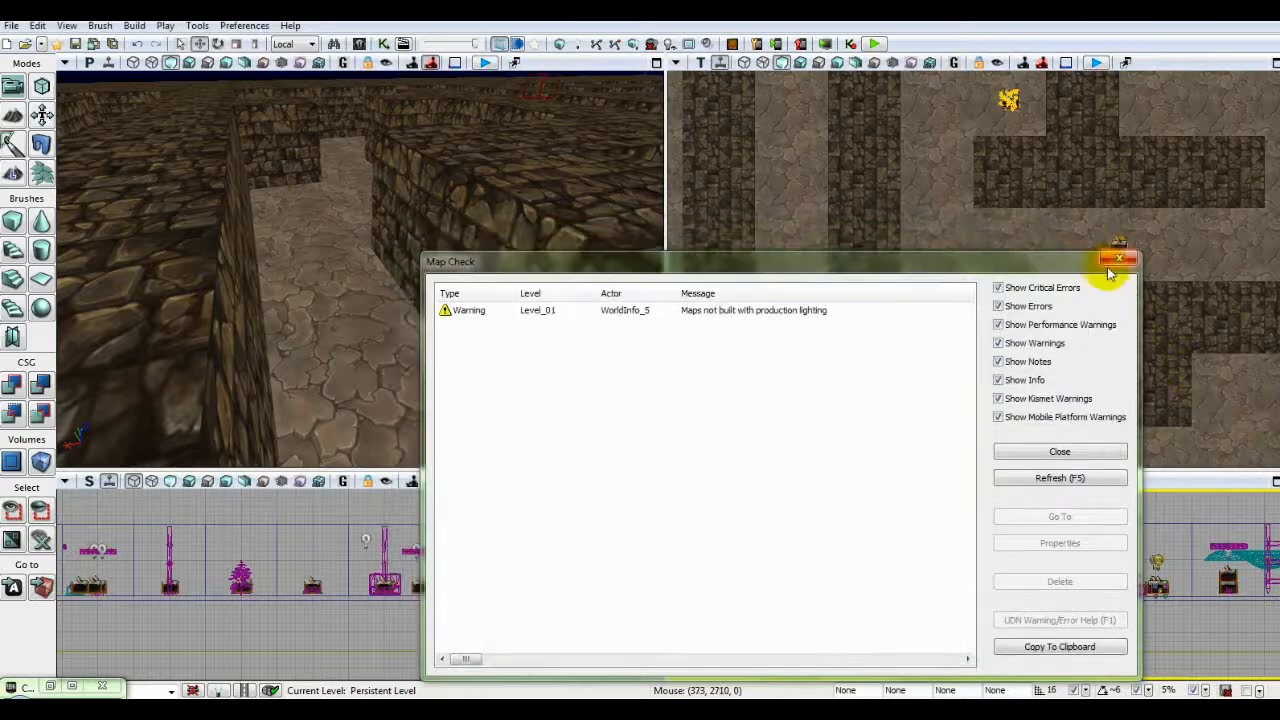
left_click(1118, 261)
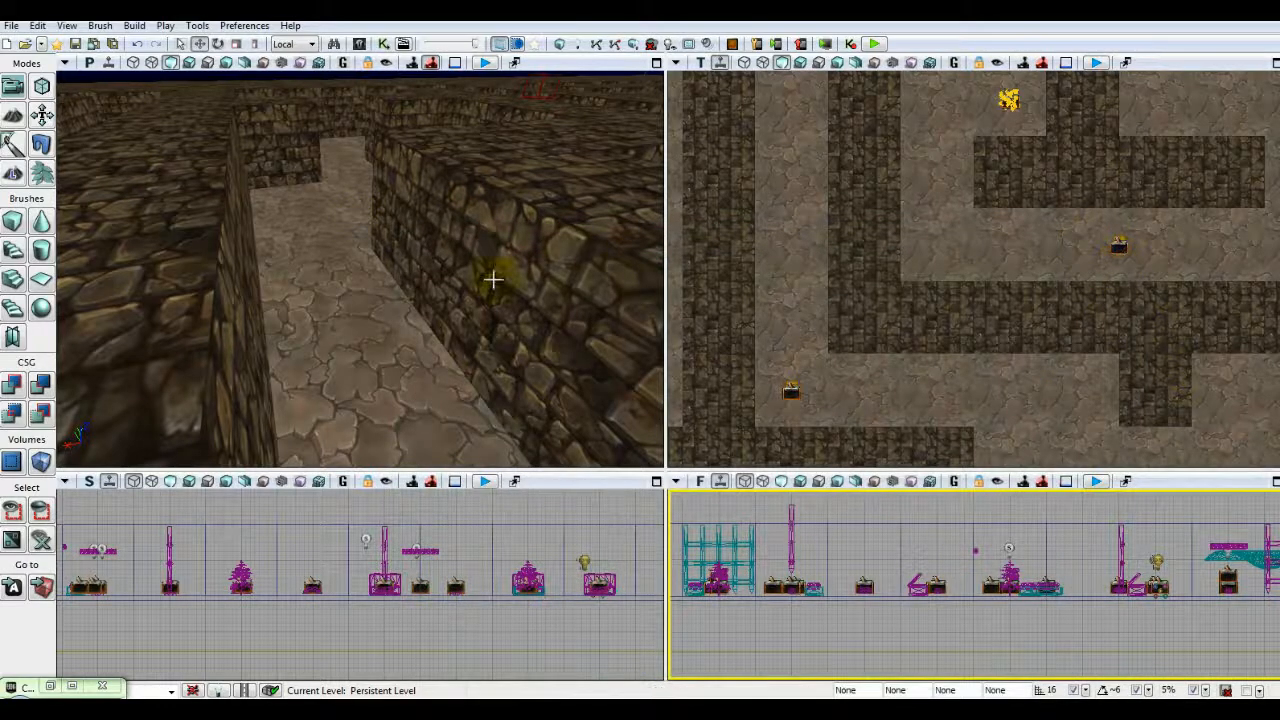
Play-test the level from the corridor's floor, walk through the dark passages to the lit switch alcove and end the preview.
mouse_move(440, 345)
left_mouse_down()
mouse_move(438, 326)
mouse_move(440, 337)
left_mouse_up()
right_click(411, 424)
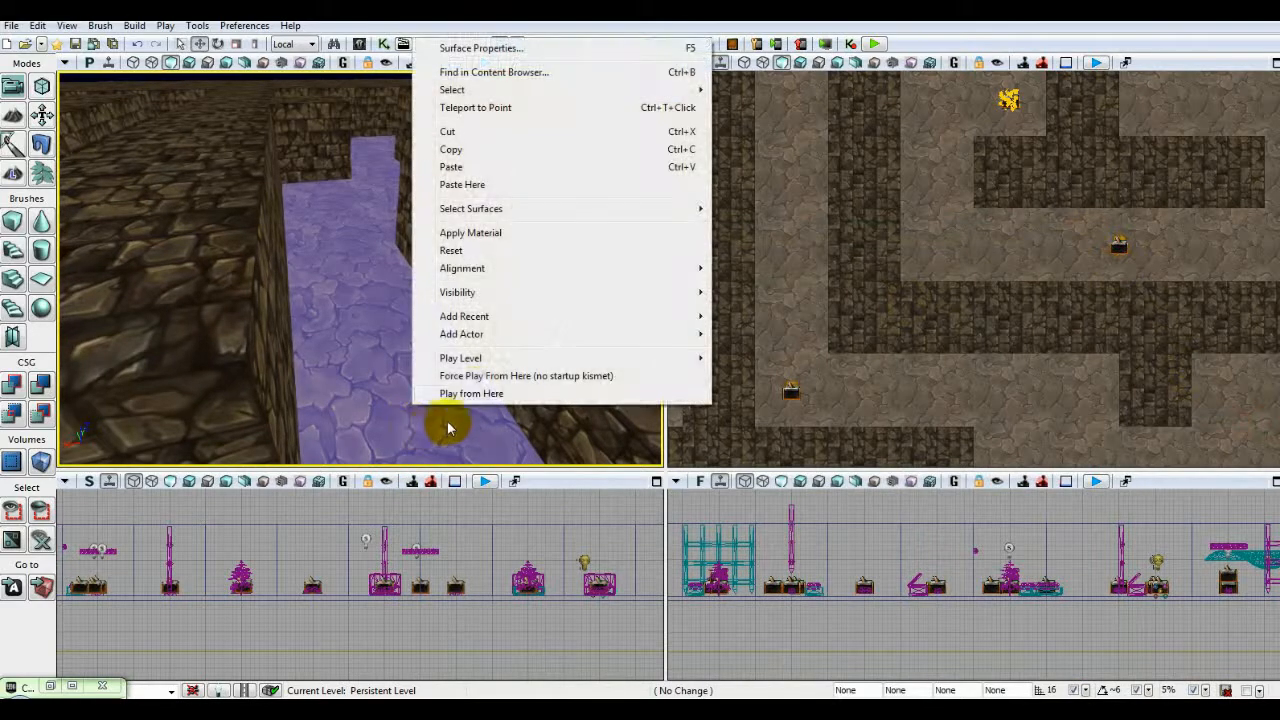
left_click(472, 394)
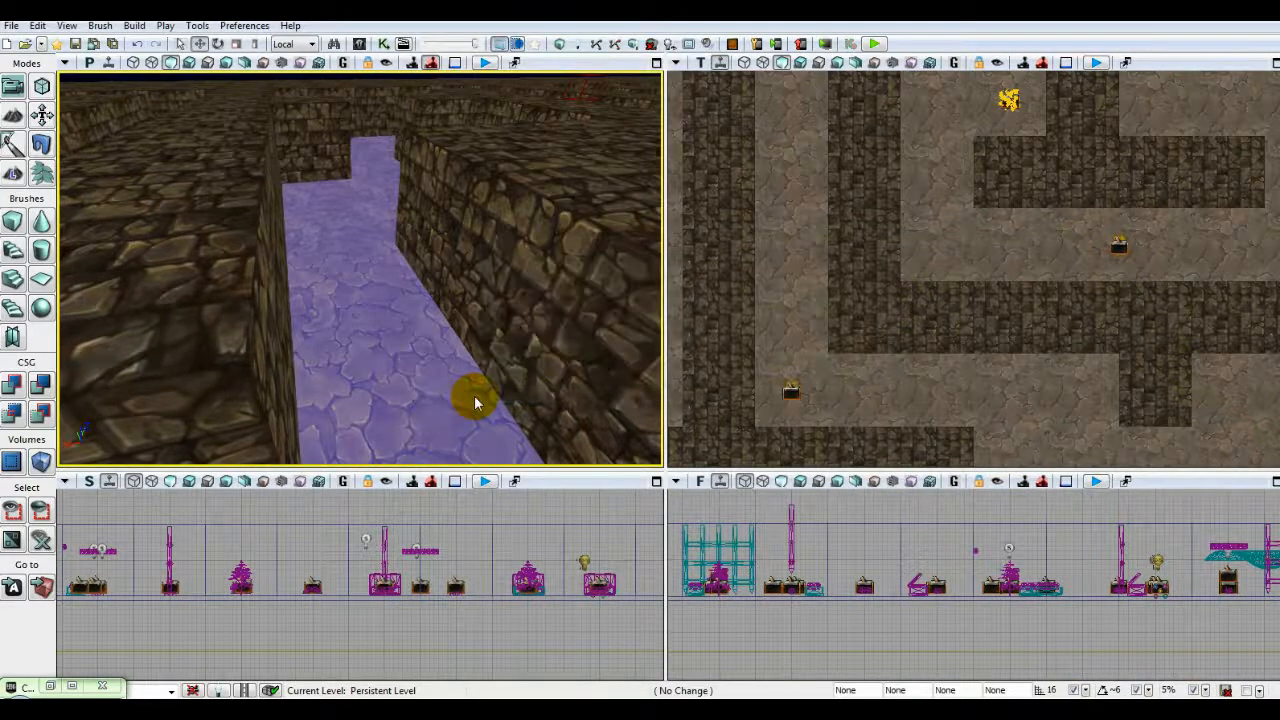
key("w")
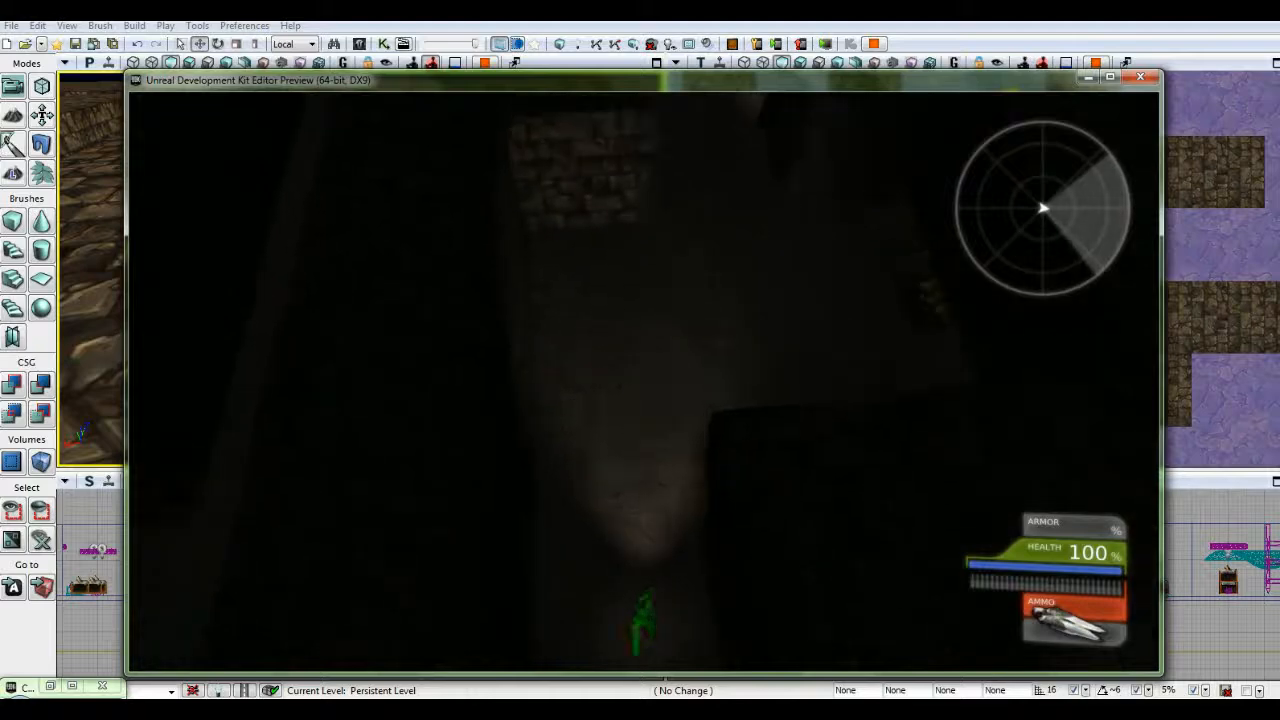
key("w")
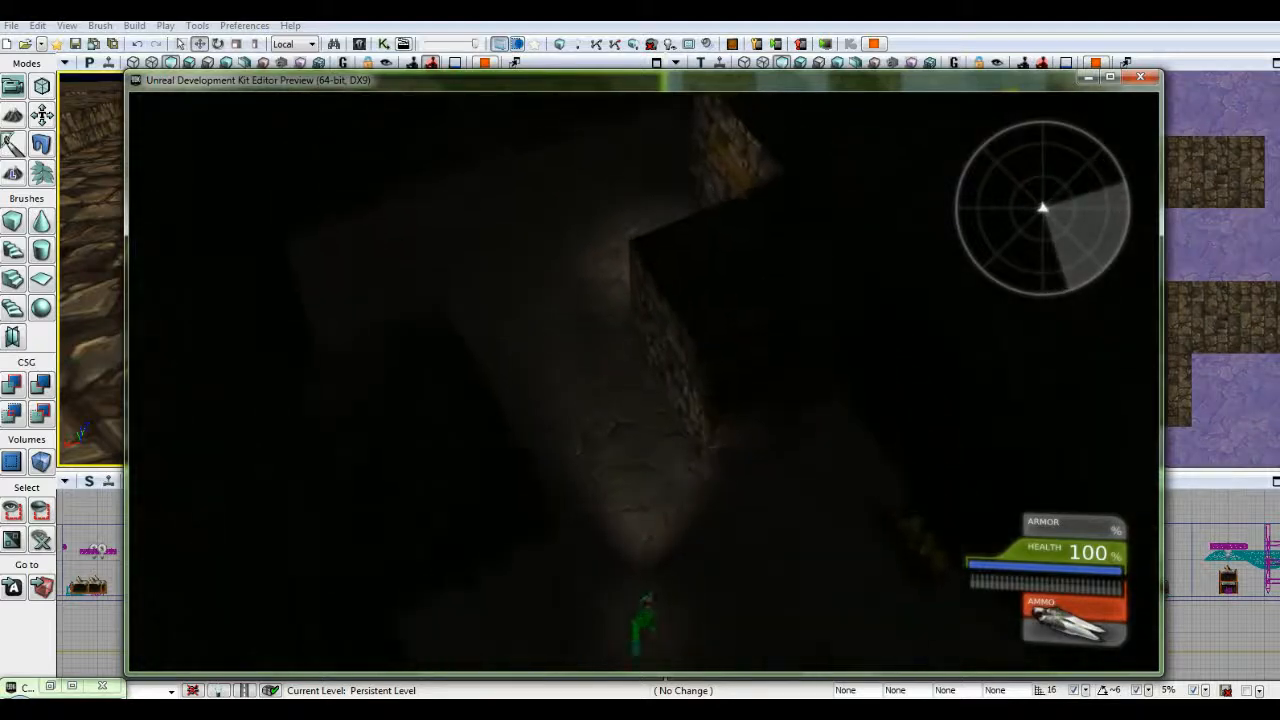
key("w")
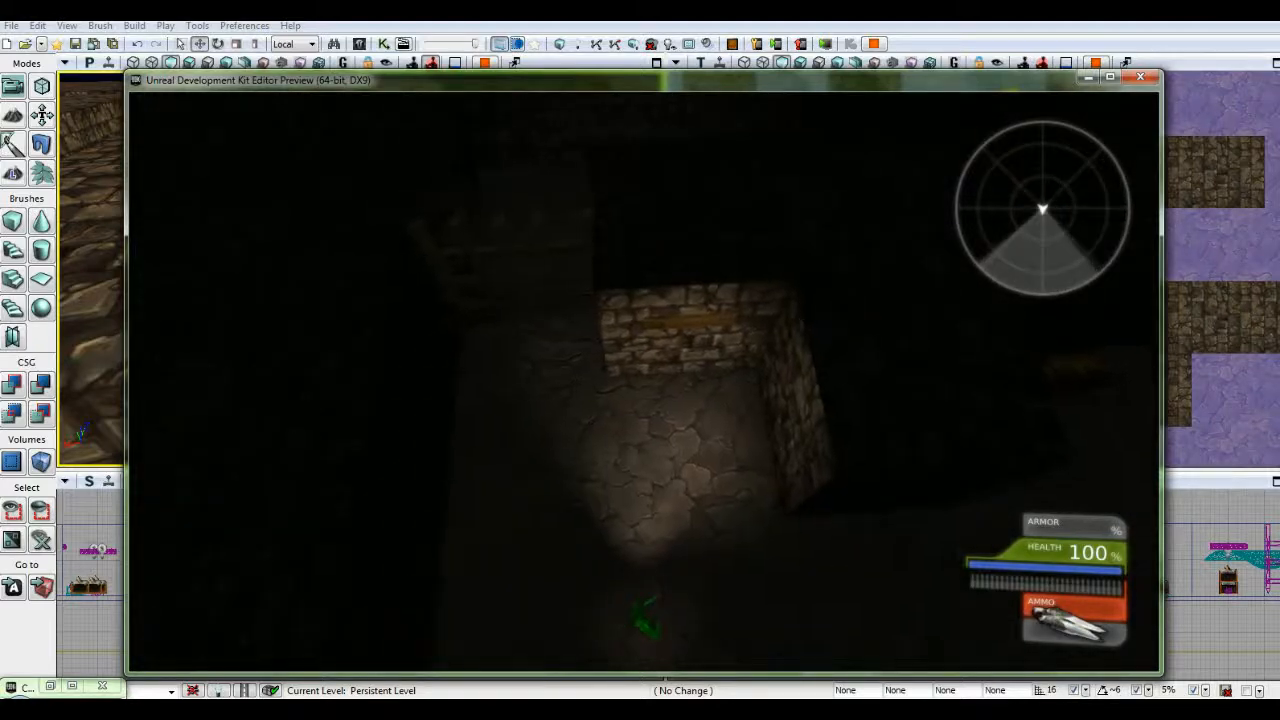
key("w")
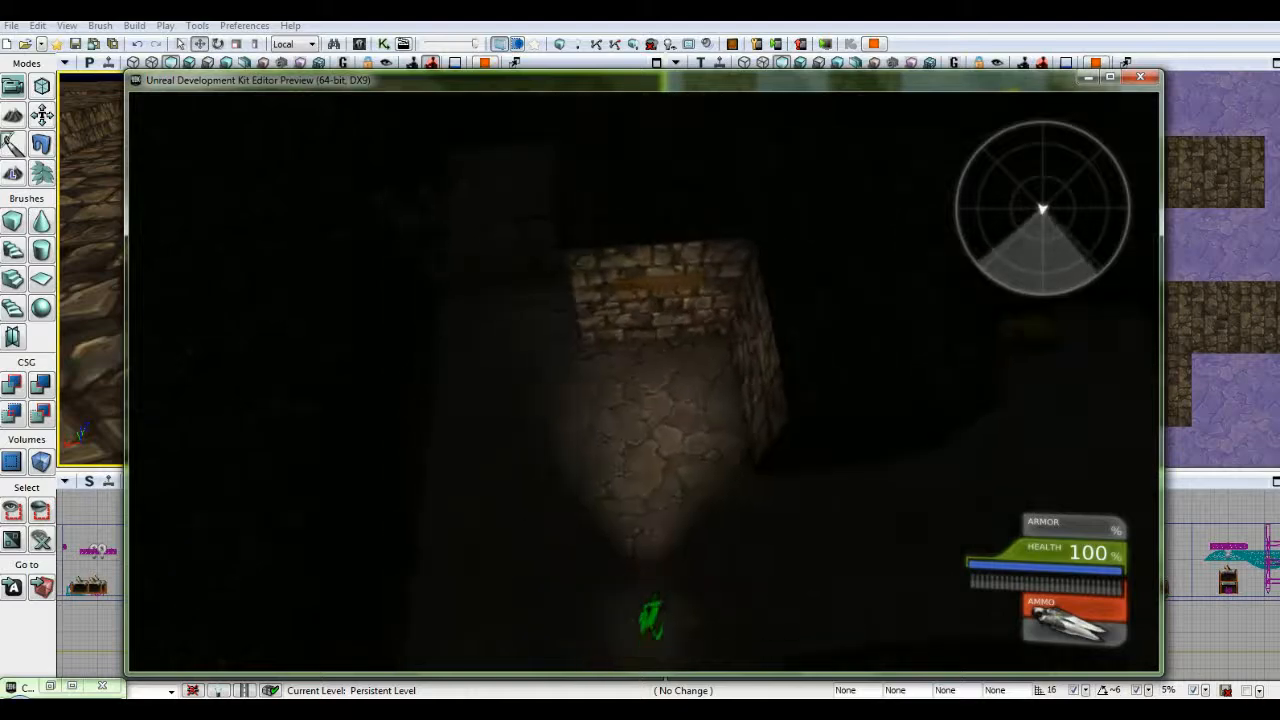
key("w")
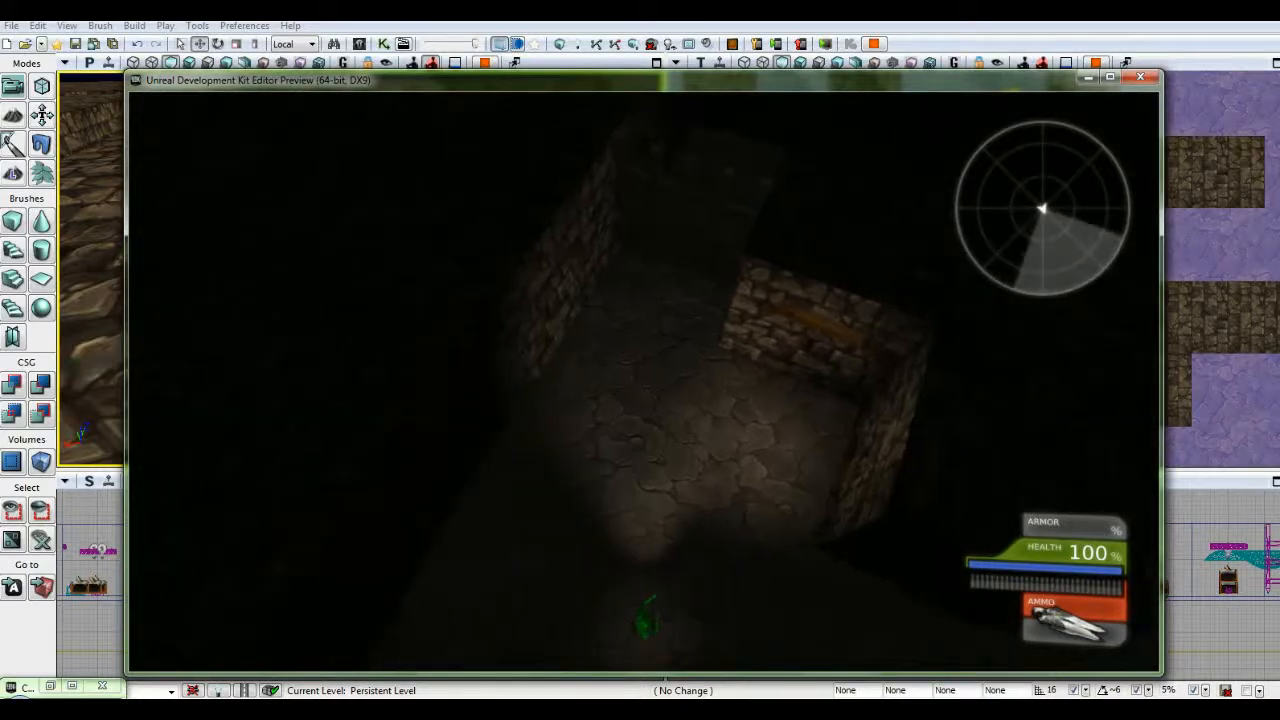
key("w")
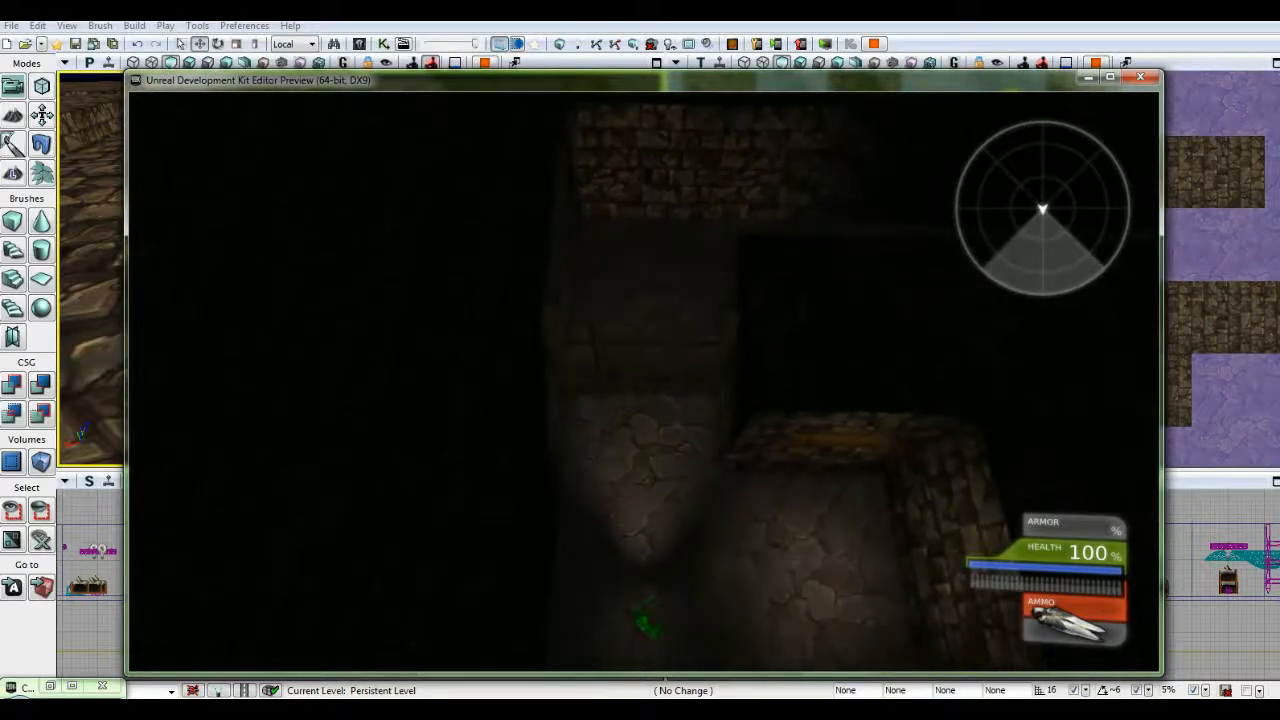
key("Escape")
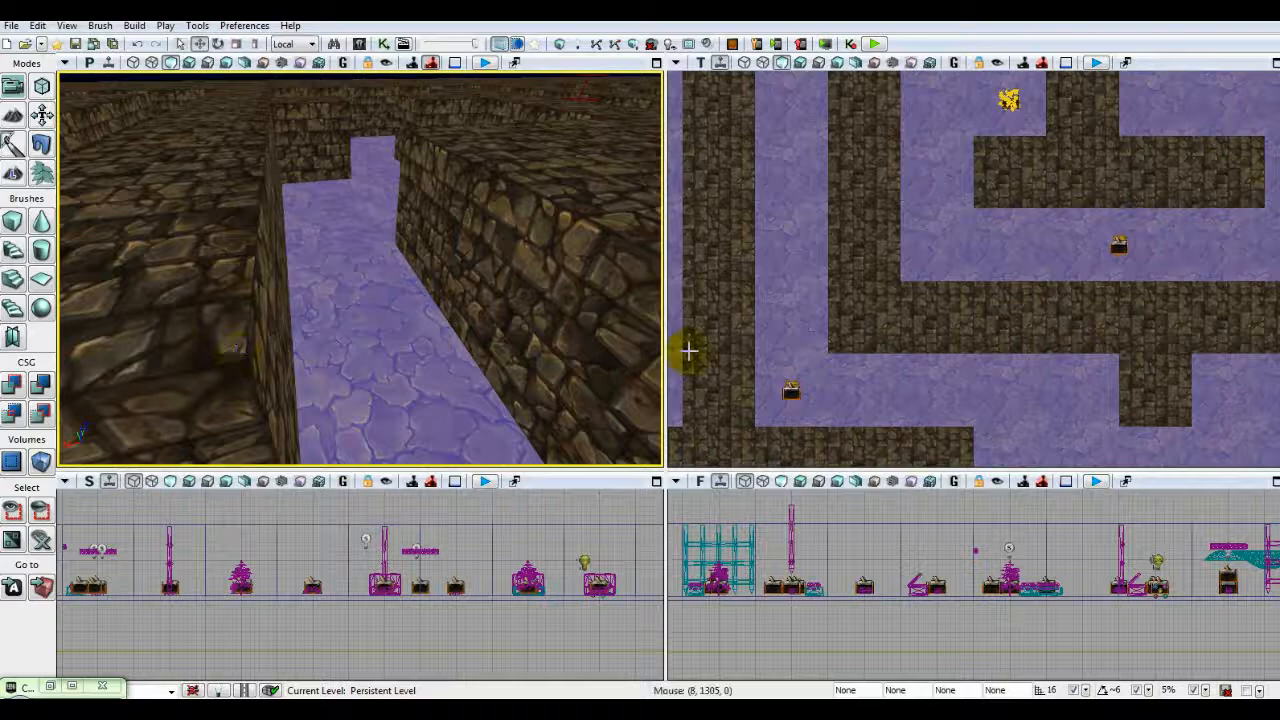
Set the collision type of the wooden gate across the corridor to Block All and deselect it.
mouse_move(465, 363)
left_mouse_down()
mouse_move(462, 320)
mouse_move(430, 285)
mouse_move(450, 200)
mouse_move(420, 185)
mouse_move(465, 363)
left_mouse_up()
left_click(435, 304)
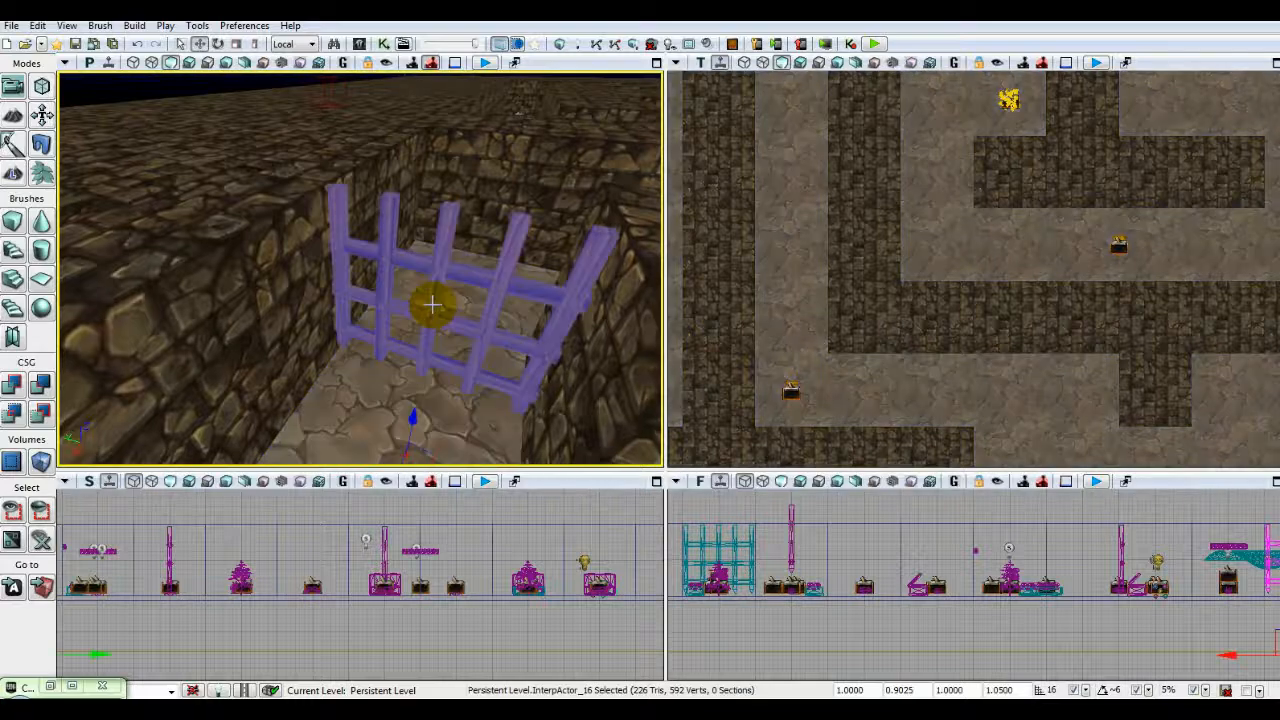
right_click(433, 310)
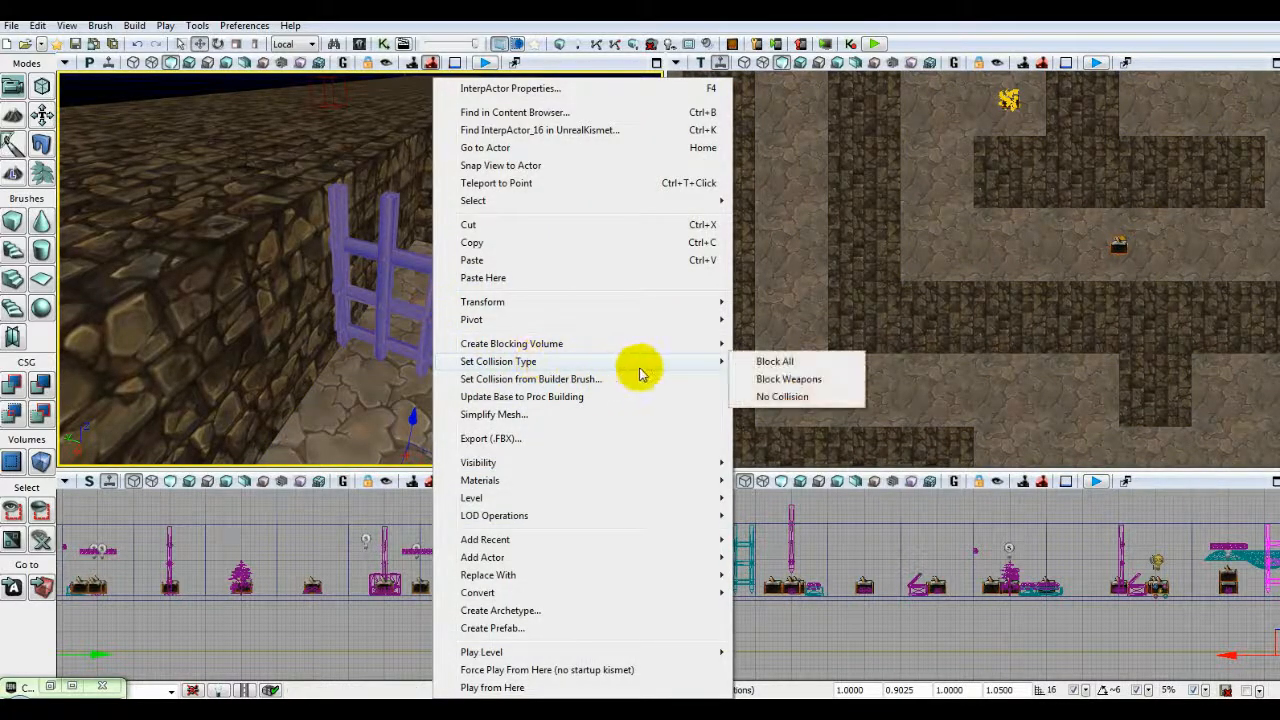
left_click(760, 363)
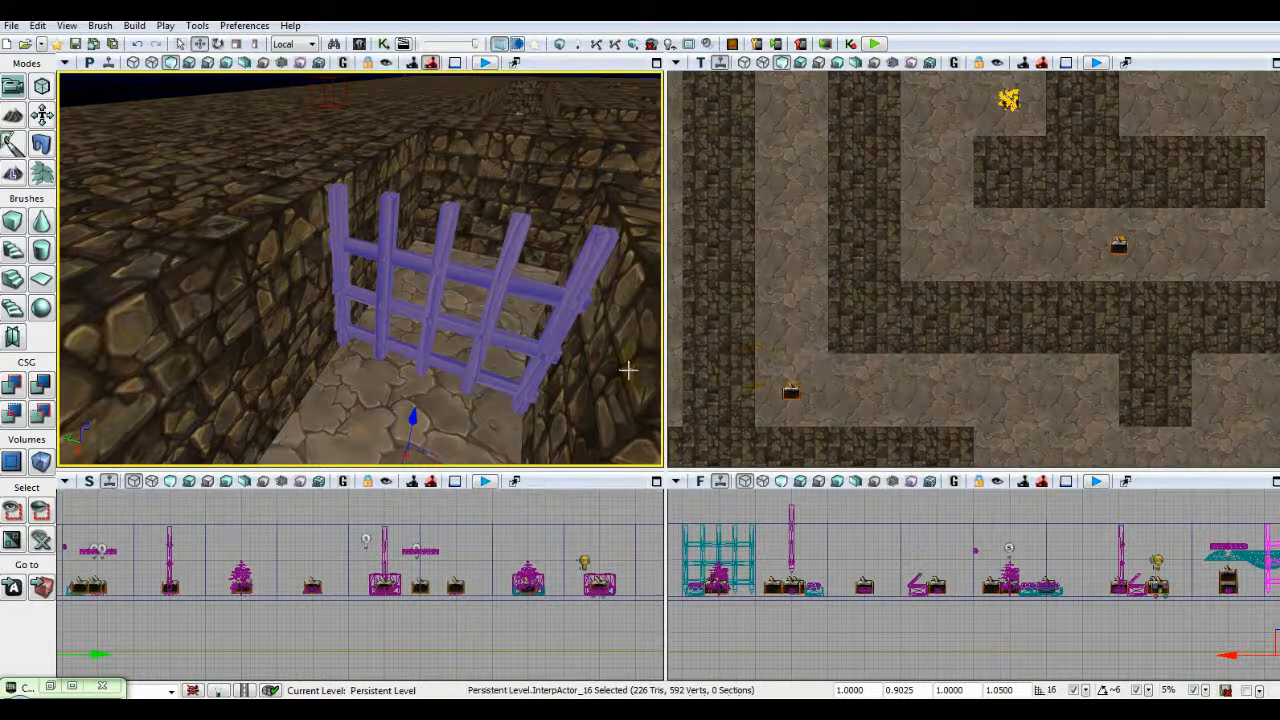
left_click(817, 640)
Start a play-test from the floor near the gold chest and collect the gold and health pickups along the corridors.
left_click_drag(498, 421, 585, 105)
right_click(444, 403)
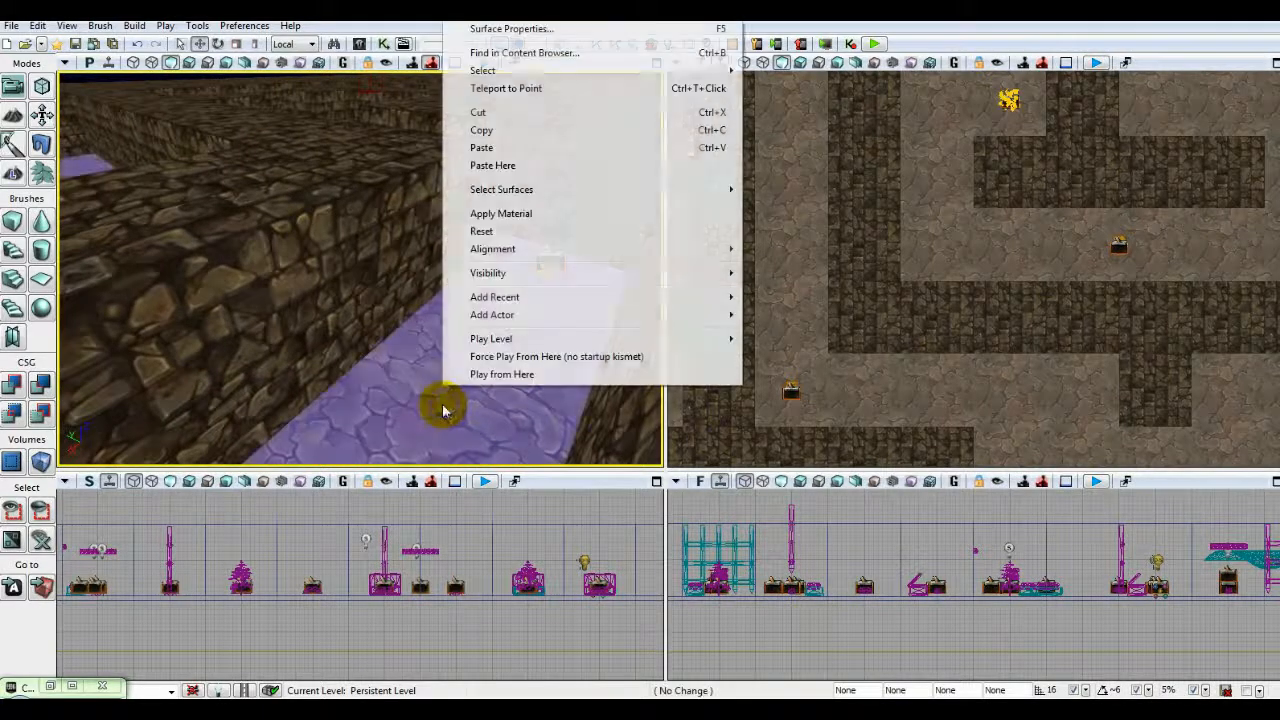
left_click(474, 374)
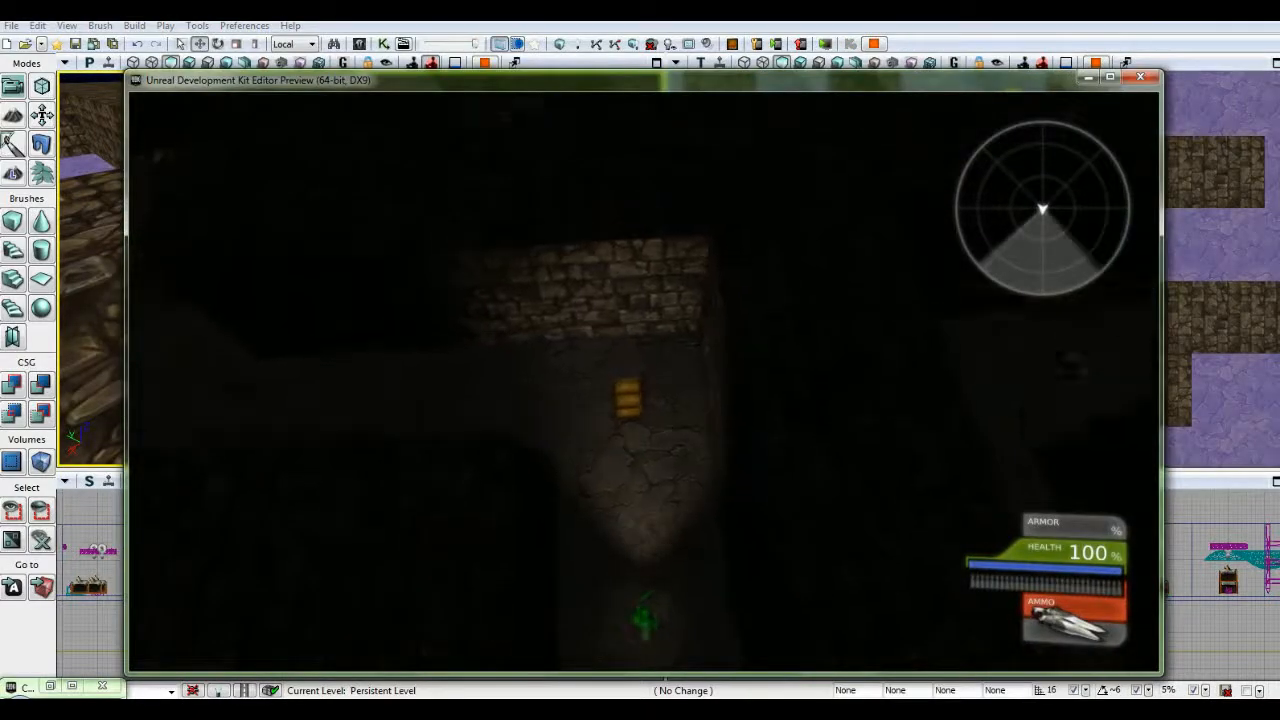
key("w")
key("w")
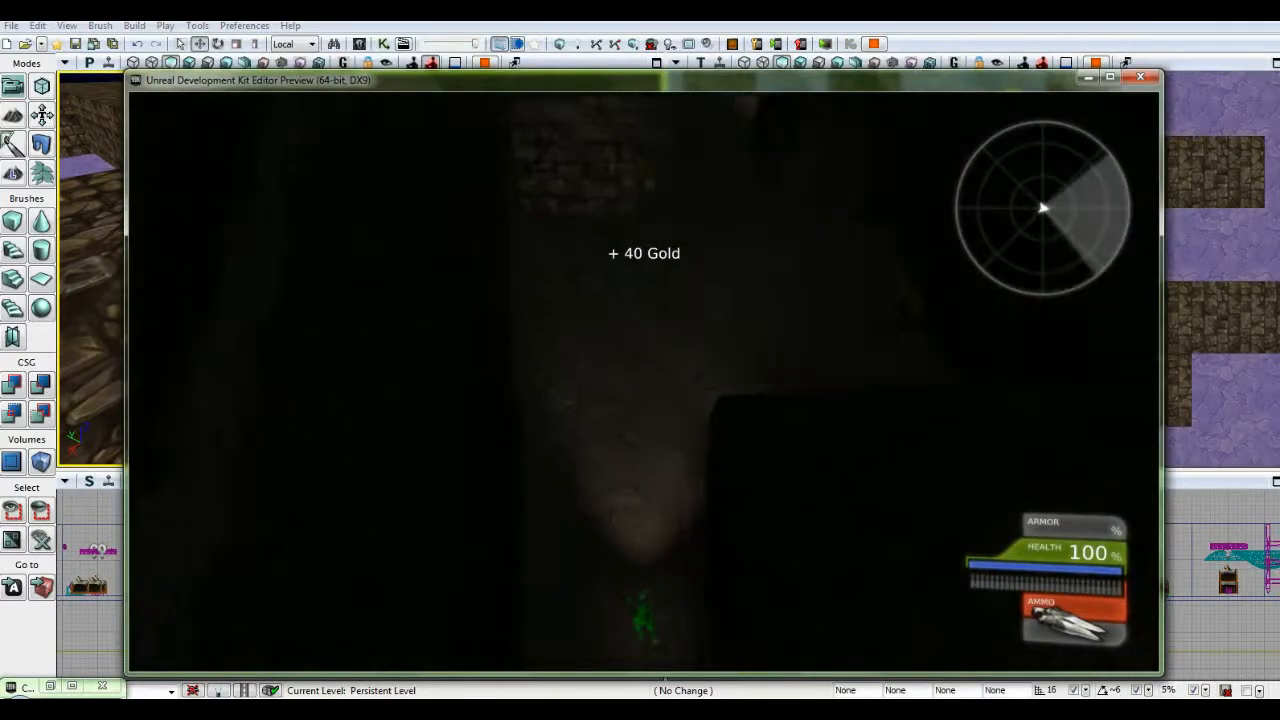
key("w")
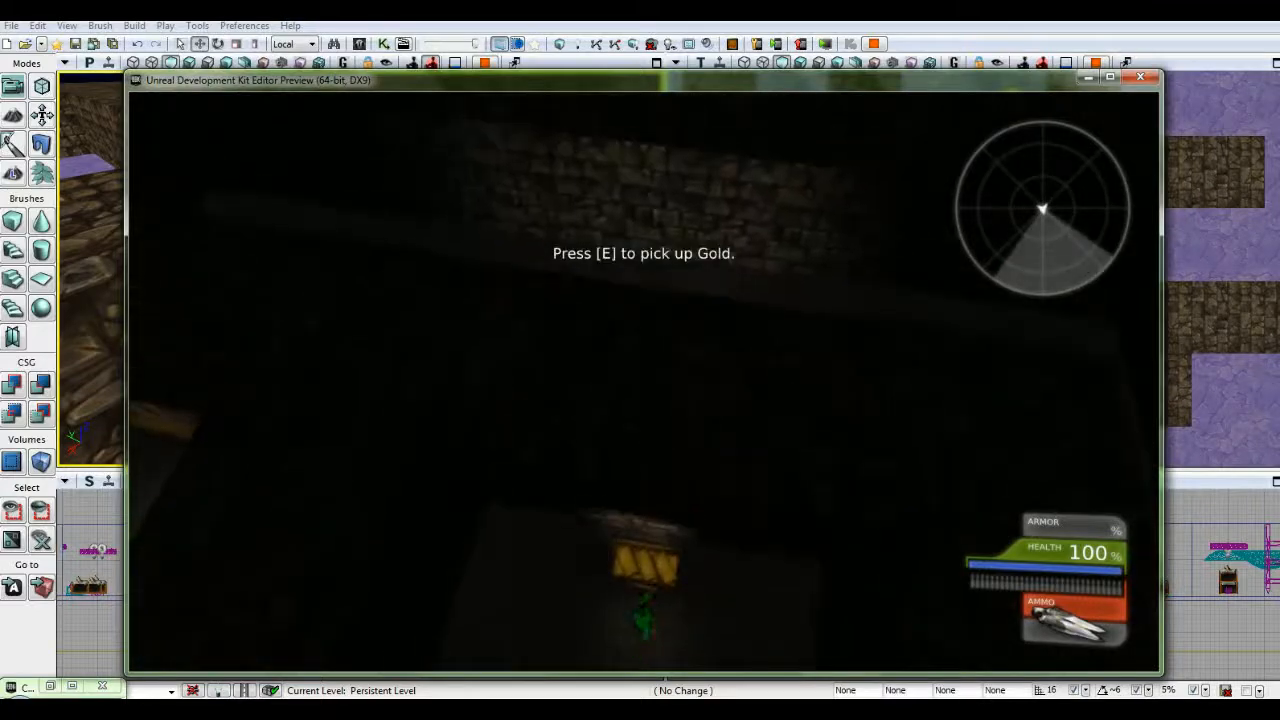
key("e")
key("w")
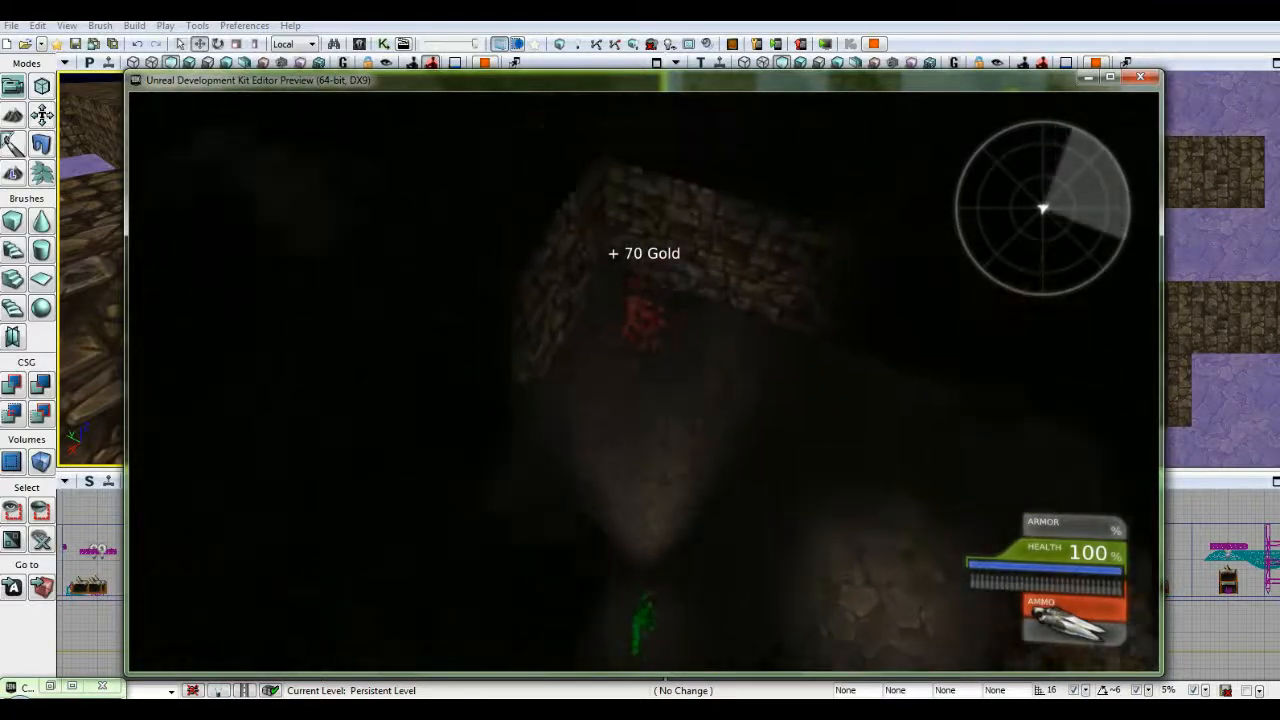
key("w")
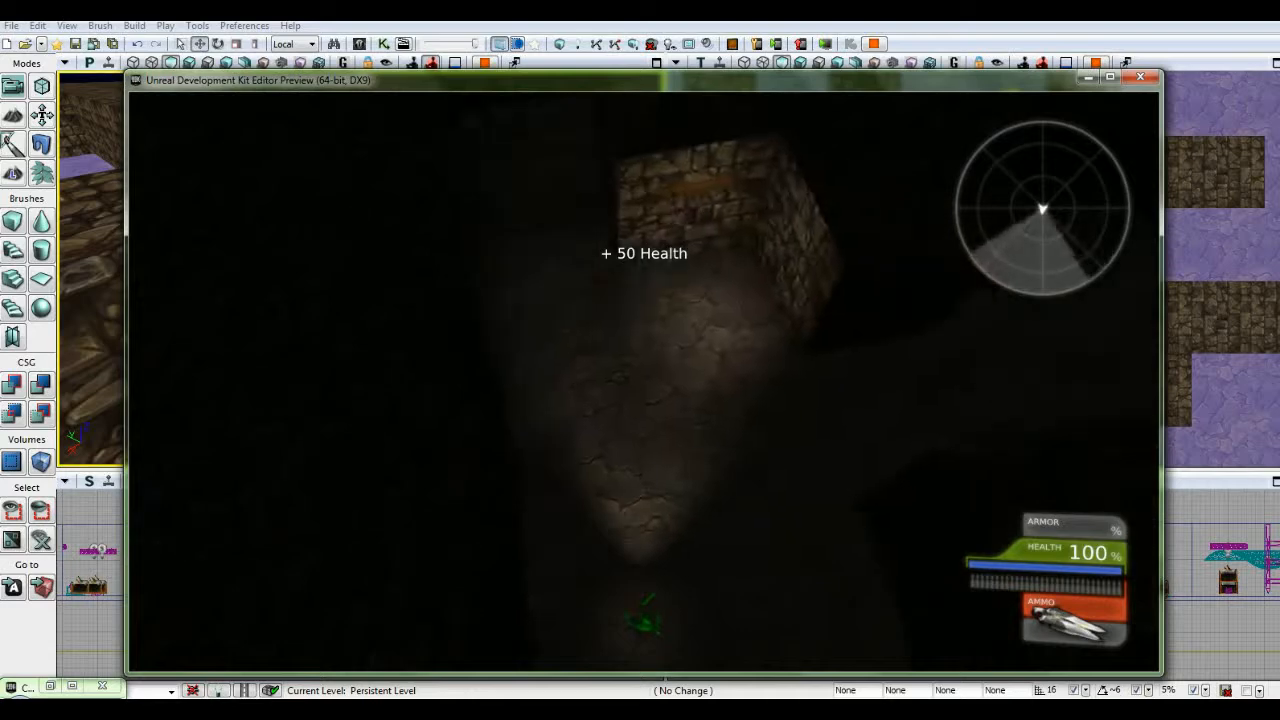
Walk to the wall switch in the lit alcove and test the gate in the neighbouring corridor.
key("w")
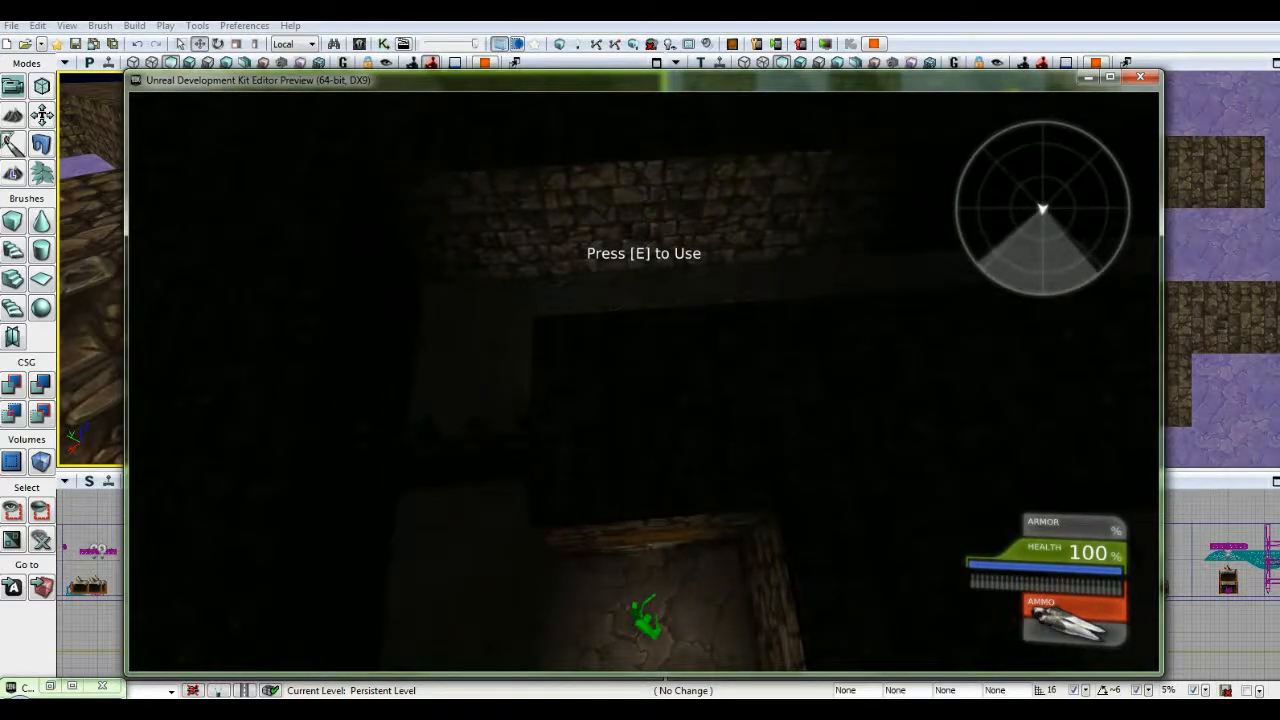
key("s")
key("w")
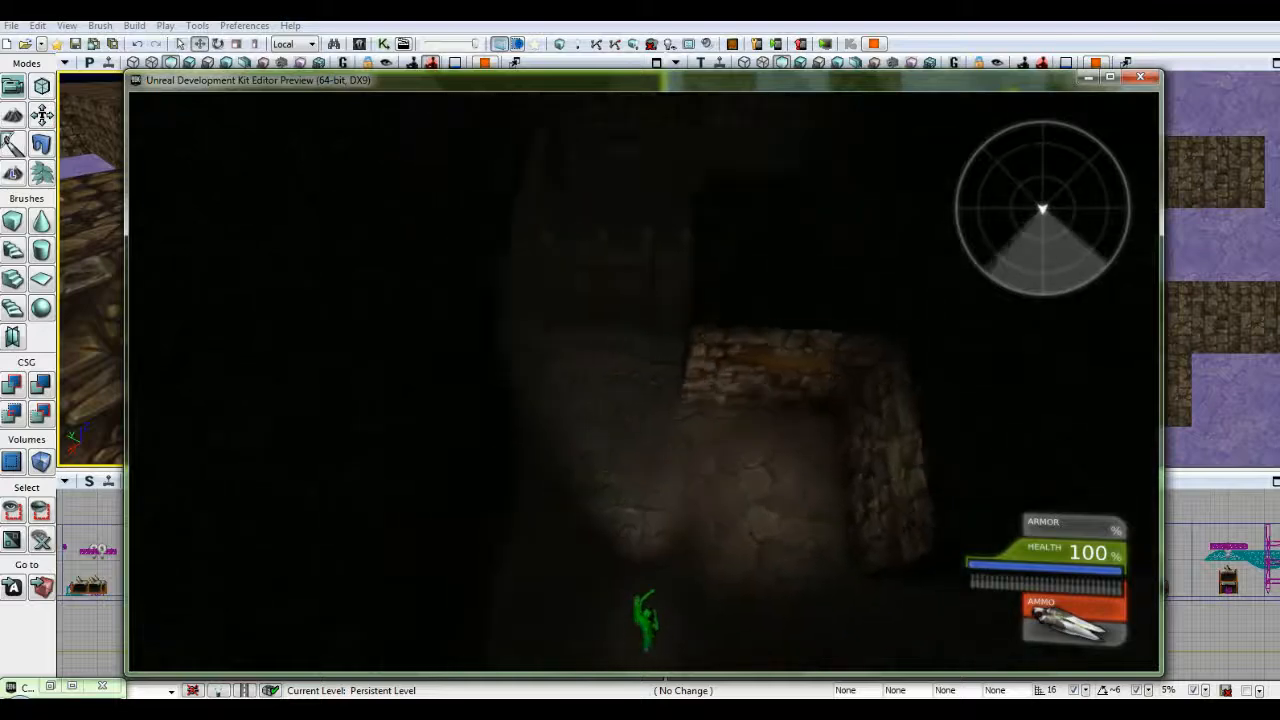
key("s")
key("w")
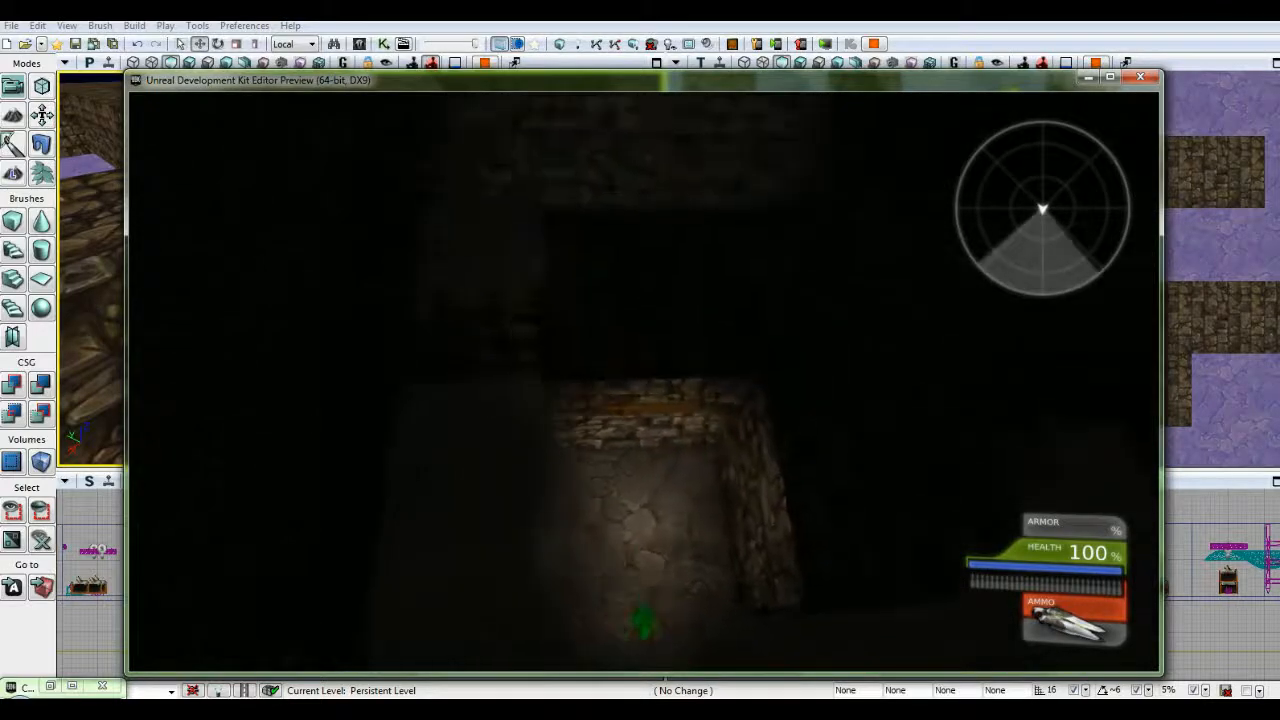
key("s")
key("a")
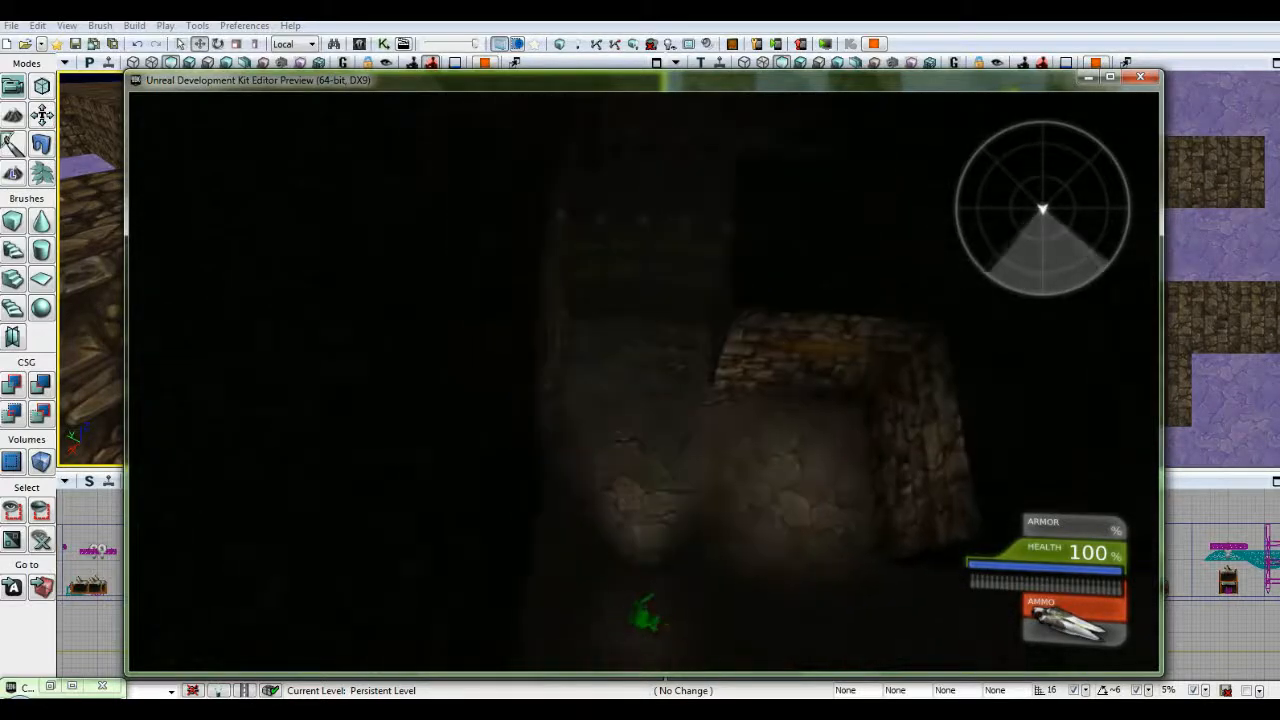
key("w")
key("w")
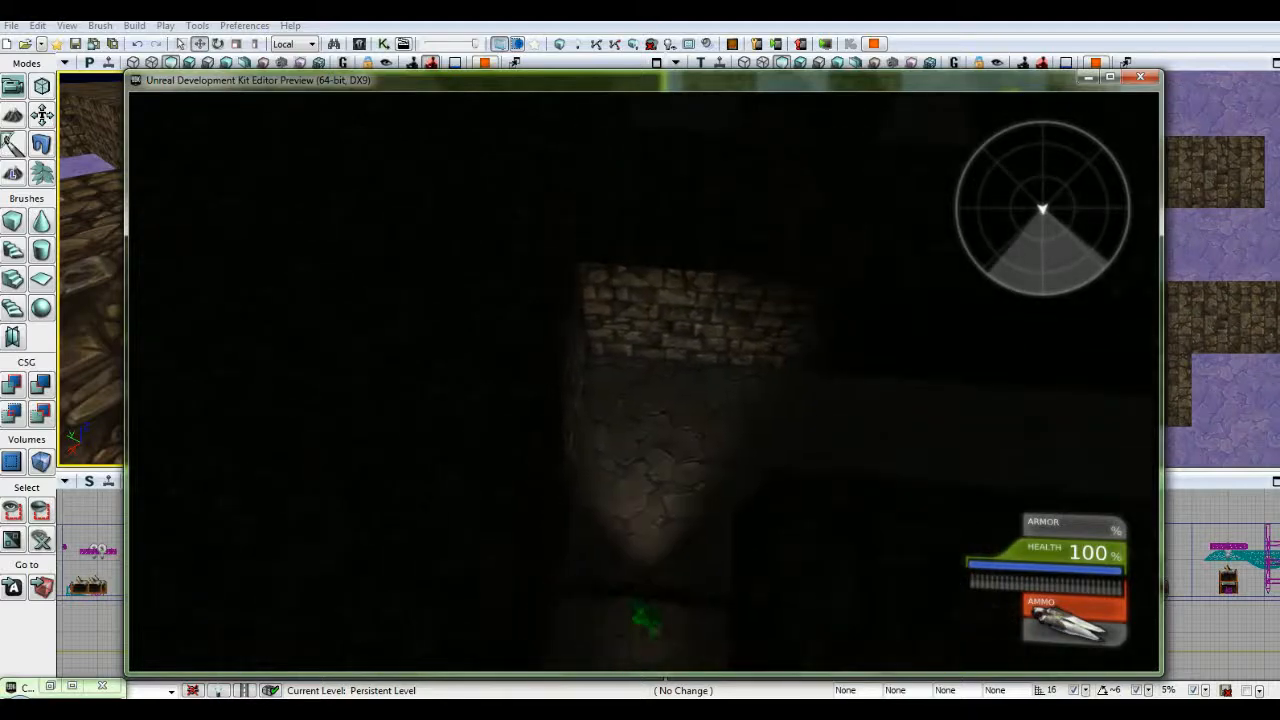
Back away from the gate, return to the wall switch to recheck the gate, walk off along the corridor and end the preview.
key("s")
key("w")
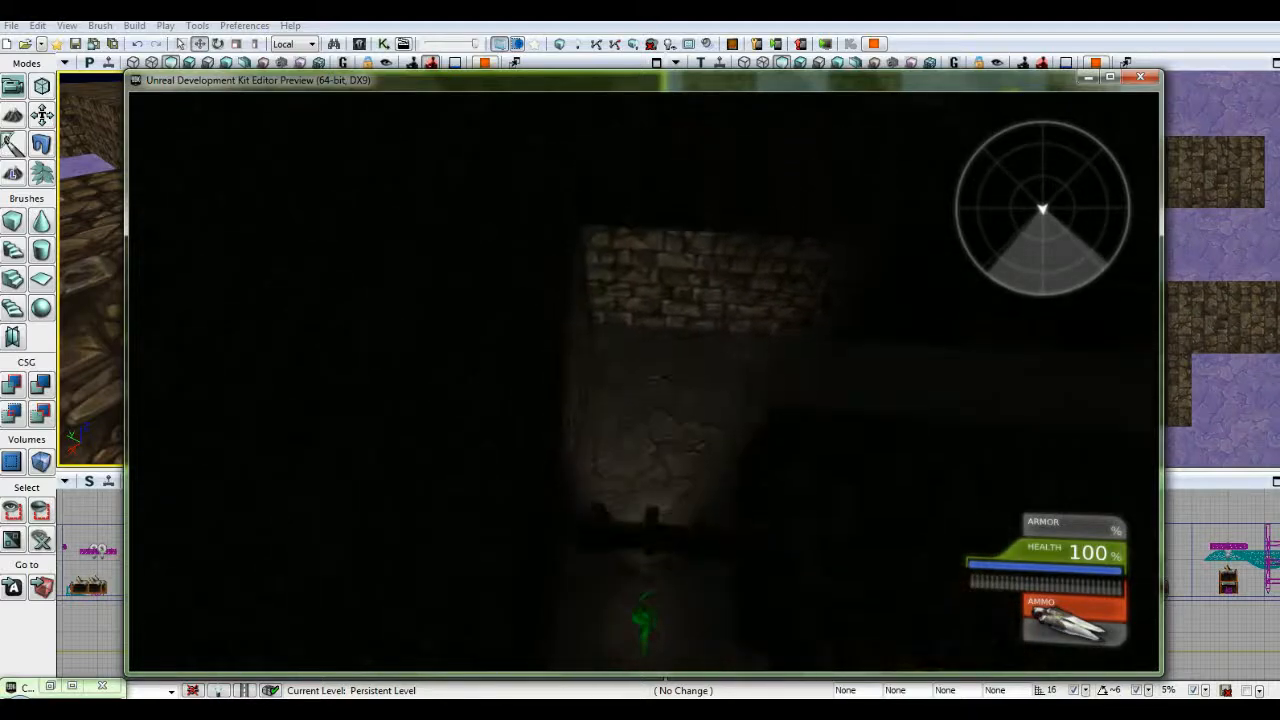
key("s")
key("d")
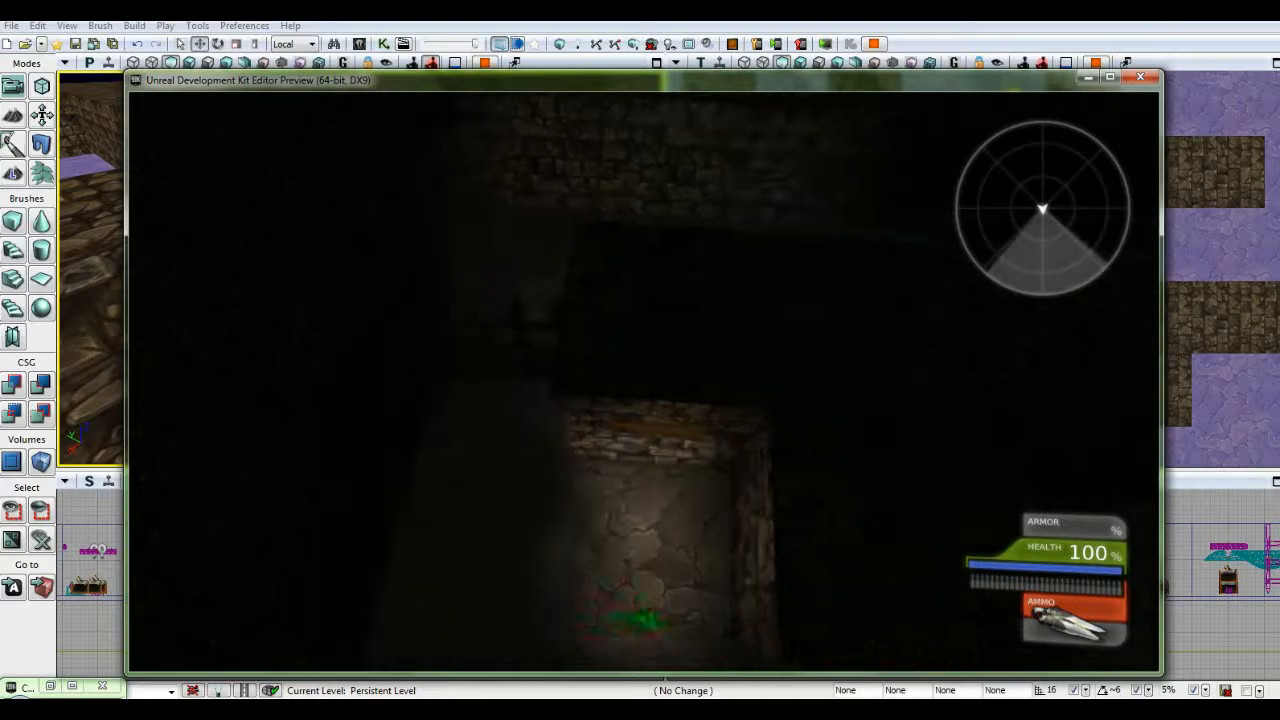
key("w")
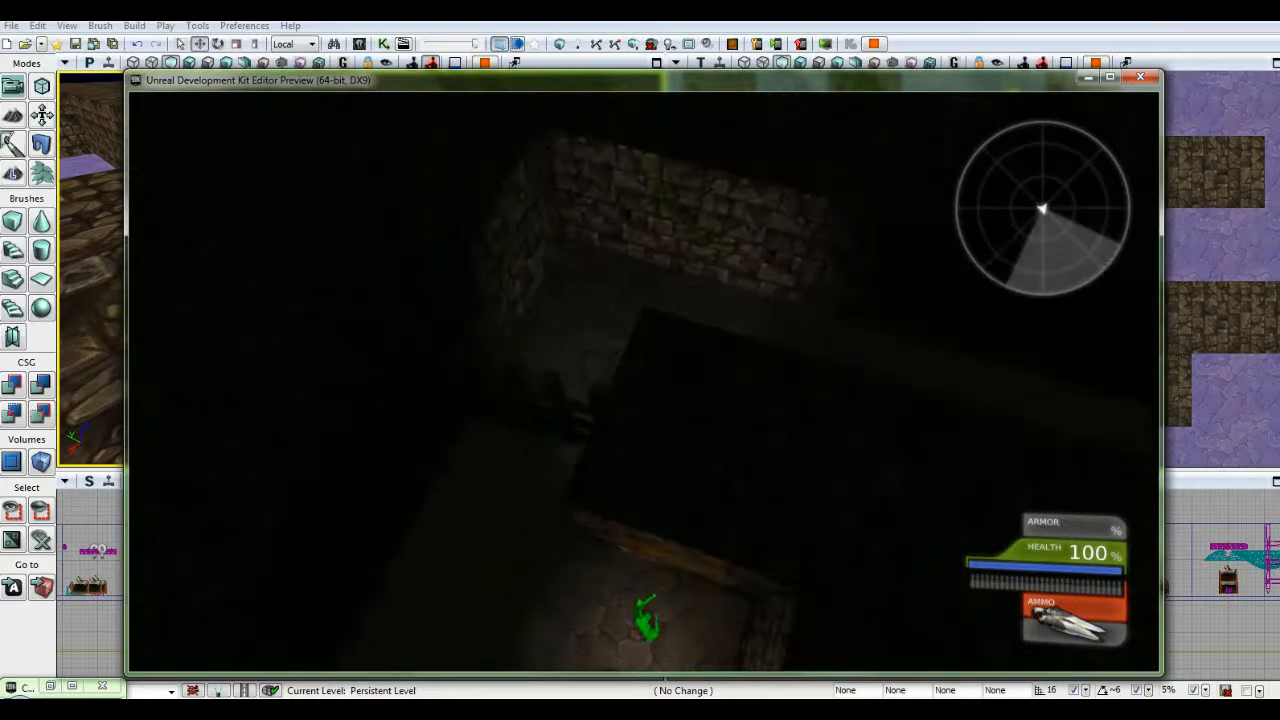
key("s")
key("a")
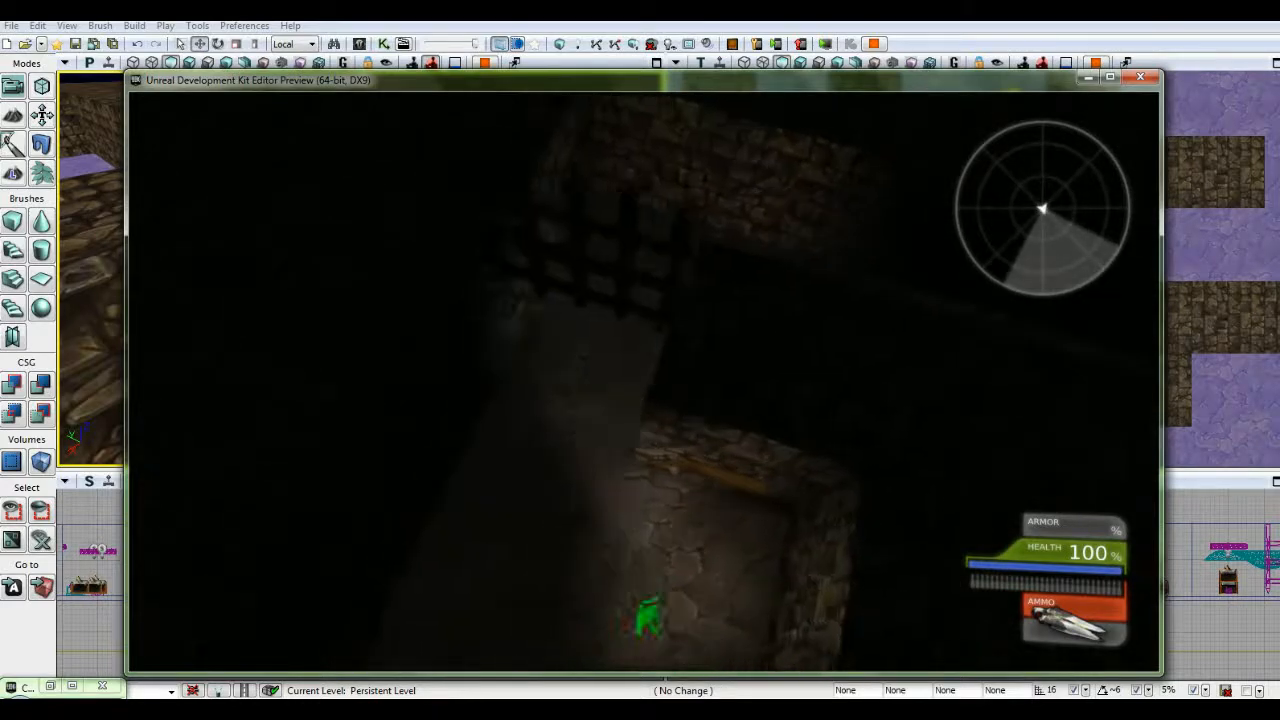
key("w")
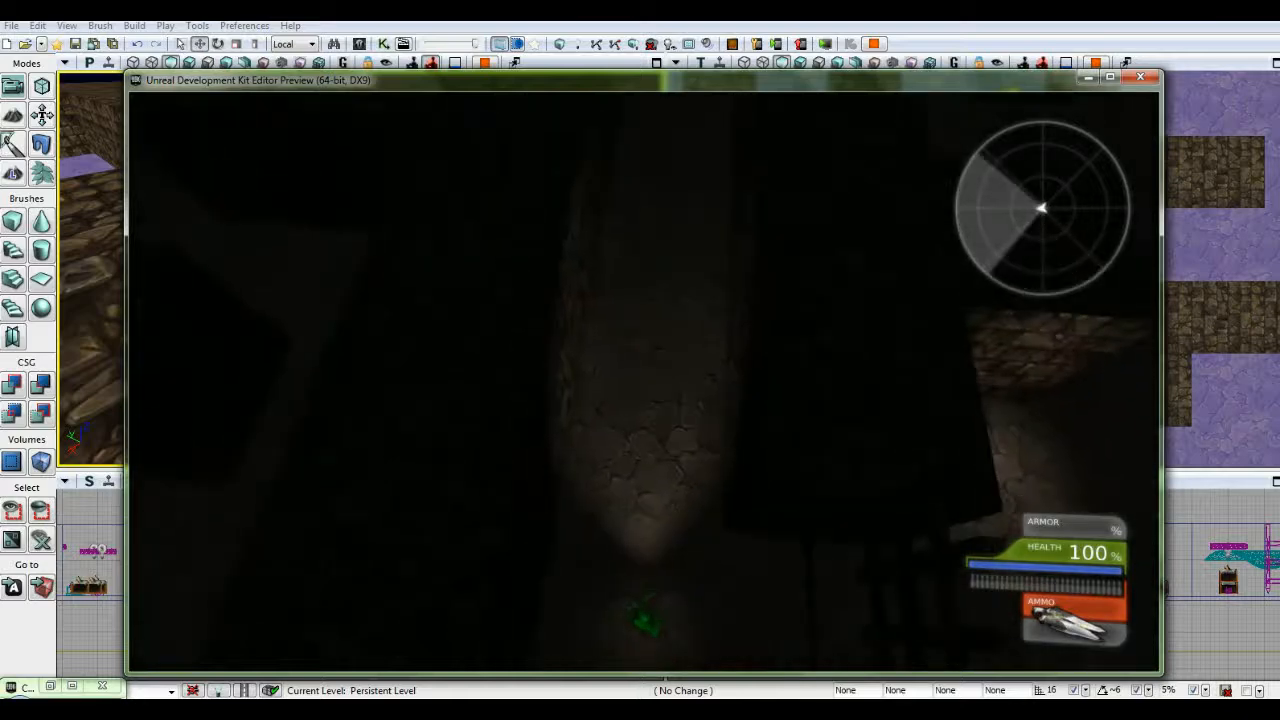
key("Escape")
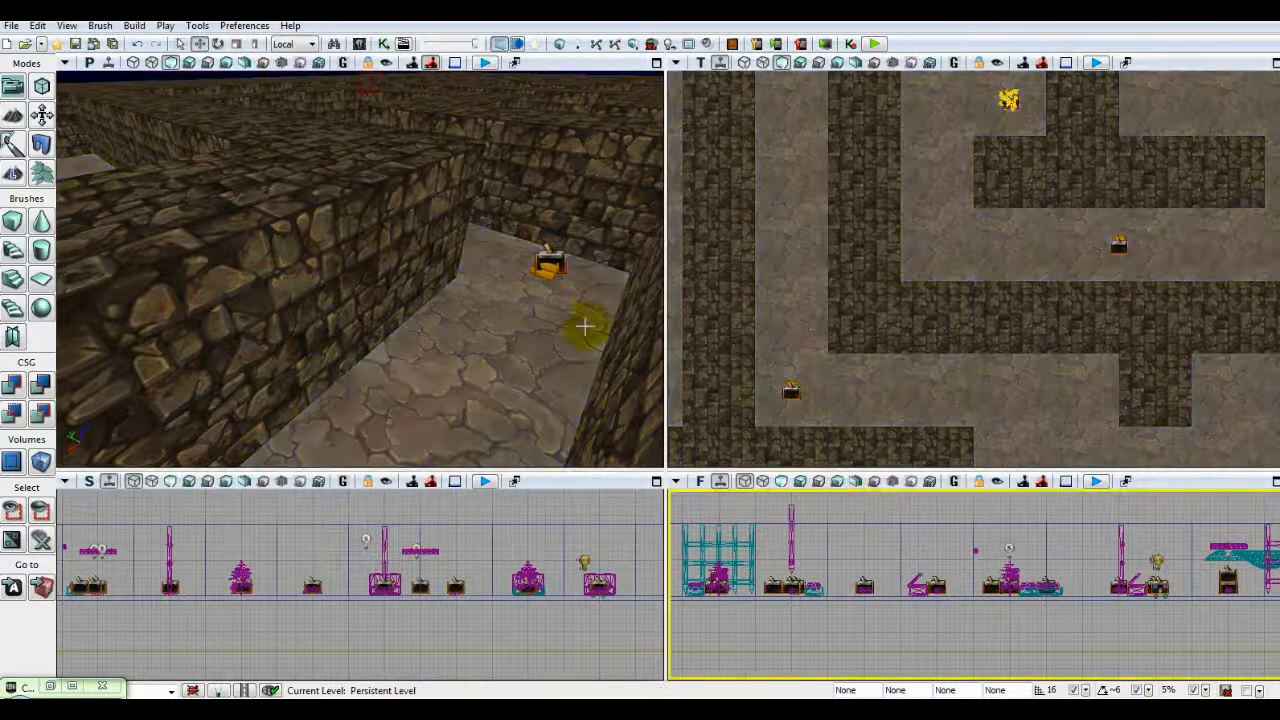
Examine the maze's corridors, gates and pickup placement in the top view.
scroll(925, 338, "down", 5)
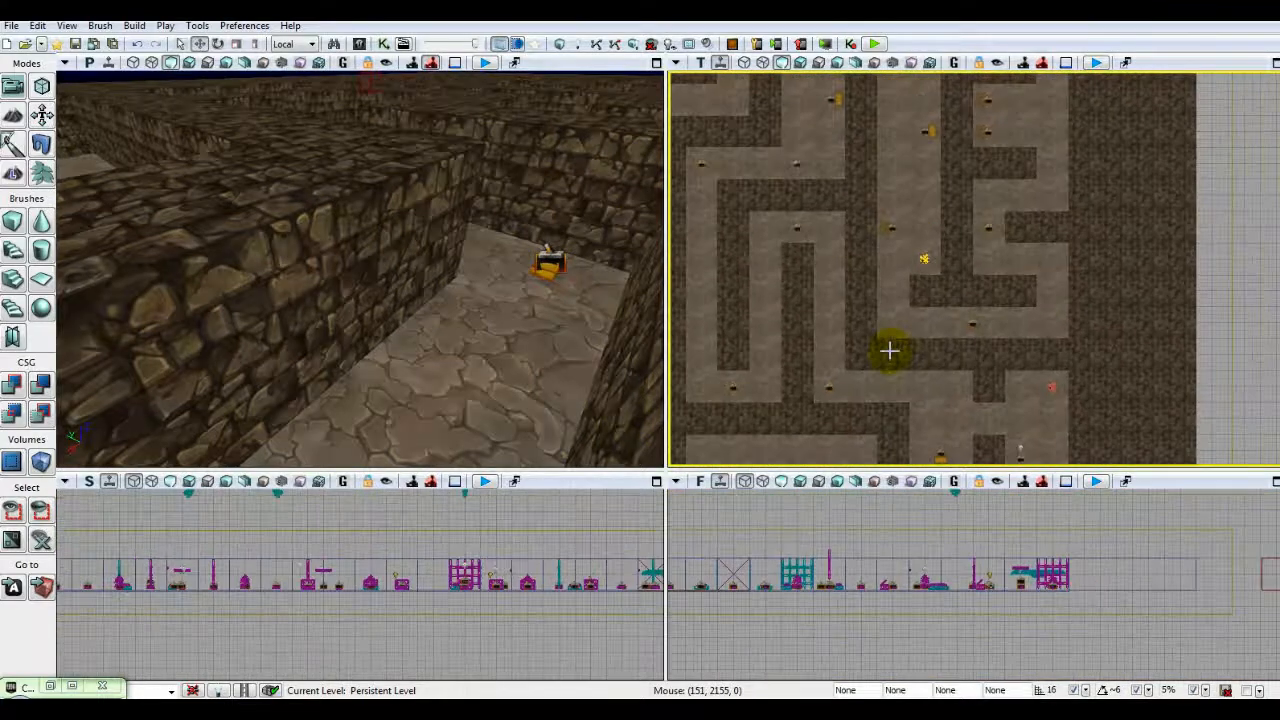
left_click_drag(894, 331, 862, 356)
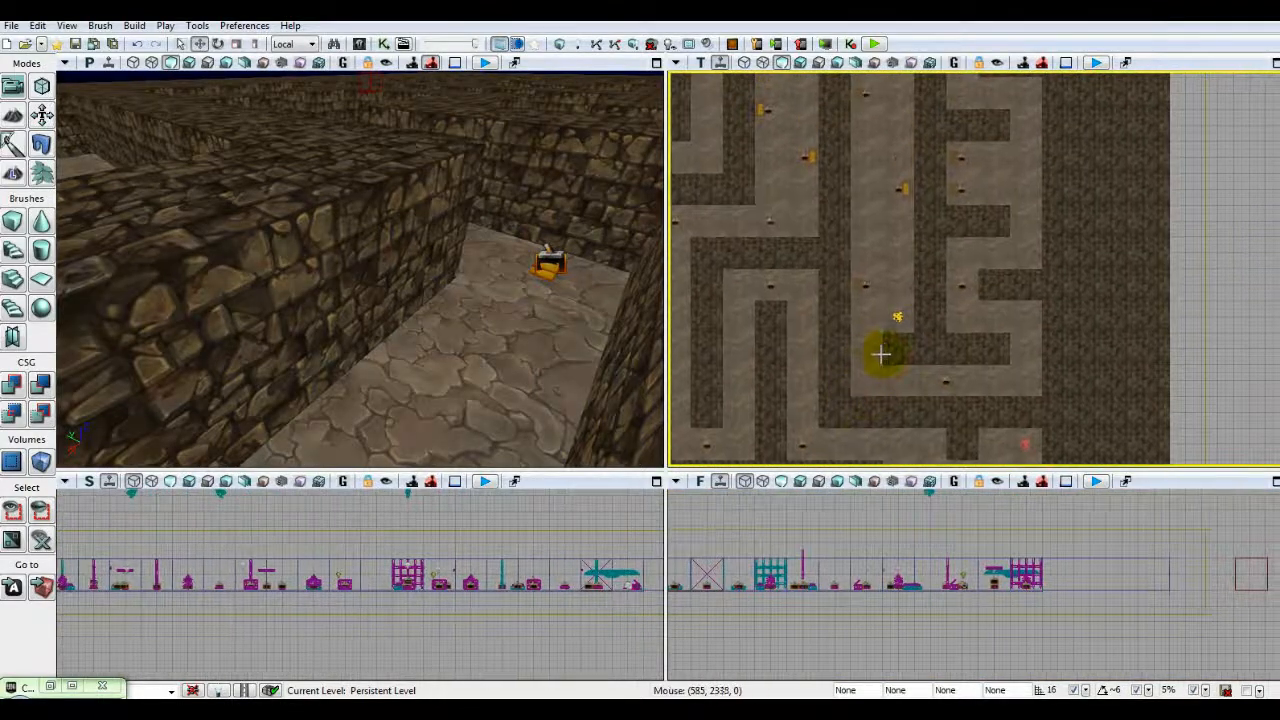
scroll(881, 353, "up", 3)
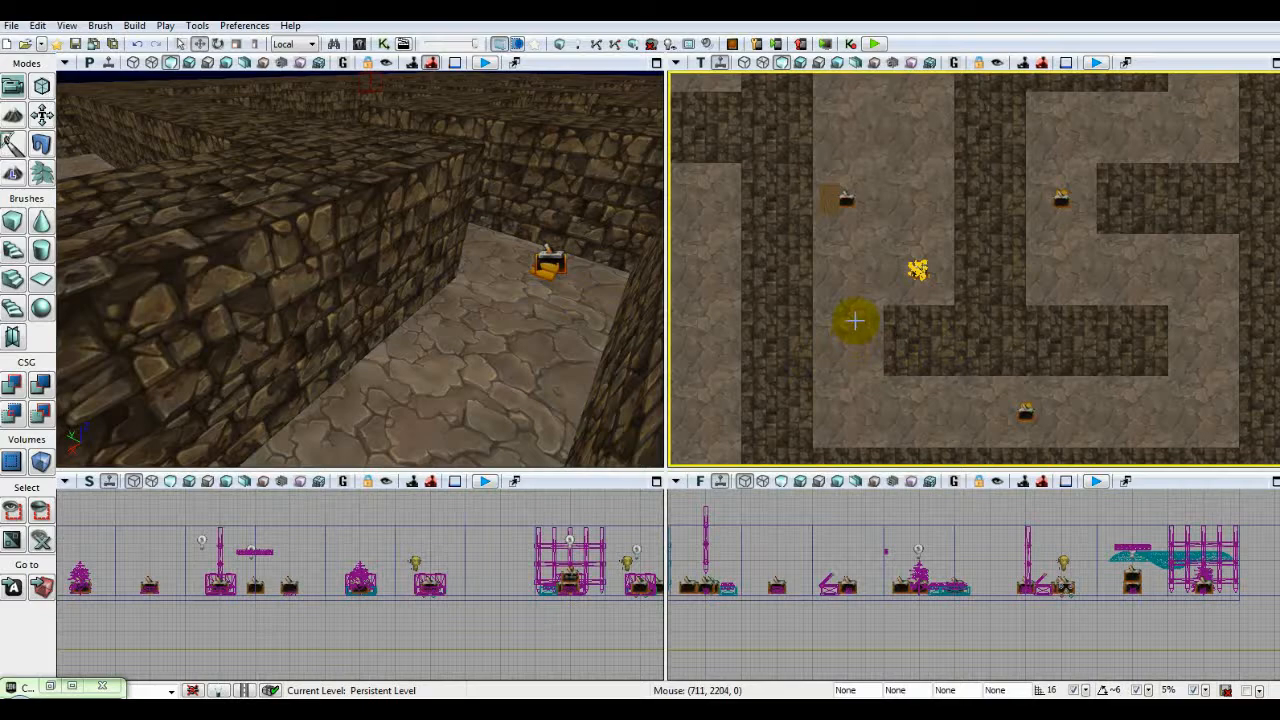
scroll(855, 320, "down", 5)
left_click_drag(800, 343, 825, 462)
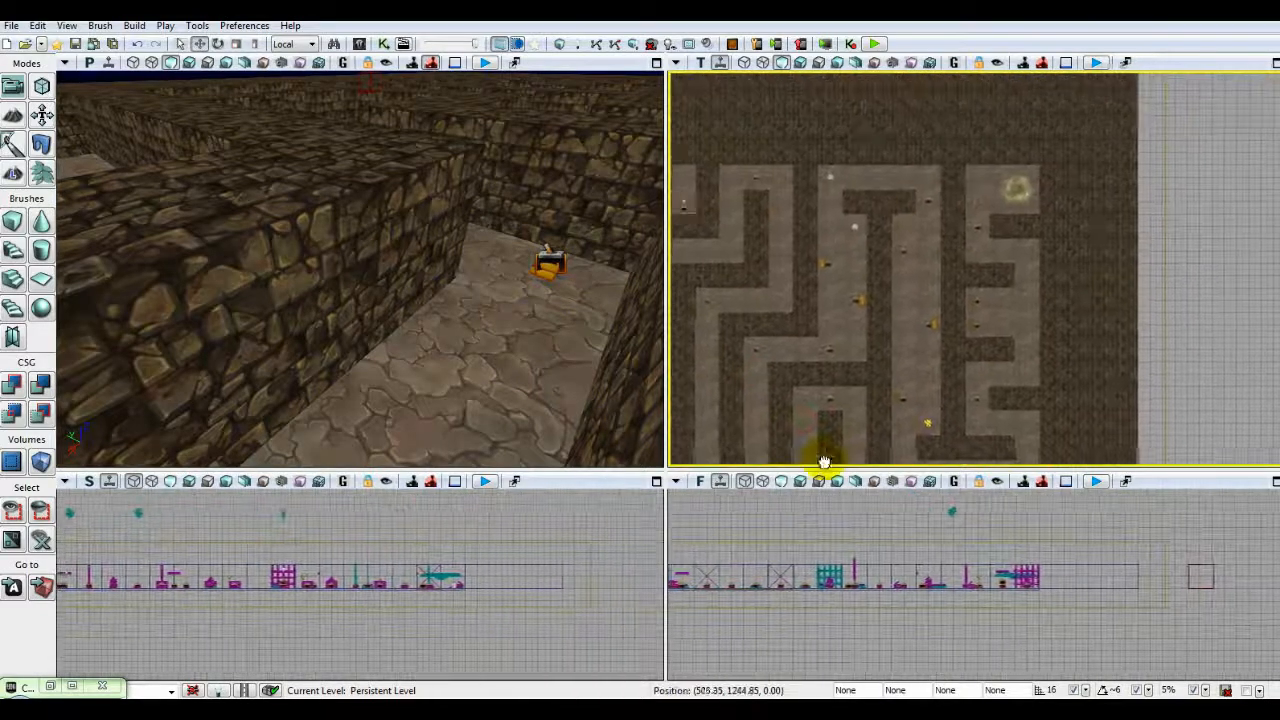
scroll(786, 380, "up", 5)
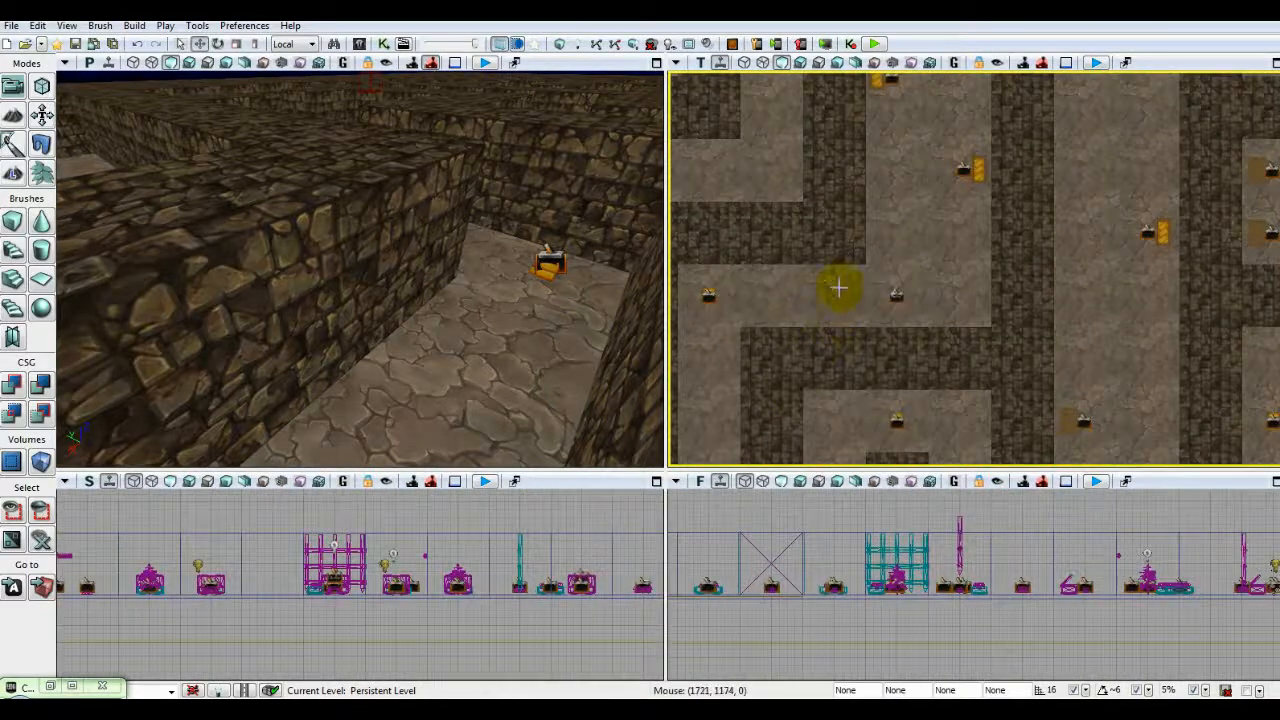
left_click_drag(834, 346, 824, 236)
scroll(802, 293, "down", 4)
left_click_drag(828, 355, 869, 274)
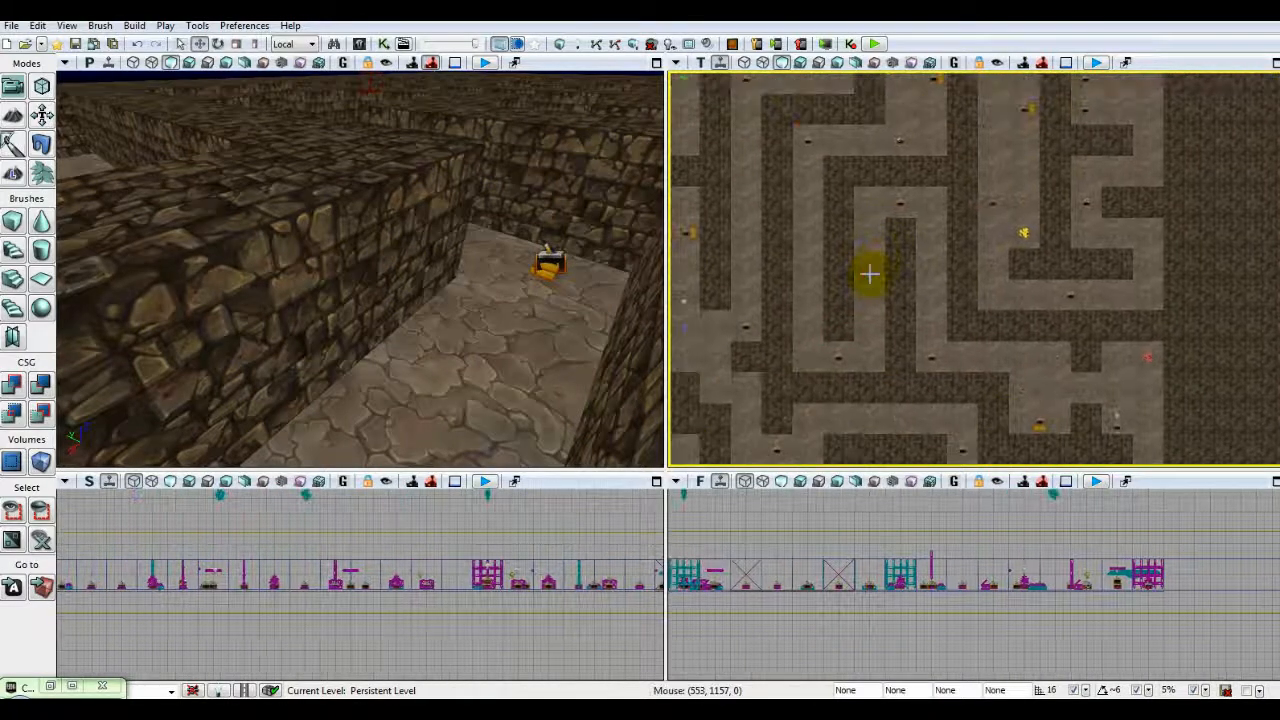
Inspect the maze's outer-edge corridors and side alcoves up close from above, along with the overall layout around them.
scroll(869, 274, "down", 1)
left_click_drag(791, 217, 791, 397)
scroll(794, 316, "down", 2)
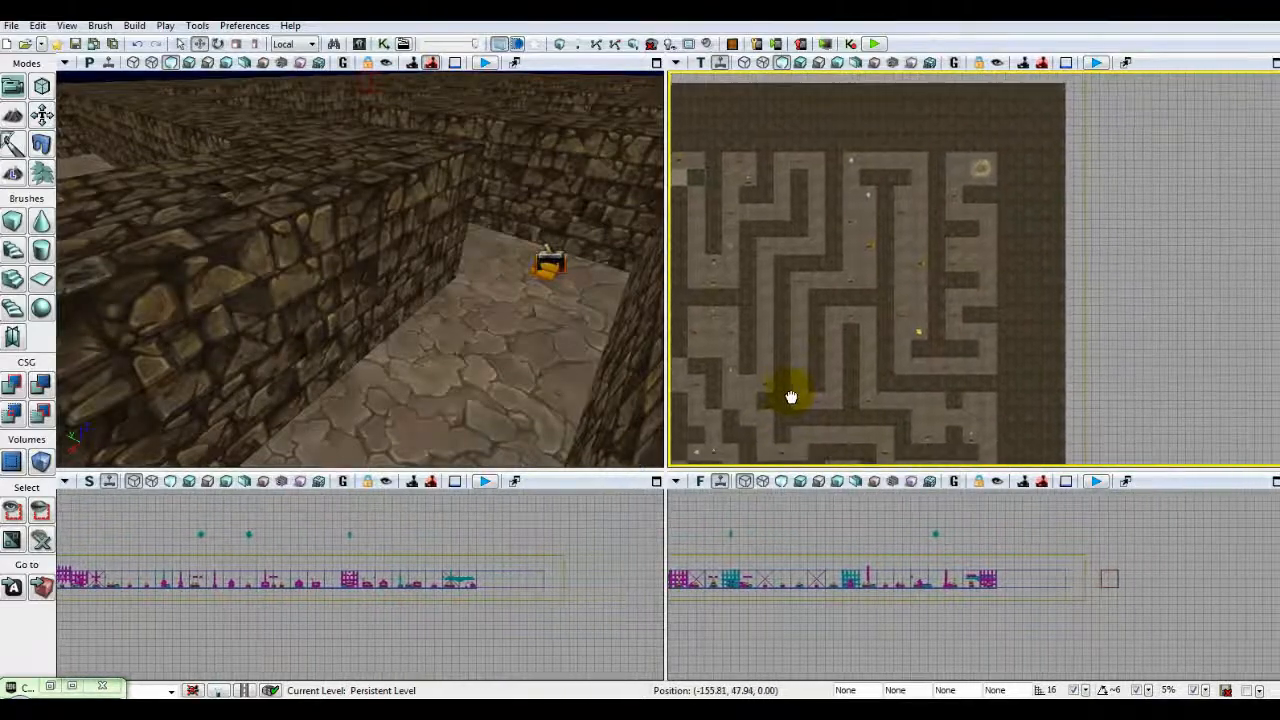
scroll(886, 271, "up", 5)
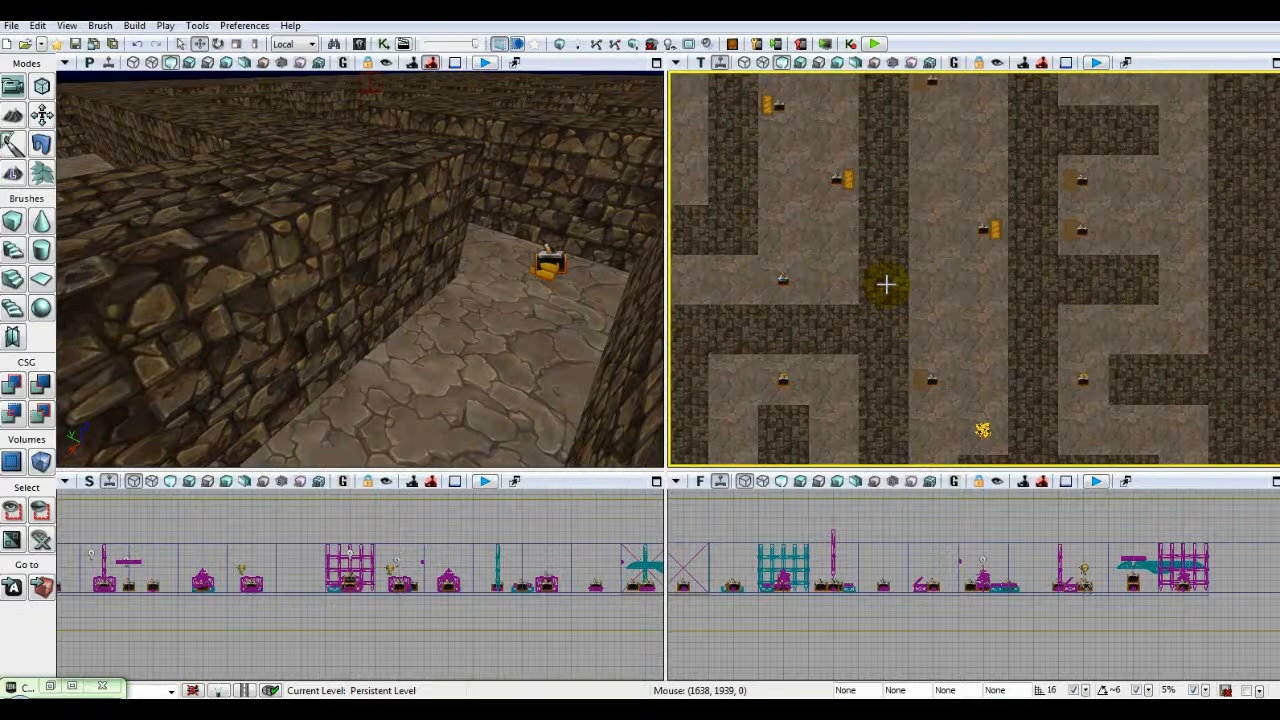
right_click_drag(1149, 285, 1075, 178)
right_click_drag(1046, 366, 1003, 315)
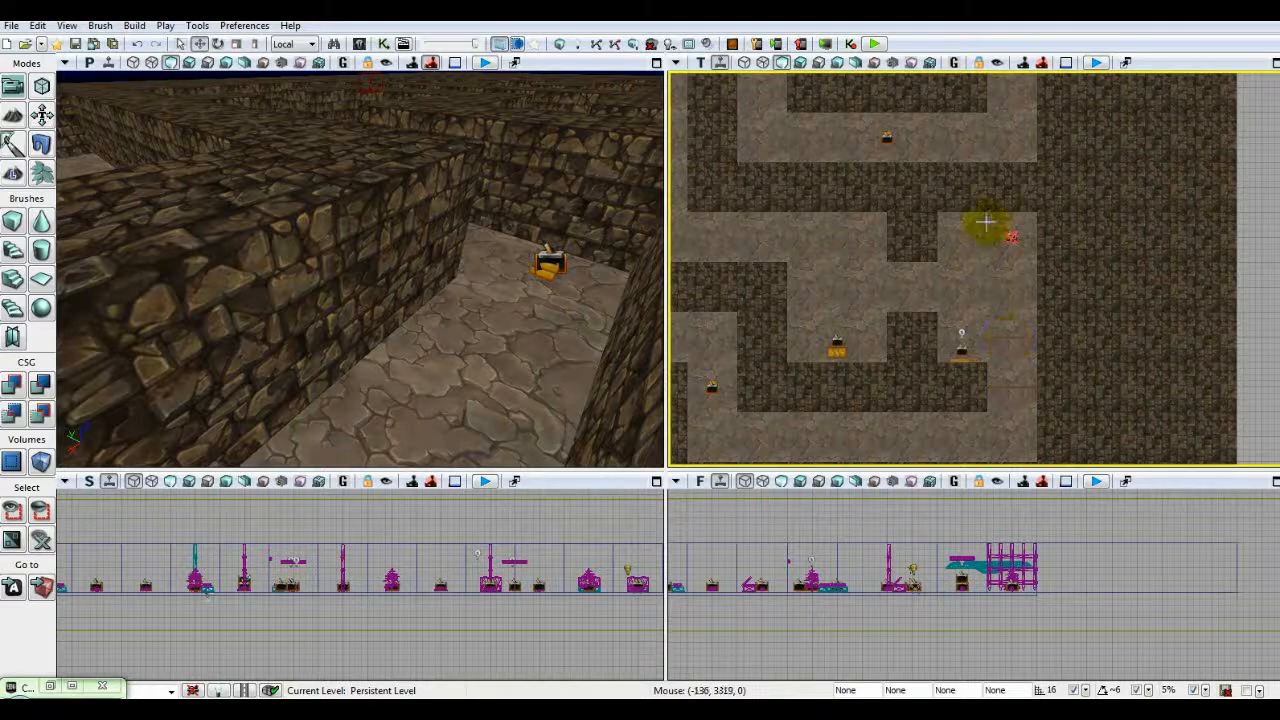
left_click_drag(988, 219, 963, 528)
left_click_drag(943, 215, 952, 375)
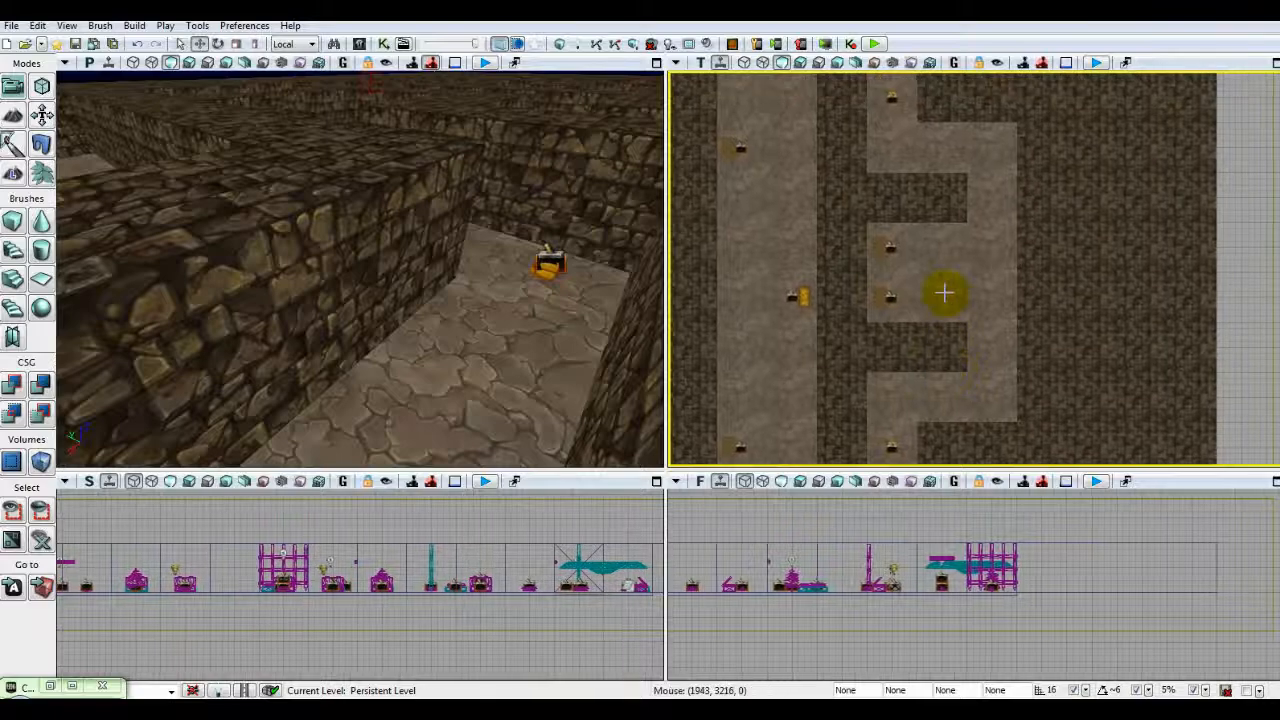
scroll(941, 291, "up", 5)
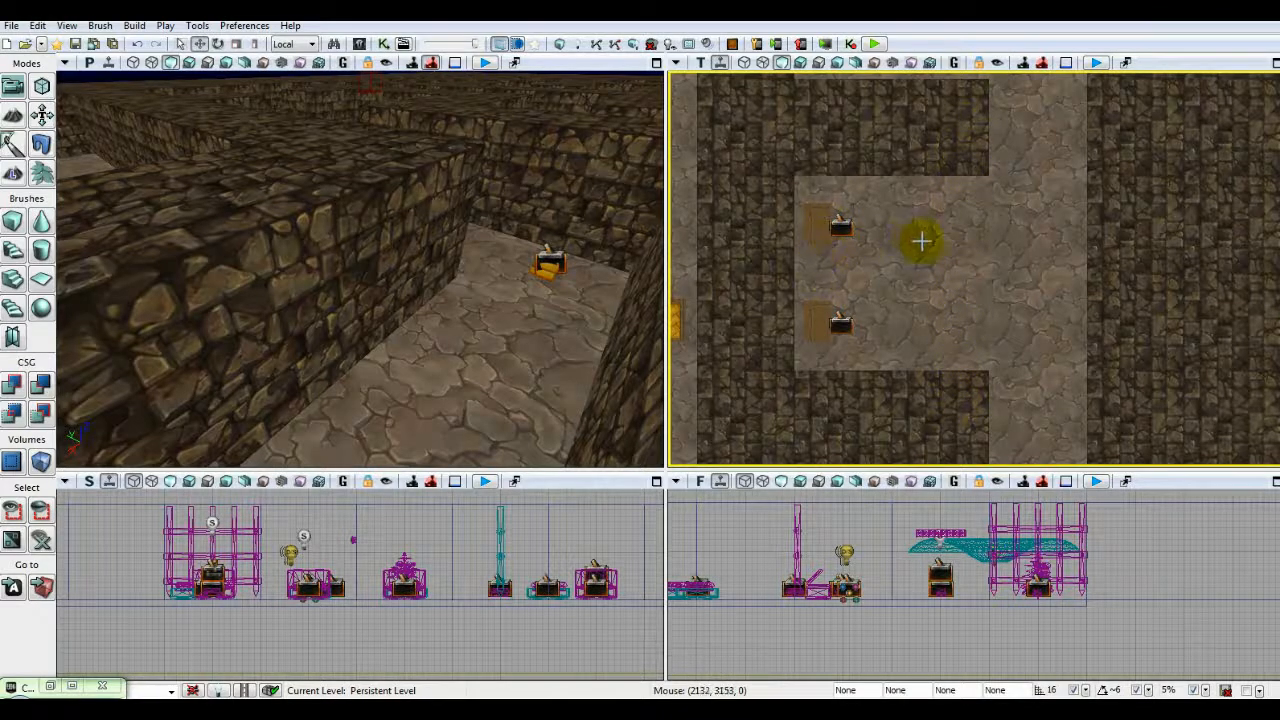
scroll(920, 292, "down", 5)
left_click_drag(908, 366, 1097, 114)
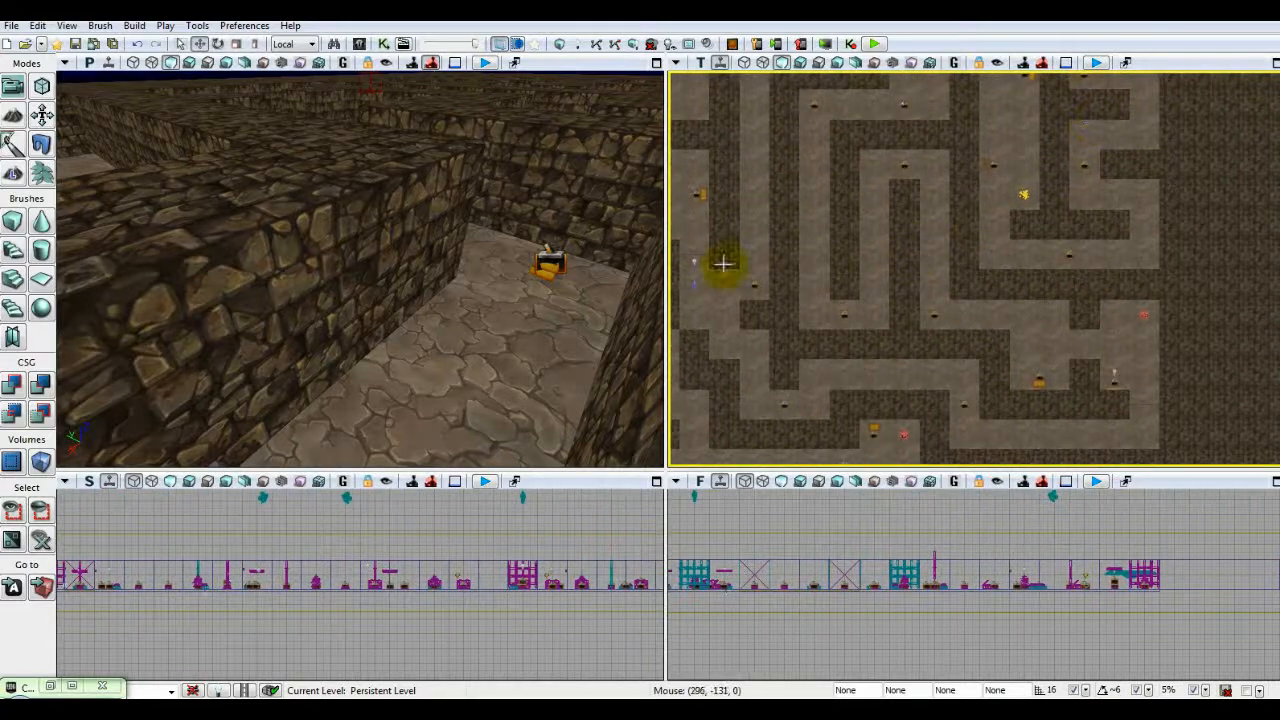
left_click_drag(953, 288, 1050, 232)
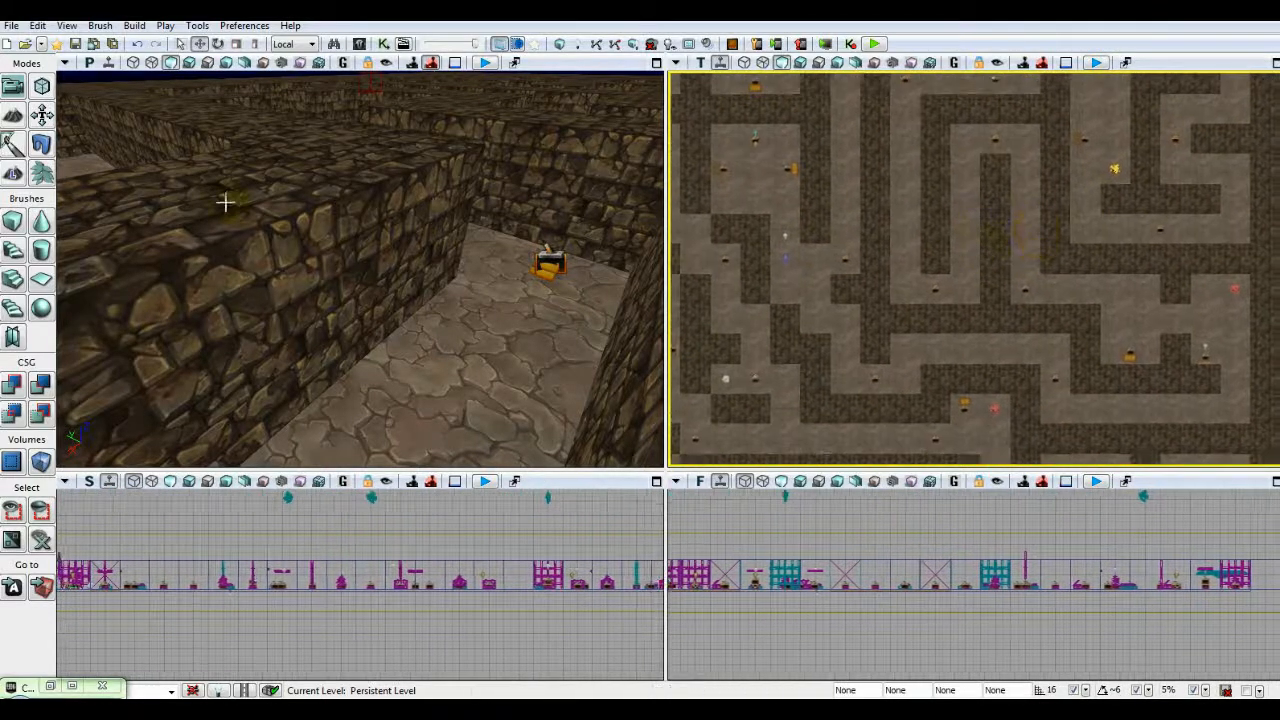
Save the current level.
left_click(11, 25)
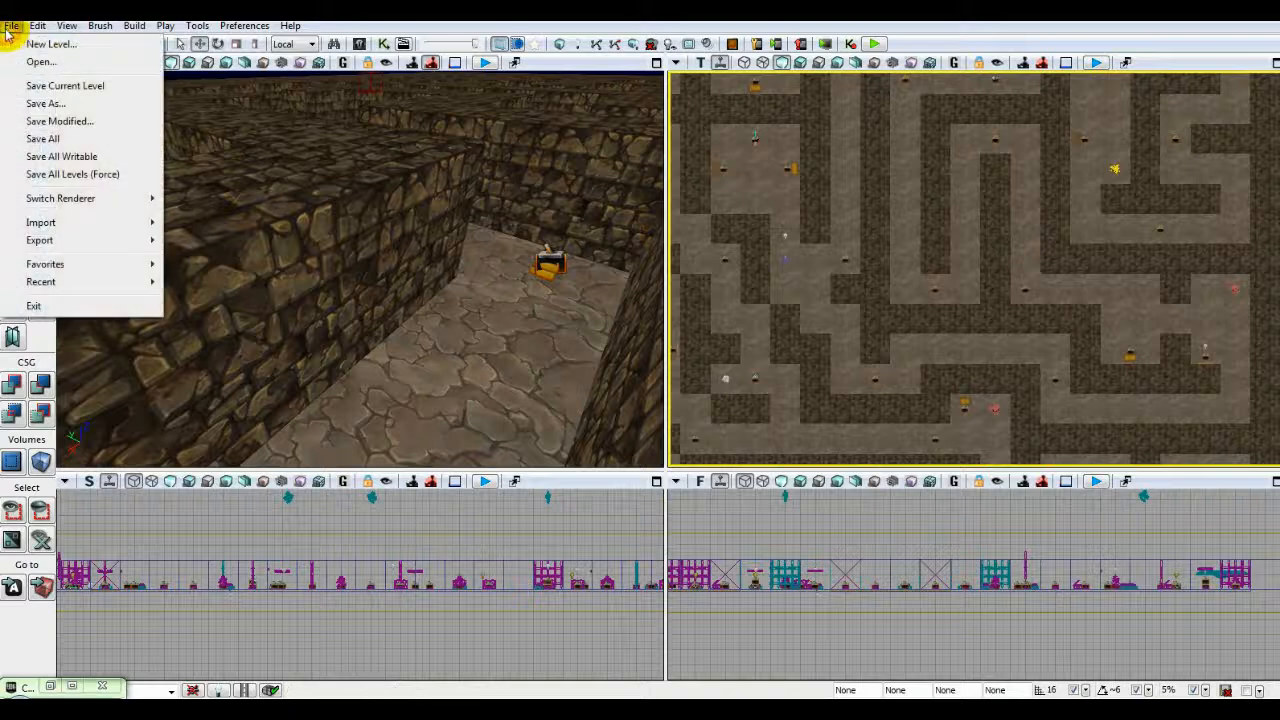
left_click(40, 86)
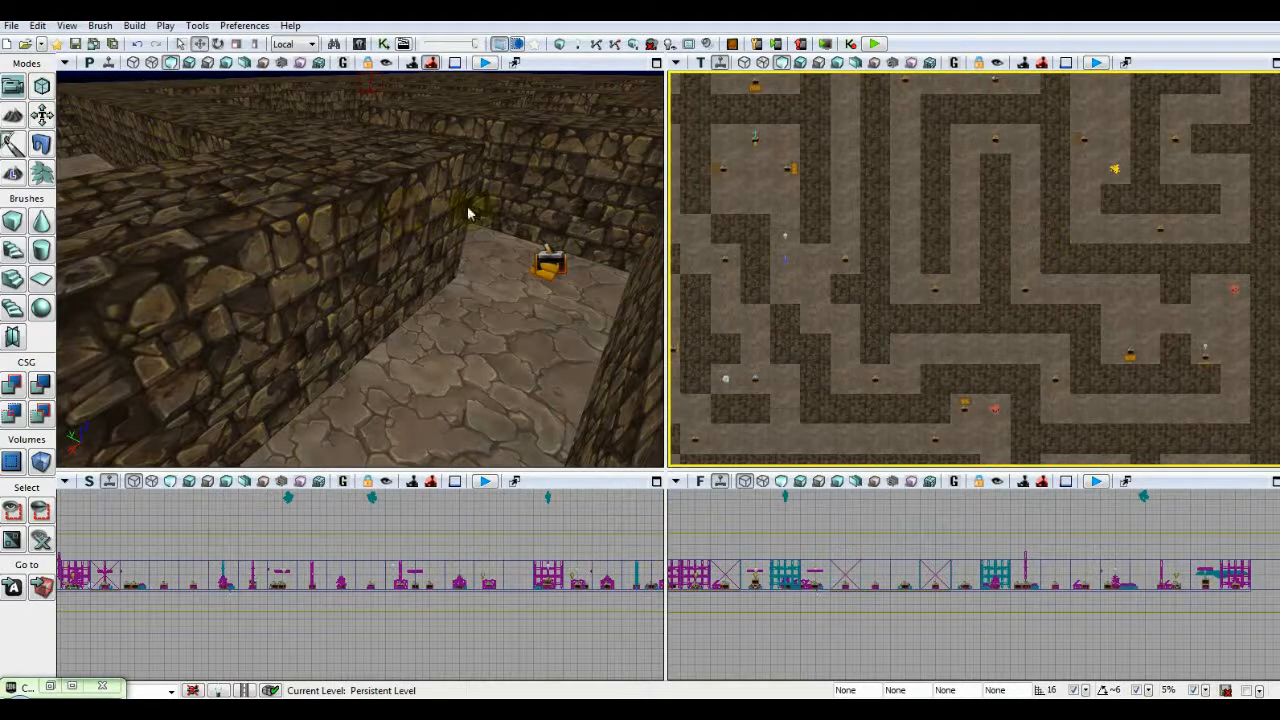